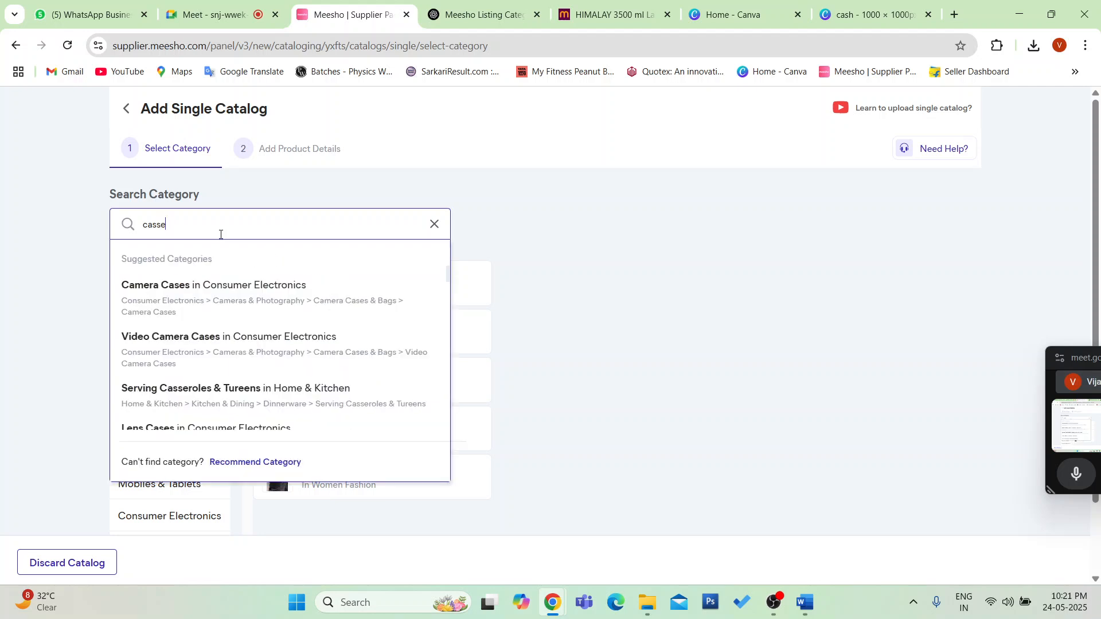
- Search for a casserole category and select Serving Casseroles & Tureens in Home & Kitchen
type("o")
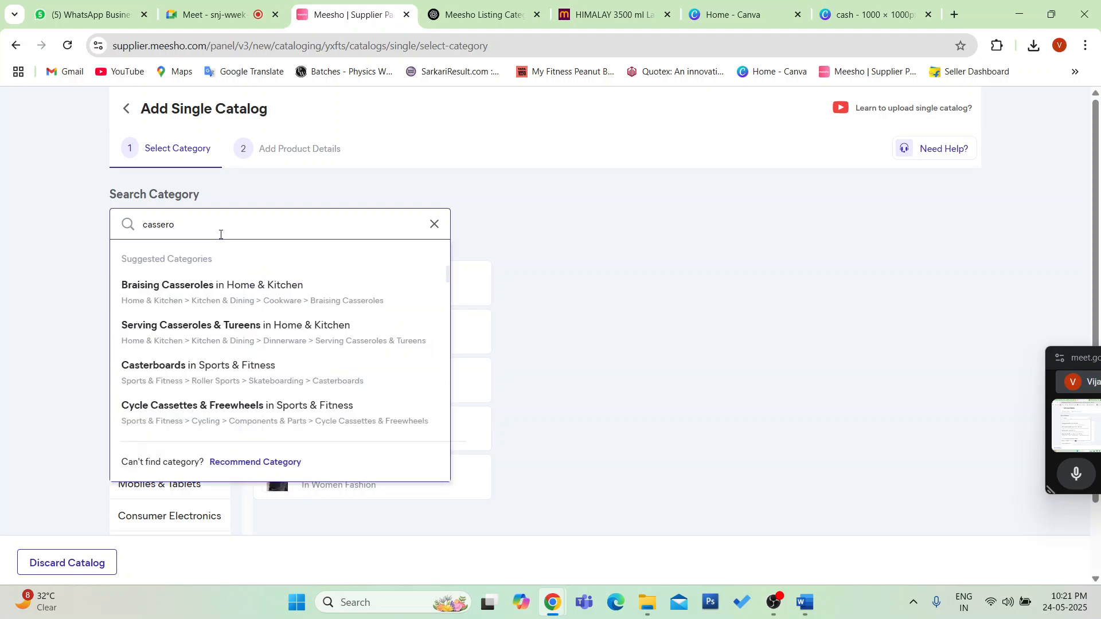
left_click(208, 331)
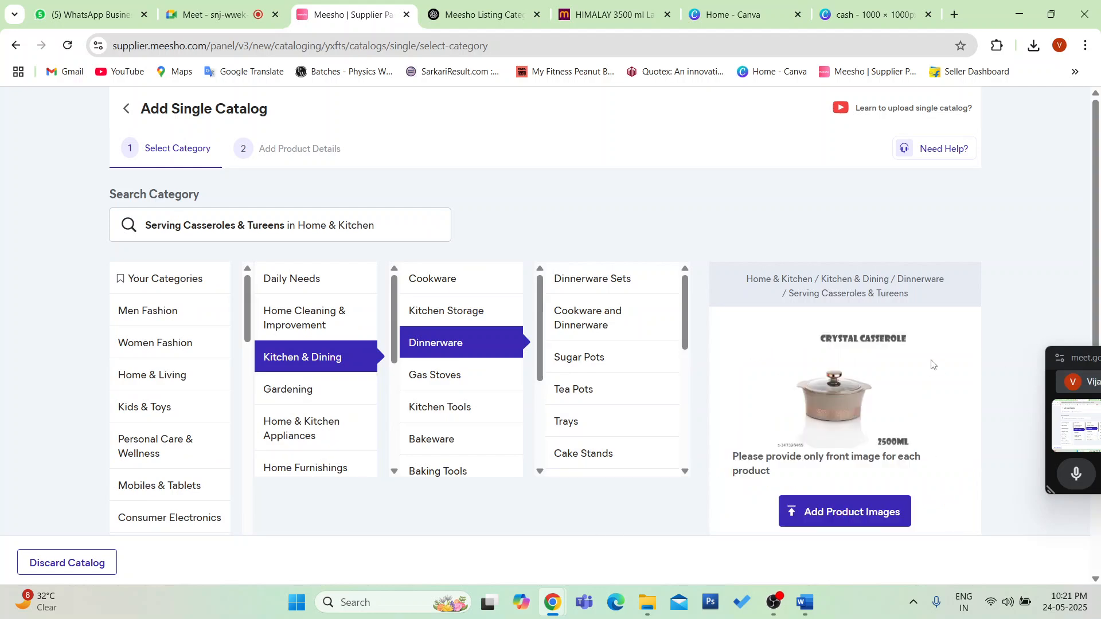
scroll(629, 342, "down", 4)
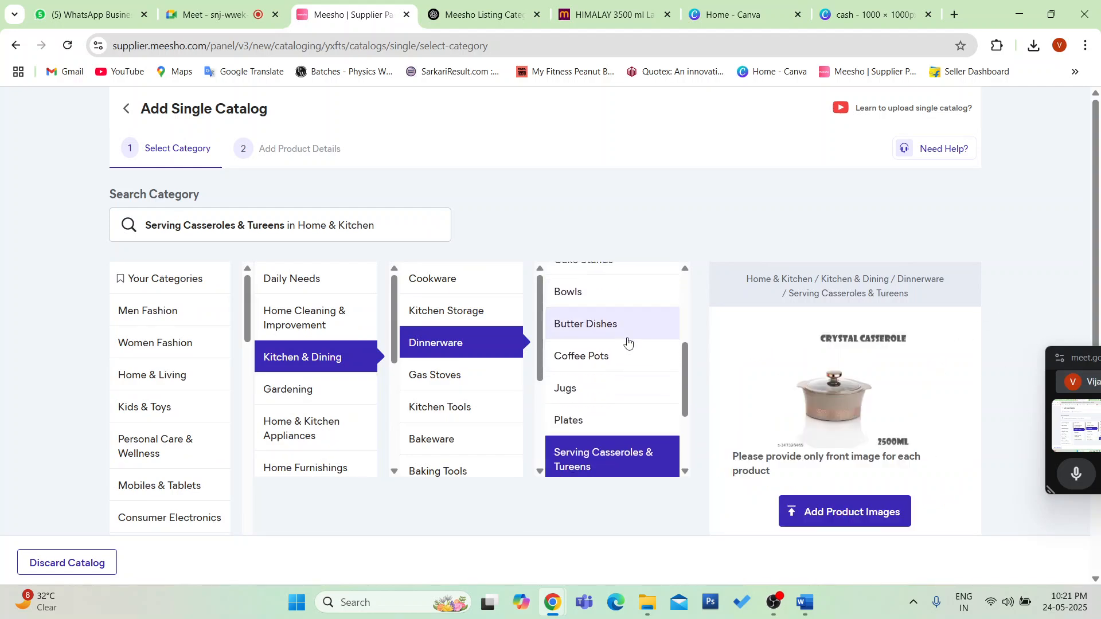
scroll(987, 275, "down", 3)
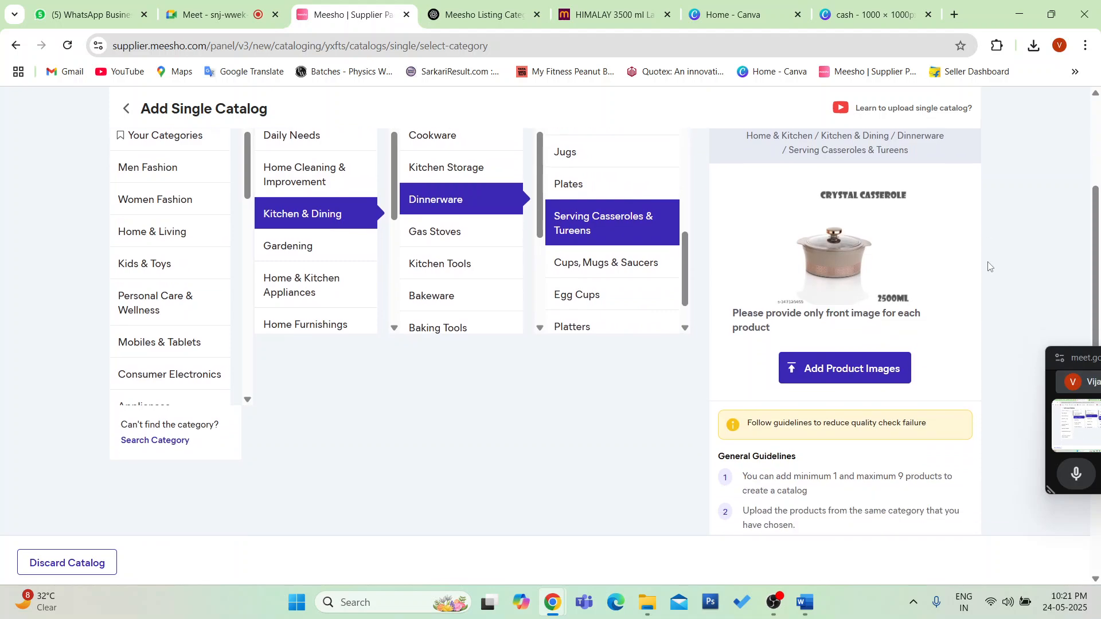
- Add Cas1st (2).jpg from Downloads as the product's front image and continue to the product details
scroll(1007, 309, "down", 2)
scroll(1008, 305, "up", 3)
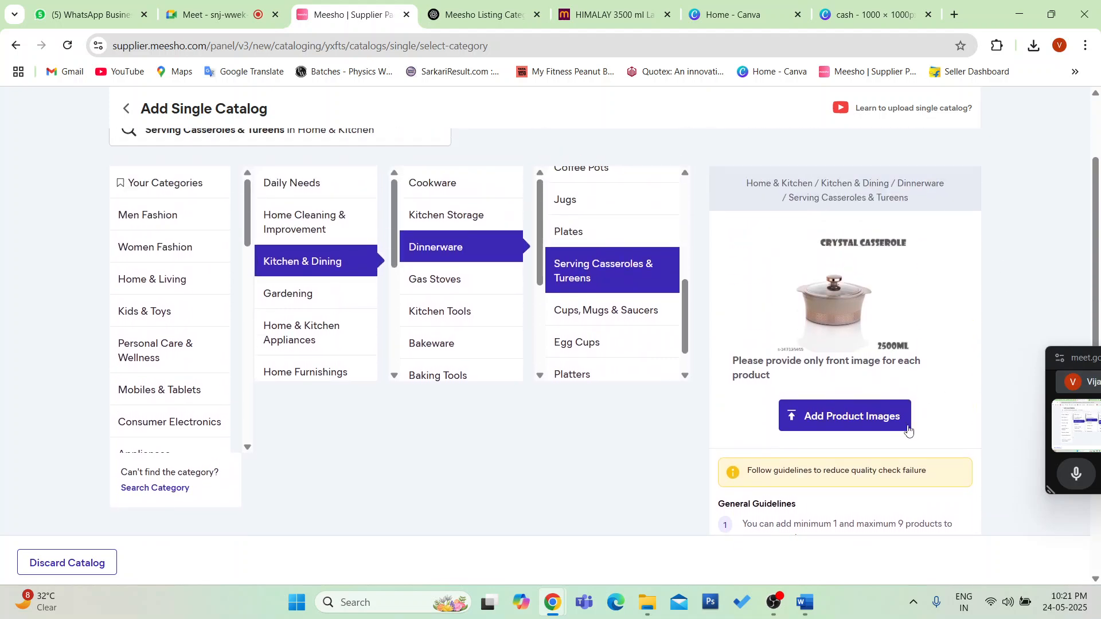
left_click(869, 425)
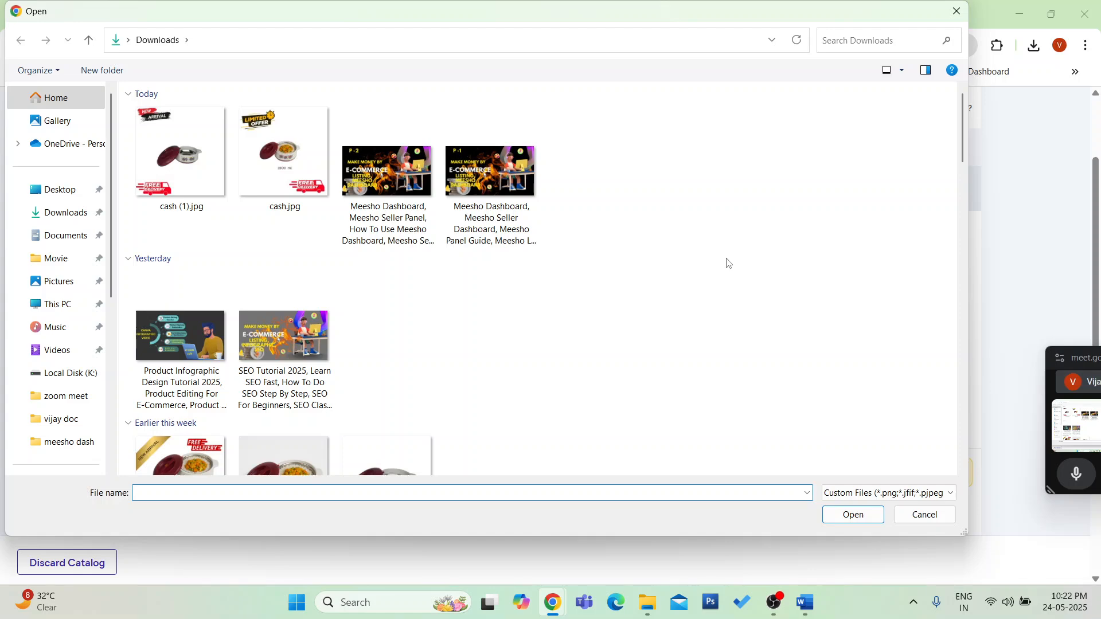
left_click_drag(966, 146, 965, 204)
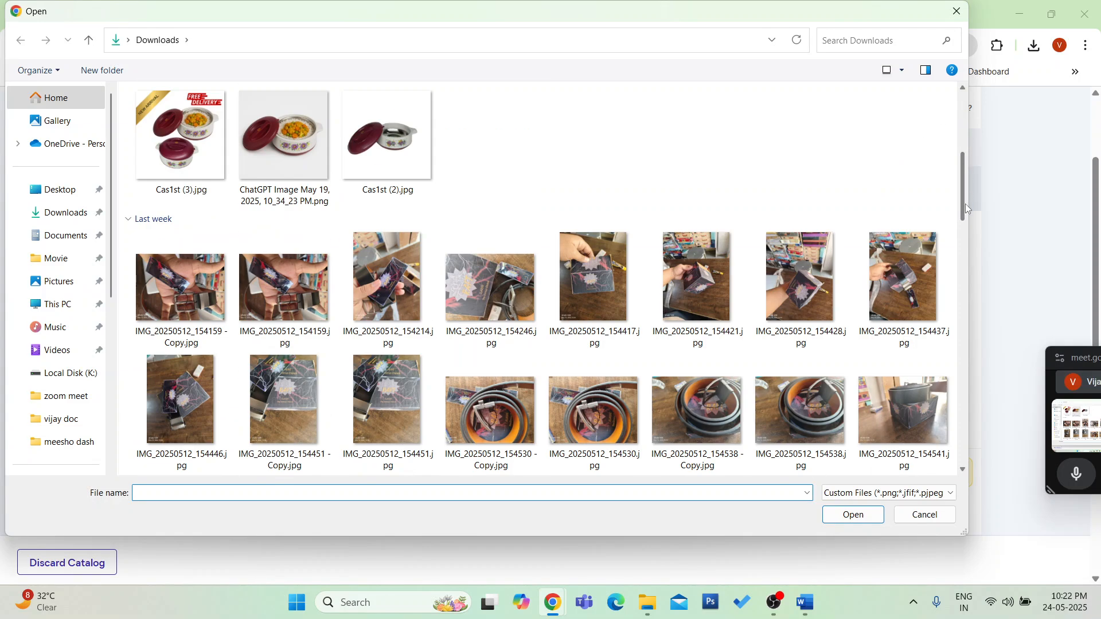
left_click(378, 152)
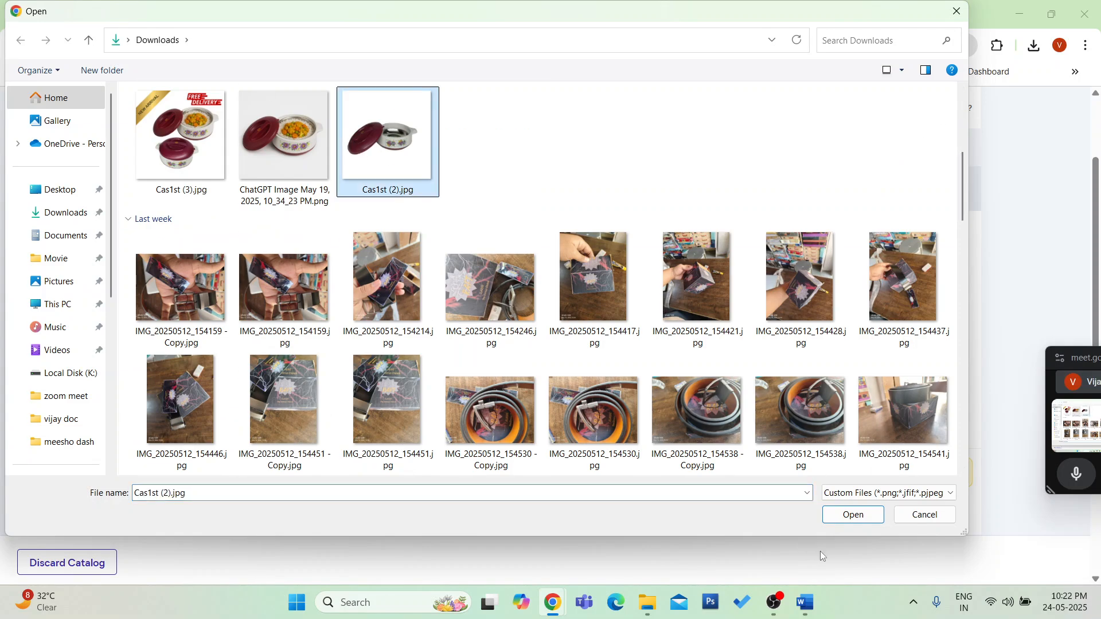
left_click(853, 515)
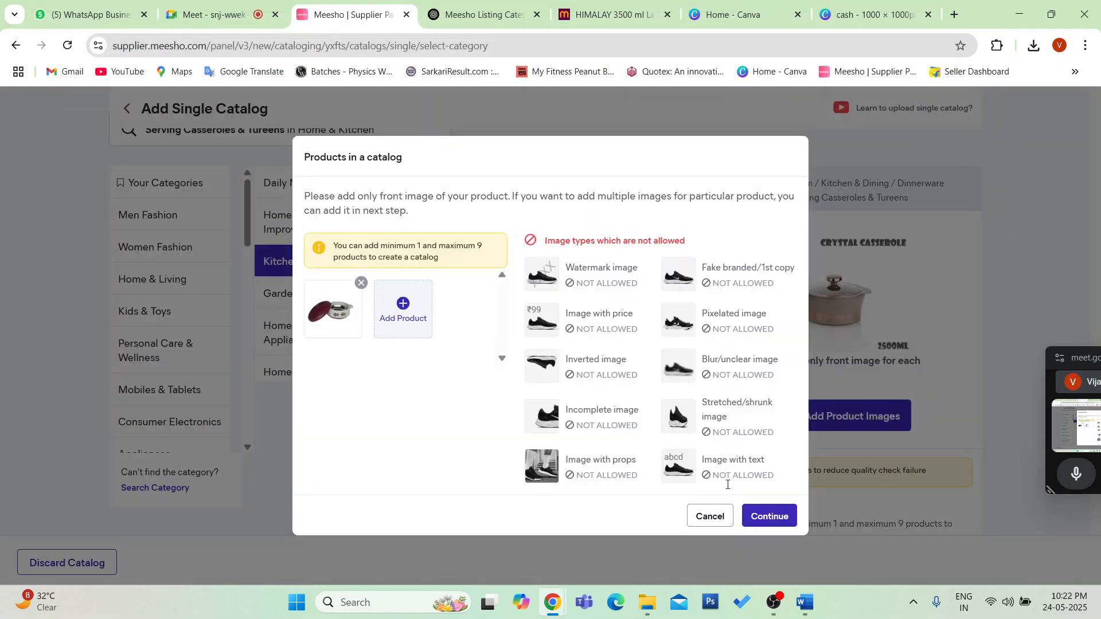
left_click(755, 527)
left_click(755, 525)
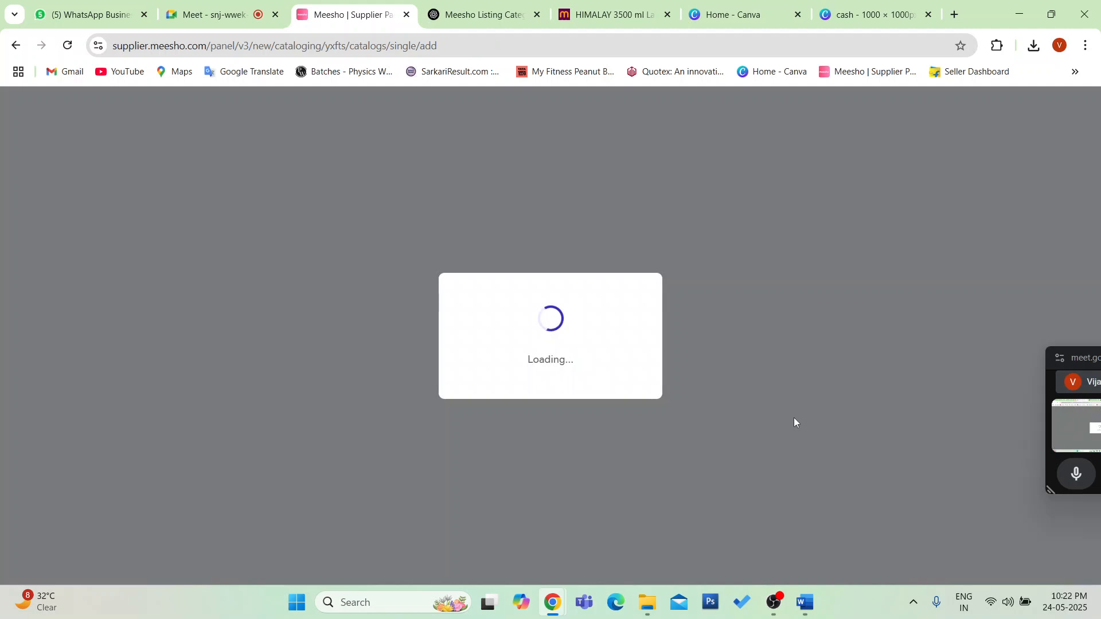
- Set the product's GST rate to 12
scroll(423, 398, "down", 2)
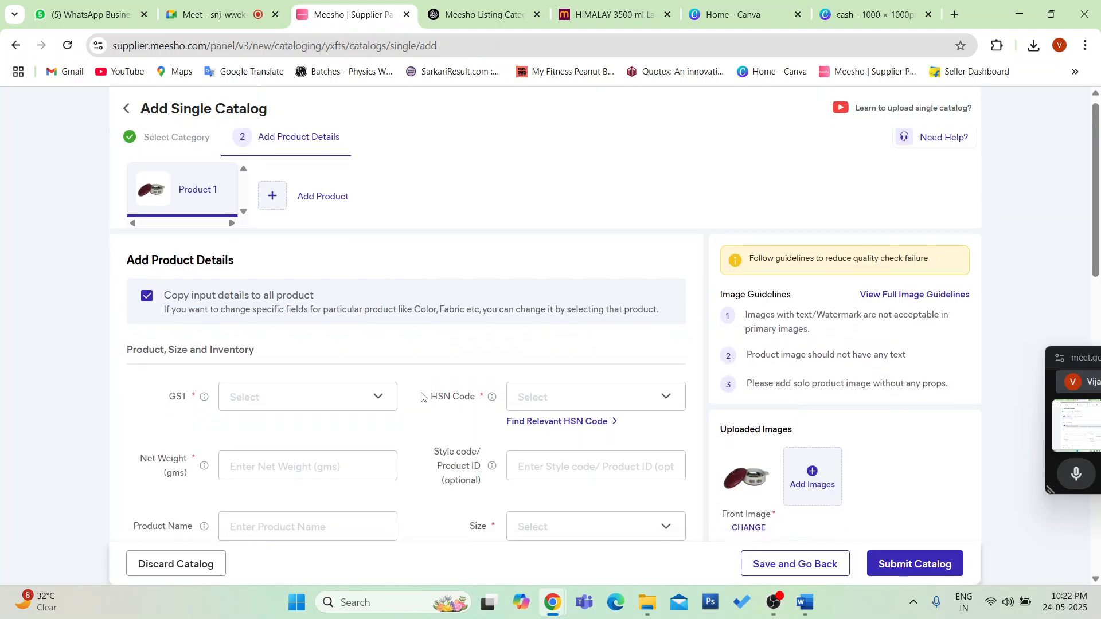
left_click(258, 313)
left_click(282, 374)
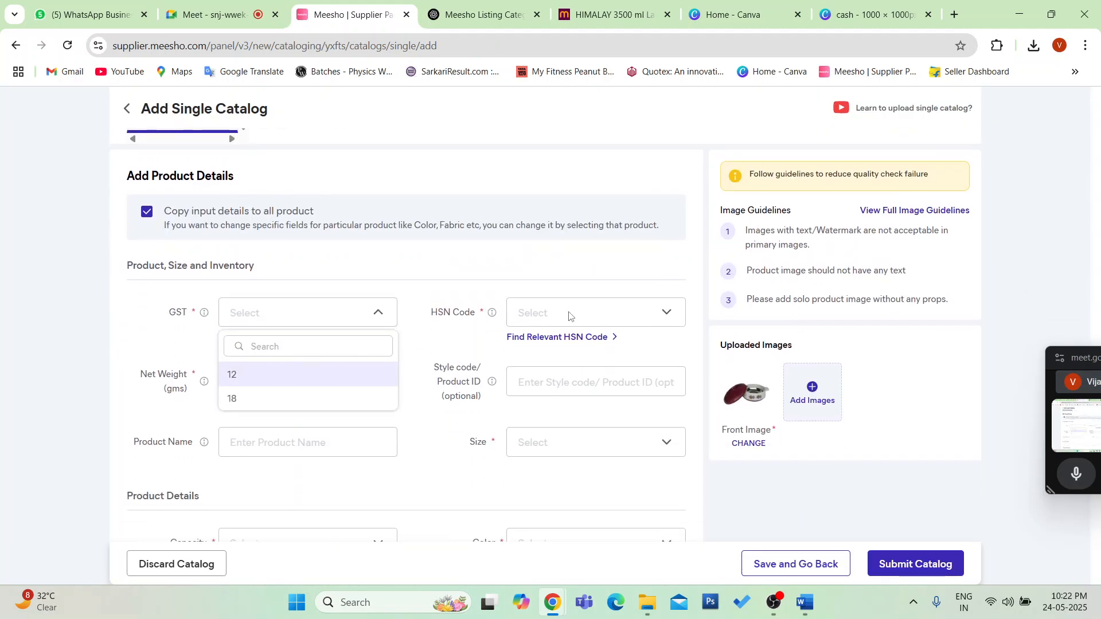
- Choose 392490 as the product's HSN code
left_click(575, 314)
scroll(576, 401, "down", 5)
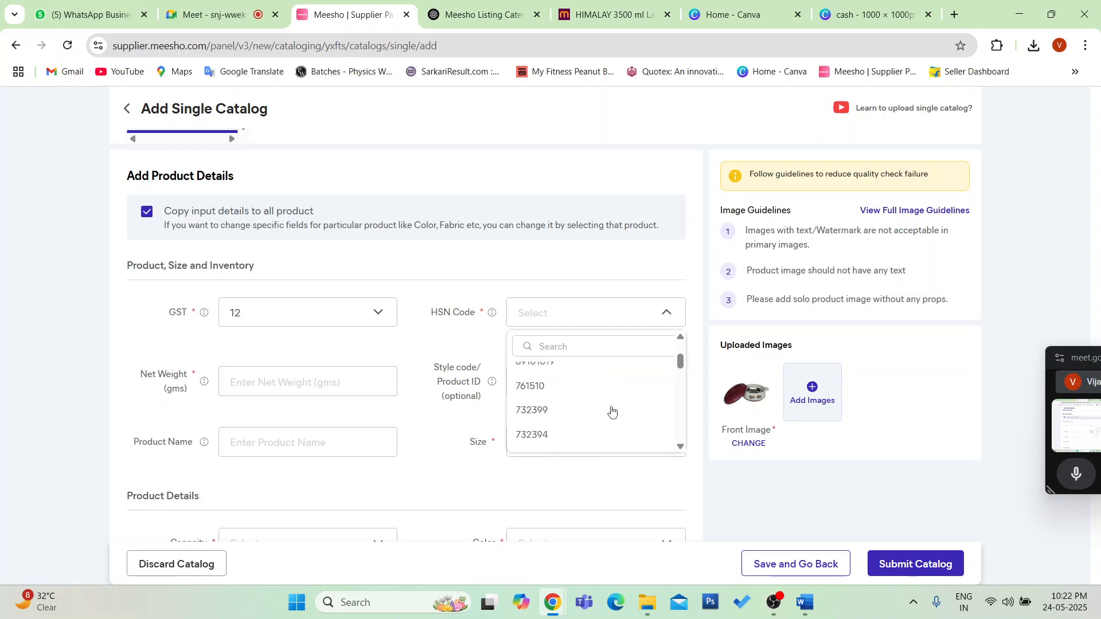
scroll(550, 408, "down", 4)
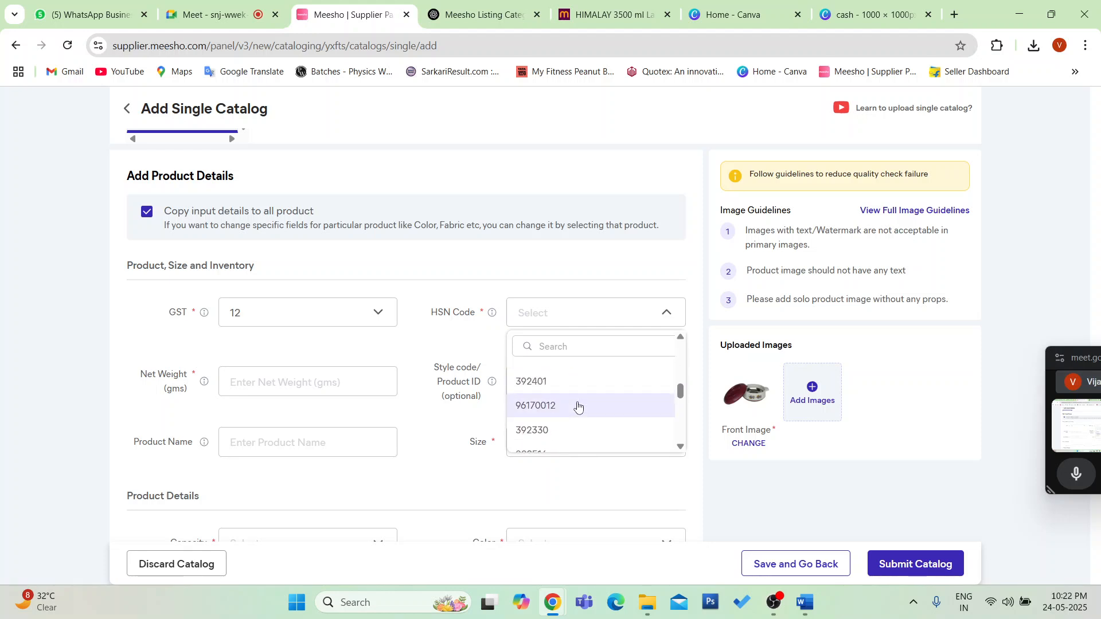
scroll(579, 407, "down", 1)
scroll(579, 408, "up", 2)
scroll(579, 408, "down", 1)
scroll(578, 406, "down", 3)
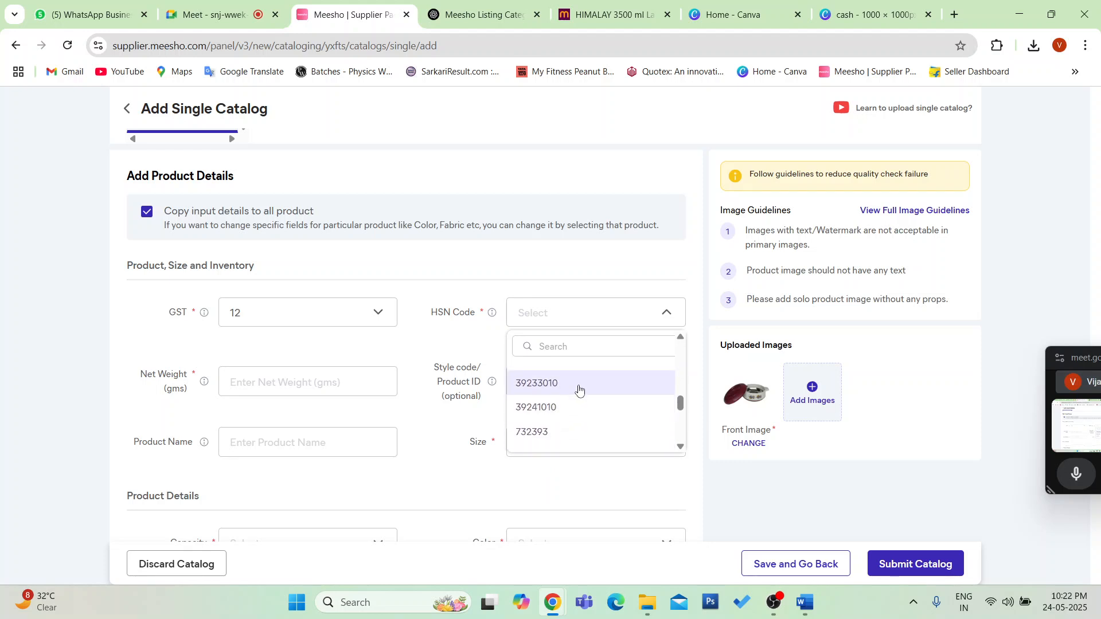
scroll(580, 417, "down", 2)
scroll(577, 397, "up", 2)
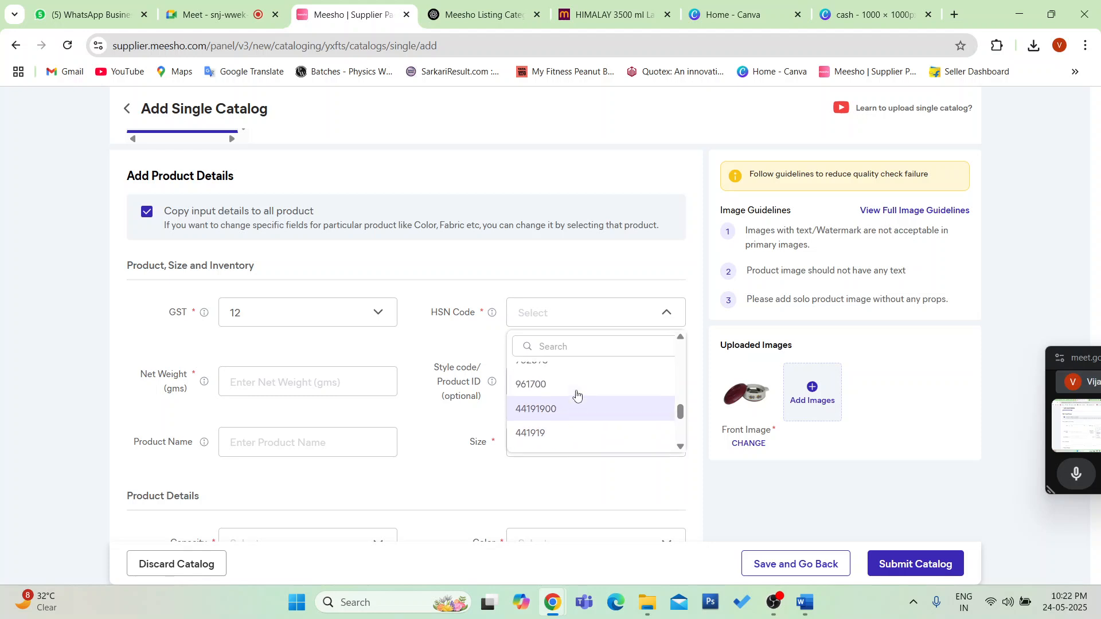
scroll(566, 419, "up", 3)
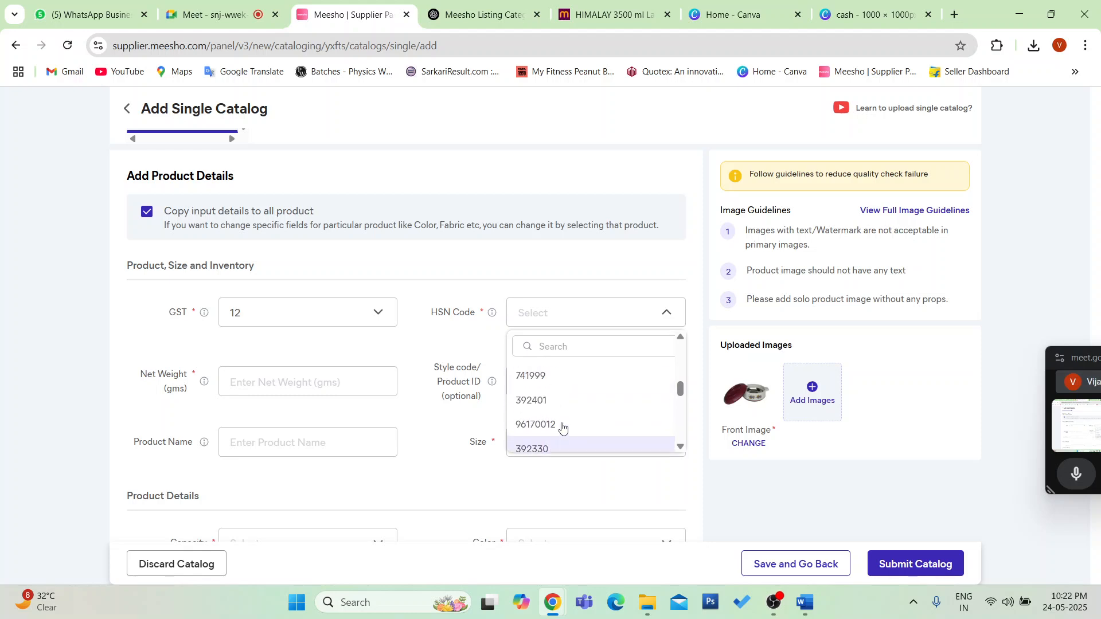
scroll(562, 427, "down", 1)
scroll(562, 427, "up", 1)
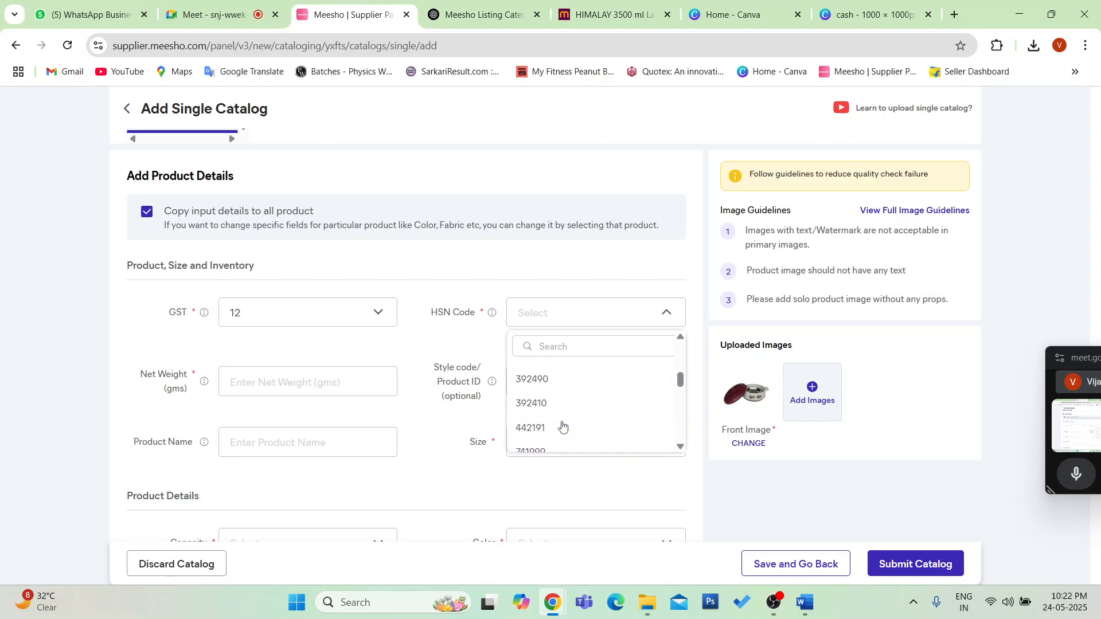
left_click(560, 380)
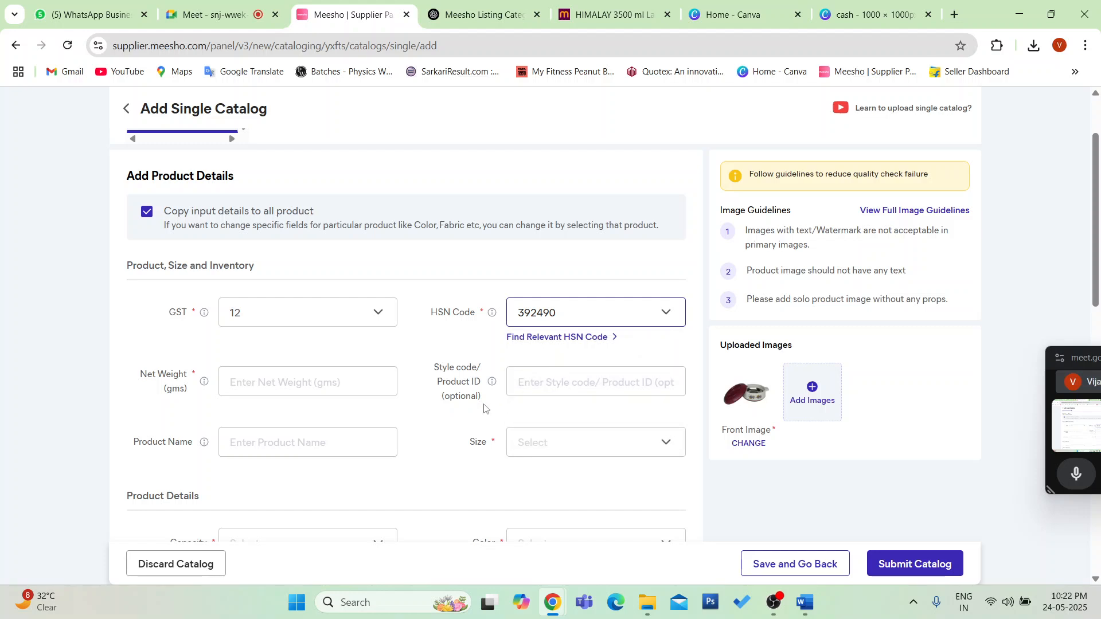
- Enter a net weight of 330 grams and the style code CAS-FLR-RND-1000ML-001
left_click(270, 385)
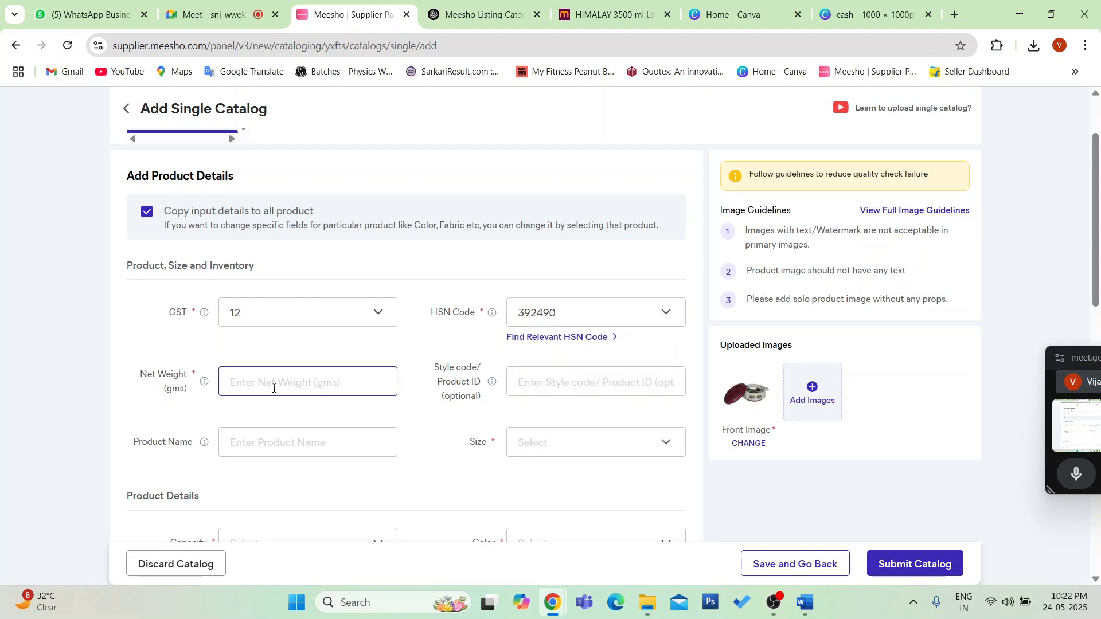
type("330")
left_click(559, 382)
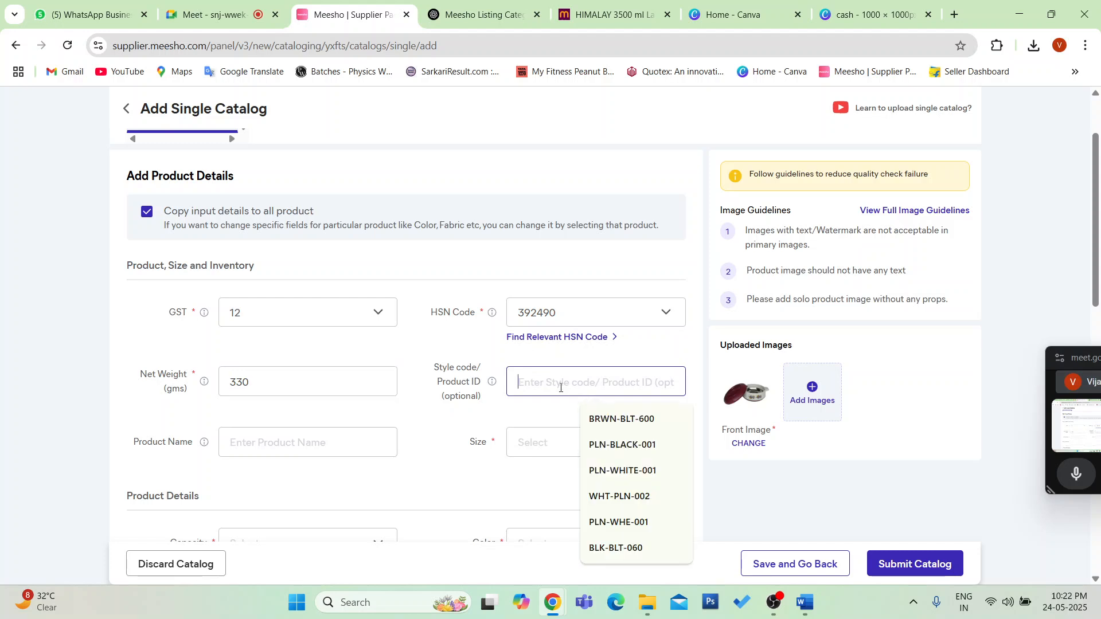
type("c")
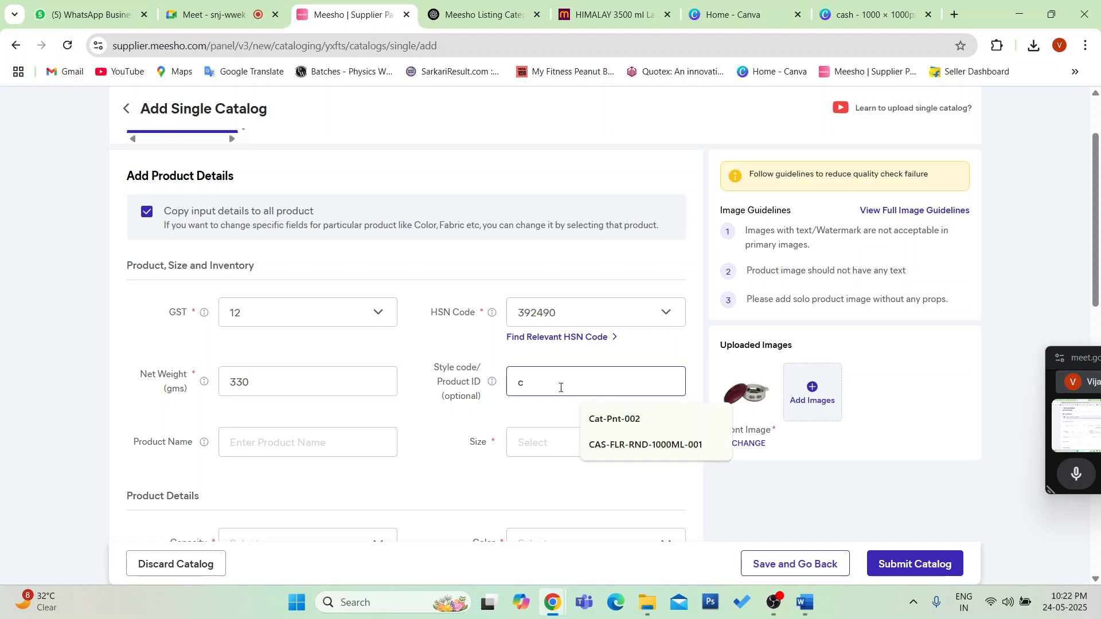
left_click(688, 445)
left_click(292, 443)
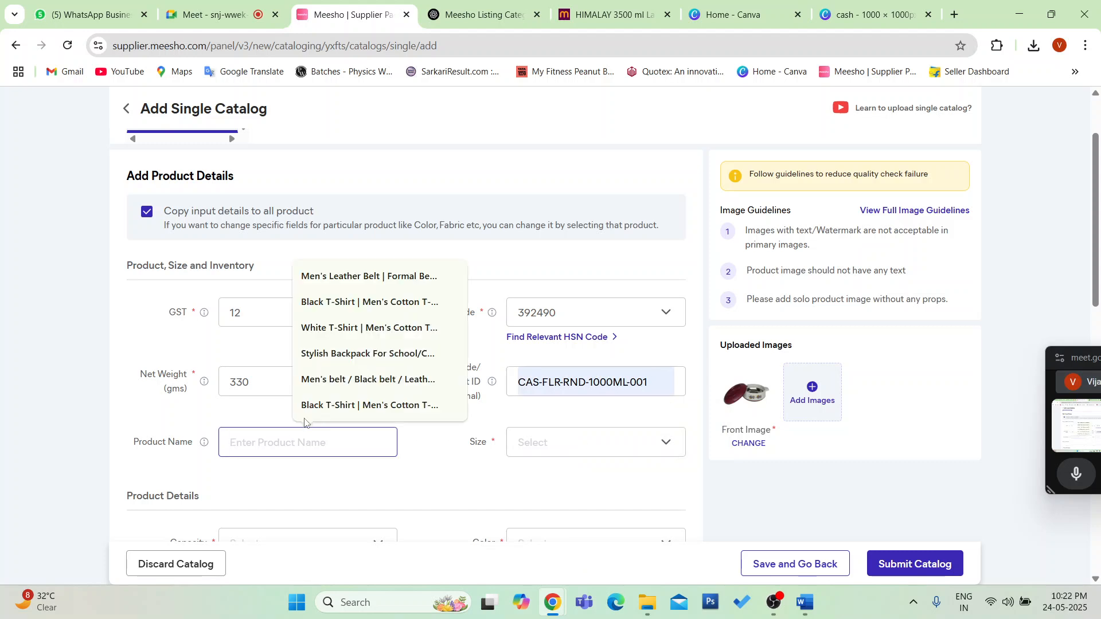
type("c")
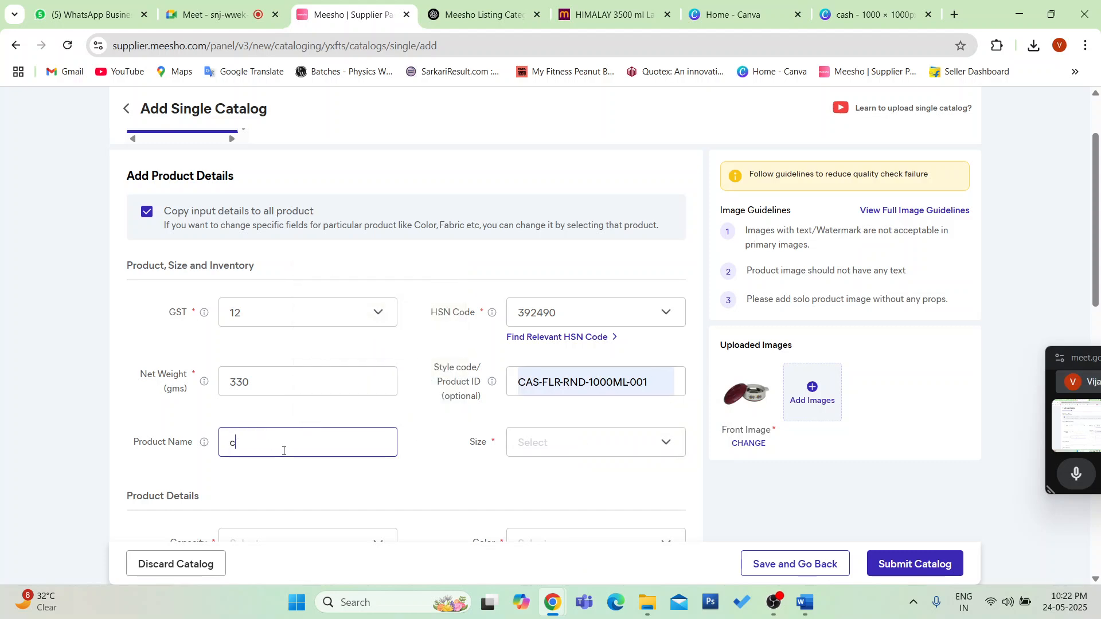
key("BackSpace")
type("cas")
key("BackSpace")
key("BackSpace")
key("BackSpace")
- Copy "Table, kitchen or other household articles of stainless steel" from the ChatGPT conversation and paste it as the catalog's product name
left_click(508, 3)
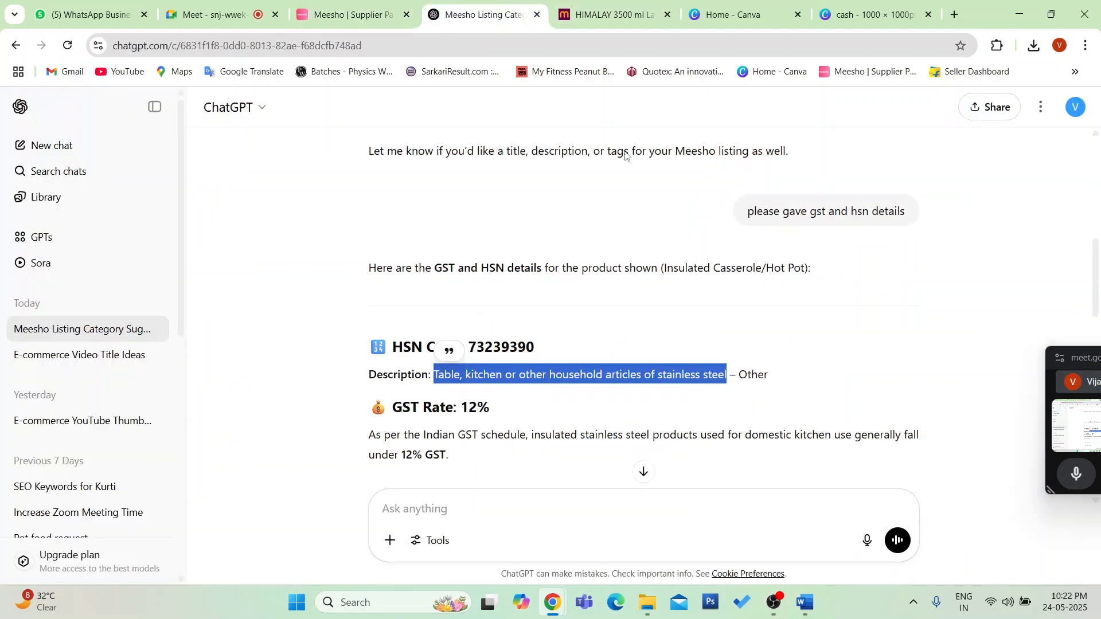
right_click(649, 376)
left_click(690, 396)
left_click(344, 14)
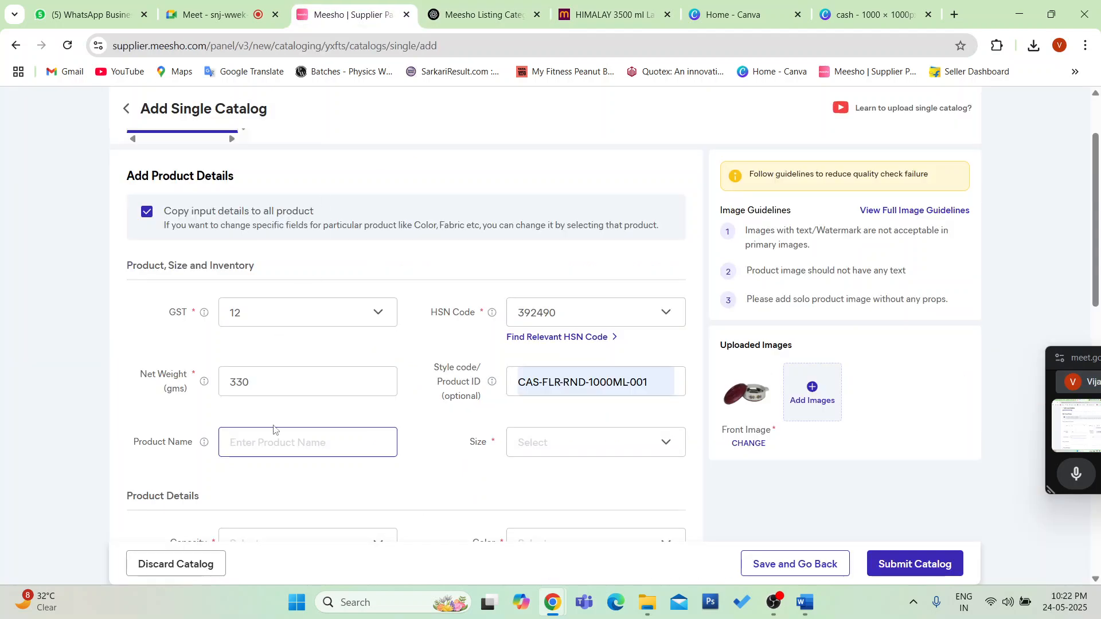
key("ctrl+v")
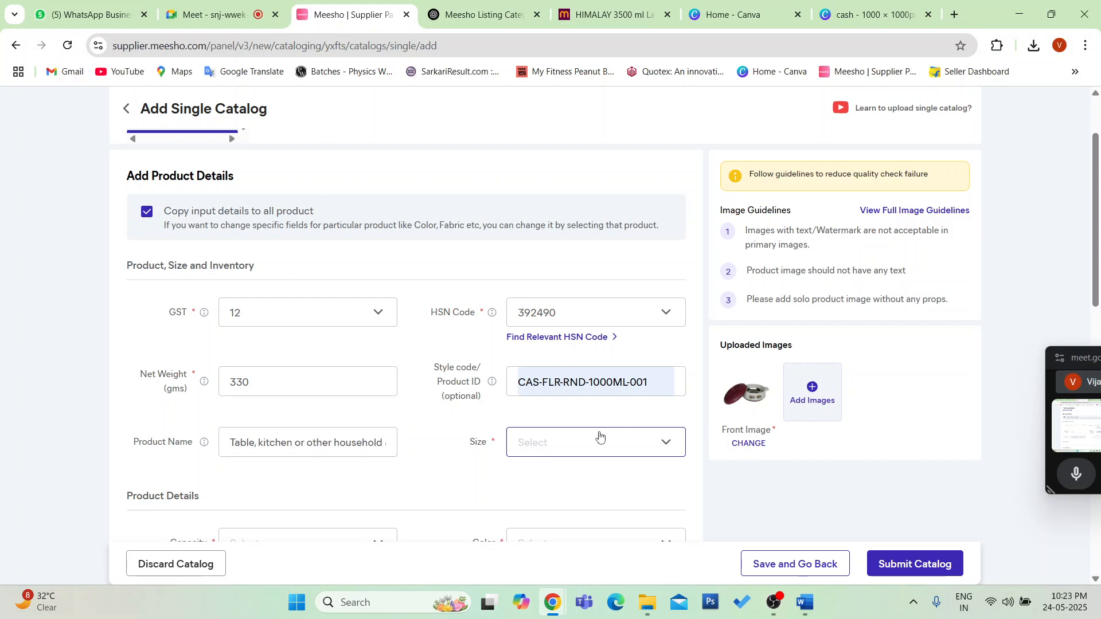
- Apply Free Size as the product's size
left_click(599, 437)
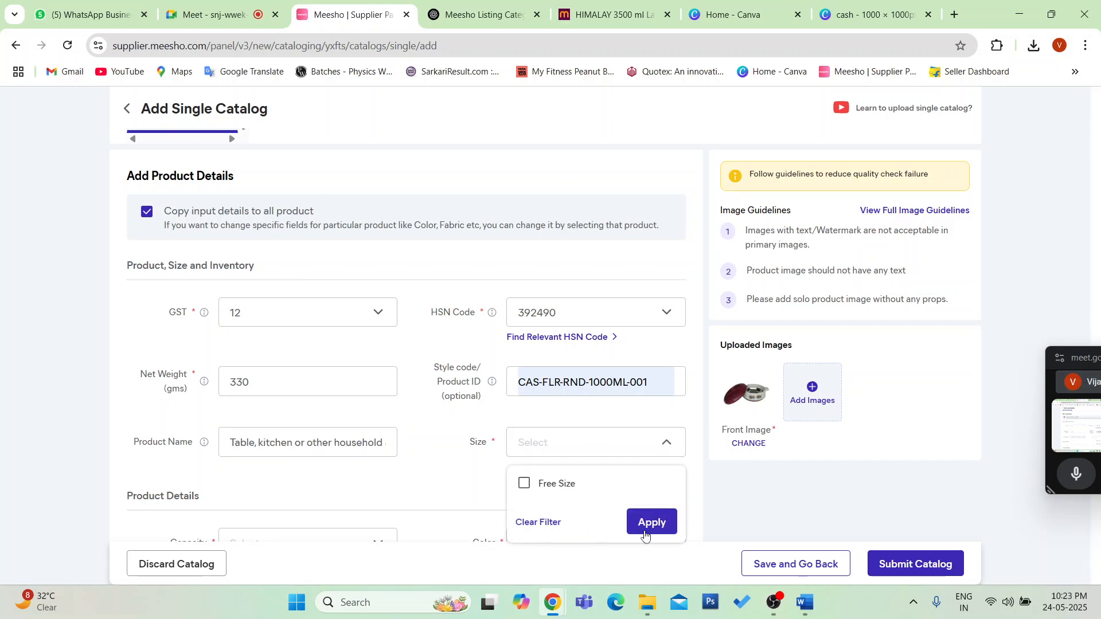
left_click(524, 483)
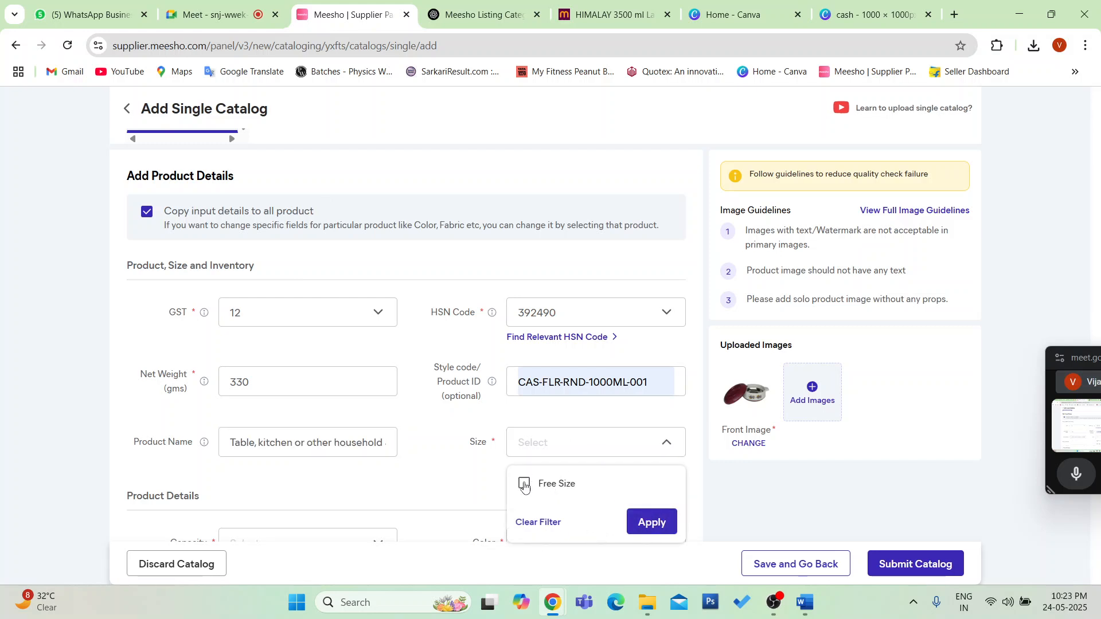
left_click(654, 521)
- Set the Meesho price of the Free Size row to 200
scroll(517, 425, "down", 2)
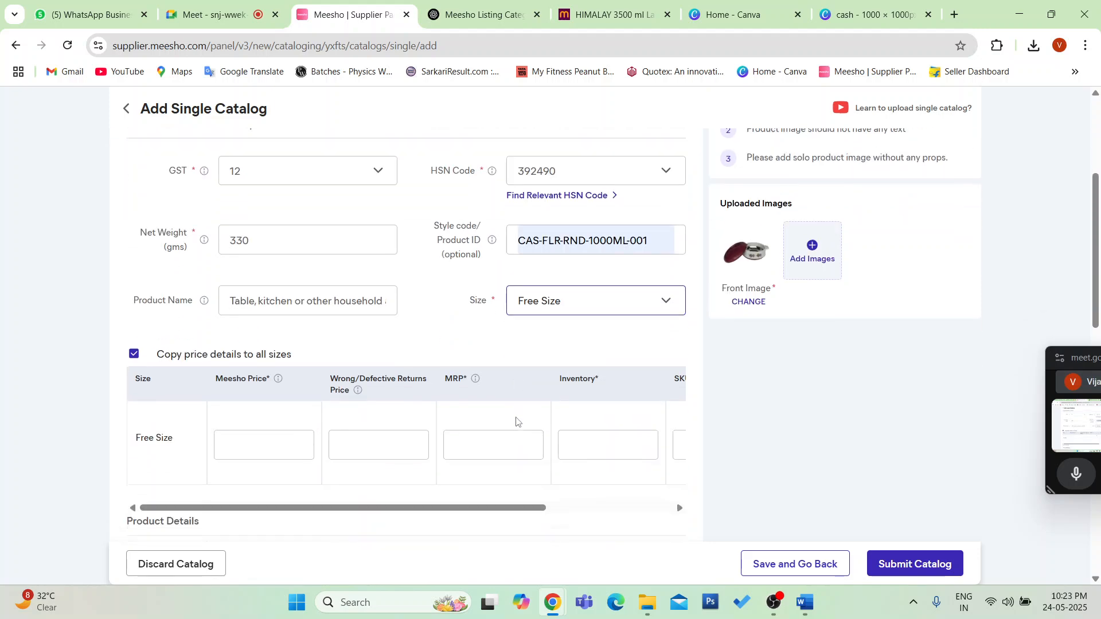
scroll(517, 426, "down", 2)
scroll(477, 364, "up", 2)
left_click(289, 451)
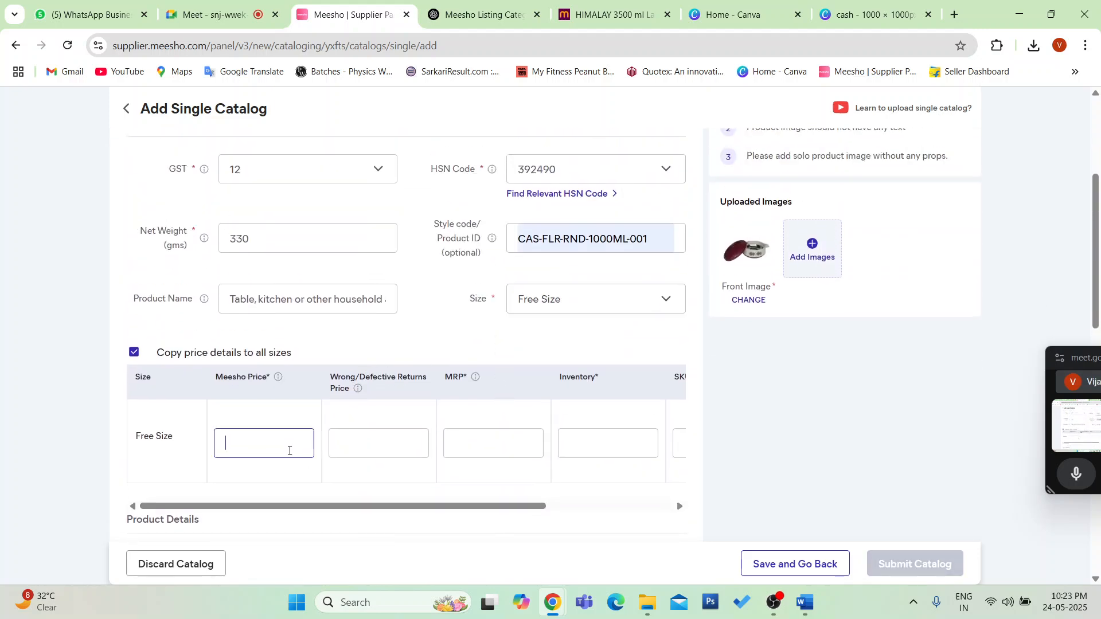
type("10")
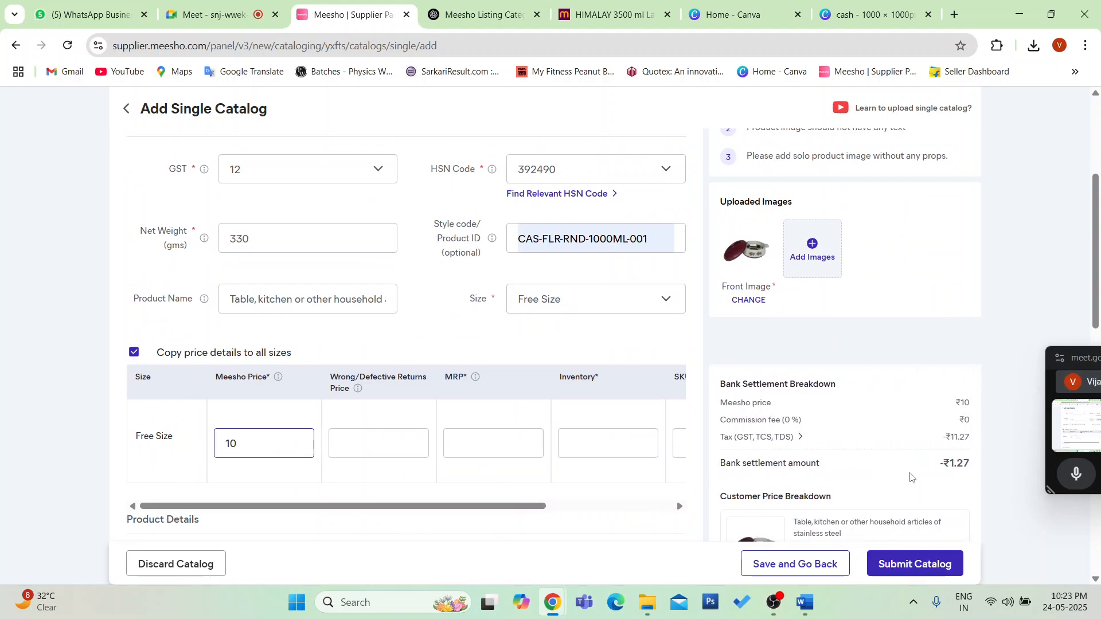
scroll(910, 477, "down", 2)
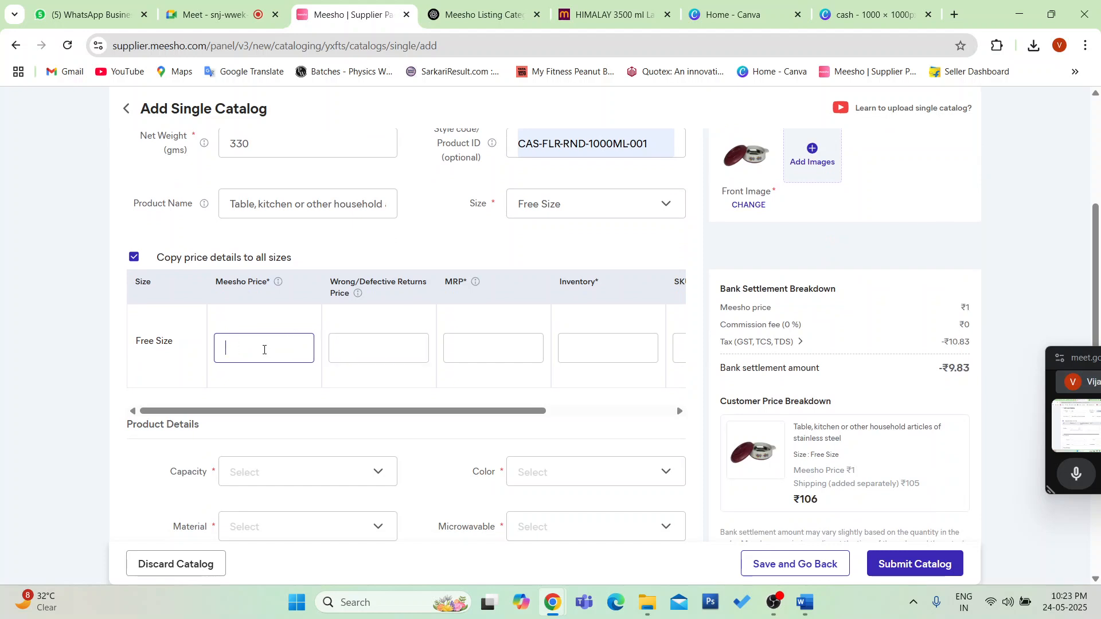
type("200")
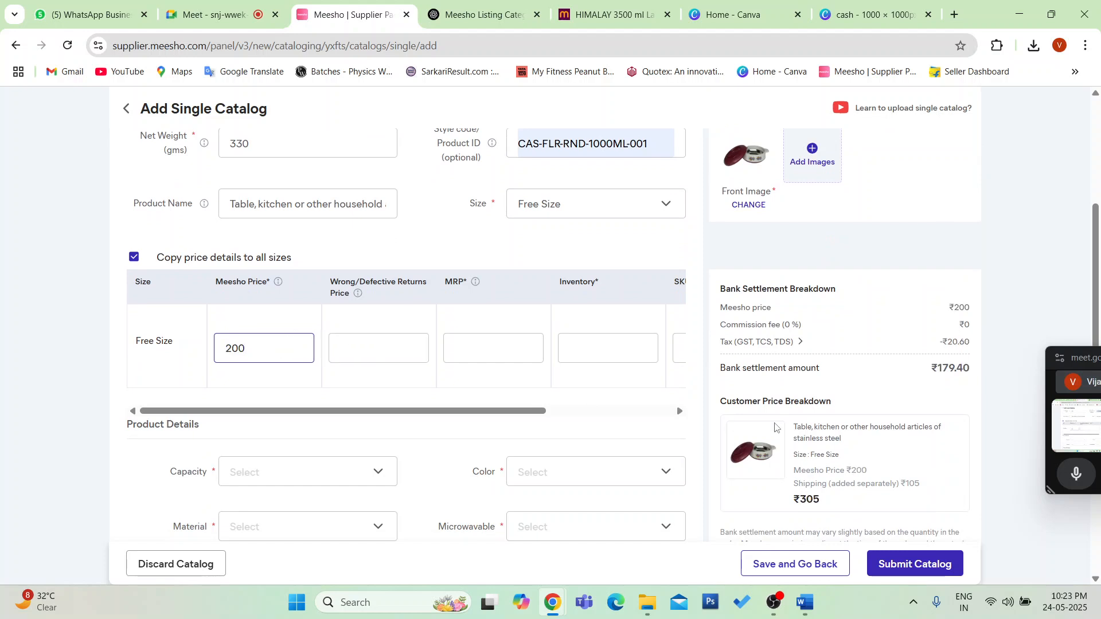
- Replace the front image with the ribboned Free Delivery casserole picture from the Earlier this week group in Downloads
left_click(750, 206)
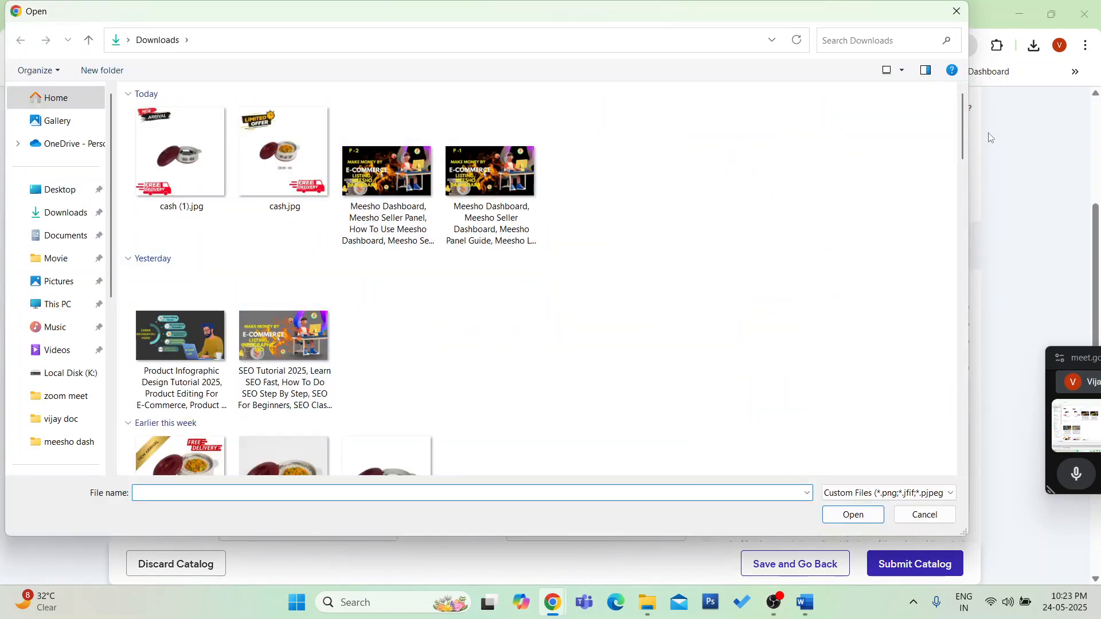
scroll(963, 152, "down", 3)
double_click(187, 337)
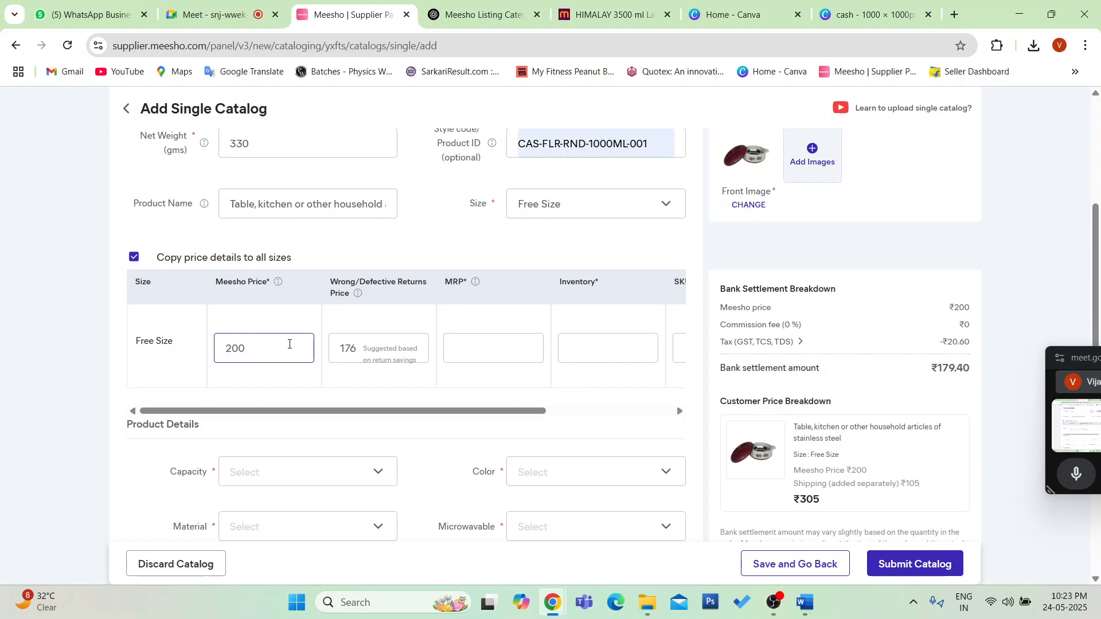
left_click(290, 344)
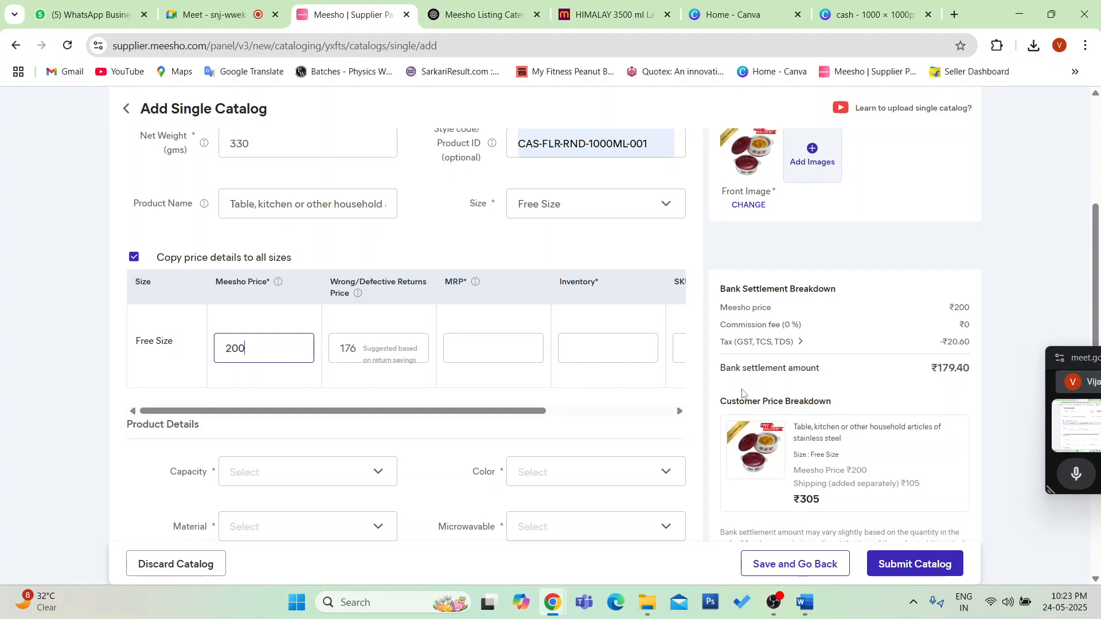
- Change the front image to the plain food-filled casserole photo from Downloads and re-enter the Meesho price as 200
left_click(750, 206)
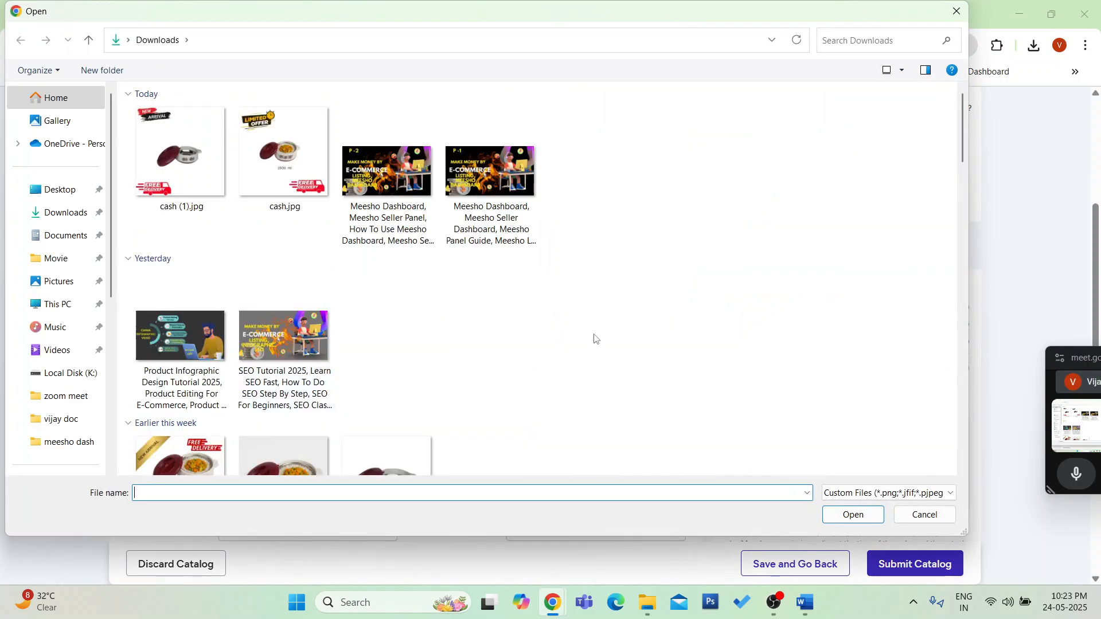
left_click_drag(963, 134, 964, 178)
double_click(289, 244)
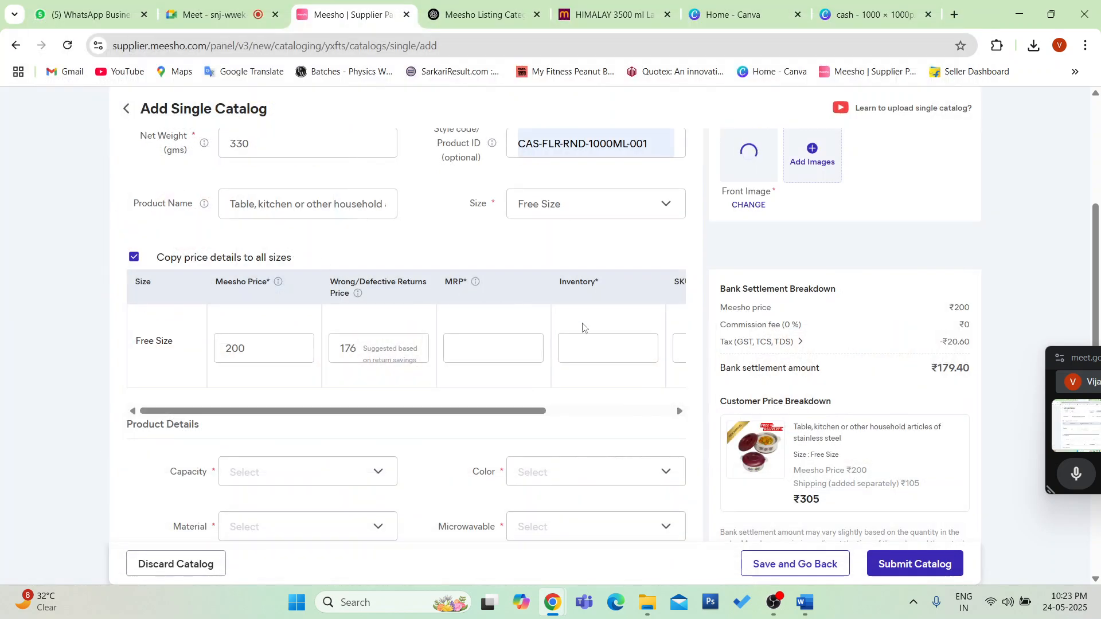
left_click(268, 350)
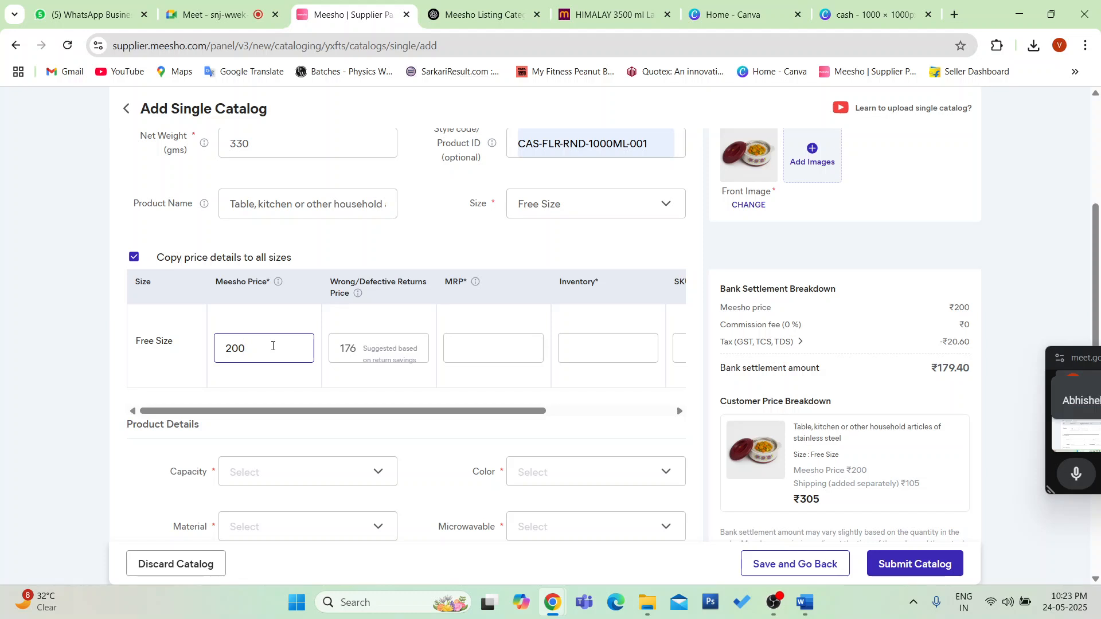
key("BackSpace")
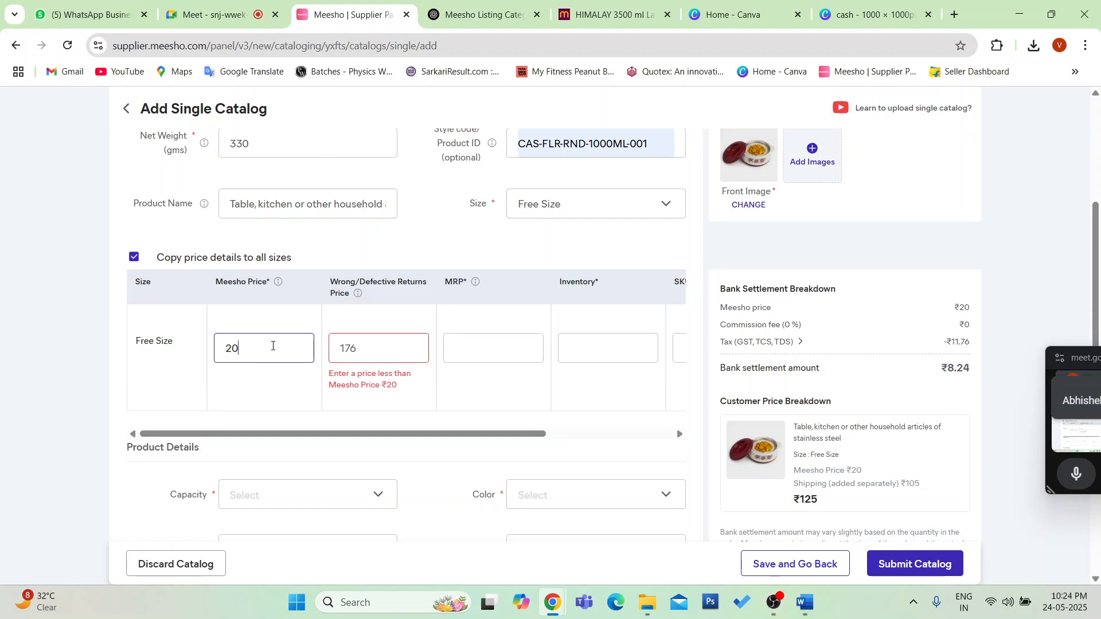
type("0")
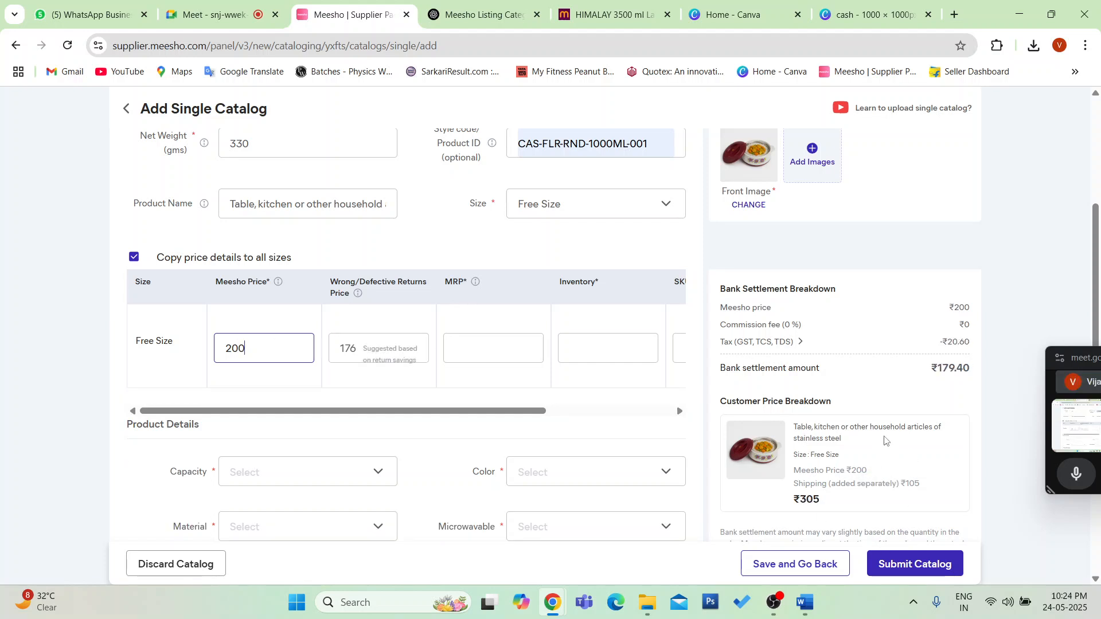
- Replace the front image with cash (1).jpg from the Downloads folder
left_click(757, 211)
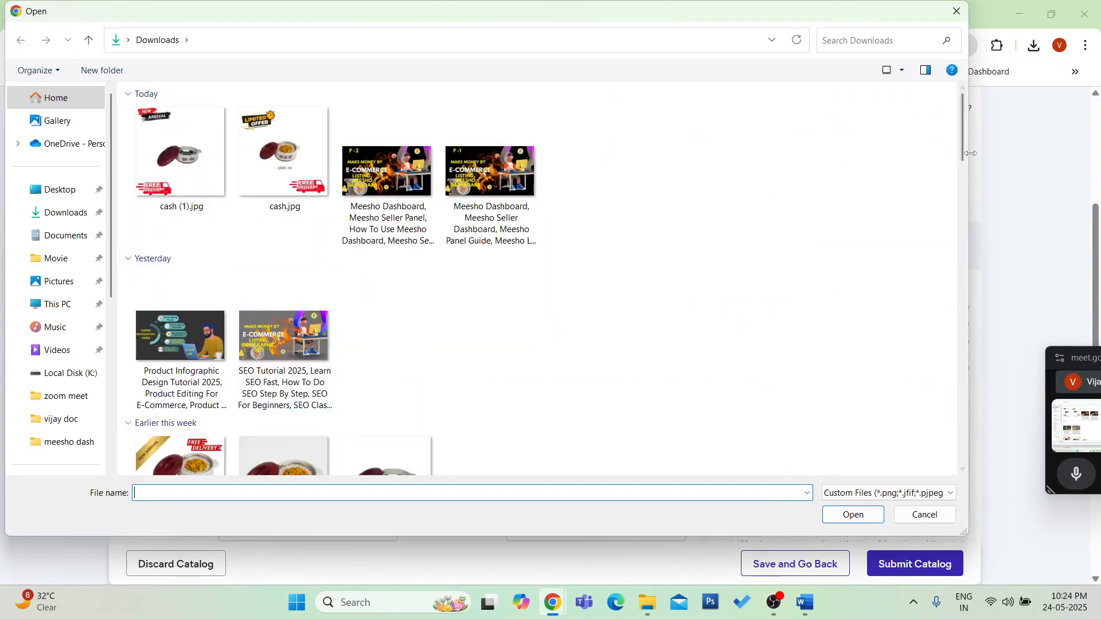
mouse_move(966, 143)
left_mouse_down()
mouse_move(963, 172)
mouse_move(959, 149)
left_mouse_up()
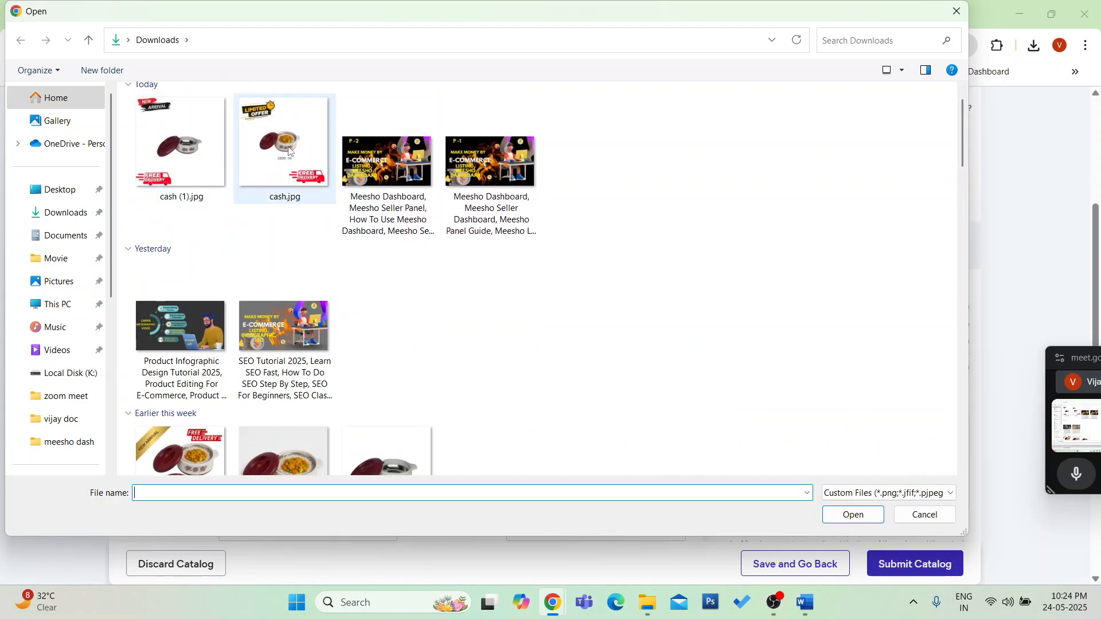
left_click(189, 150)
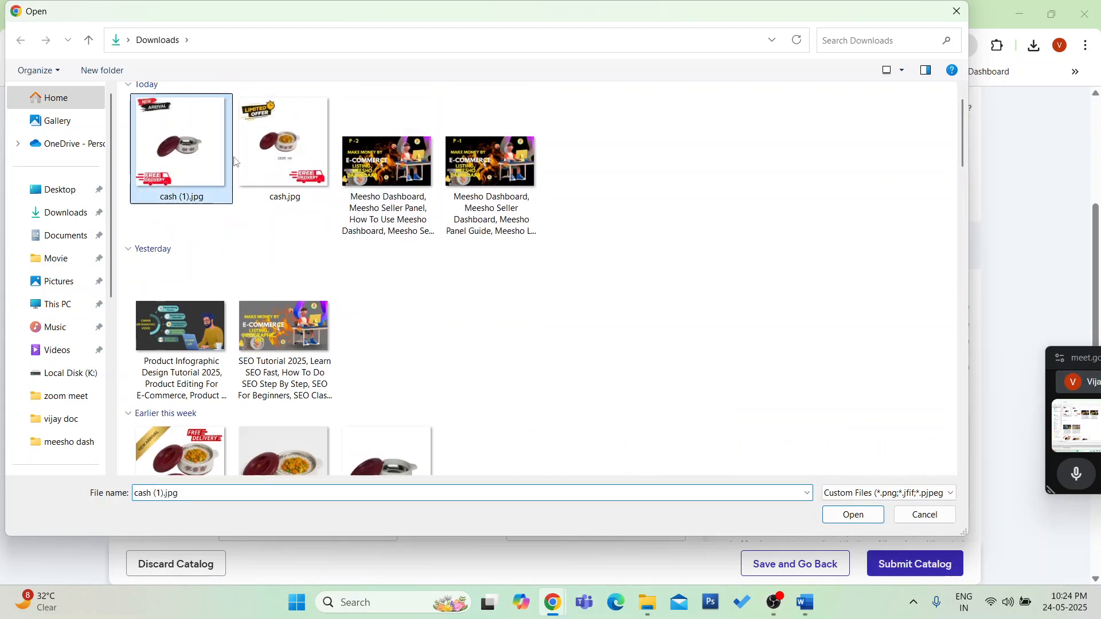
left_click(831, 515)
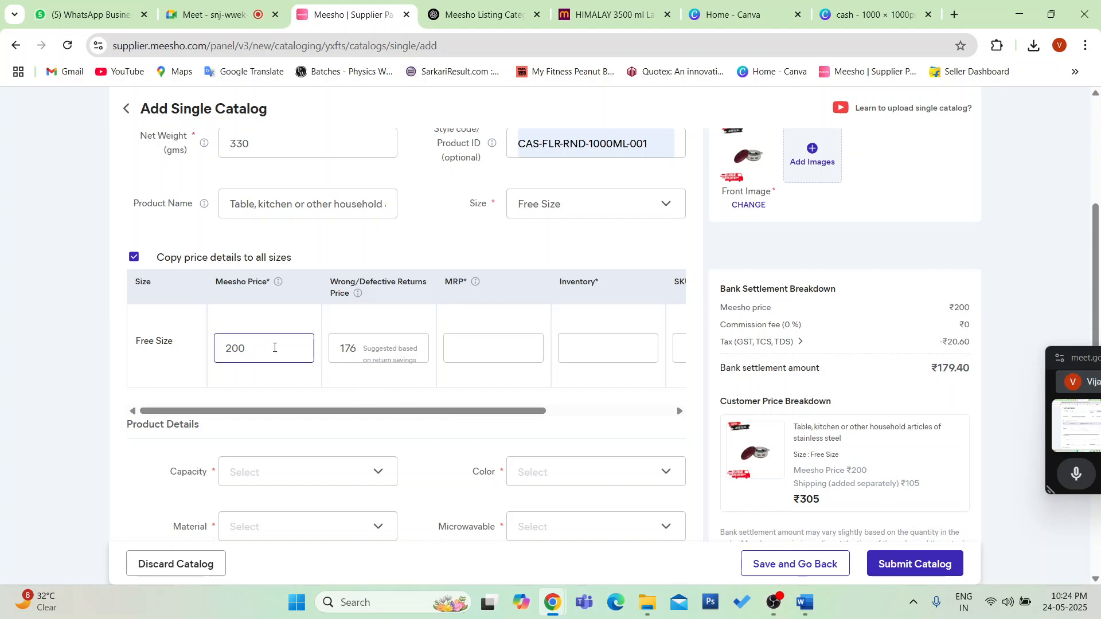
- Clear the Meesho price of the Free Size row and enter 200 again to recalculate the price breakdown
left_click(274, 347)
mouse_move(1093, 362)
left_mouse_down()
mouse_move(874, 353)
mouse_move(1098, 376)
left_mouse_up()
left_click(251, 340)
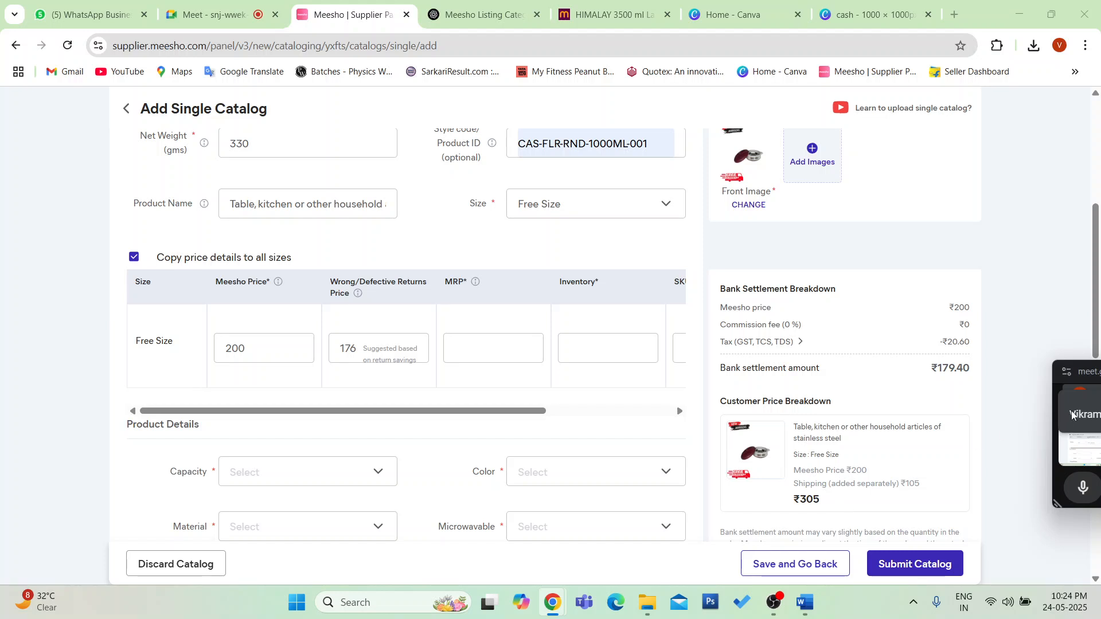
mouse_move(1094, 377)
left_mouse_down()
mouse_move(906, 381)
mouse_move(1090, 373)
left_mouse_up()
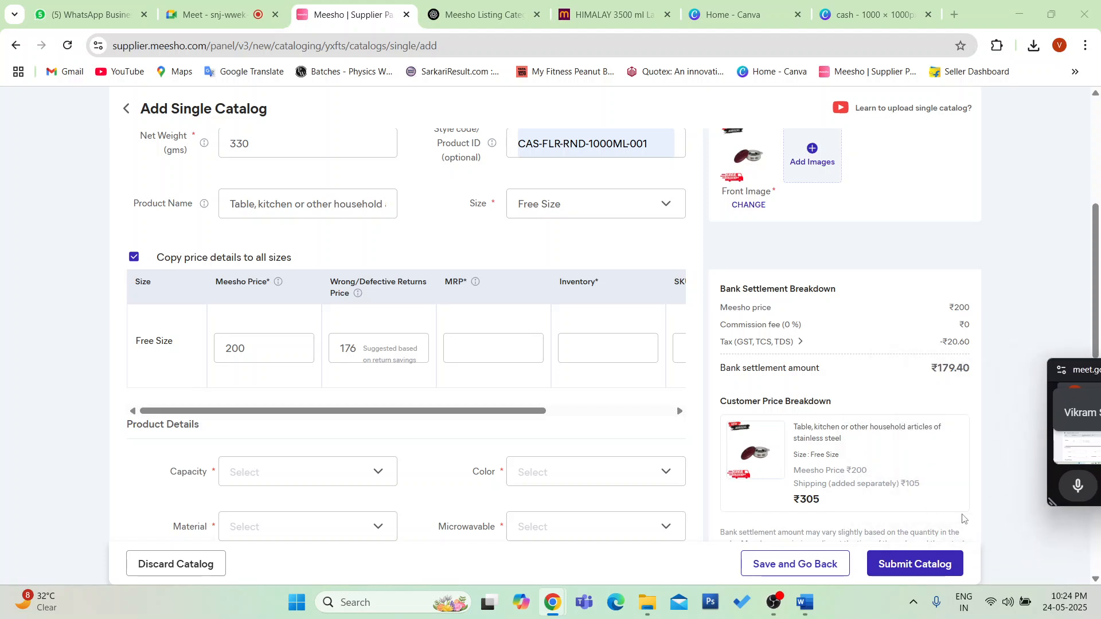
left_click(281, 344)
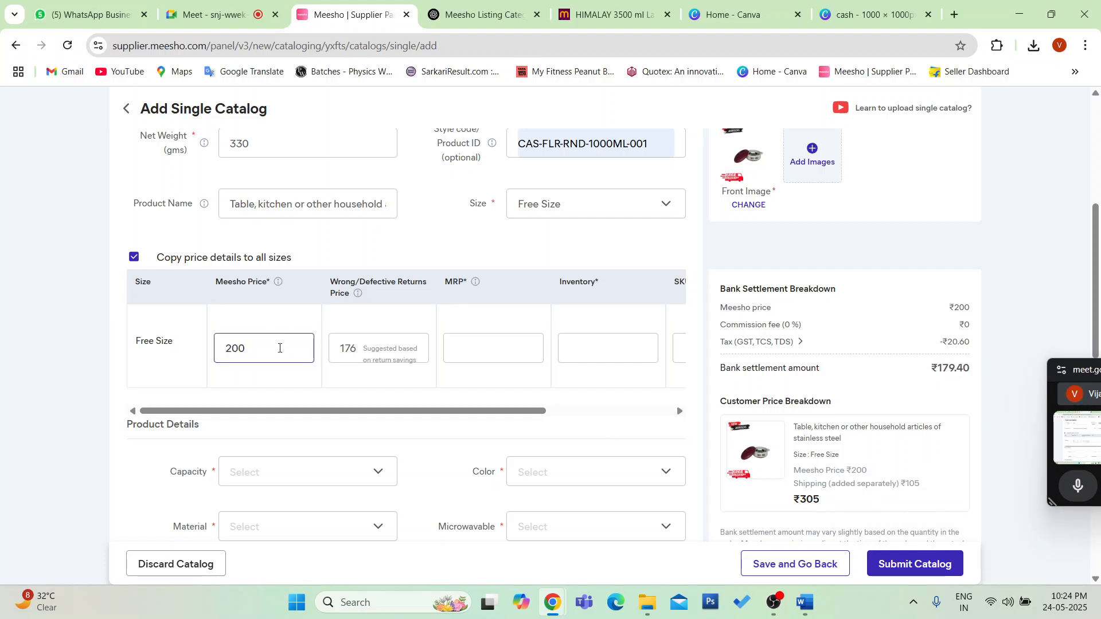
key("BackSpace")
key("BackSpace")
key("BackSpace")
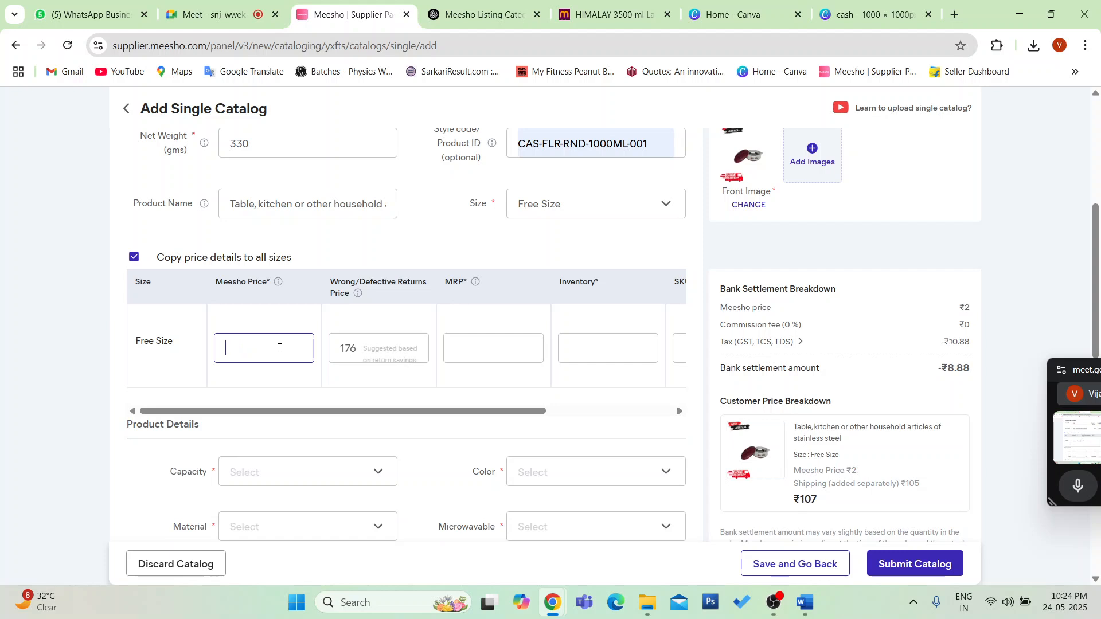
type("2")
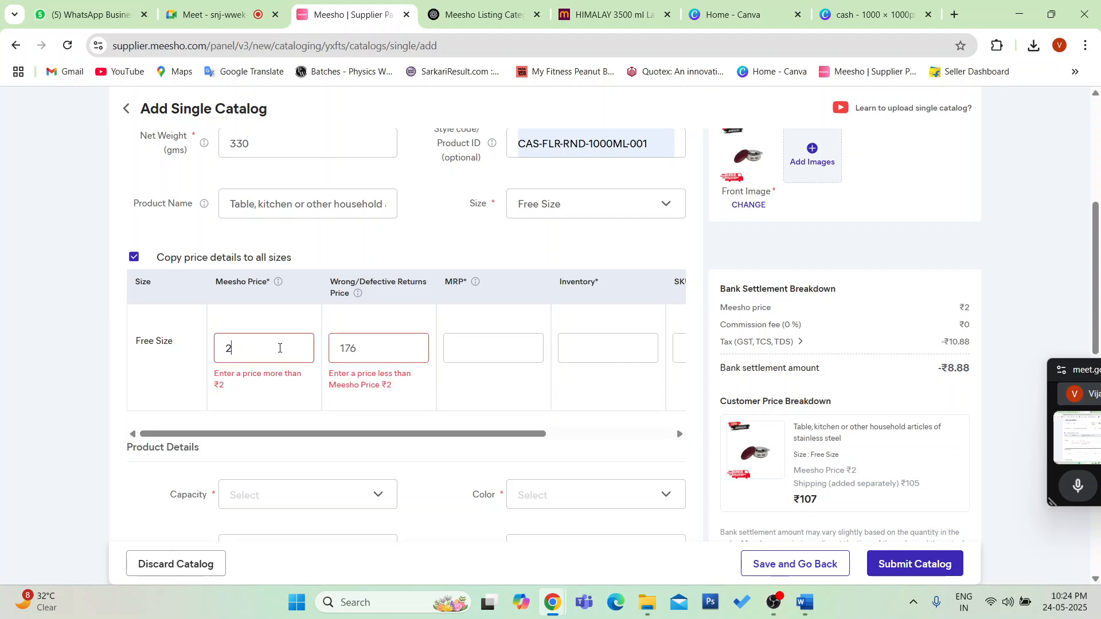
type("00")
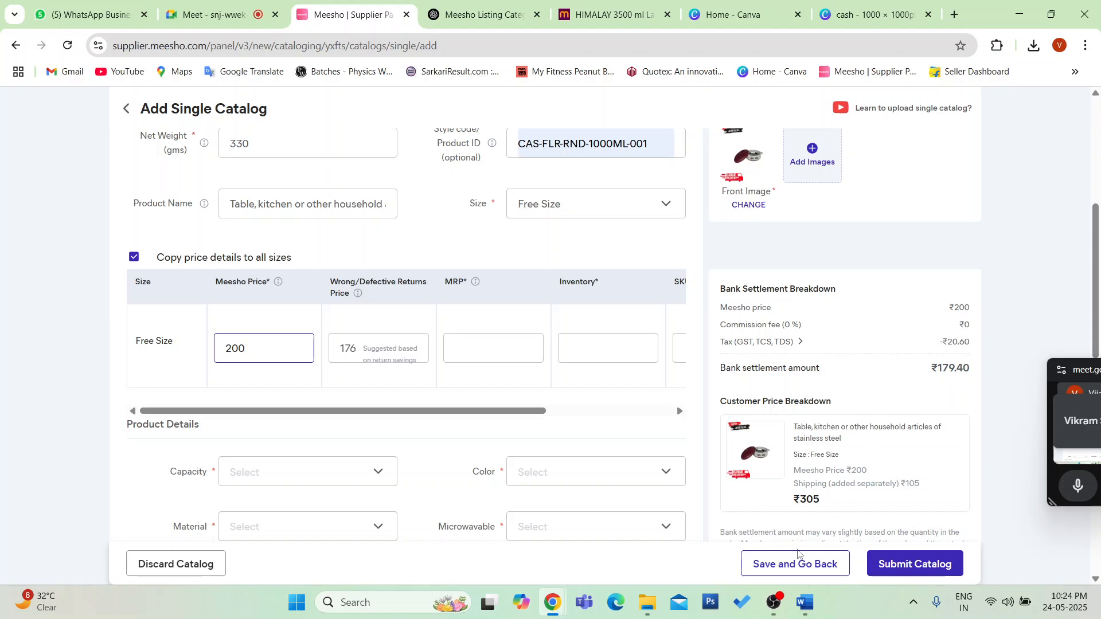
left_click_drag(932, 363, 1092, 353)
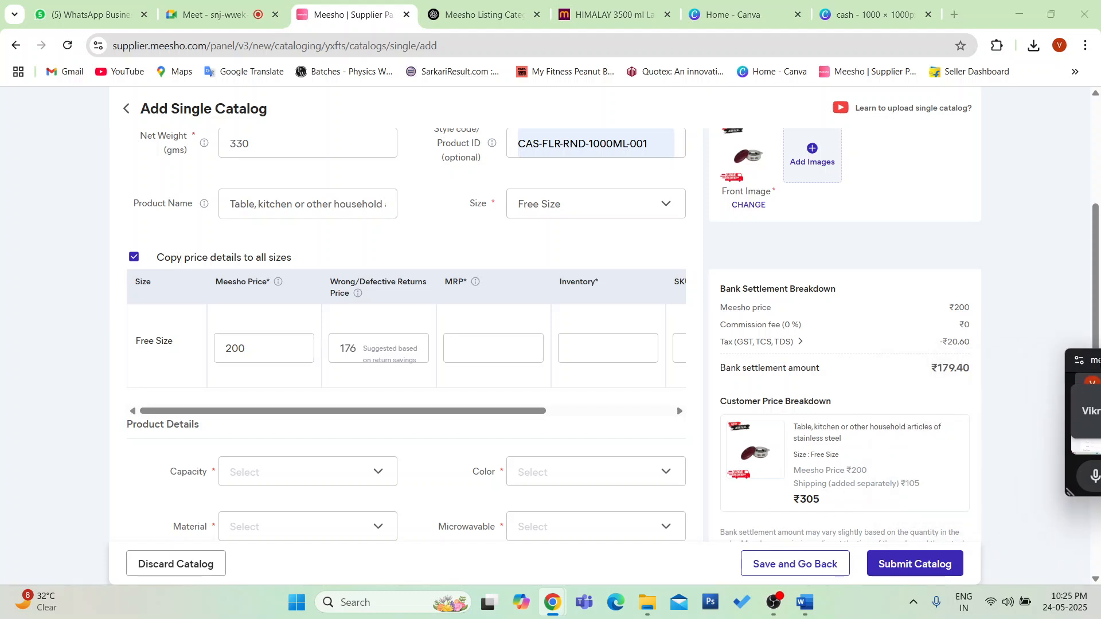
- Replace the front image with the first girls' backpack picture from the bg1 folder inside "for my list" on Local Disk (K:)
scroll(781, 439, "up", 1)
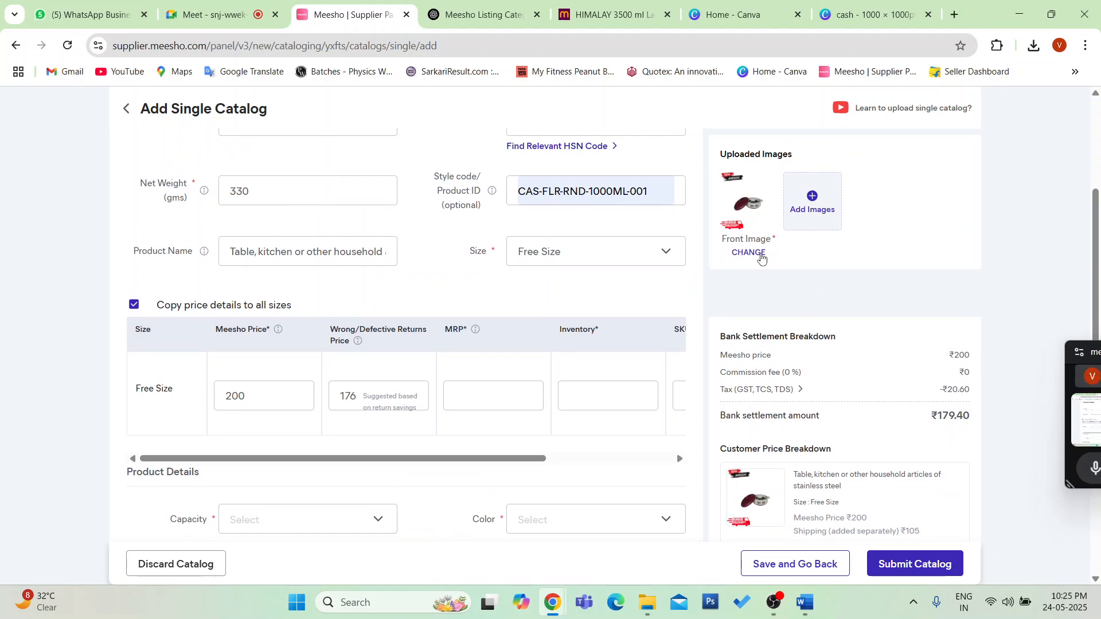
left_click(749, 254)
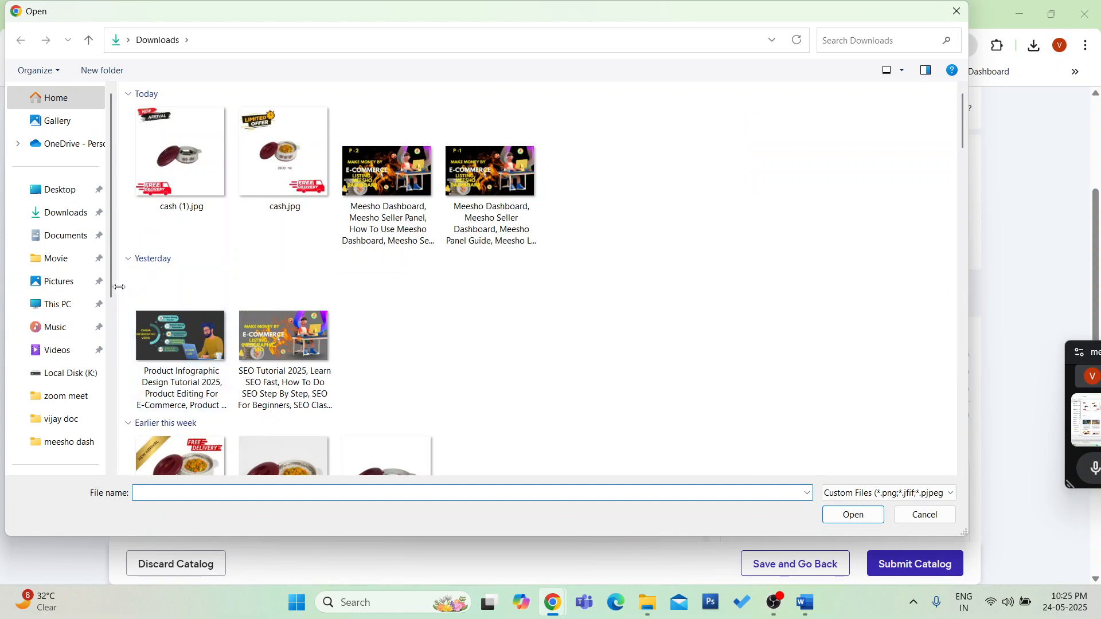
left_click_drag(112, 290, 108, 453)
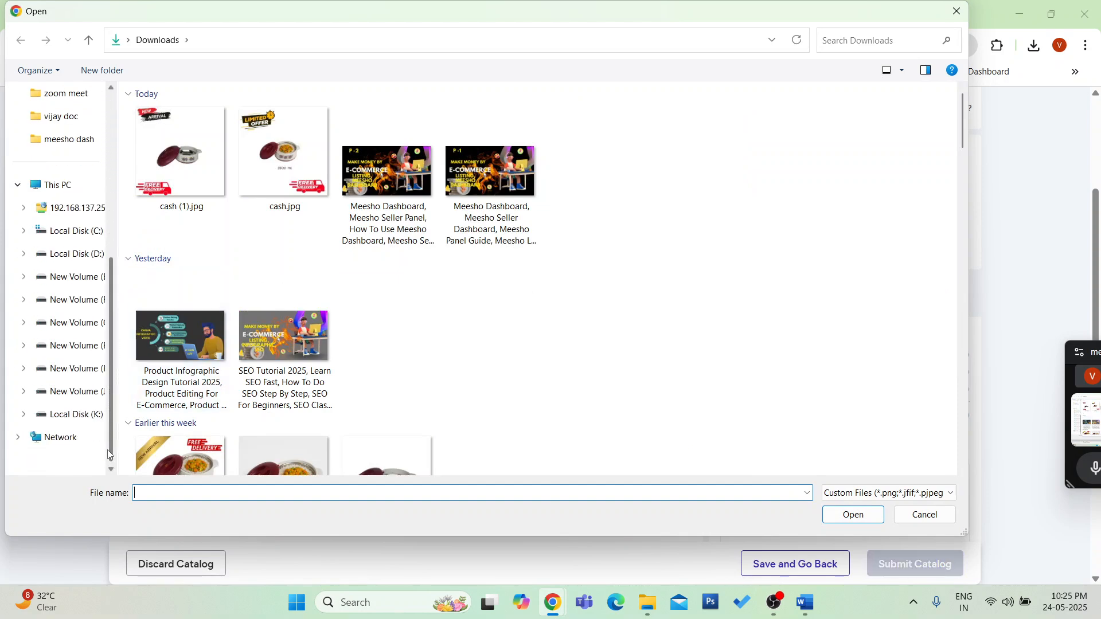
left_click(46, 414)
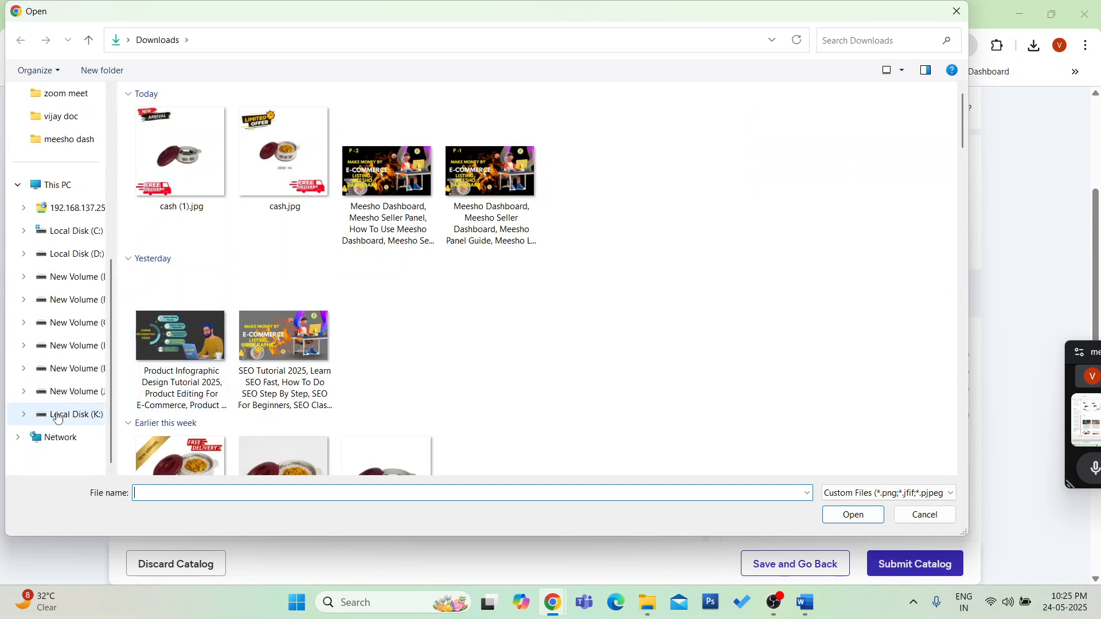
left_click(227, 142)
double_click(227, 143)
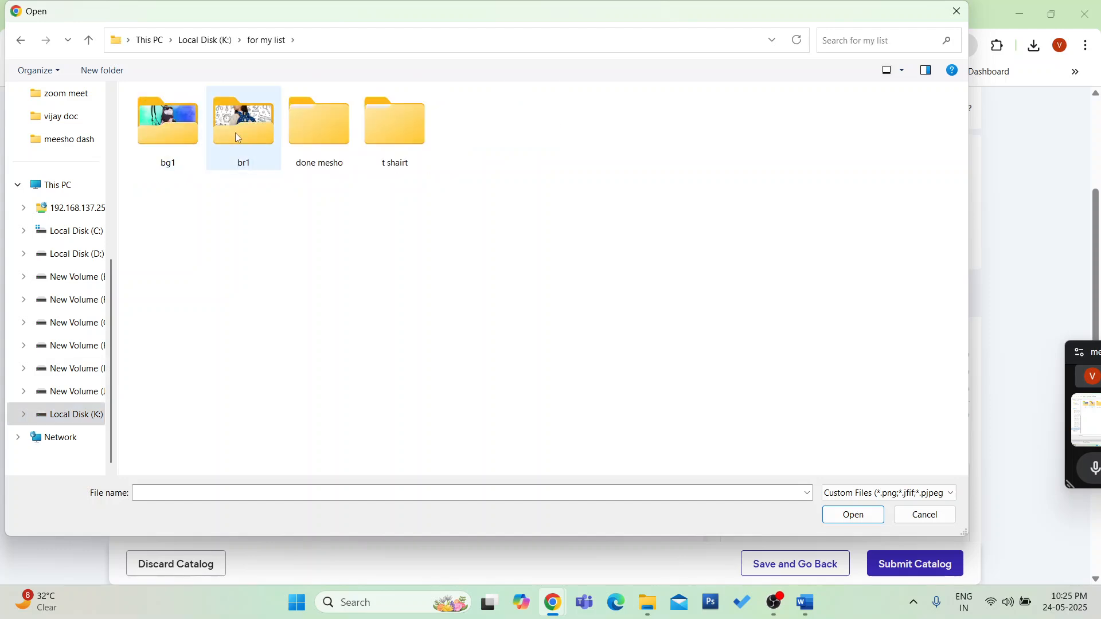
double_click(168, 137)
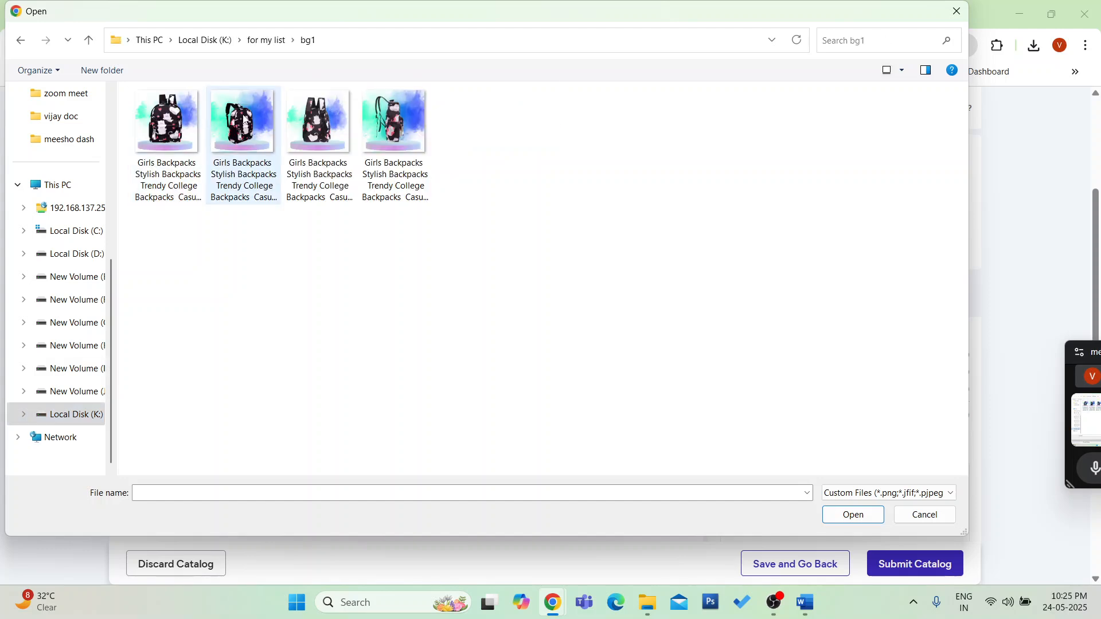
left_click(184, 115)
left_click(864, 518)
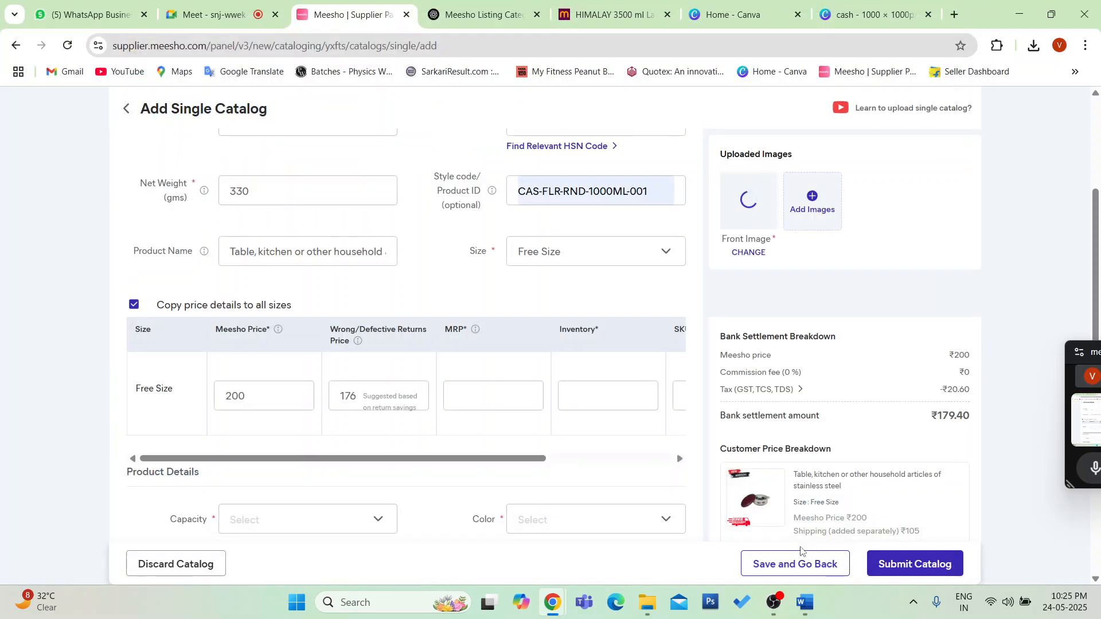
- Set the Meesho price of the Free Size row to 100
scroll(850, 424, "down", 1)
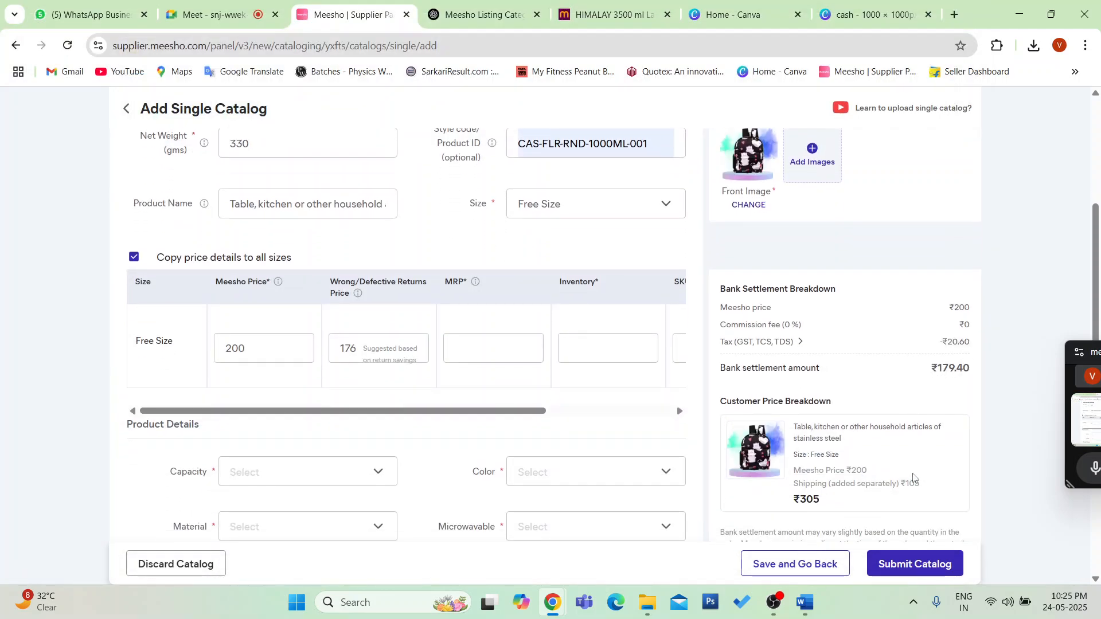
left_click(275, 347)
key("BackSpace")
key("BackSpace")
key("BackSpace")
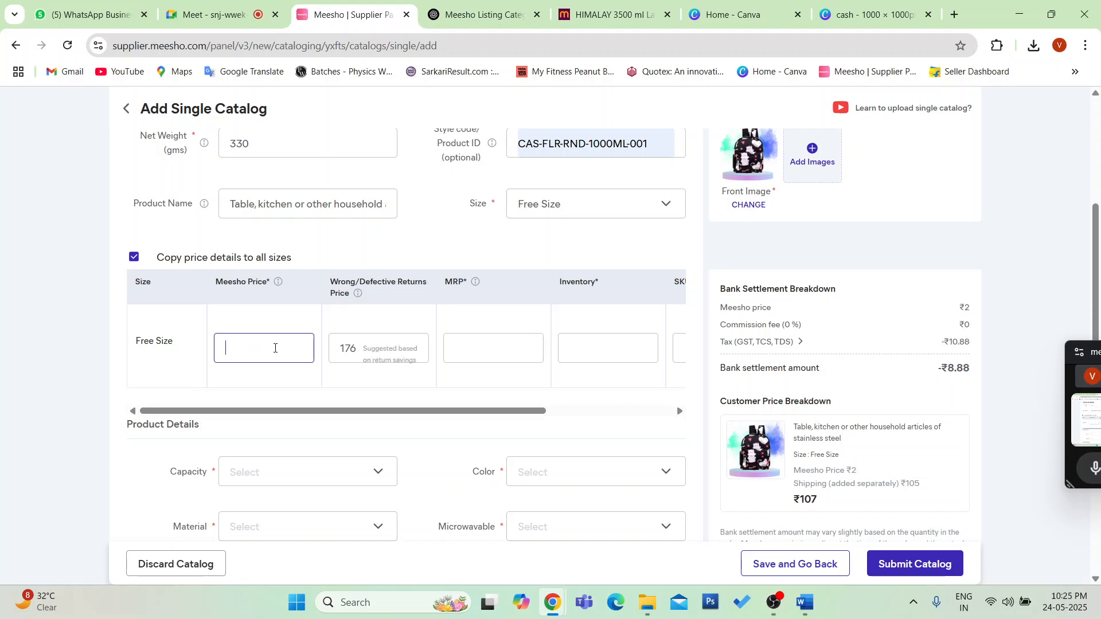
type("100")
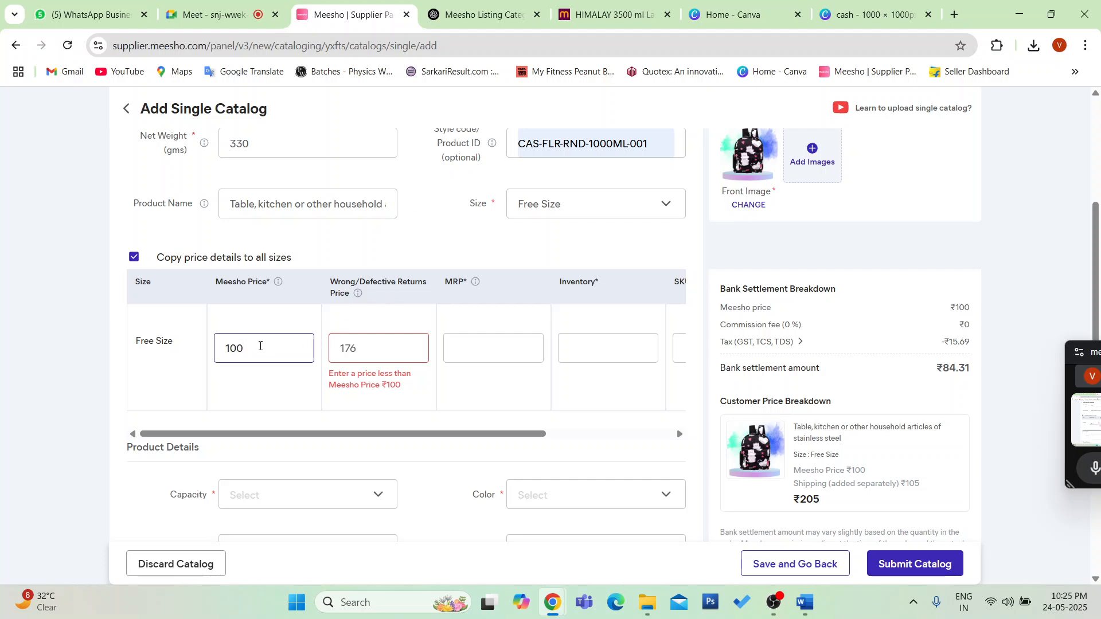
- Clear the Meesho price of the Free Size row and enter 100 once more
key("BackSpace")
key("BackSpace")
key("BackSpace")
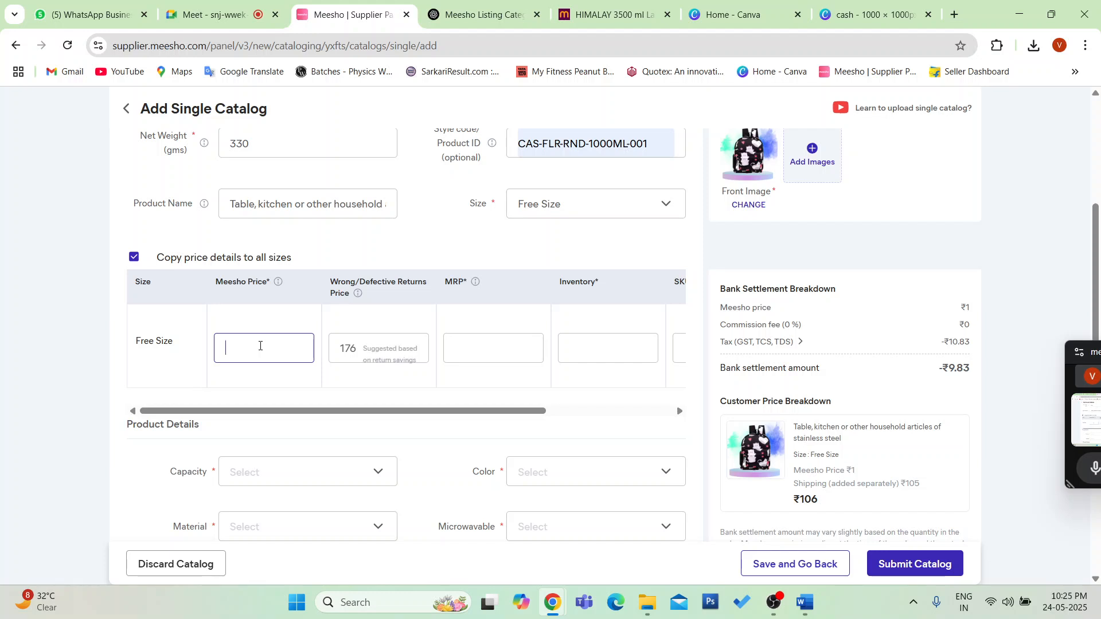
type("1")
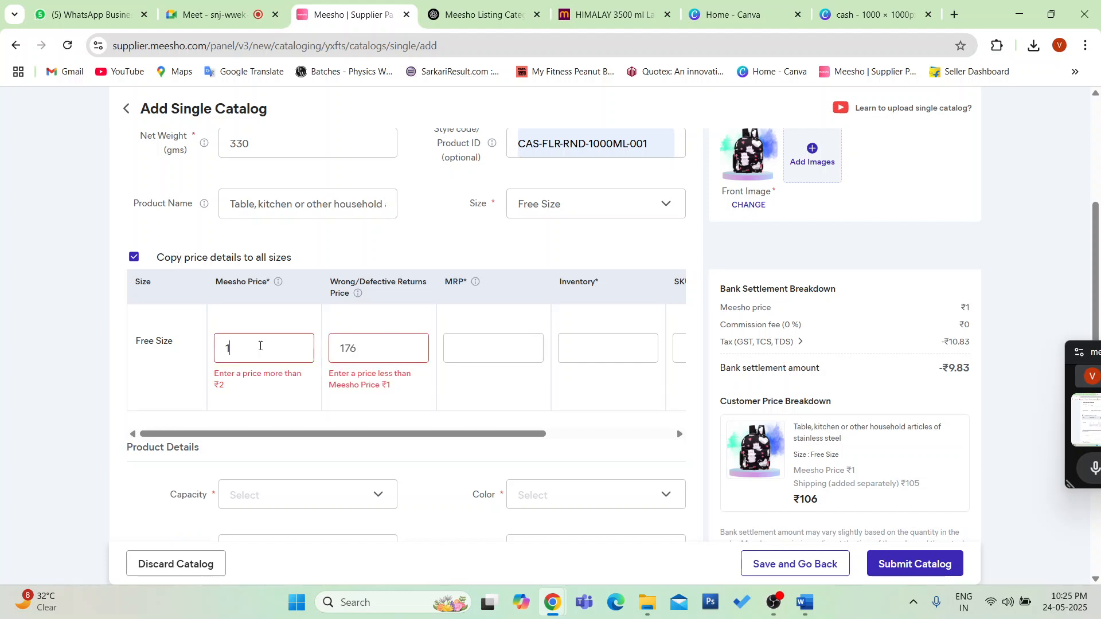
key("BackSpace")
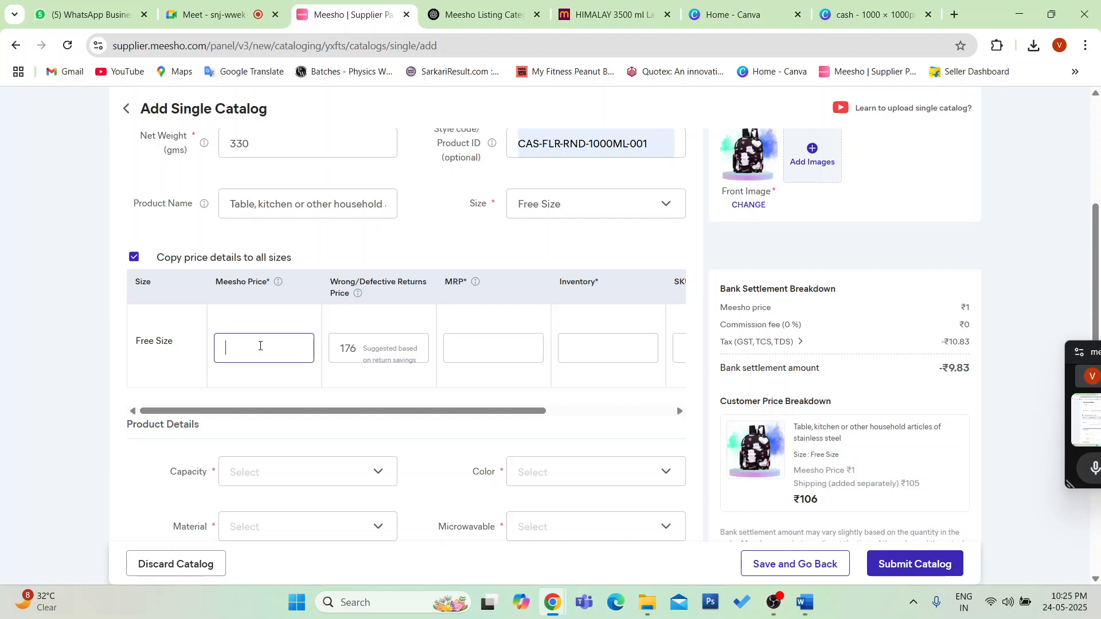
type("100")
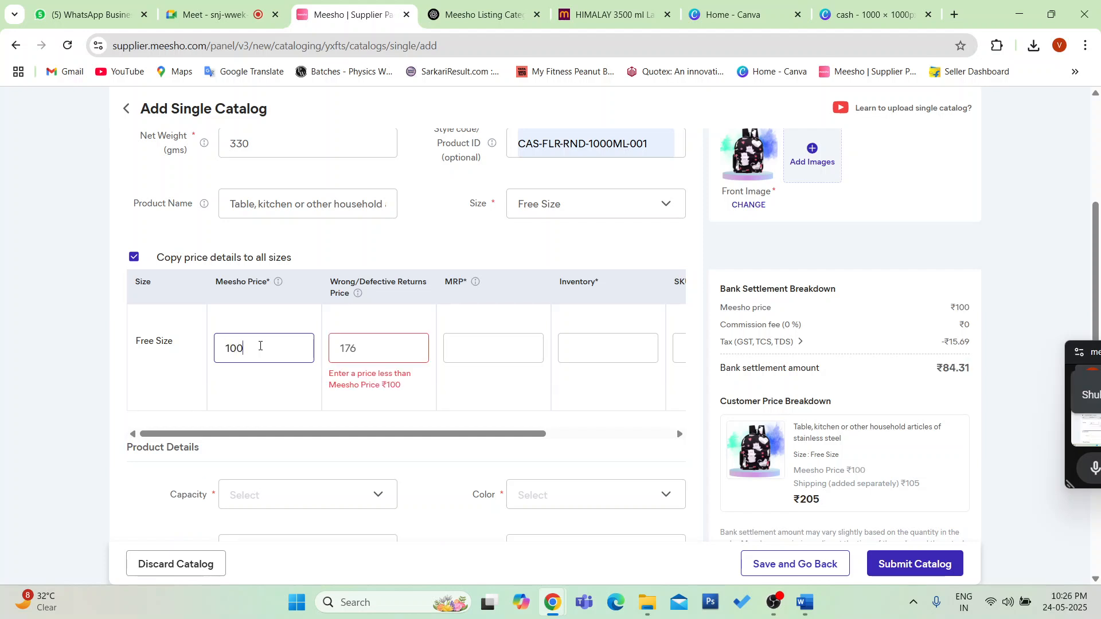
- Change the Meesho price of the Free Size row to 200
key("BackSpace")
key("BackSpace")
key("BackSpace")
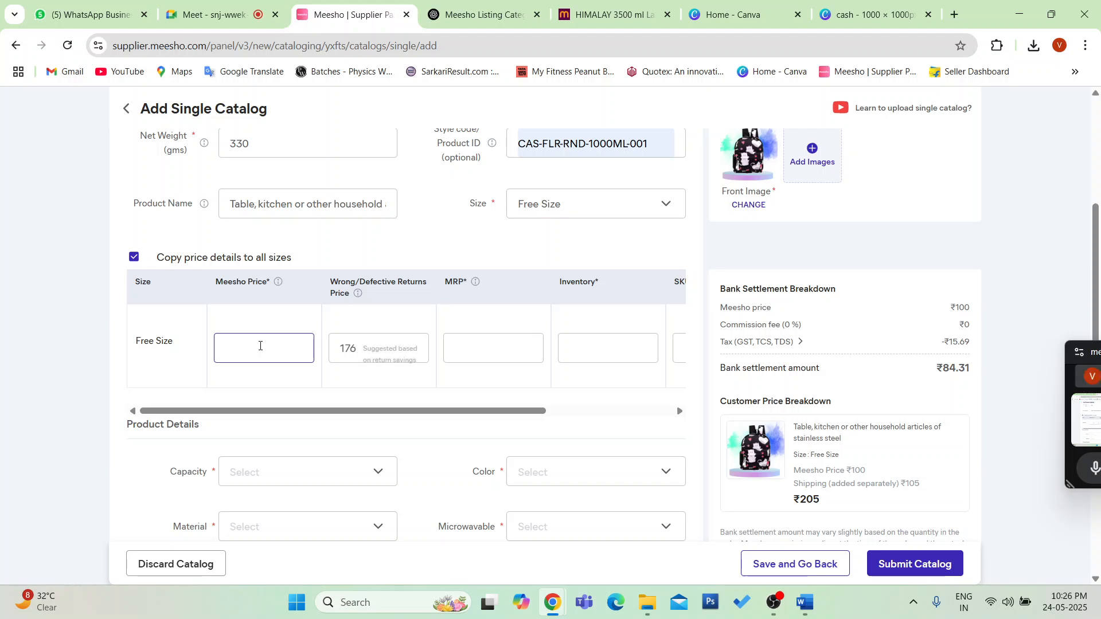
type("200")
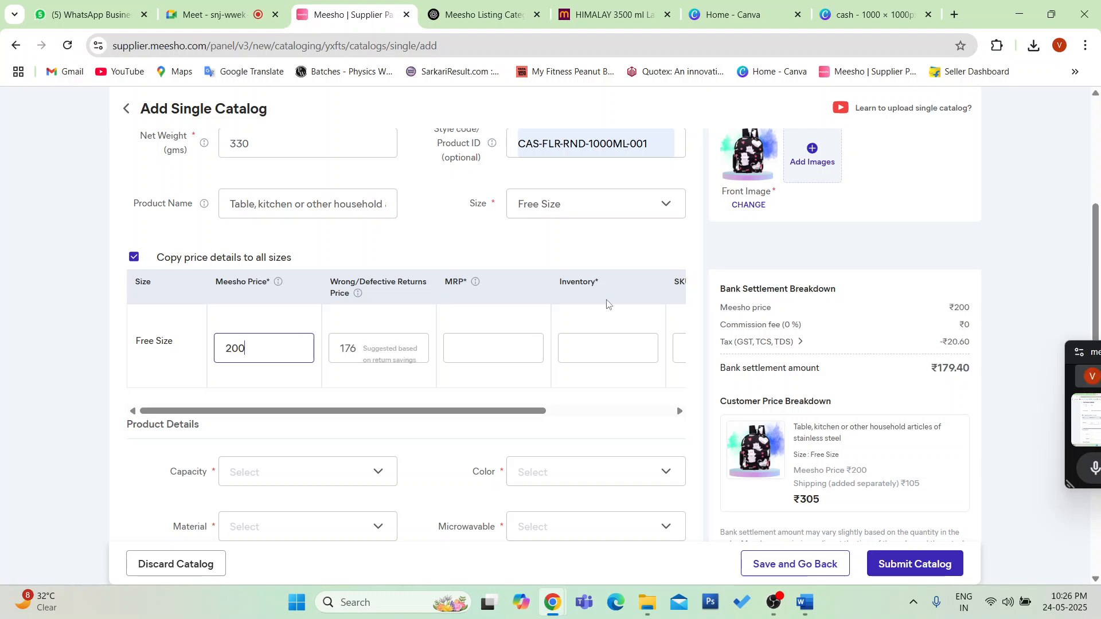
- Replace the front image with the first blue backpack picture from the bl1 folder inside "for my list" > "done mesho" on Local Disk (K:)
left_click(1088, 352)
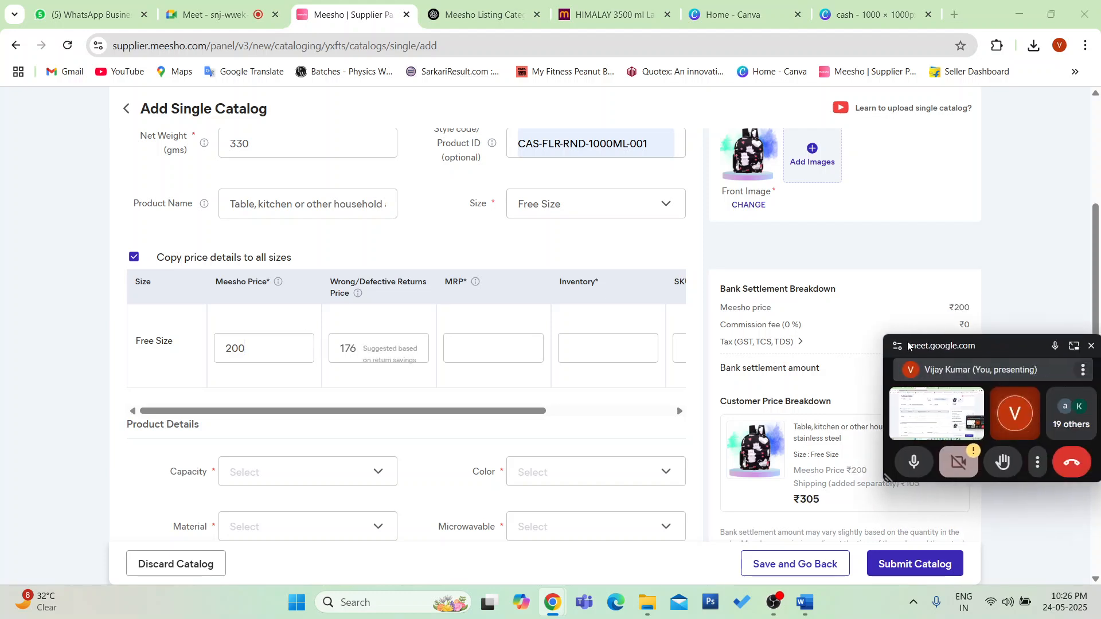
scroll(843, 437, "down", 2)
scroll(775, 321, "up", 4)
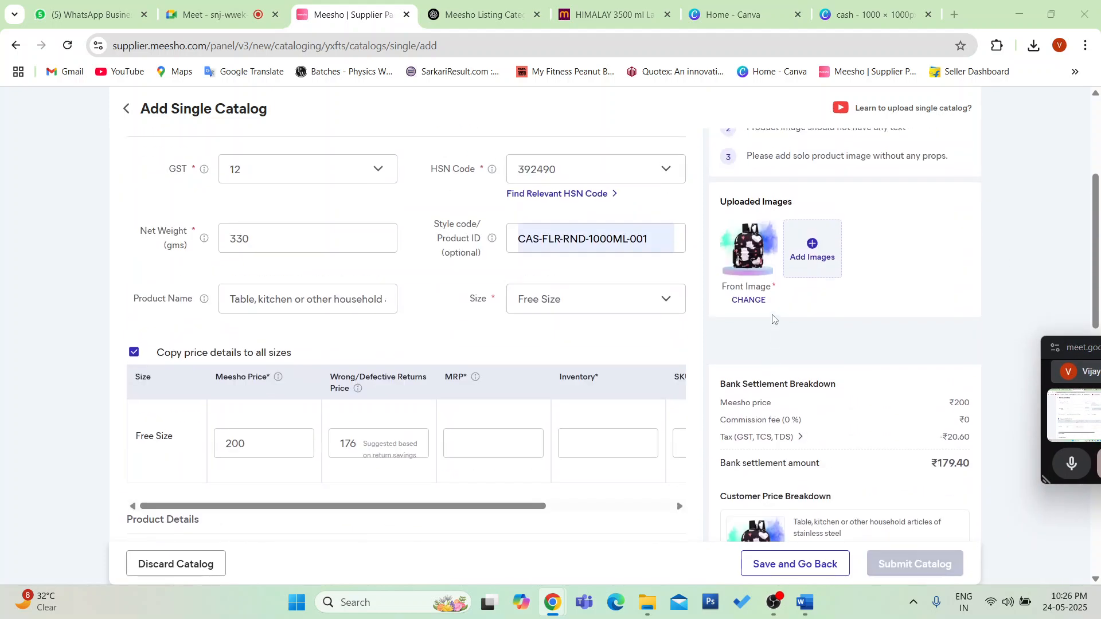
left_click(754, 304)
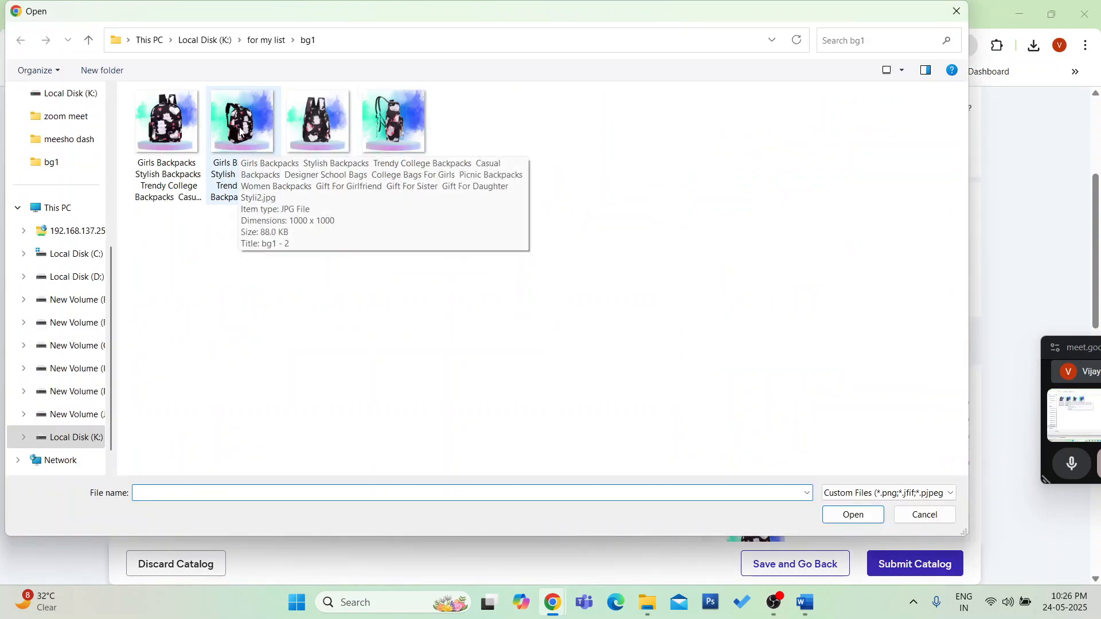
left_click(75, 438)
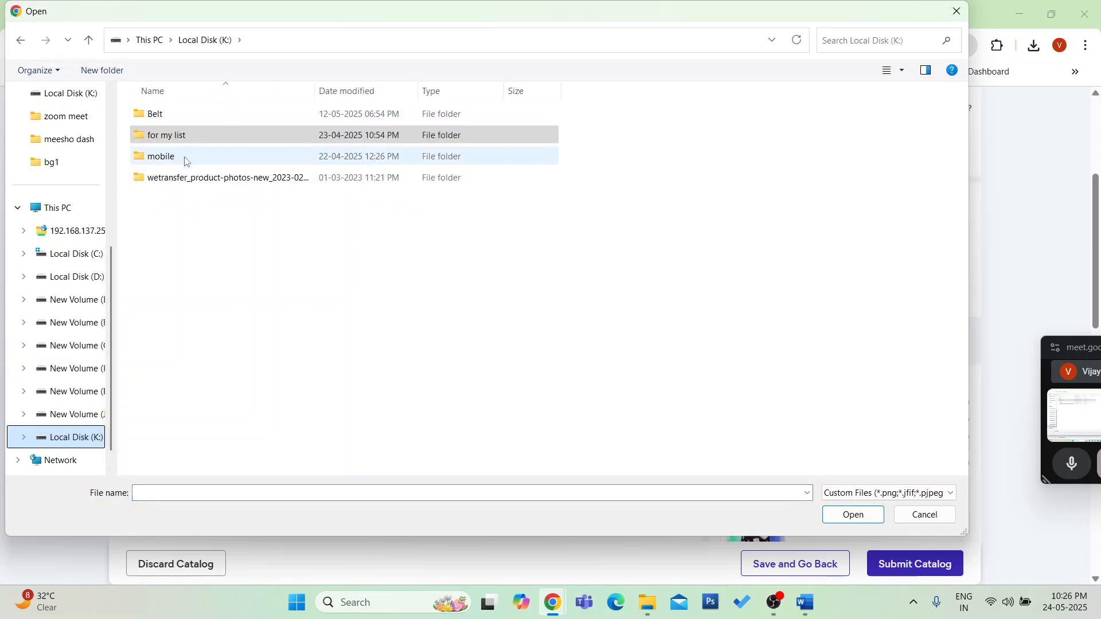
double_click(204, 132)
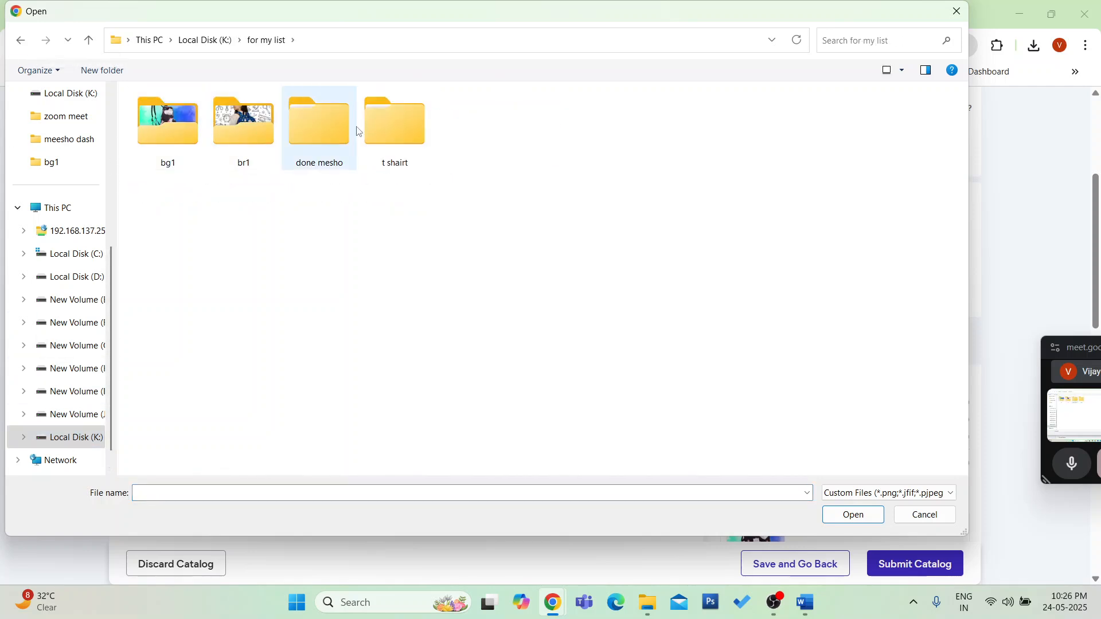
double_click(313, 142)
left_click(168, 150)
double_click(166, 148)
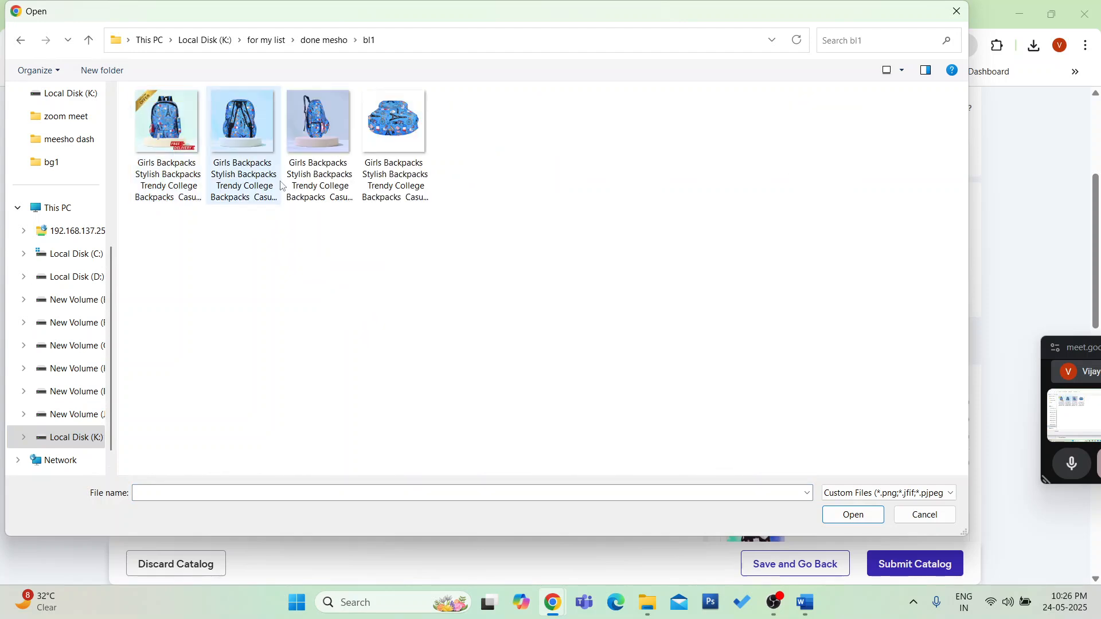
left_click(168, 131)
left_click(849, 515)
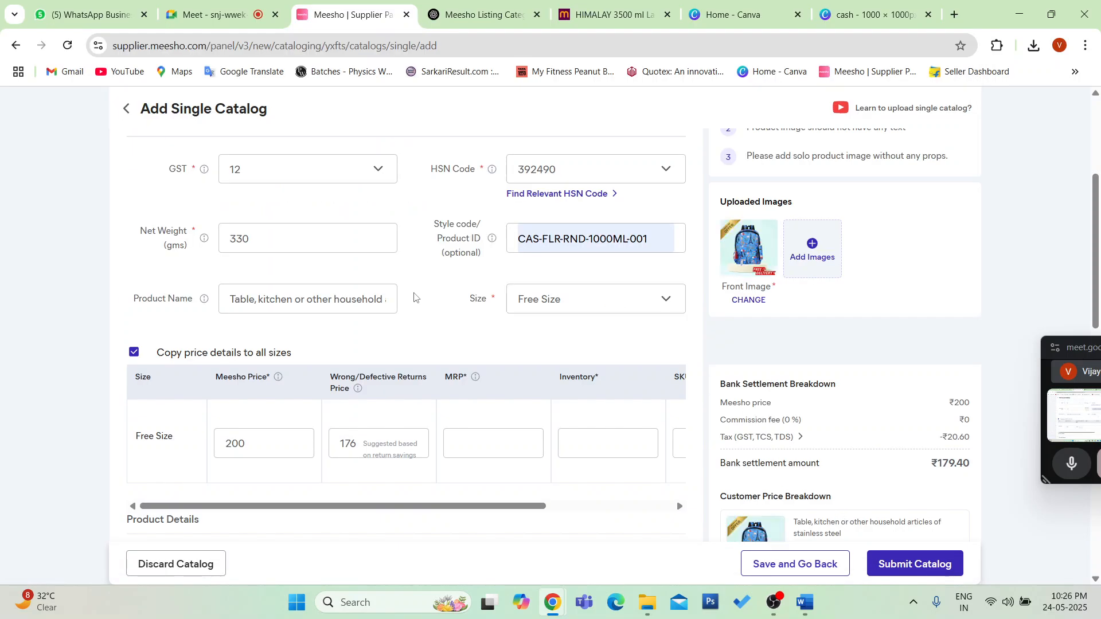
- Re-enter the Meesho price of the Free Size row as 200 for the blue backpack image
scroll(856, 412, "down", 2)
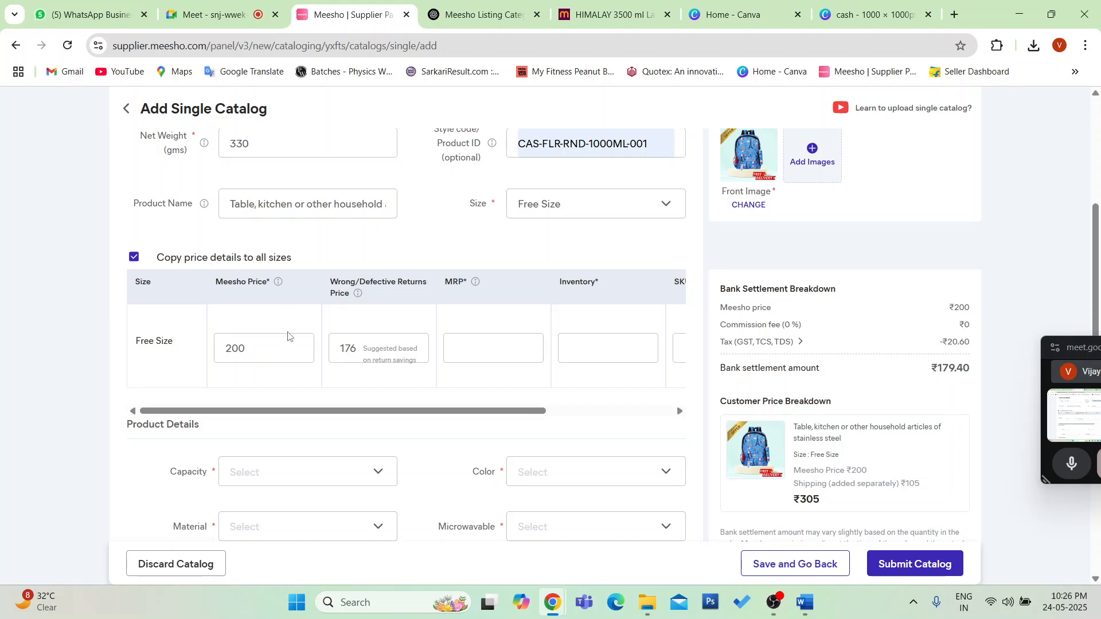
left_click(279, 344)
key("BackSpace")
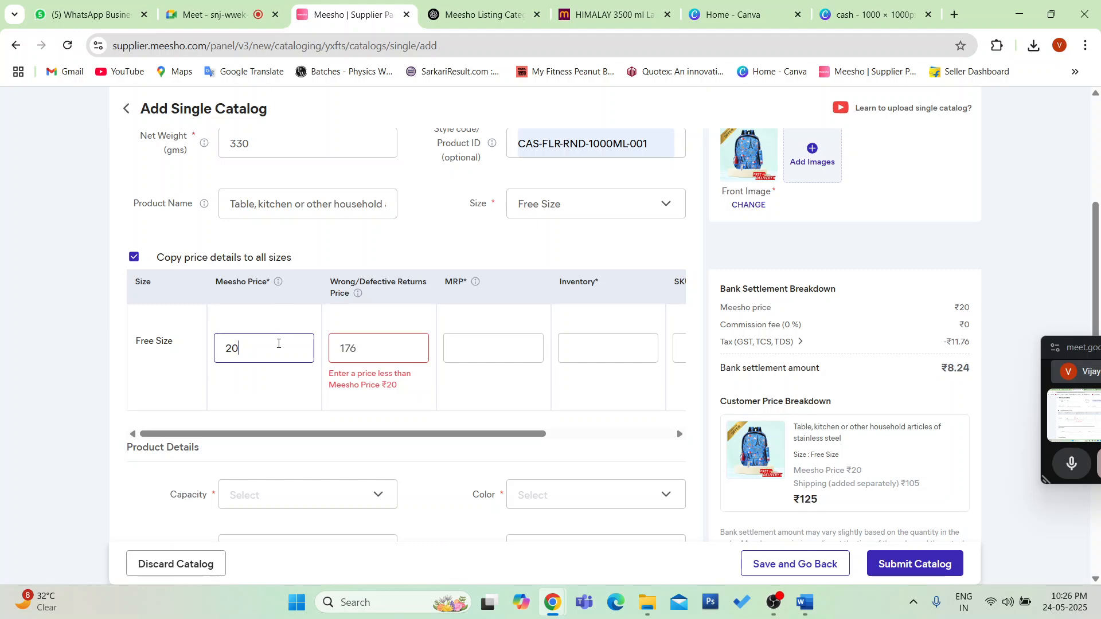
type("0")
- Replace the front image with the grey backpack picture, second in the "cat printed backpack" folder inside "for my list" > "done mesho"
left_click(750, 208)
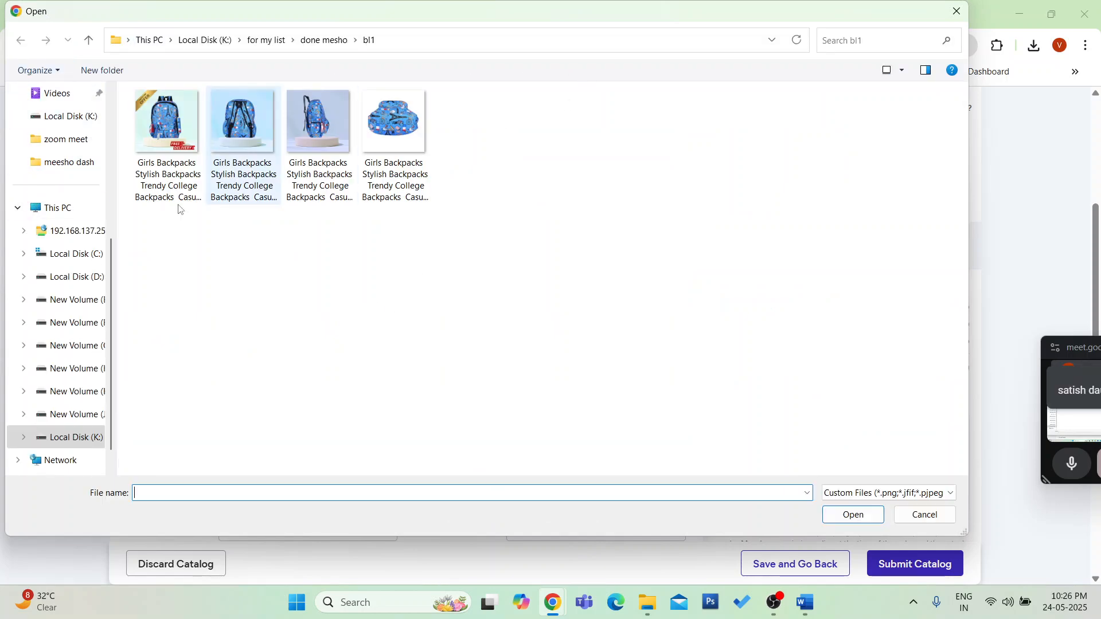
left_click(58, 441)
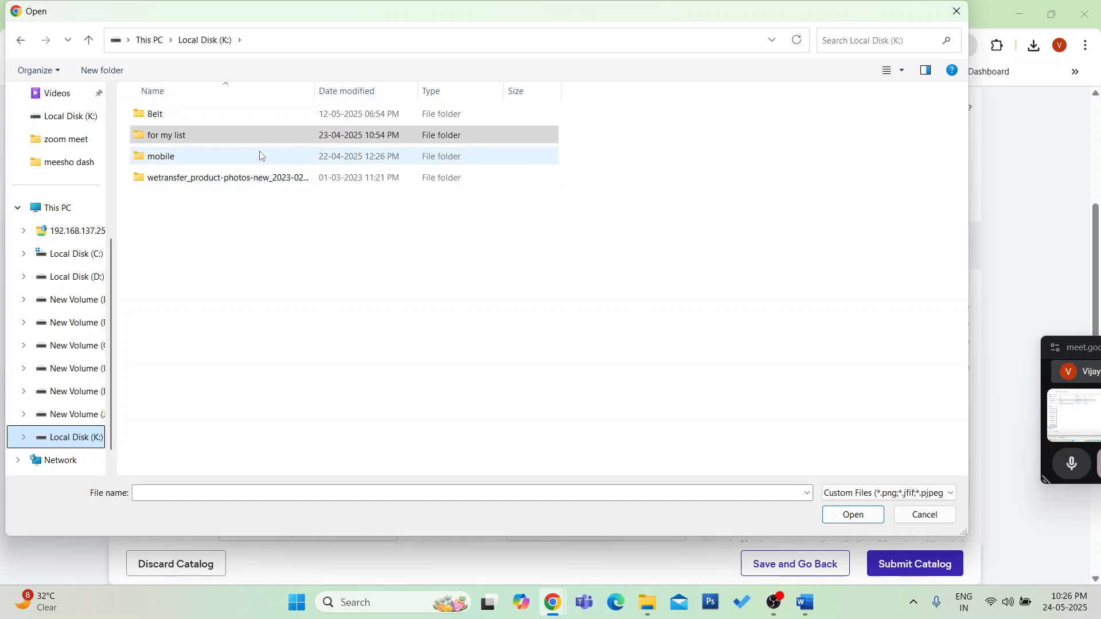
double_click(189, 137)
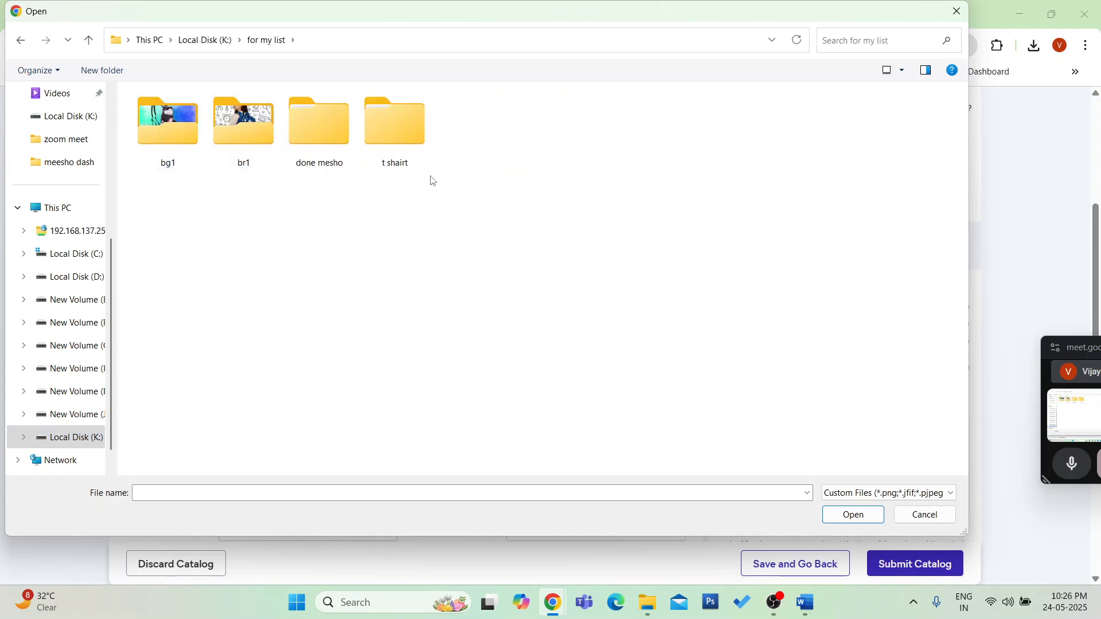
double_click(349, 135)
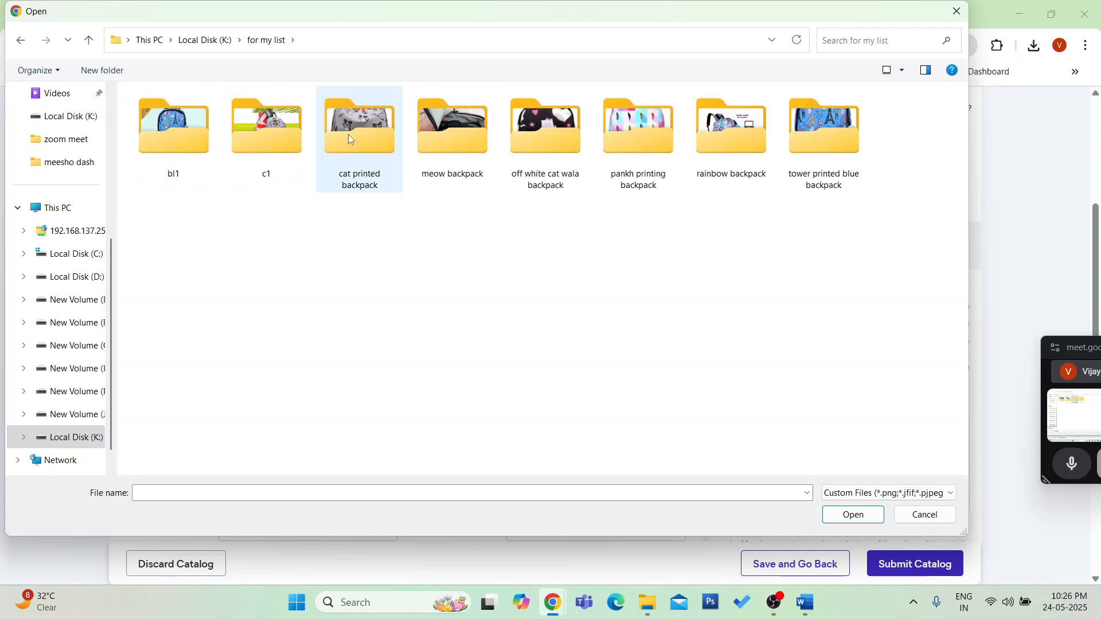
double_click(632, 155)
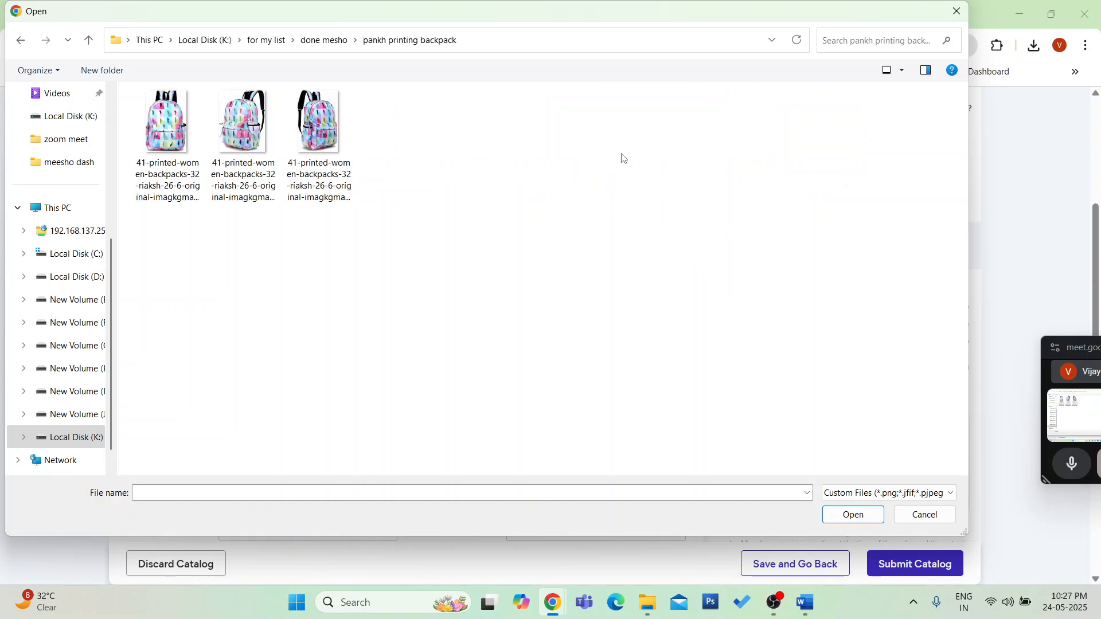
left_click(26, 43)
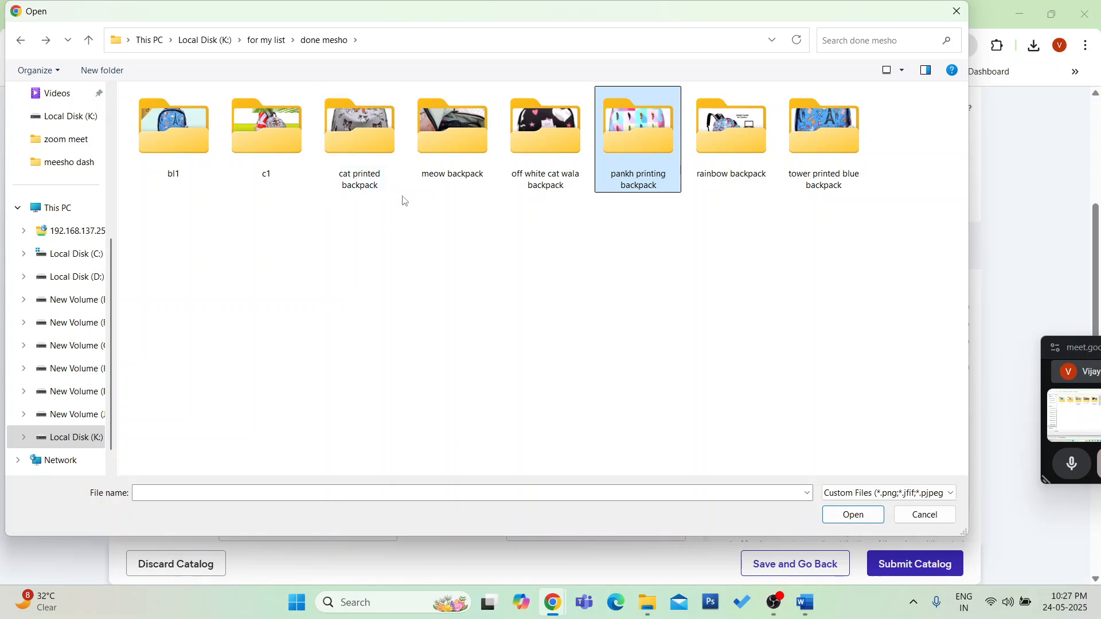
double_click(196, 149)
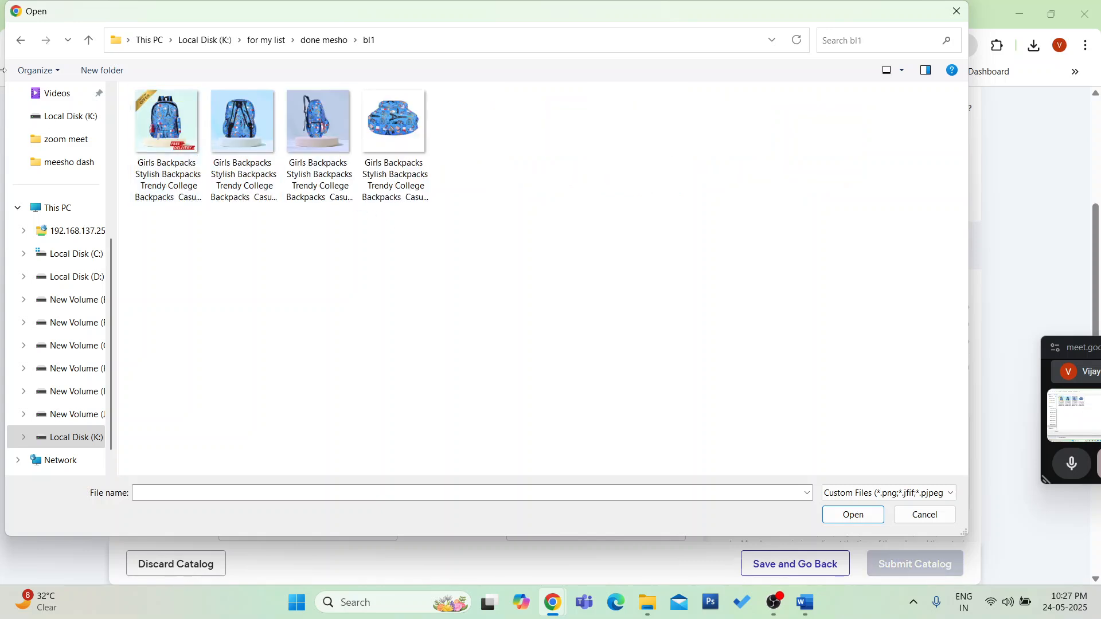
left_click(23, 39)
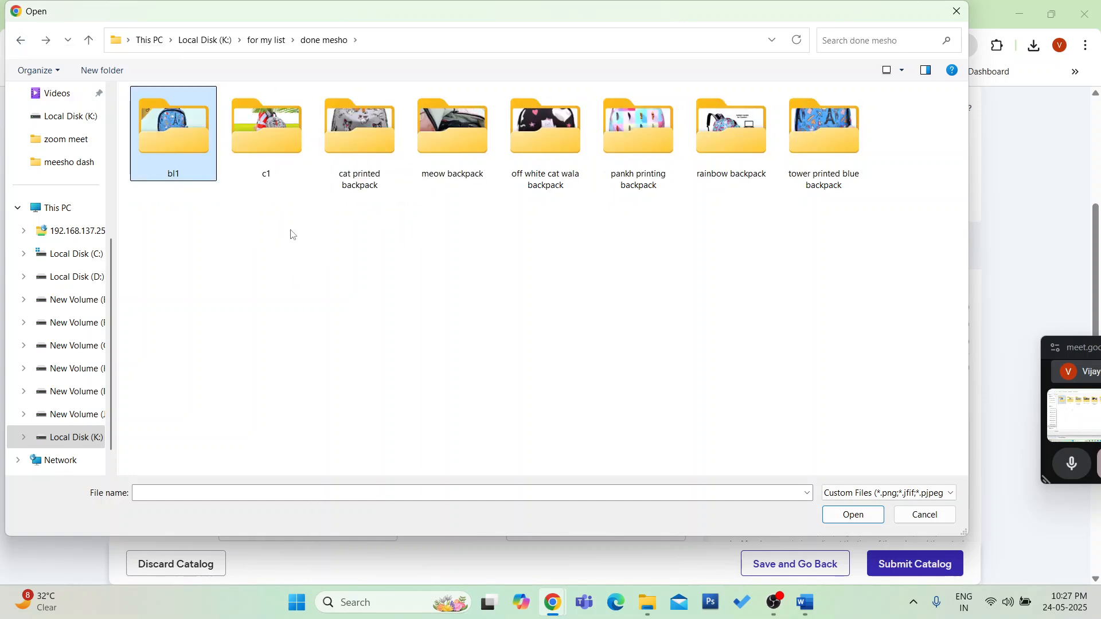
double_click(338, 134)
left_click(245, 132)
left_click(852, 519)
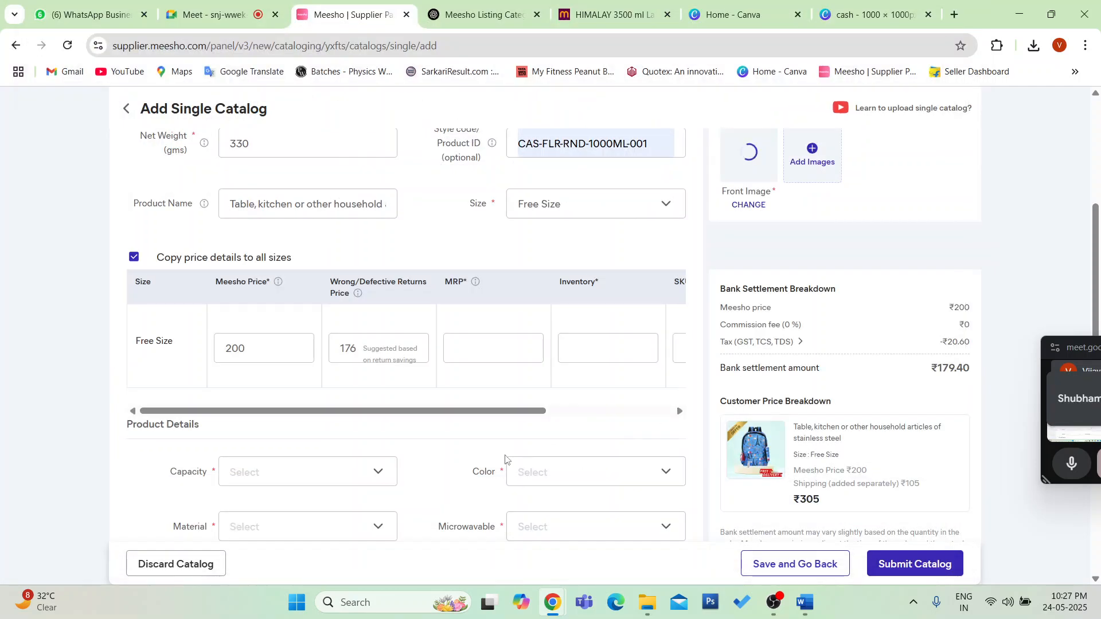
- Clear the Meesho price of the Free Size row
left_click(276, 343)
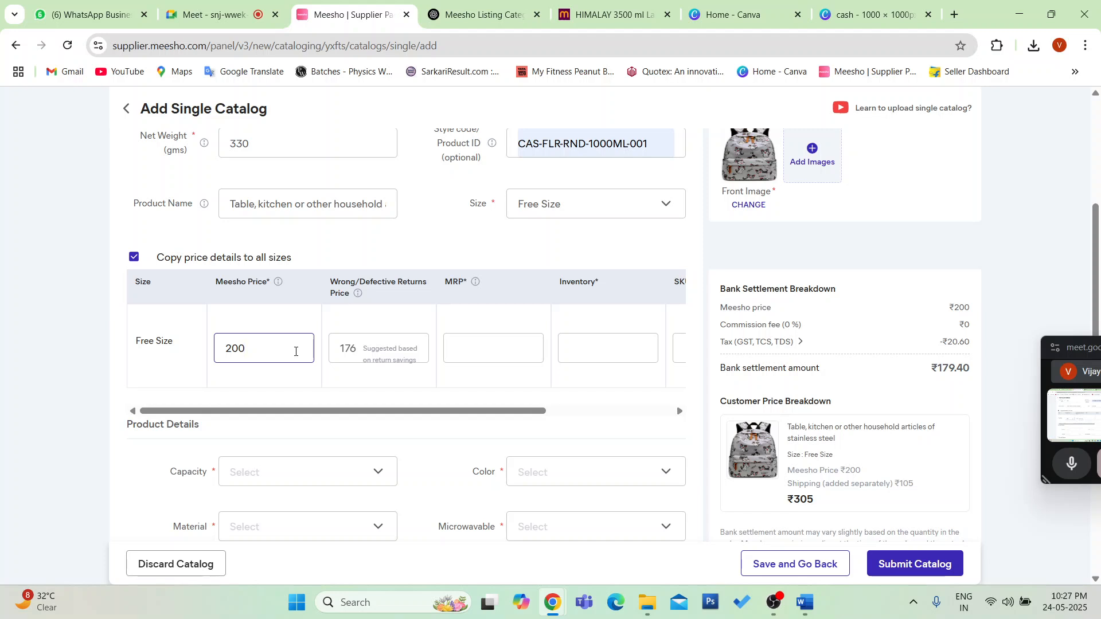
key("BackSpace")
key("BackSpace")
key("BackSpace")
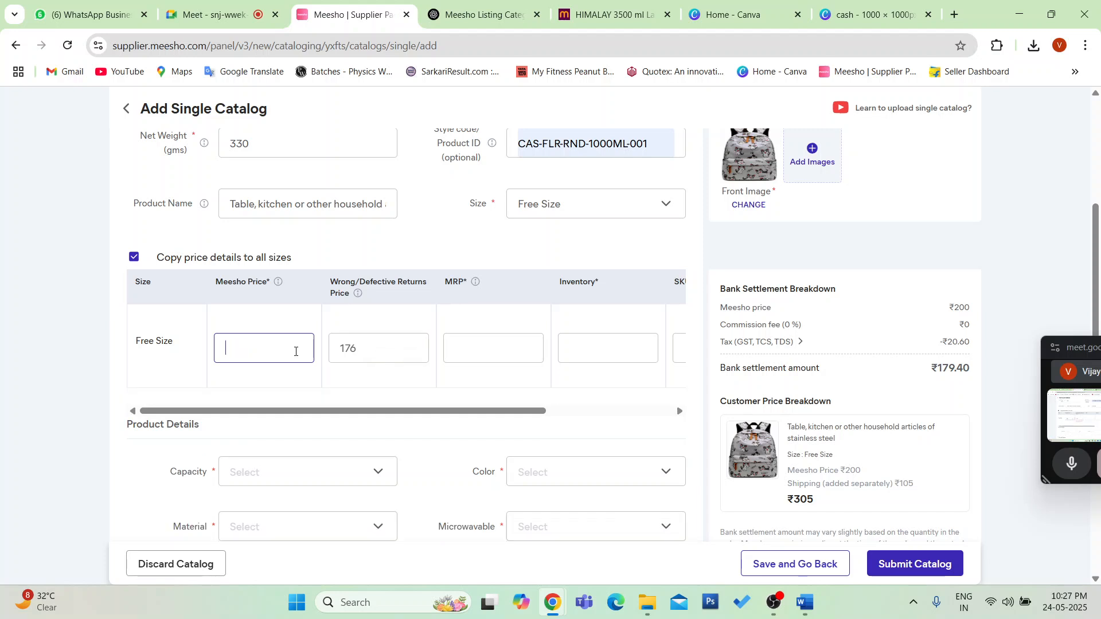
- Switch to WhatsApp and download the flame-and-snowflake logo photo from the chat that received it at 10:27 PM
left_click(73, 4)
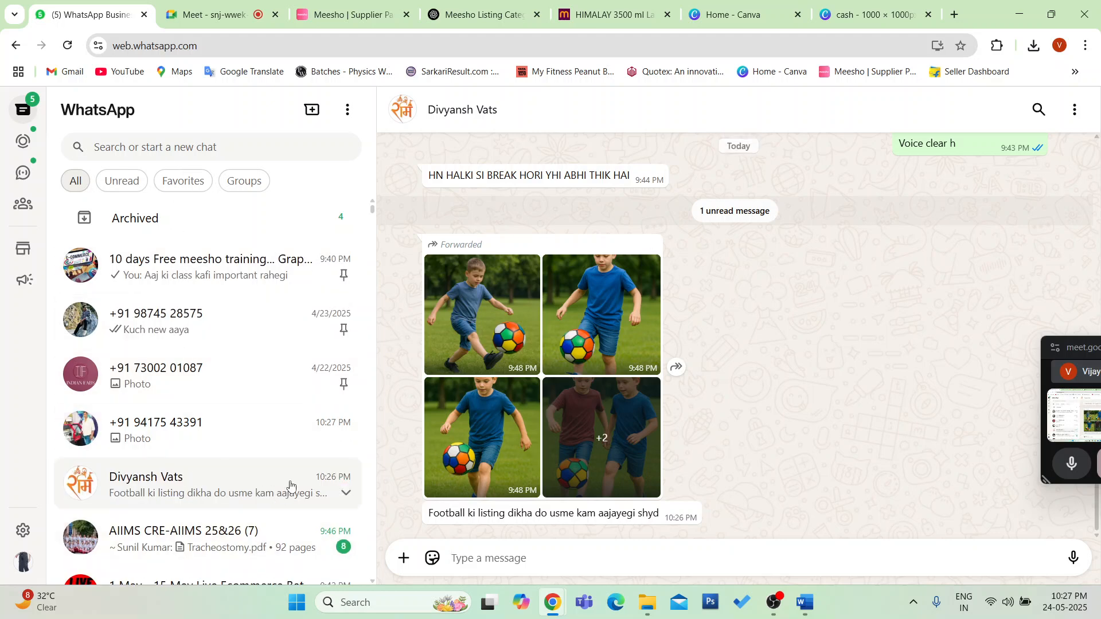
left_click(213, 448)
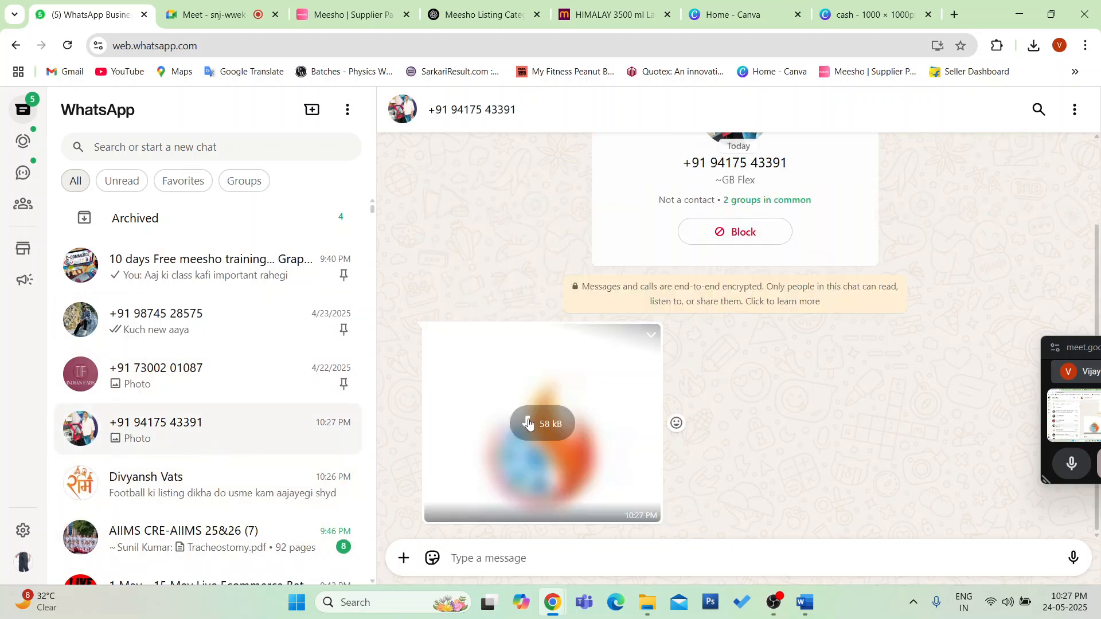
left_click(529, 423)
left_click(651, 339)
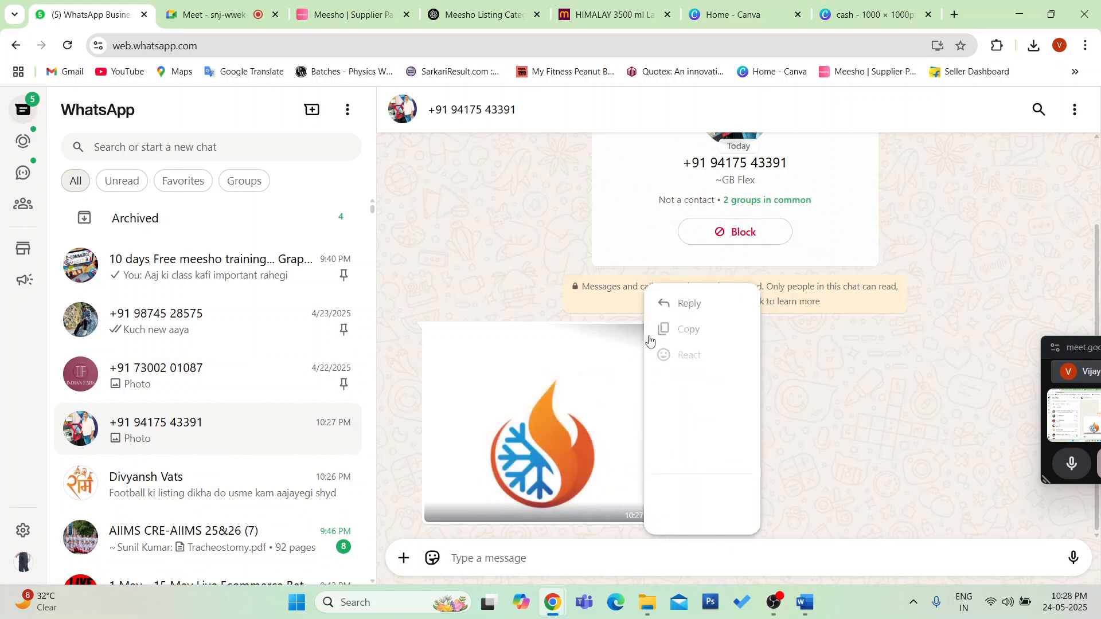
left_click(696, 392)
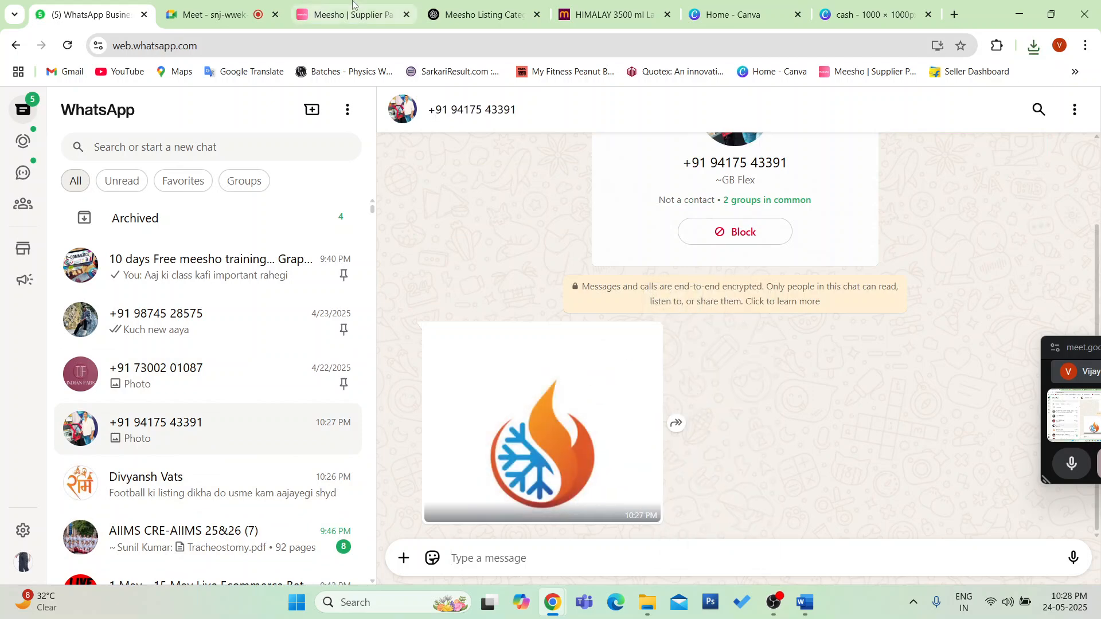
- Return to the Meesho single catalog form and set the Meesho price of the Free Size row to 200
left_click(350, 3)
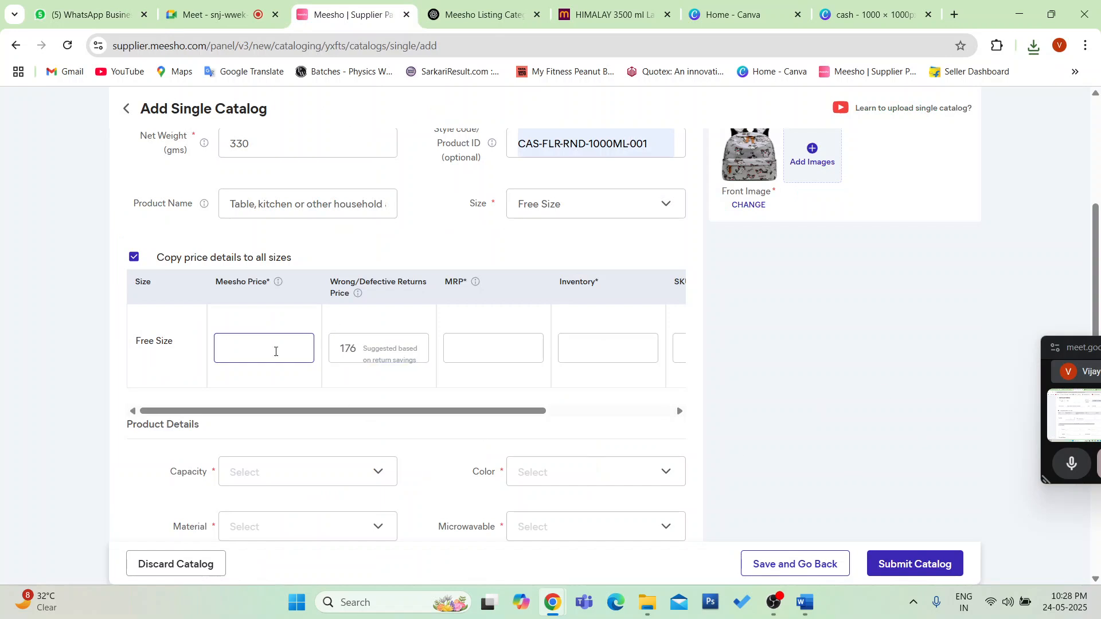
type("200")
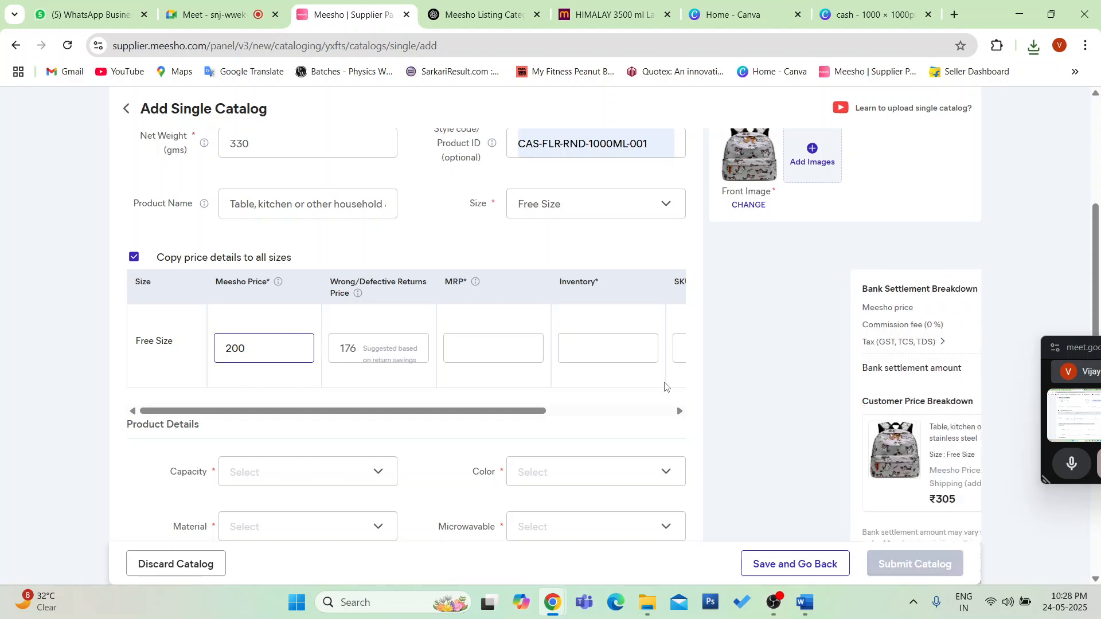
- Replace the front image with "WhatsApp Image 2025-05-24 at 10.27.36 PM.jpeg" from the Downloads folder
scroll(818, 293, "up", 3)
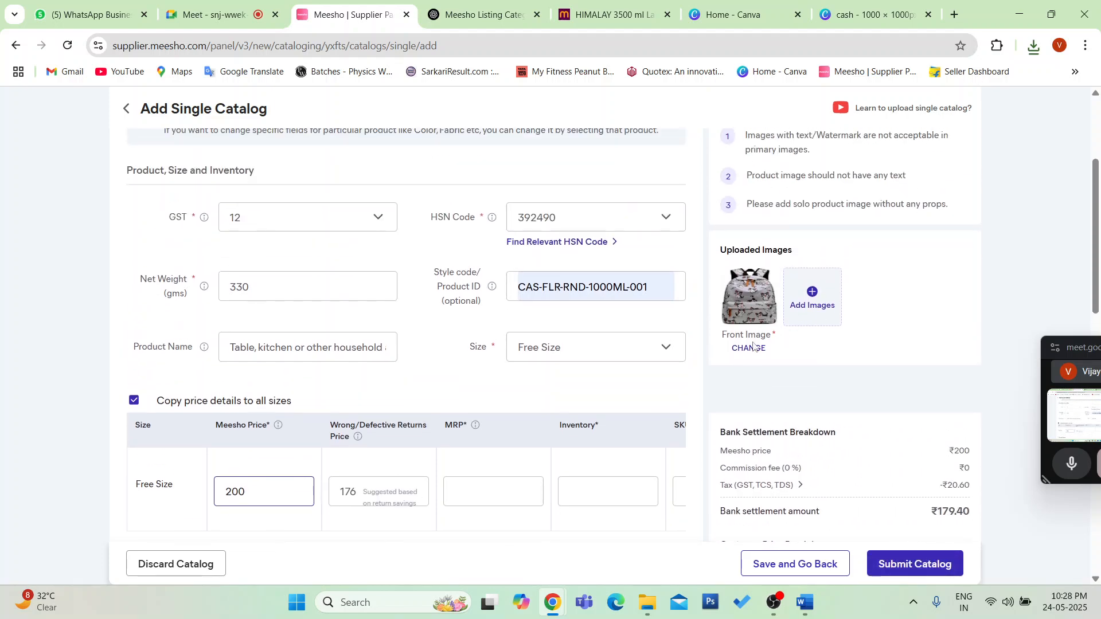
left_click(749, 349)
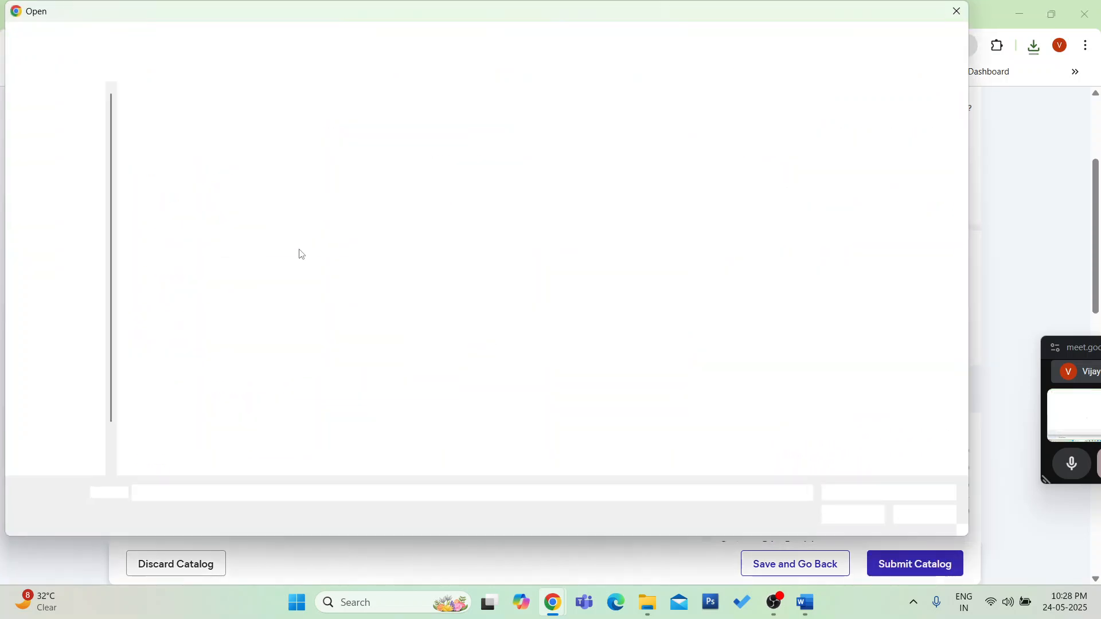
scroll(94, 229, "up", 4)
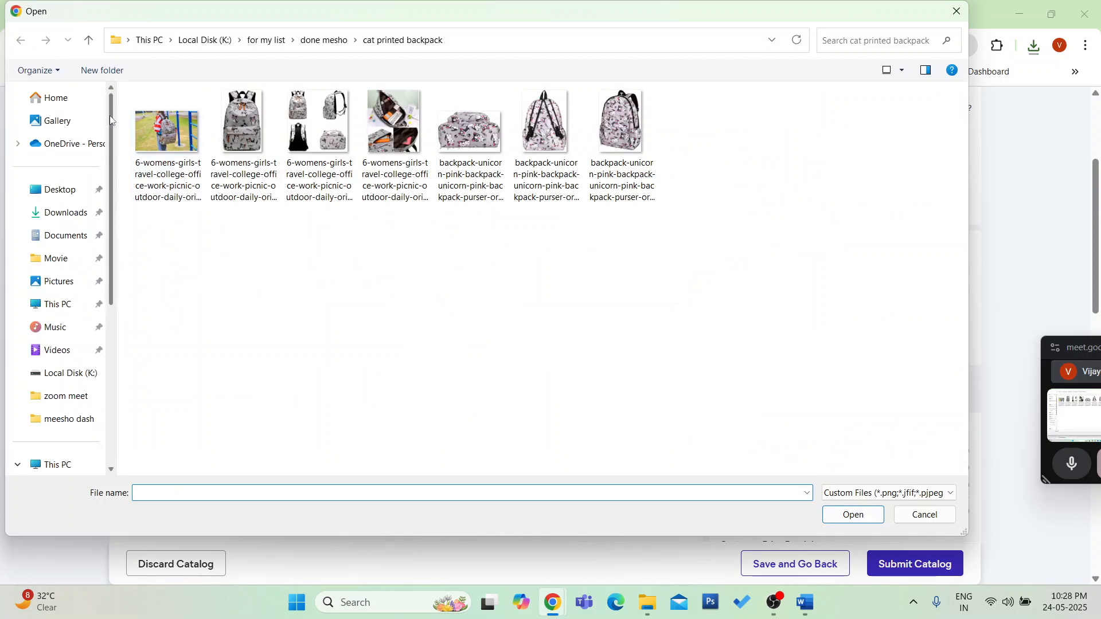
left_click(64, 213)
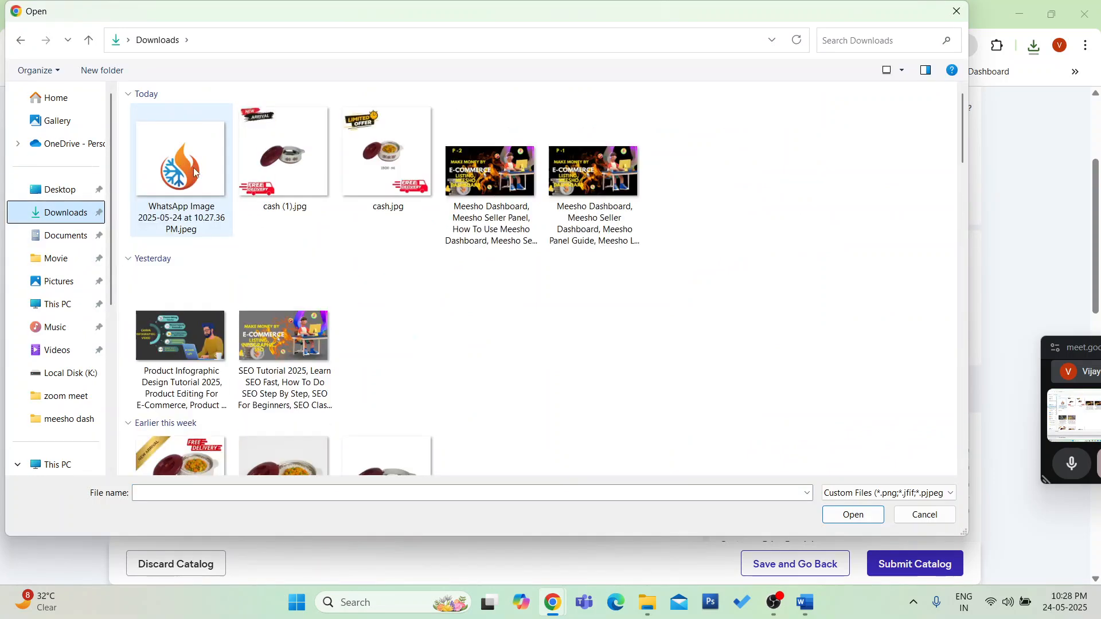
left_click(194, 167)
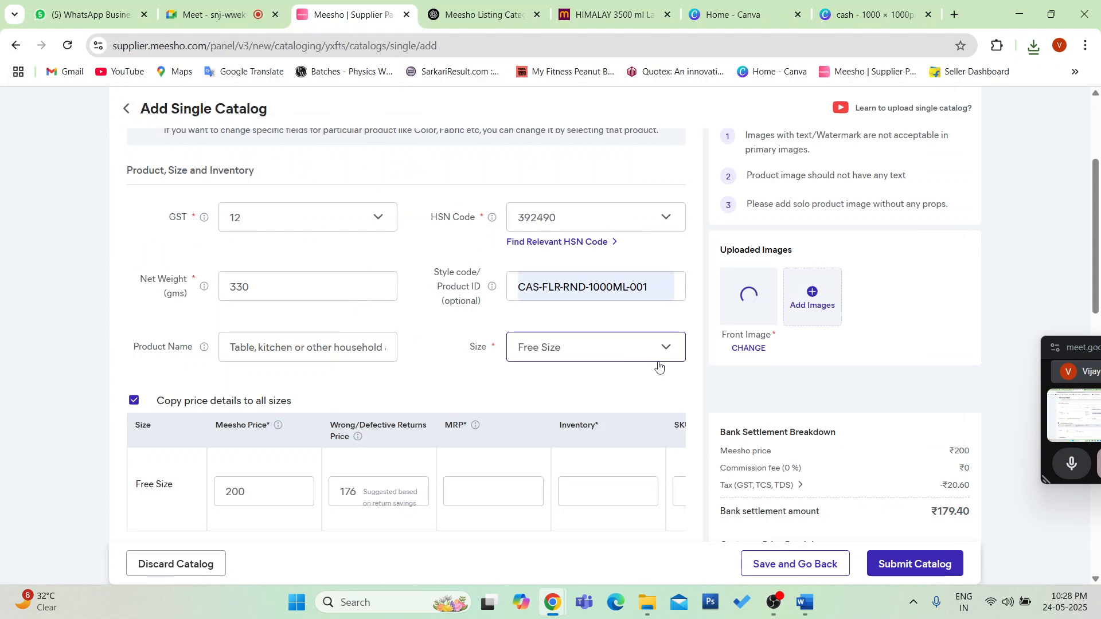
- Examine the bank settlement and customer price breakdown, including the shipping charge, for the logo image
scroll(857, 347, "down", 2)
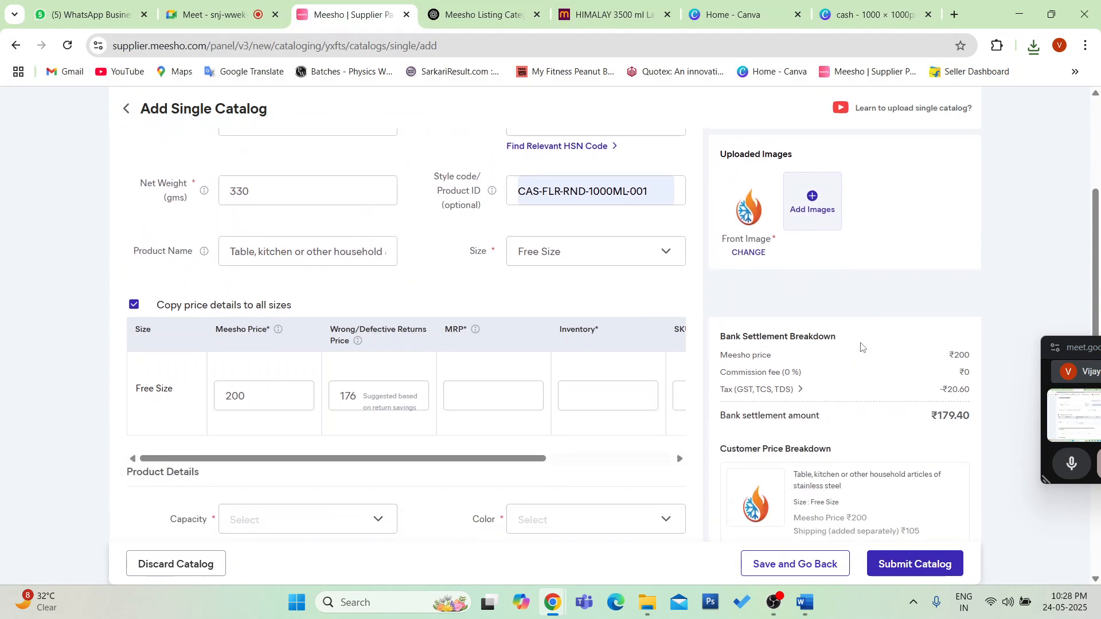
scroll(860, 346, "down", 1)
left_click(266, 350)
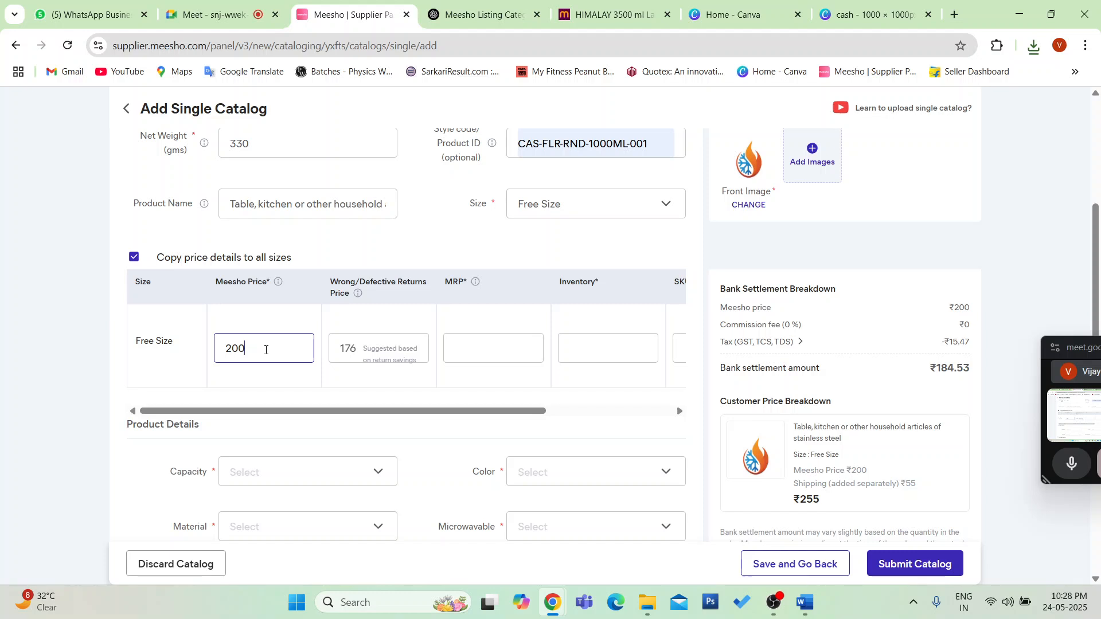
scroll(900, 267, "up", 2)
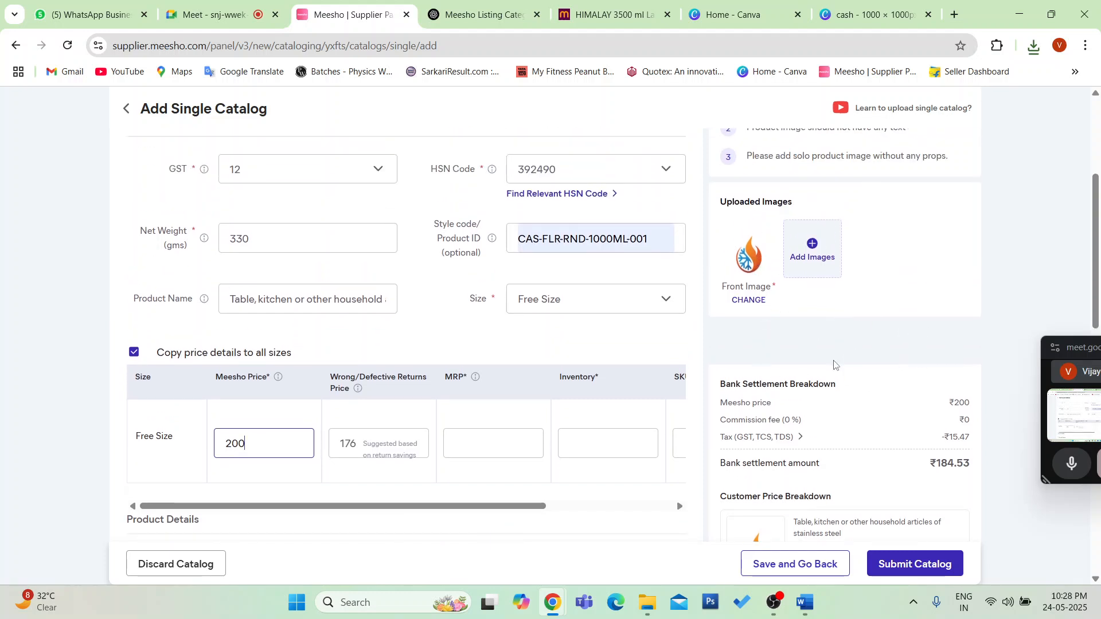
scroll(840, 367, "down", 2)
scroll(840, 368, "down", 1)
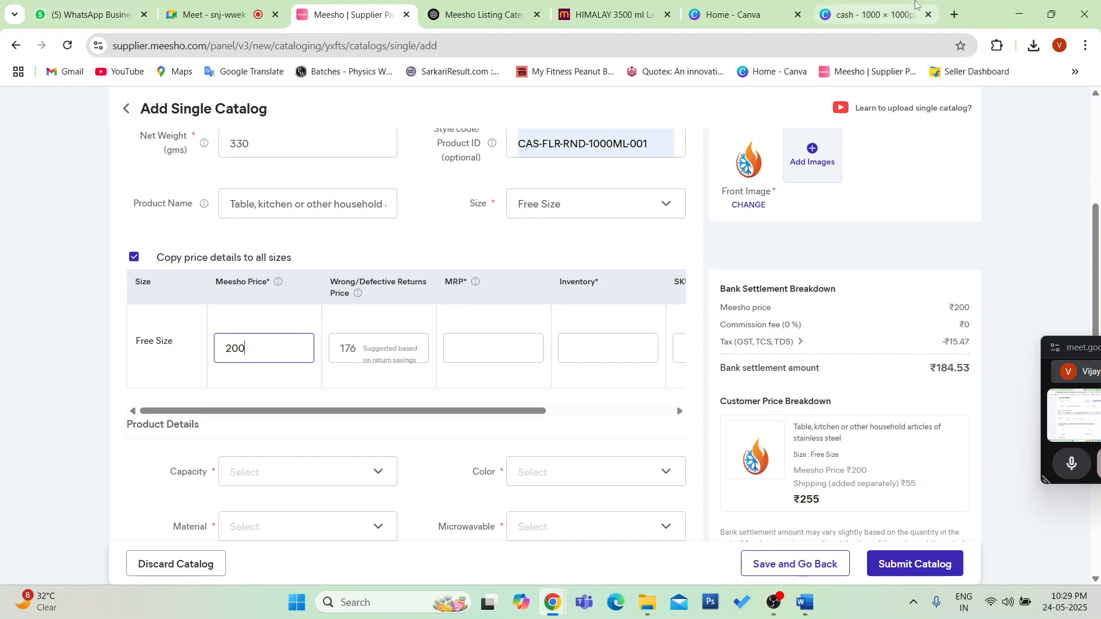
- Switch to File Explorer and open the Downloads folder
left_click(1020, 14)
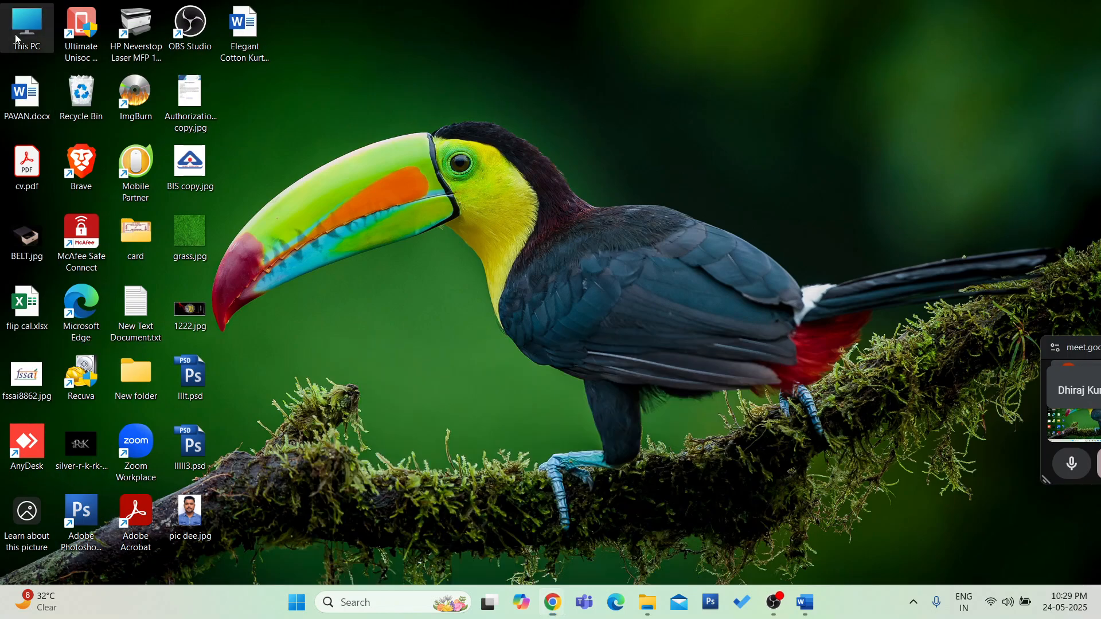
double_click(17, 38)
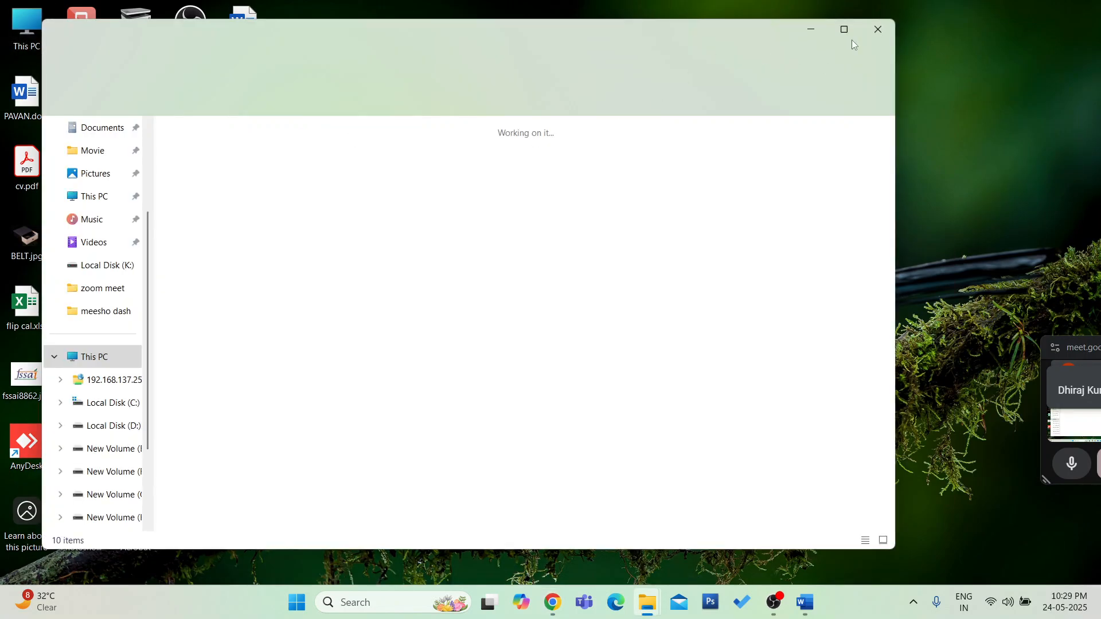
left_click(844, 28)
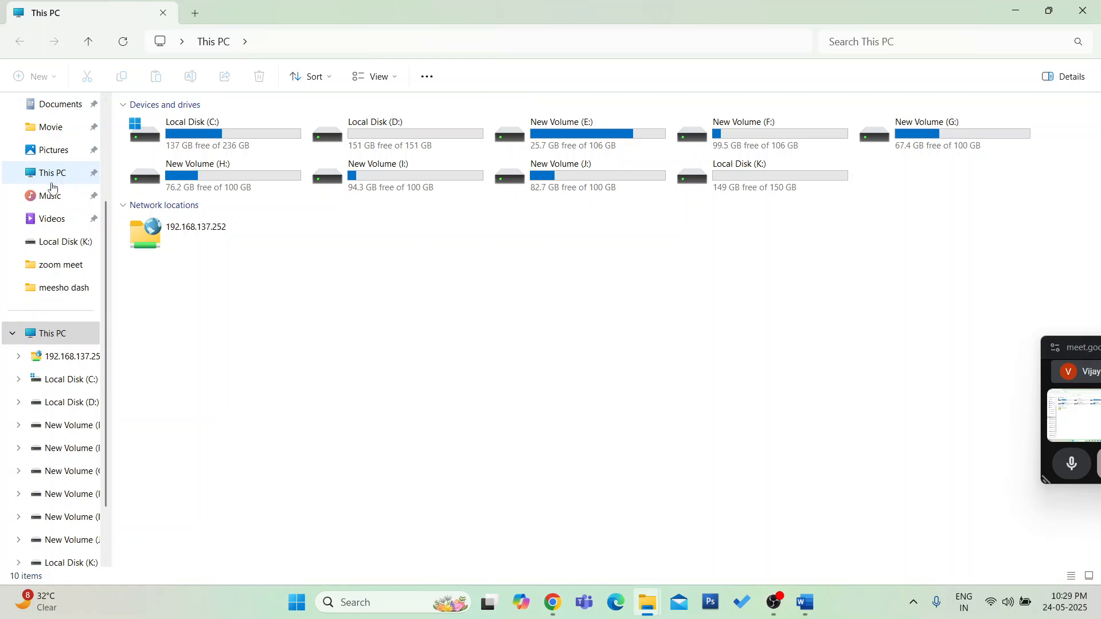
scroll(48, 172, "up", 3)
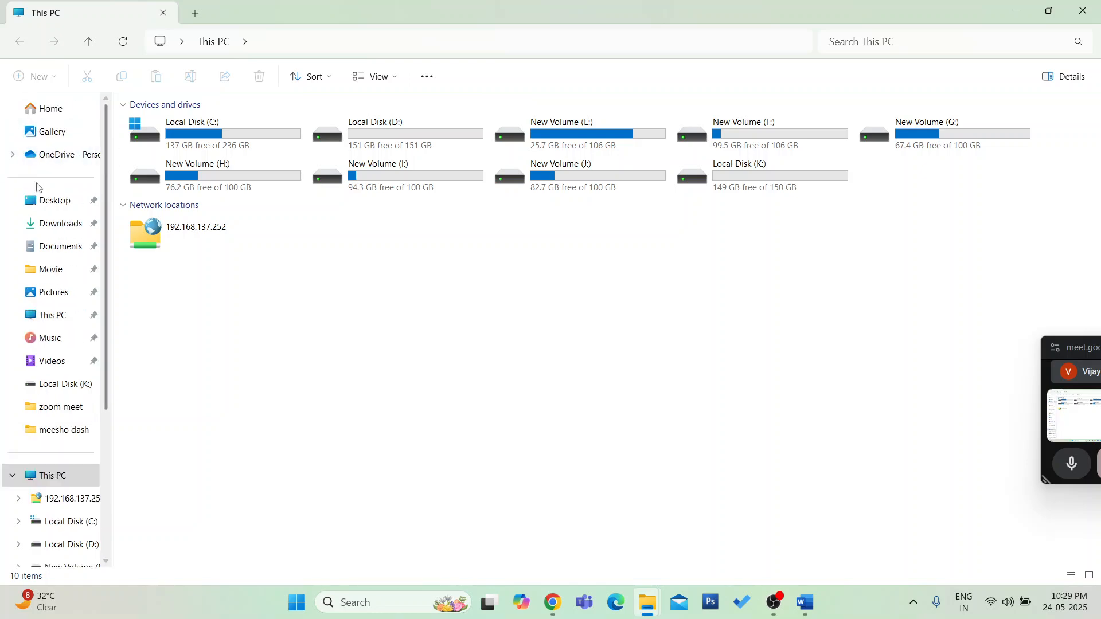
left_click(79, 226)
scroll(757, 356, "down", 4)
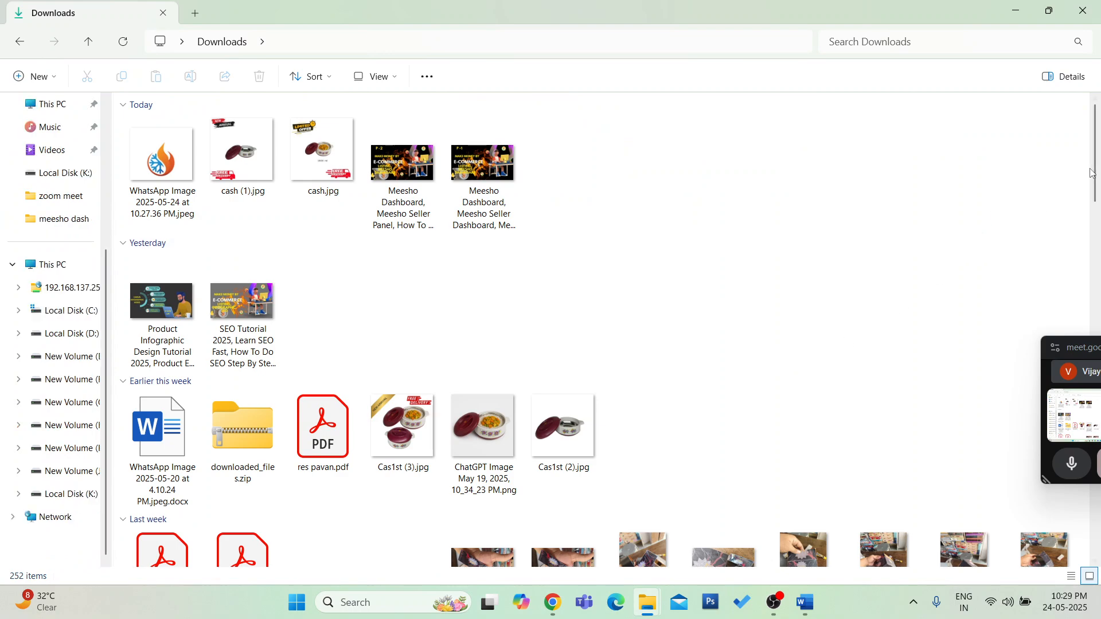
- Find the black belt image BC1.jpg among the Downloads files, view it and close it
scroll(1091, 173, "down", 5)
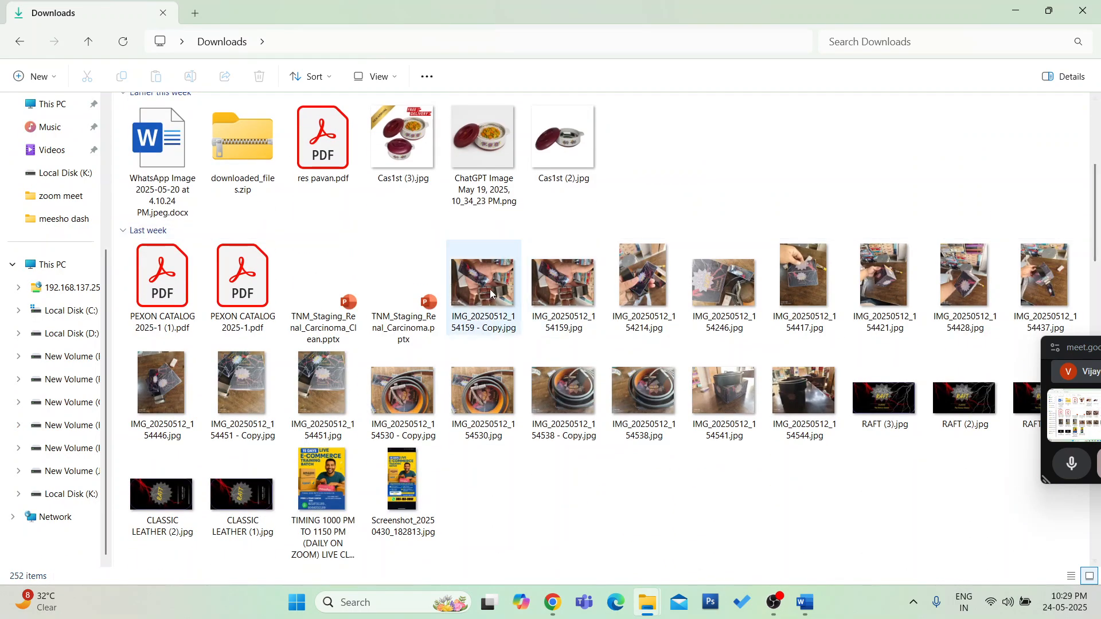
scroll(494, 299, "up", 5)
scroll(493, 310, "down", 10)
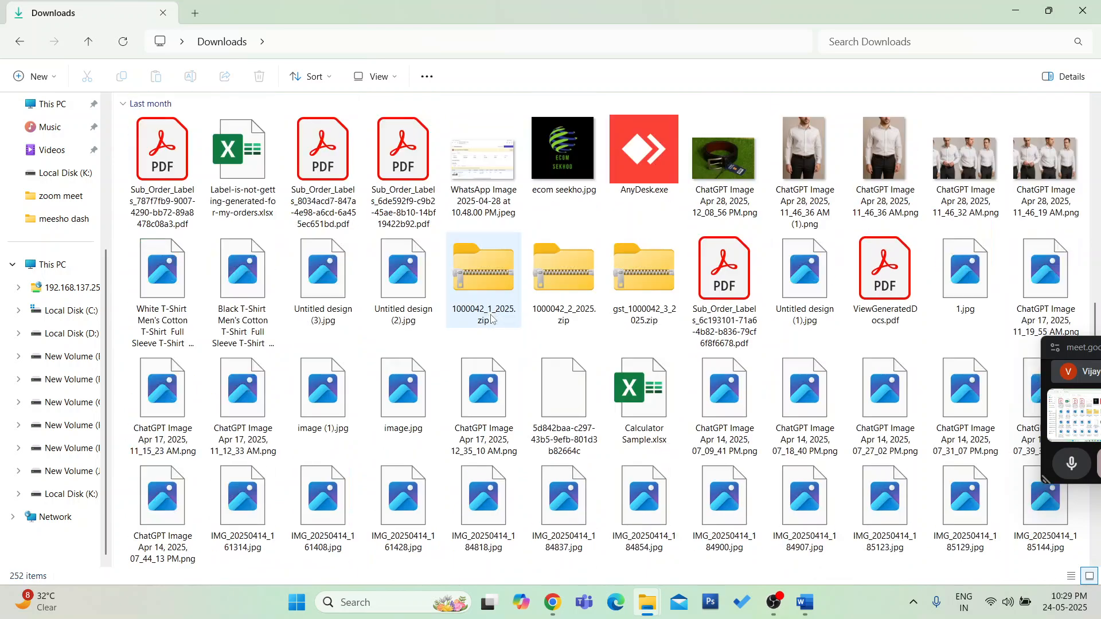
scroll(491, 319, "down", 3)
scroll(490, 298, "up", 7)
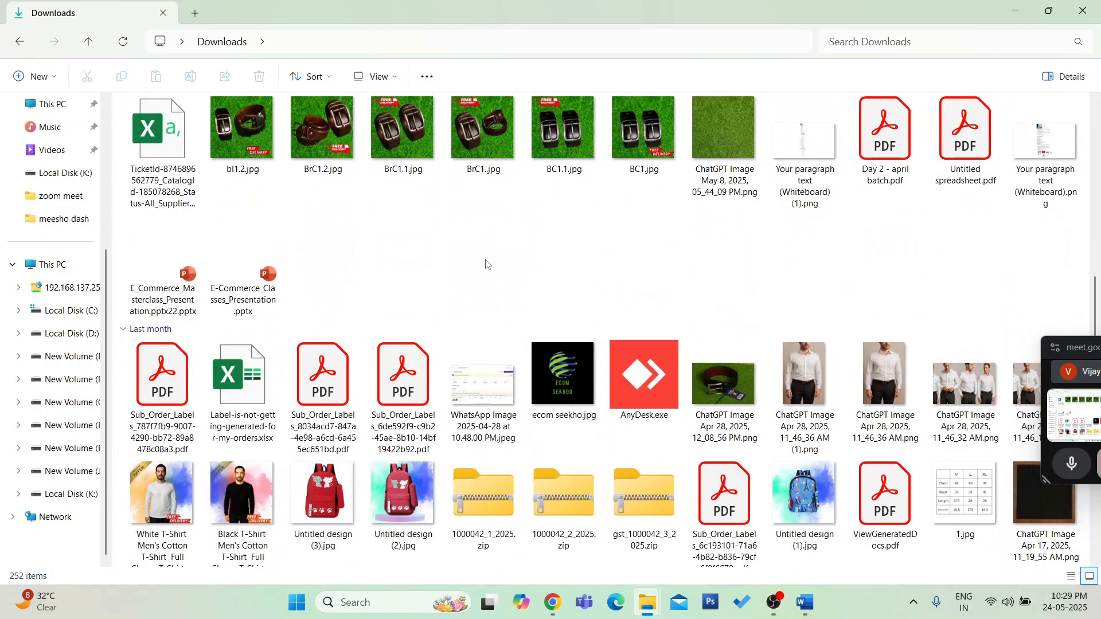
scroll(489, 277, "up", 4)
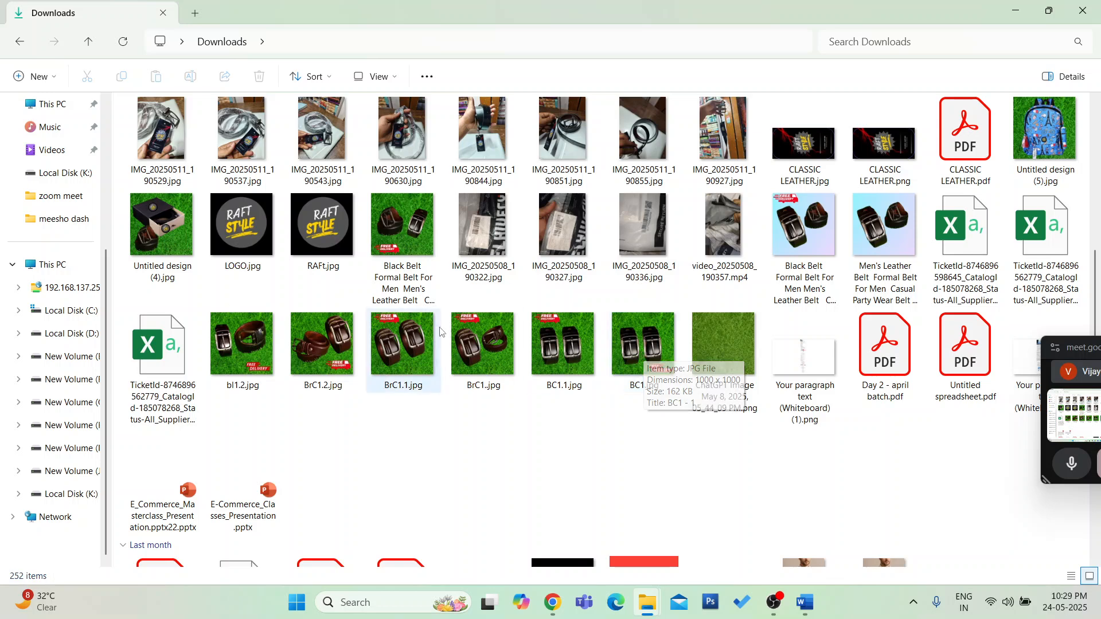
left_click(648, 354)
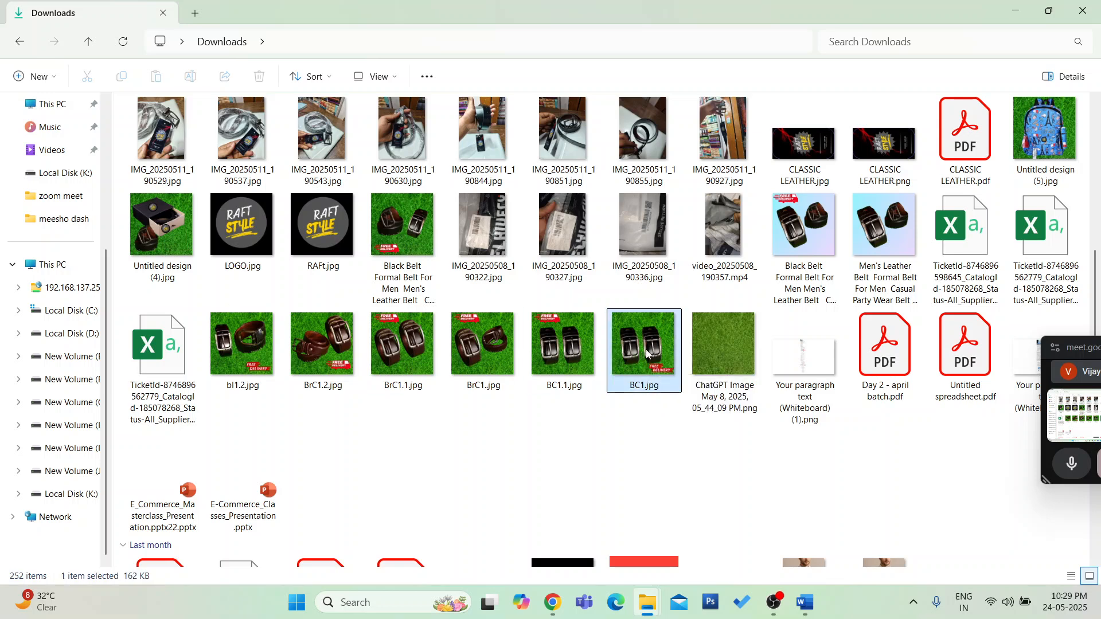
double_click(647, 353)
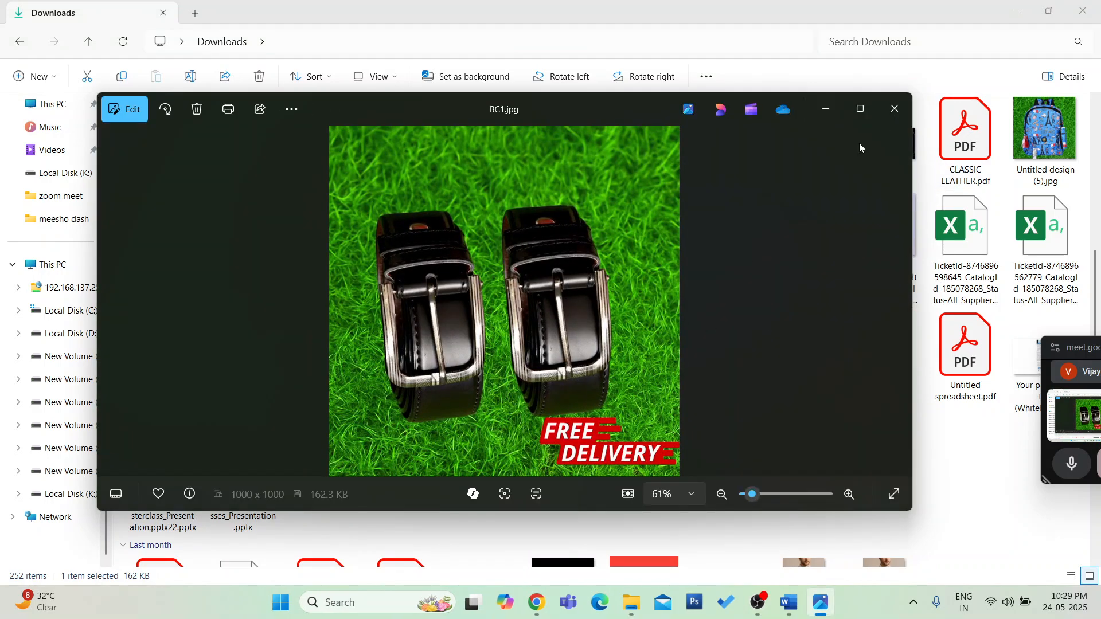
left_click(895, 109)
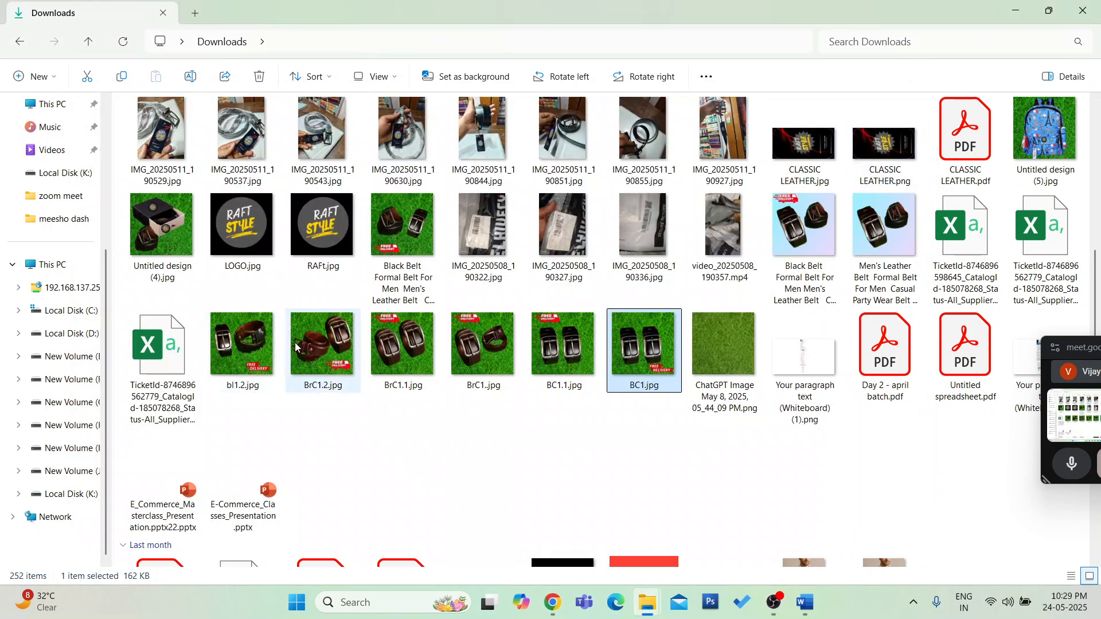
- View the brown belt image BrC1.2.jpg enlarged and close it
left_click(321, 343)
double_click(322, 343)
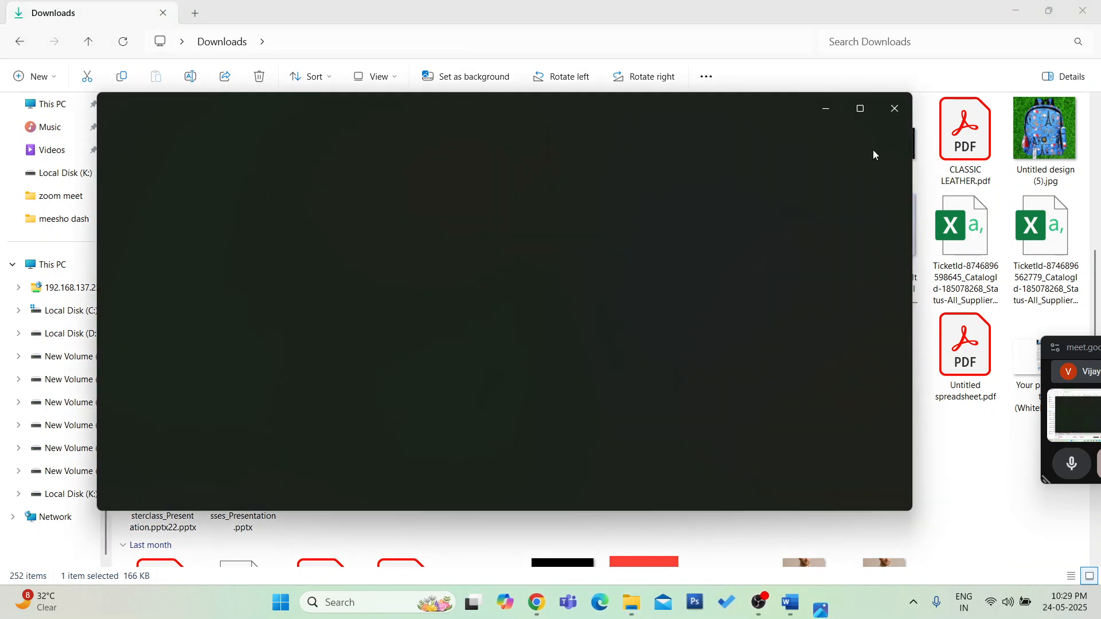
scroll(493, 388, "up", 4)
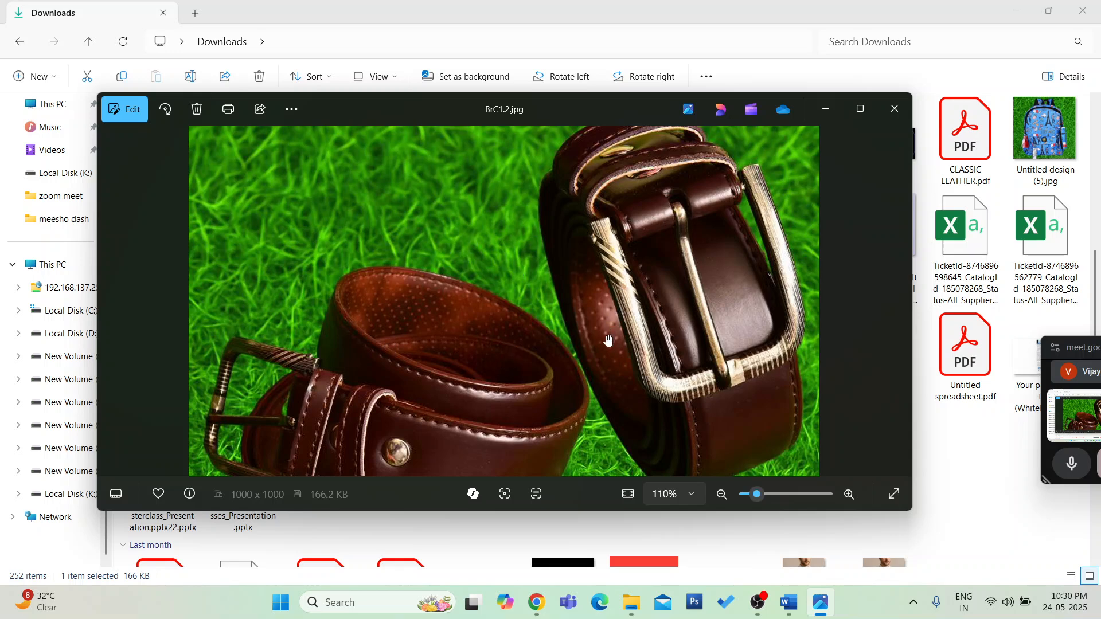
left_click(894, 109)
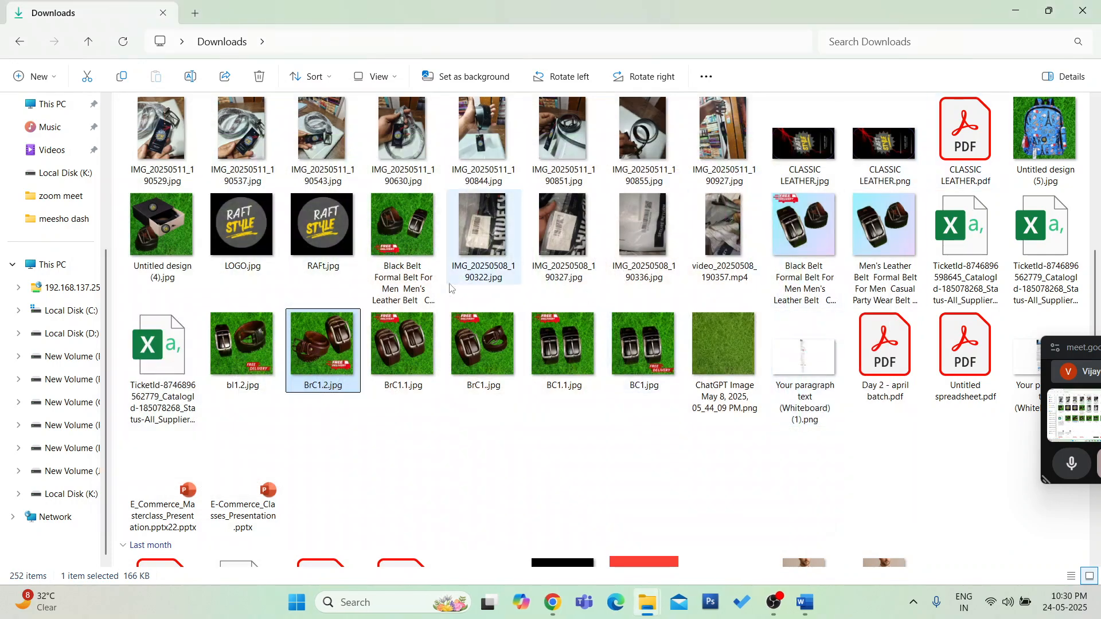
- Look through the remaining Downloads files, close the folder and return to the Meesho single catalog form in Chrome
scroll(401, 258, "up", 2)
left_click(719, 466)
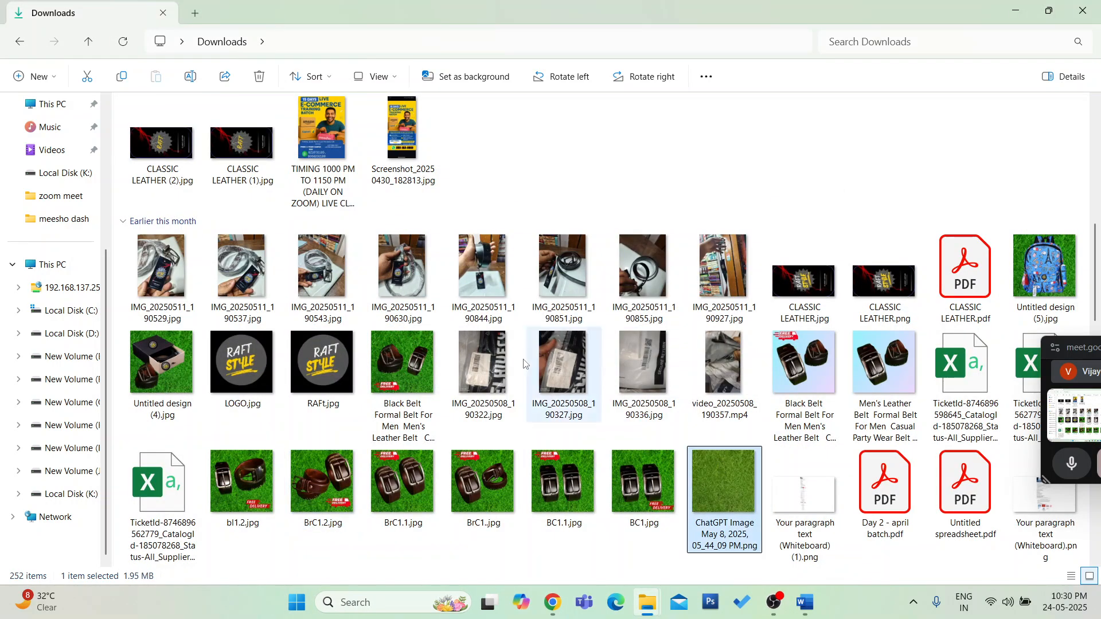
scroll(539, 426, "down", 10)
scroll(539, 426, "down", 6)
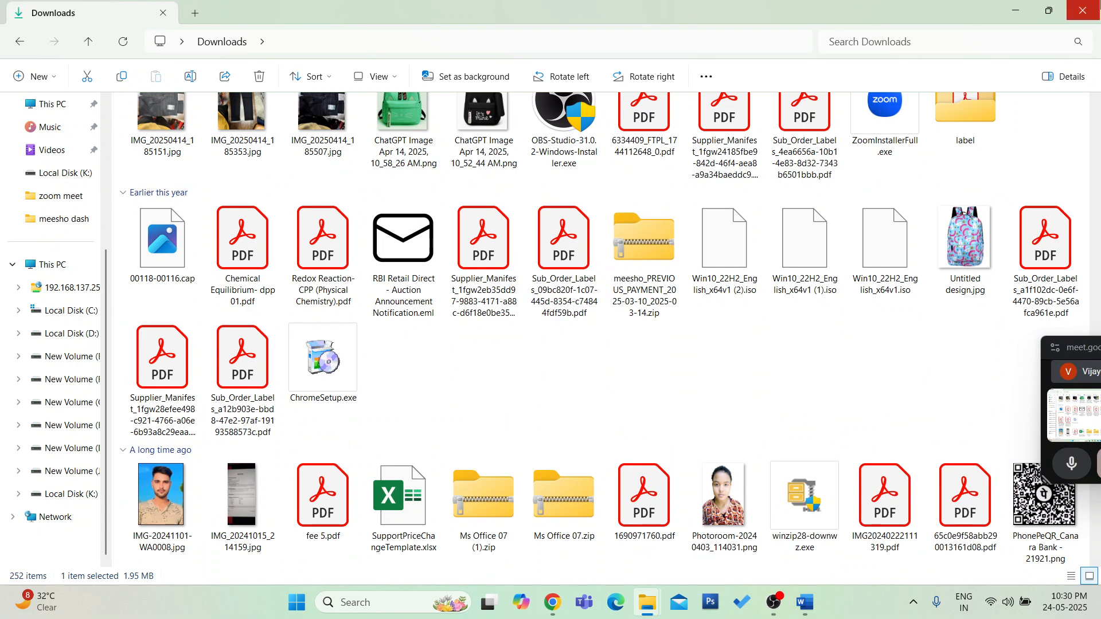
left_click(1085, 10)
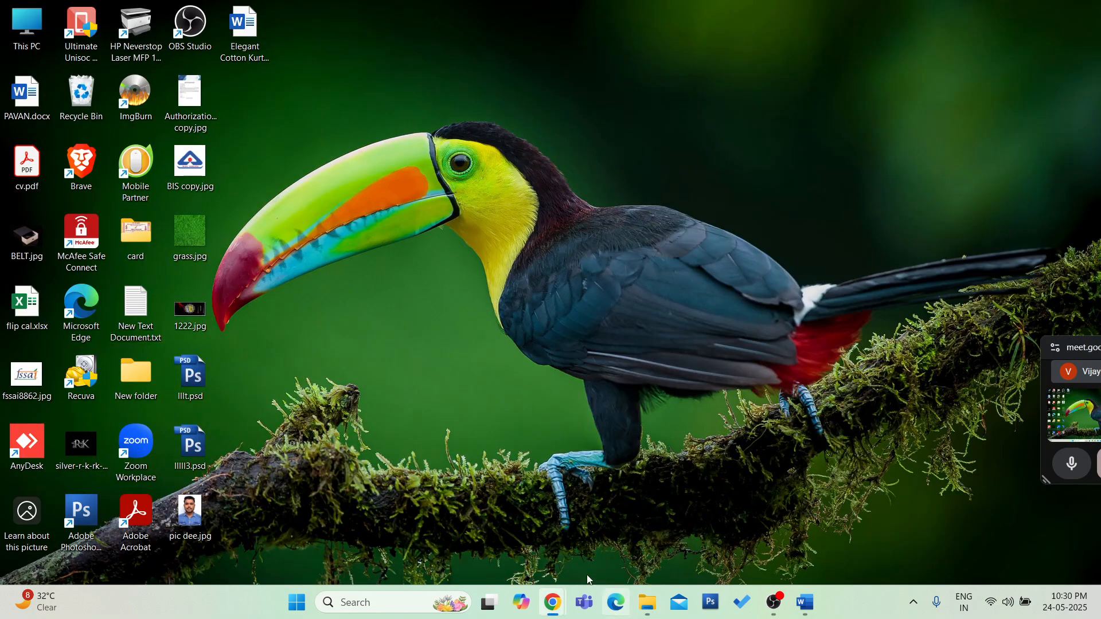
mouse_move(543, 600)
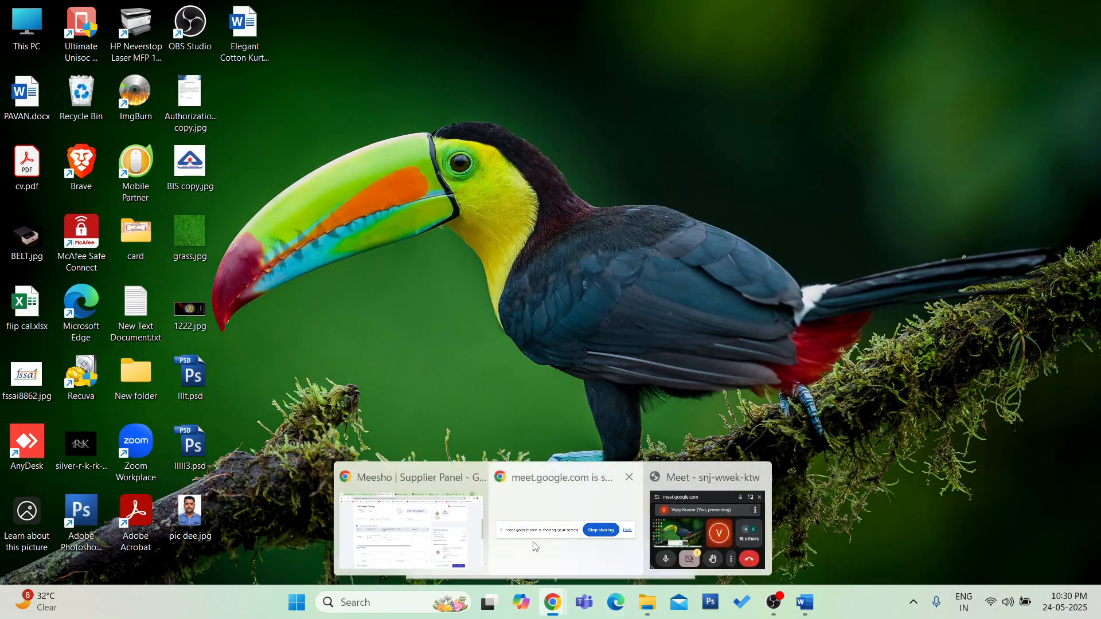
left_click(429, 535)
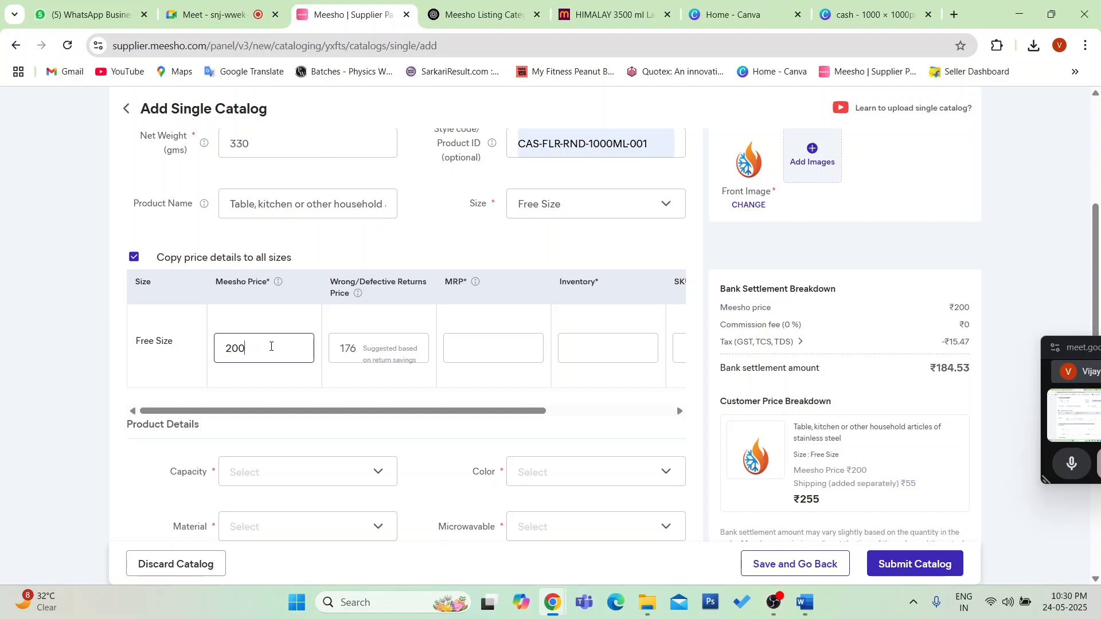
- Set the Free Size row's Wrong/Defective Returns Price to 190 and its MRP to 499
left_click(356, 354)
key("BackSpace")
key("BackSpace")
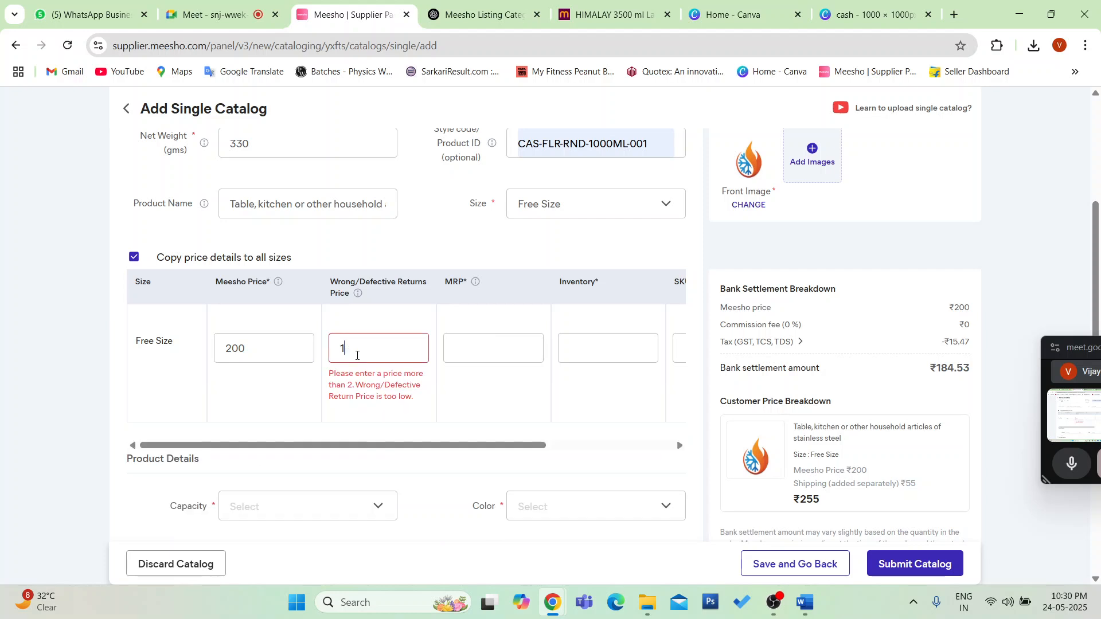
type("90")
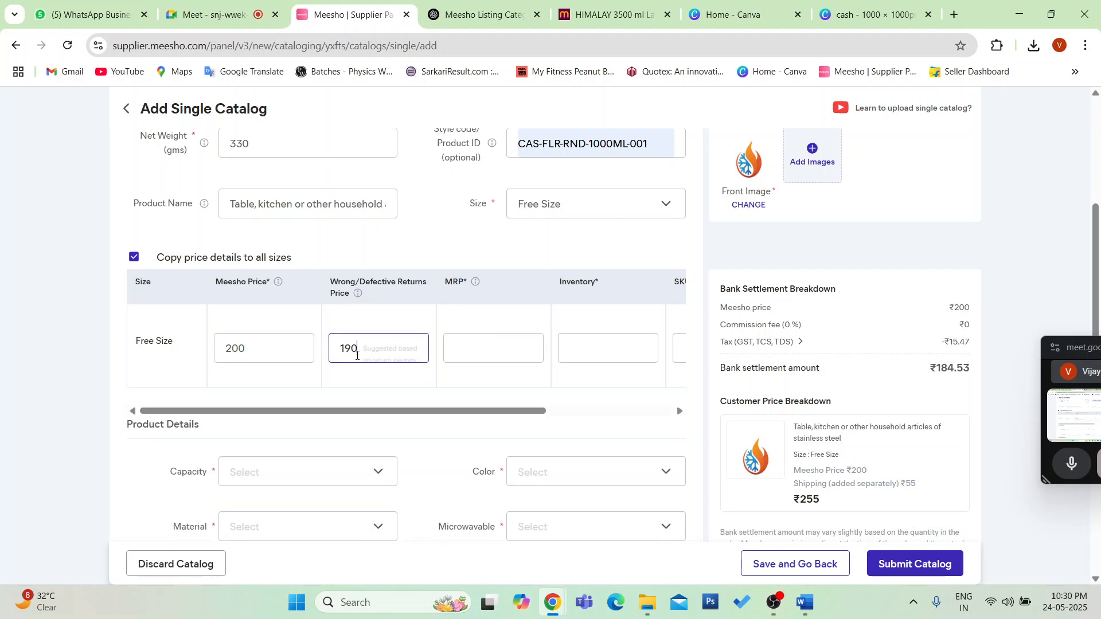
left_click(519, 337)
type("499")
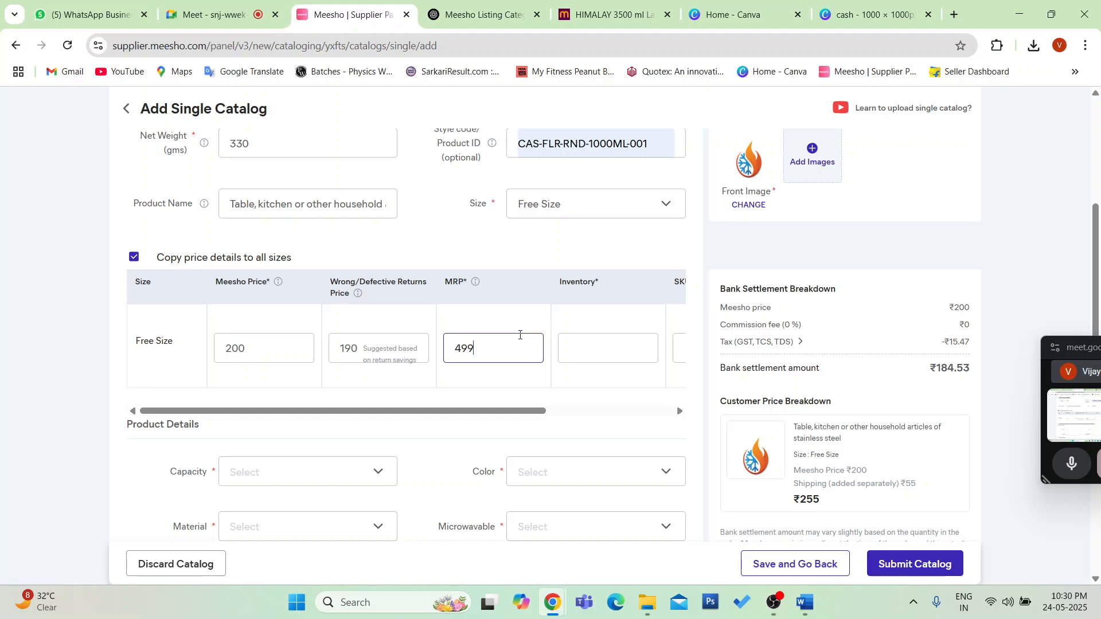
- Set the inventory of the Free Size row to 150
left_click_drag(513, 412, 639, 408)
left_click(405, 344)
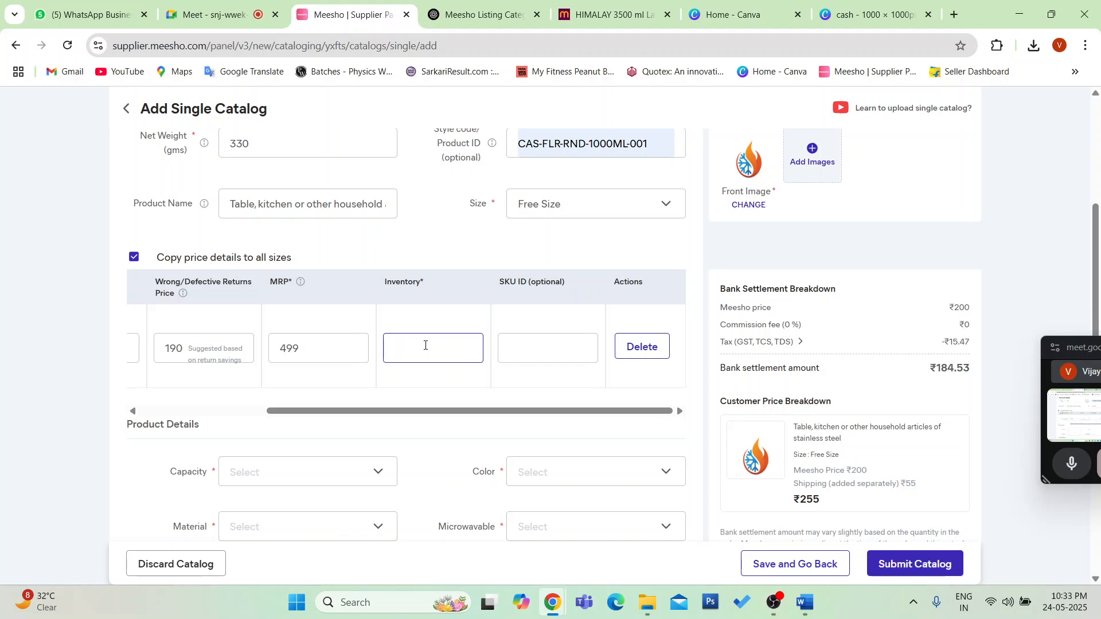
type("150")
- Copy the style code CAS-FLR-RND-1000ML-001 into the SKU ID of the Free Size row
left_click(540, 351)
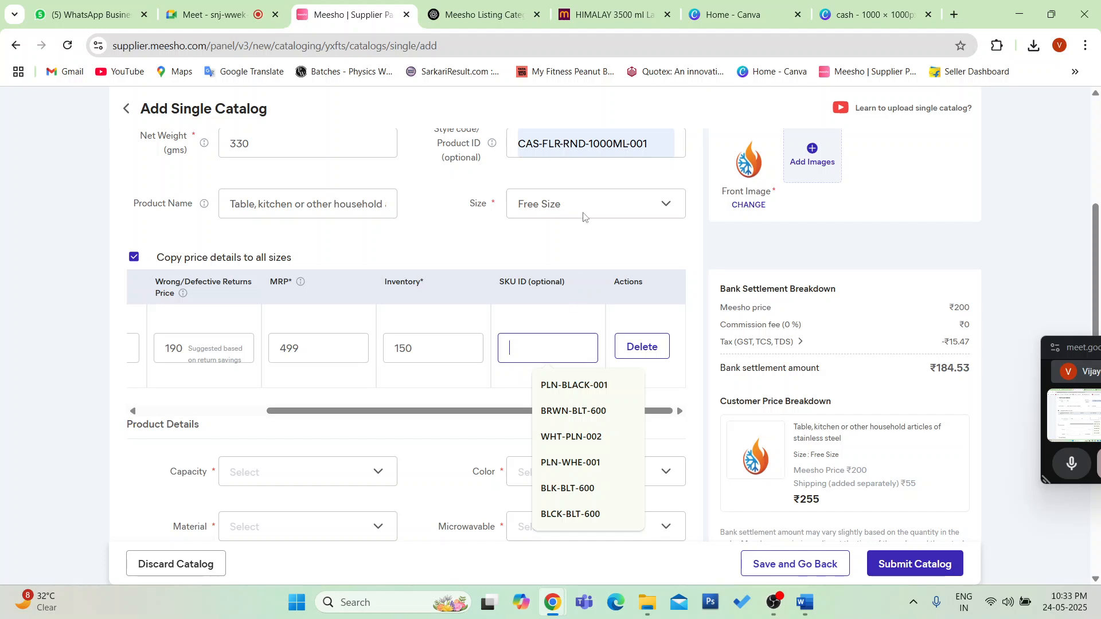
left_click(515, 143)
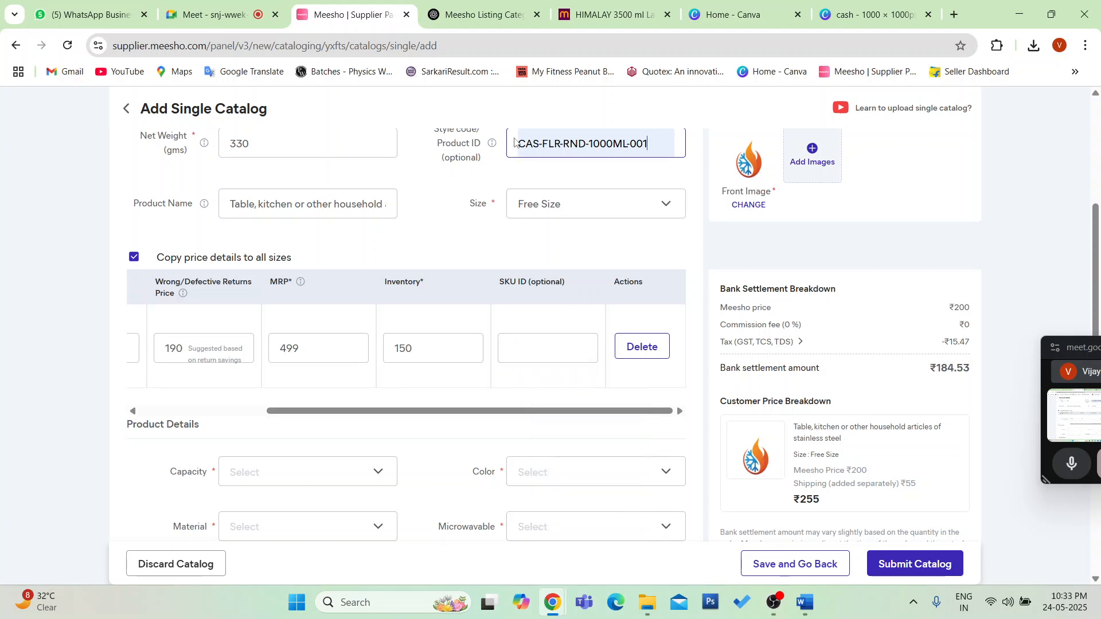
left_click_drag(649, 144, 512, 142)
key("ctrl+c")
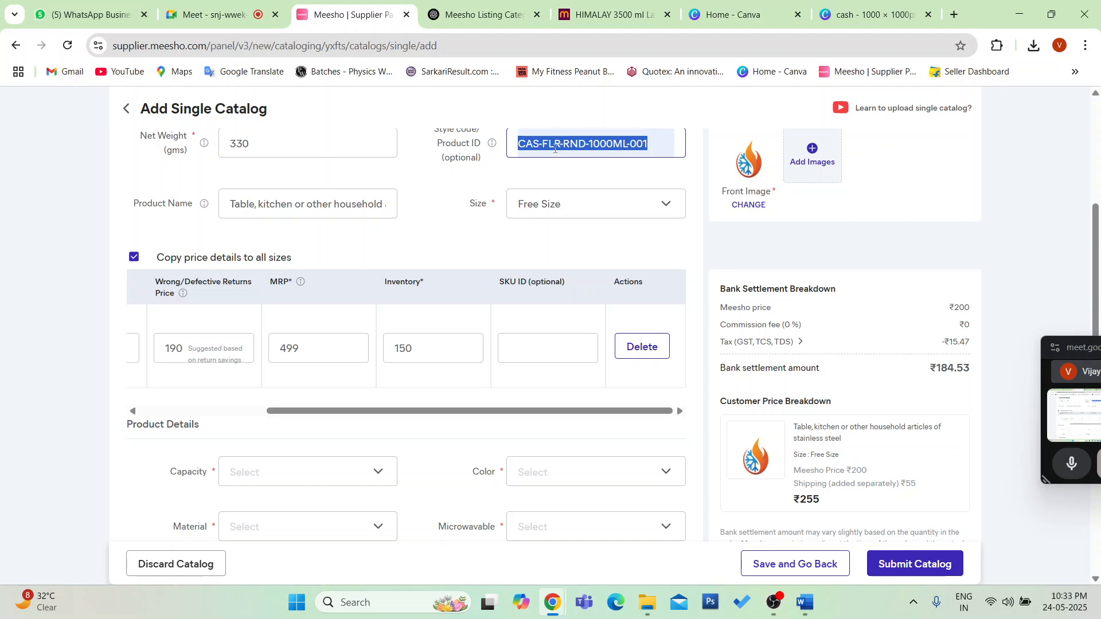
left_click(529, 354)
key("ctrl+v")
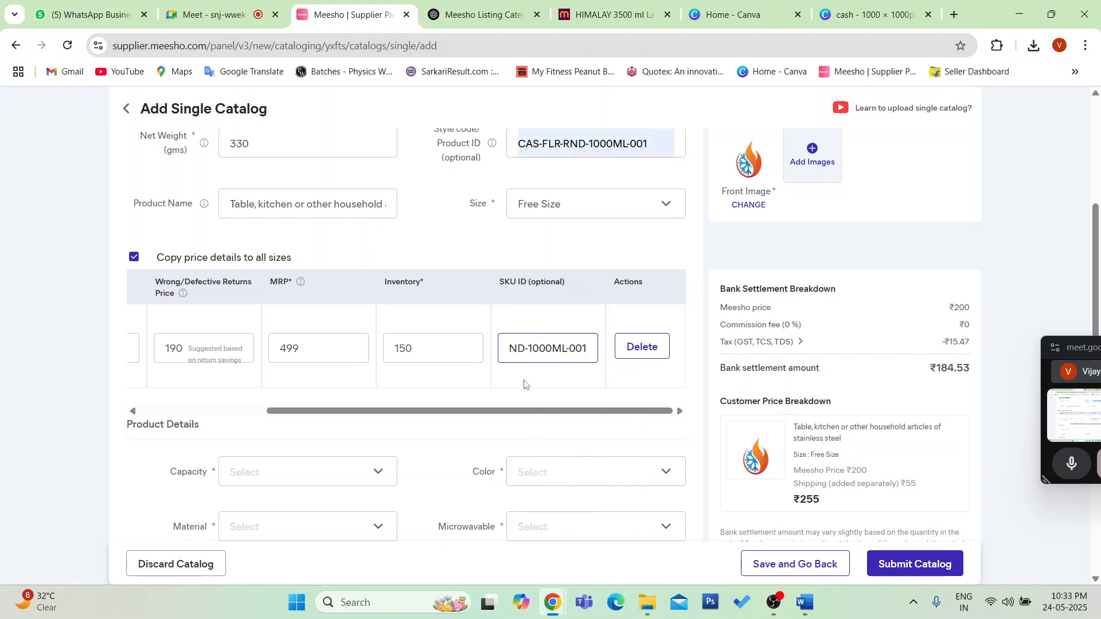
- Set the Capacity in the product details to 1500
scroll(860, 369, "down", 3)
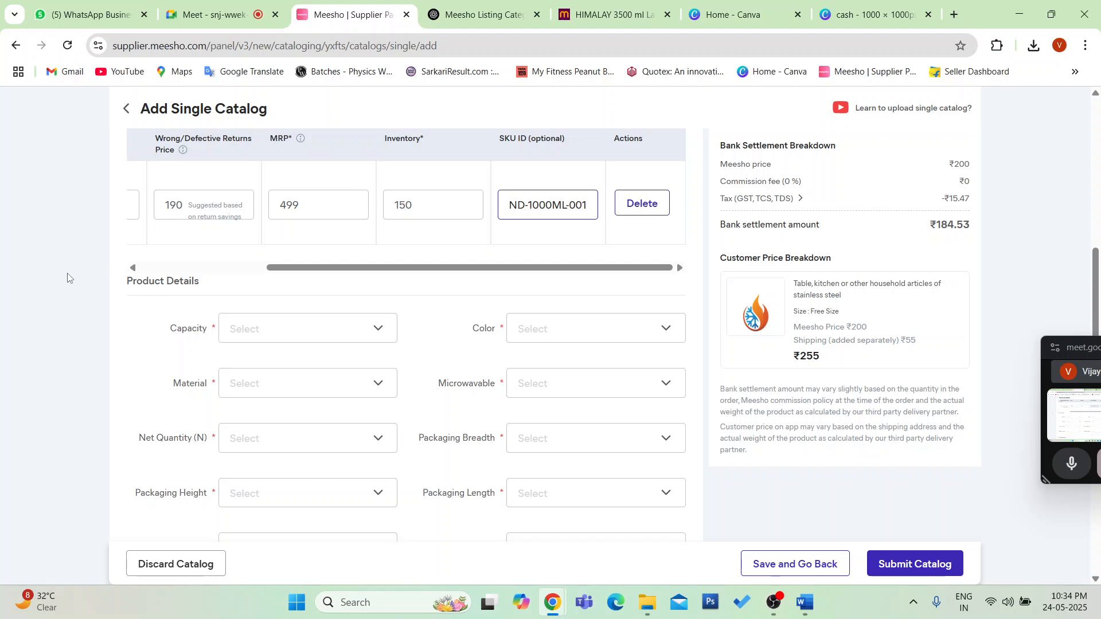
left_click_drag(1077, 348, 1041, 344)
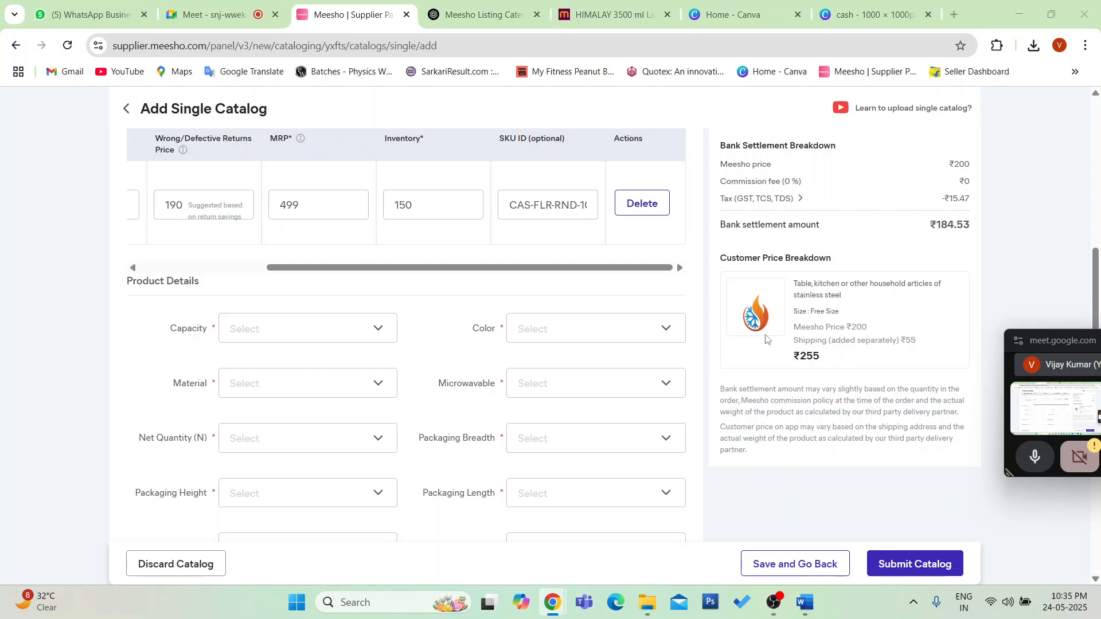
left_click(307, 326)
scroll(275, 423, "down", 5)
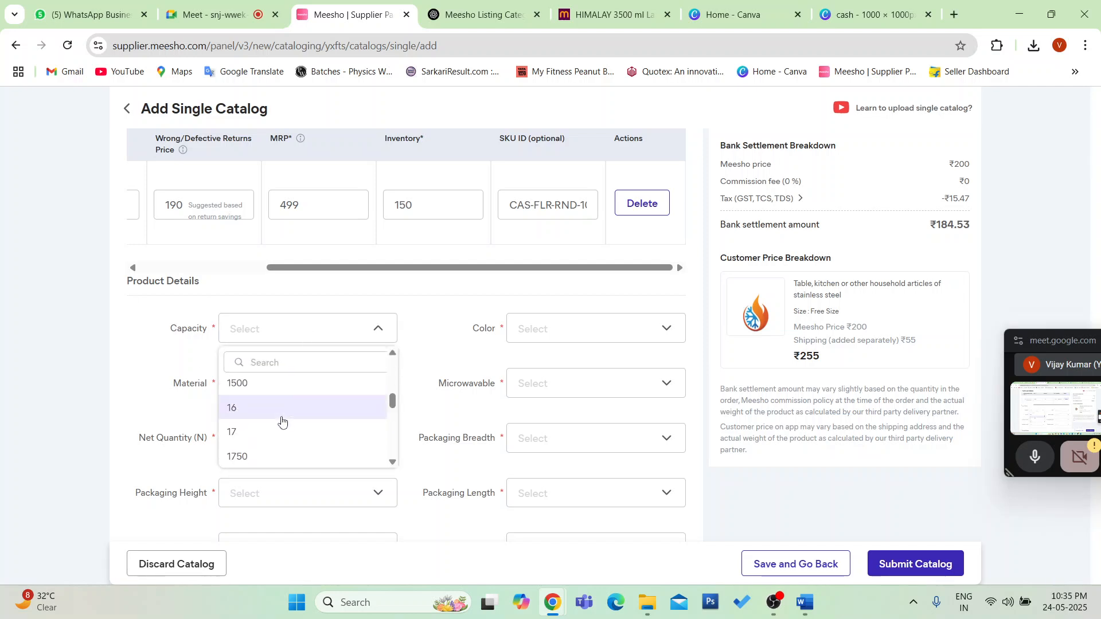
scroll(282, 422, "up", 1)
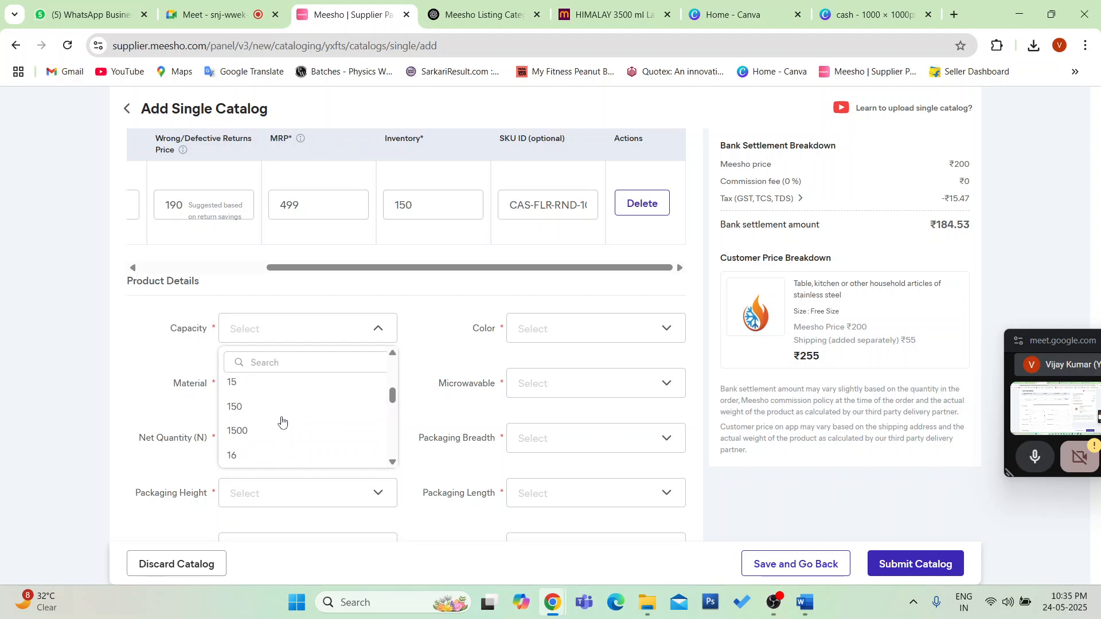
left_click(263, 432)
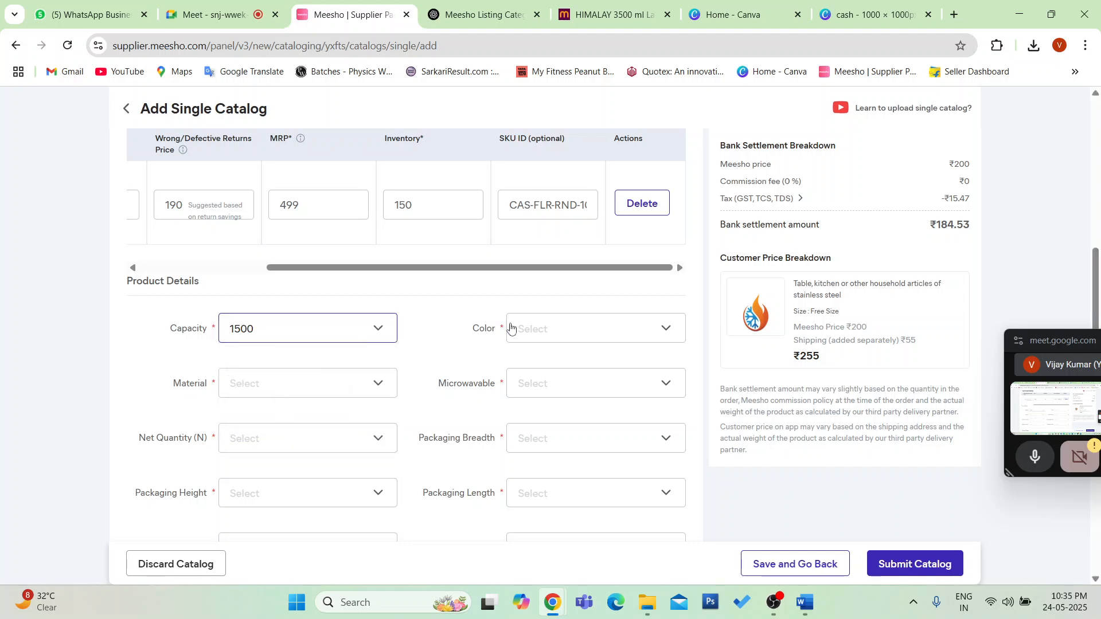
- Set the product's Color to White in the product details
left_click(535, 328)
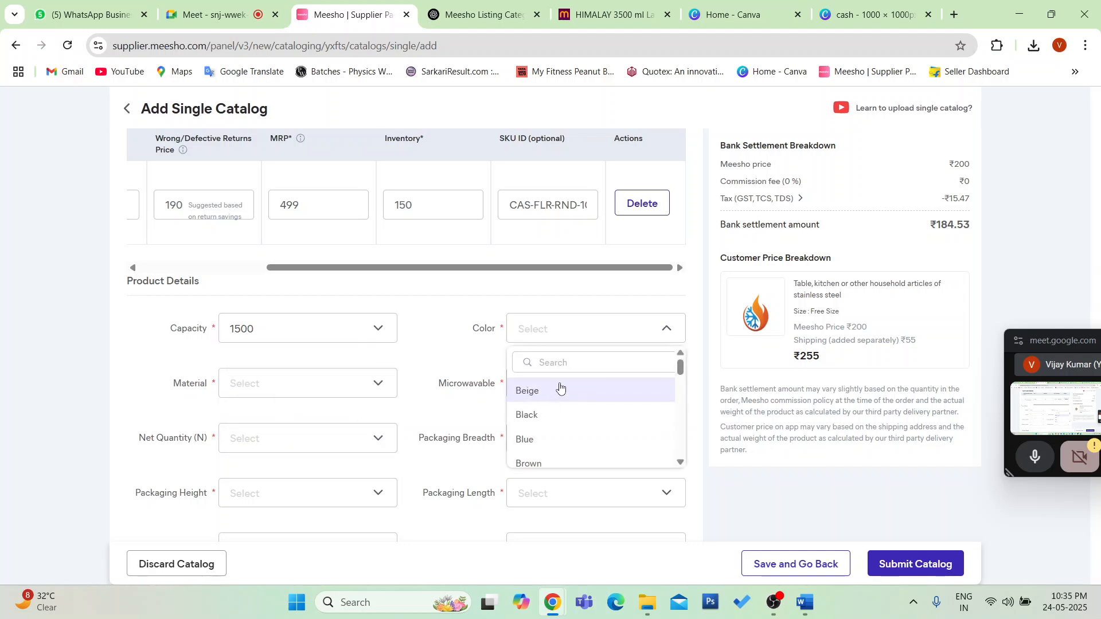
scroll(545, 445, "down", 3)
scroll(546, 445, "up", 2)
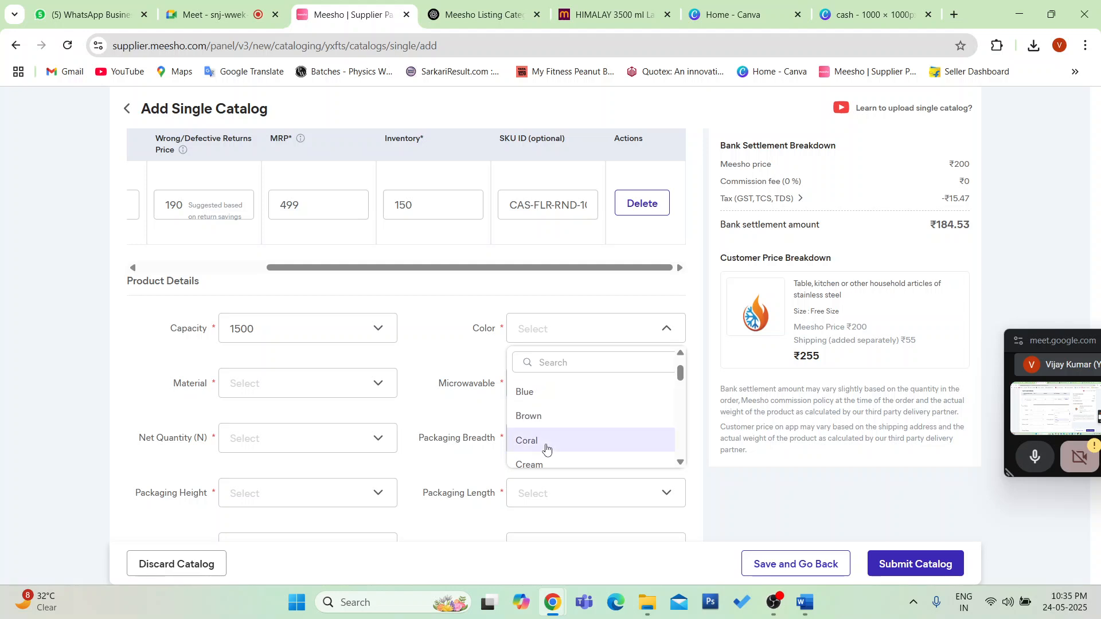
left_click(560, 328)
left_click(559, 328)
type("whiu")
key("BackSpace")
key("BackSpace")
key("BackSpace")
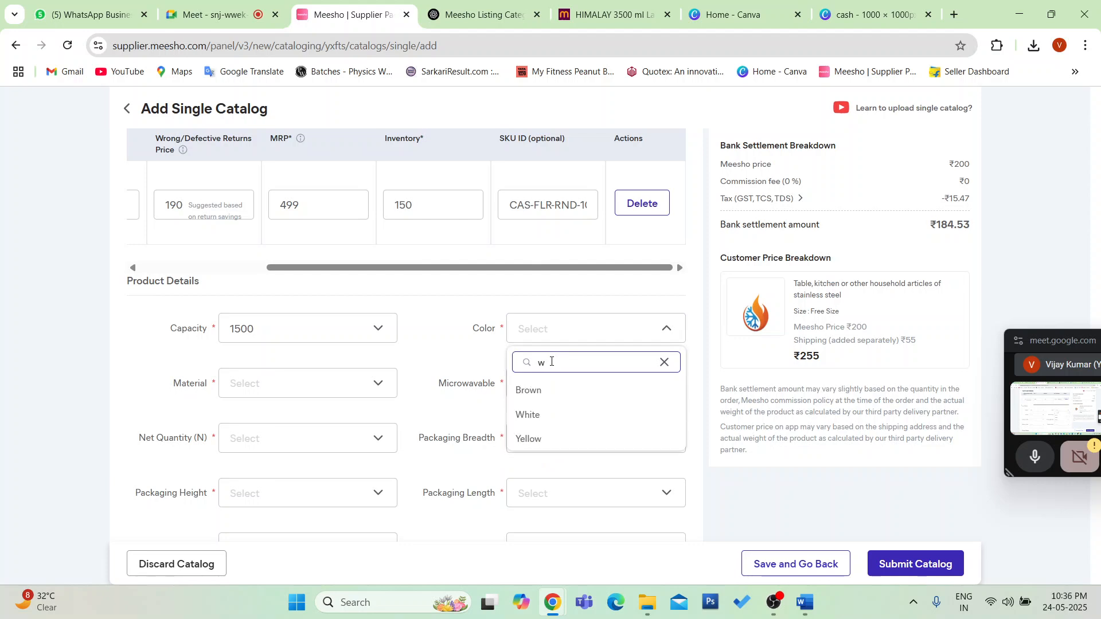
type("hit")
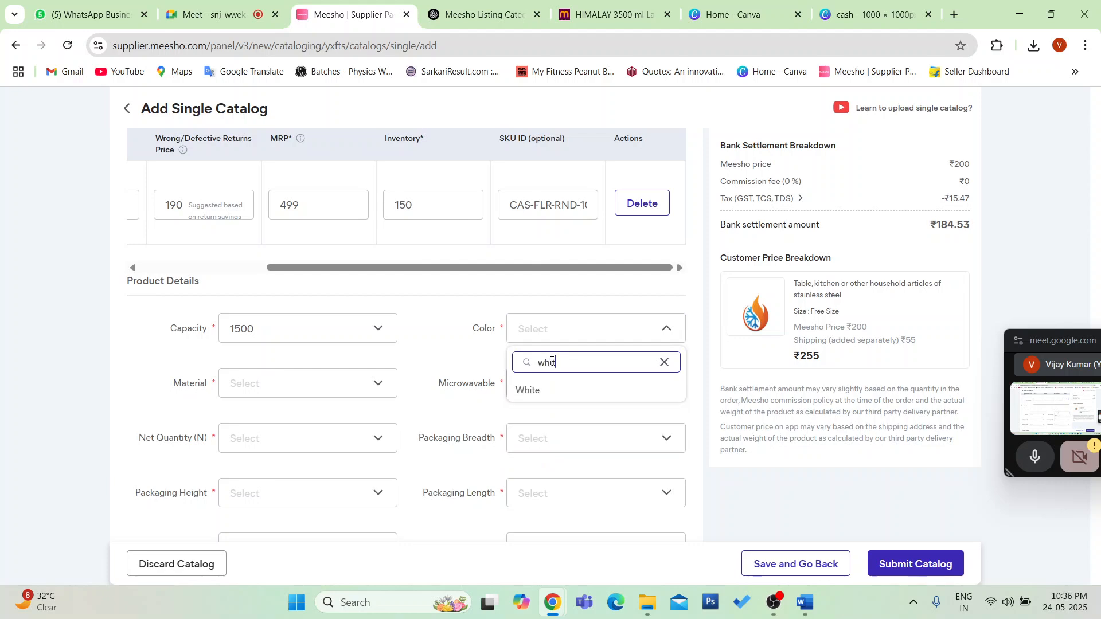
left_click(560, 393)
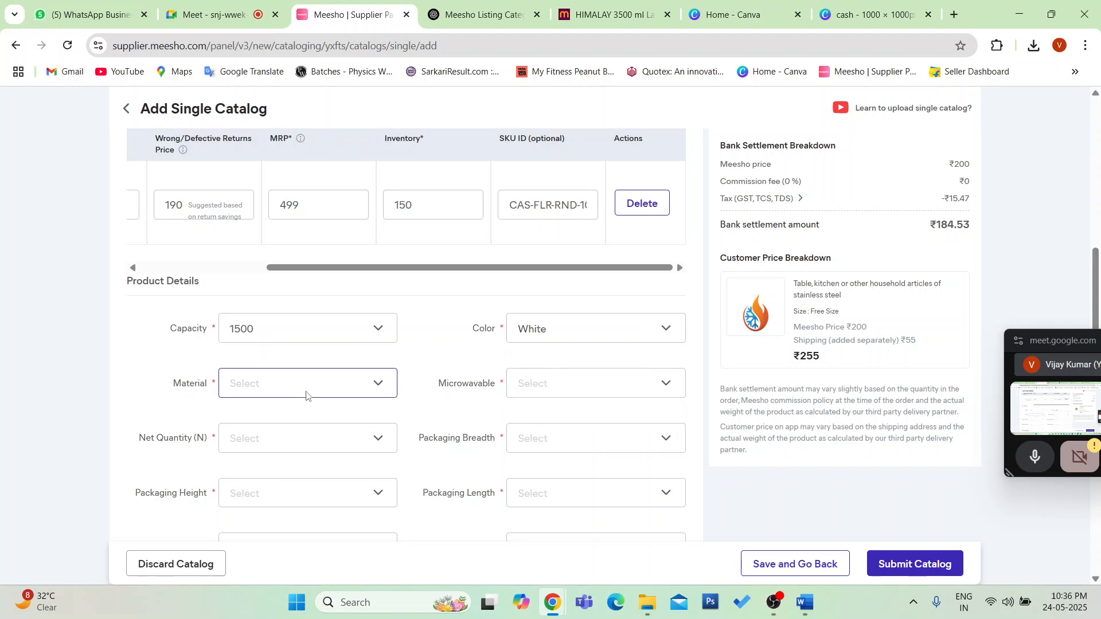
- Set the product's Material to Plastic and mark it as Non Microwavable
left_click(306, 396)
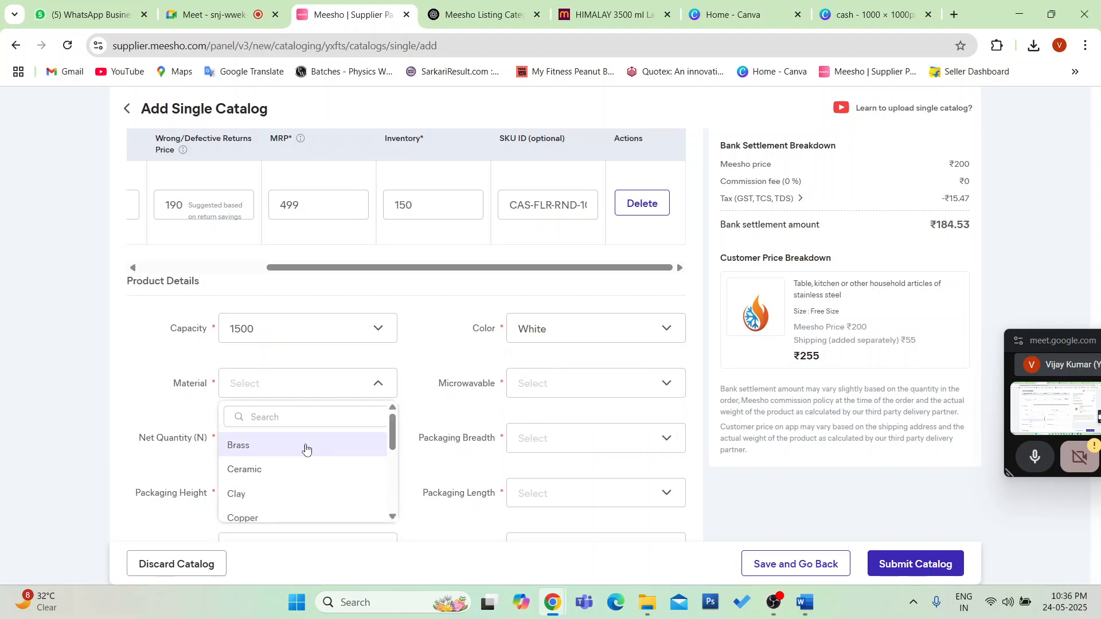
scroll(291, 479, "down", 2)
scroll(315, 494, "down", 2)
scroll(316, 494, "down", 2)
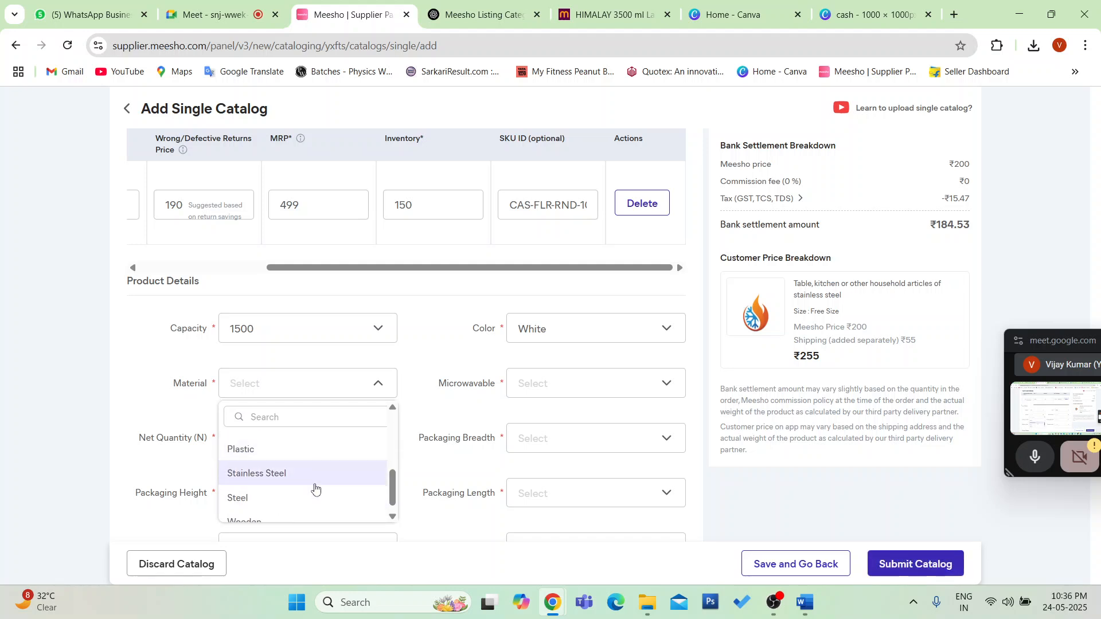
scroll(315, 489, "down", 1)
scroll(315, 487, "up", 2)
scroll(269, 487, "down", 2)
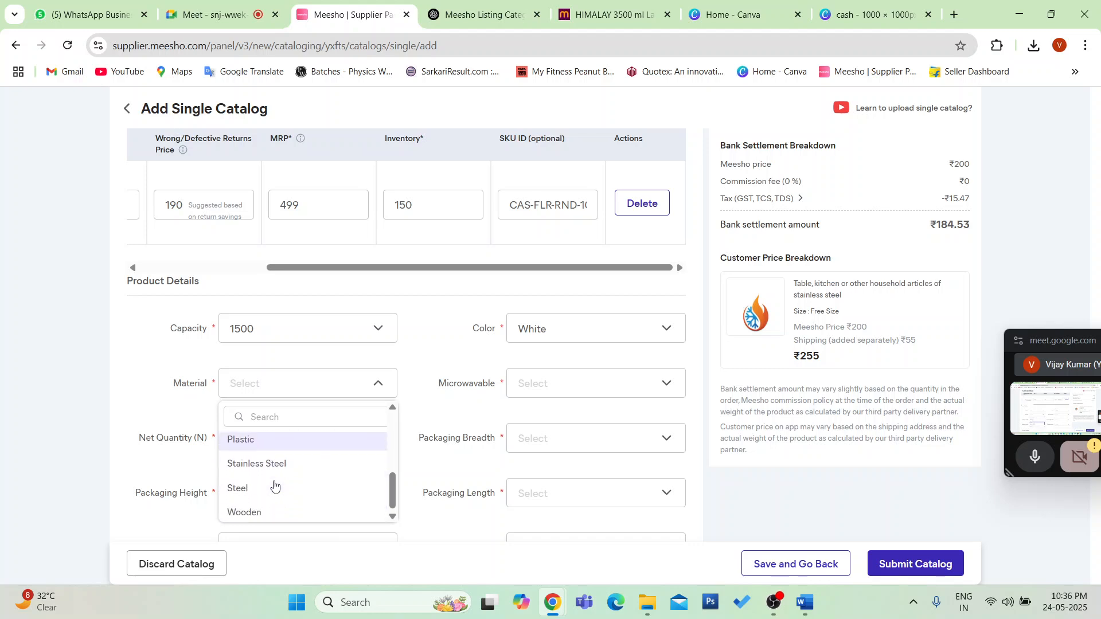
scroll(274, 486, "up", 2)
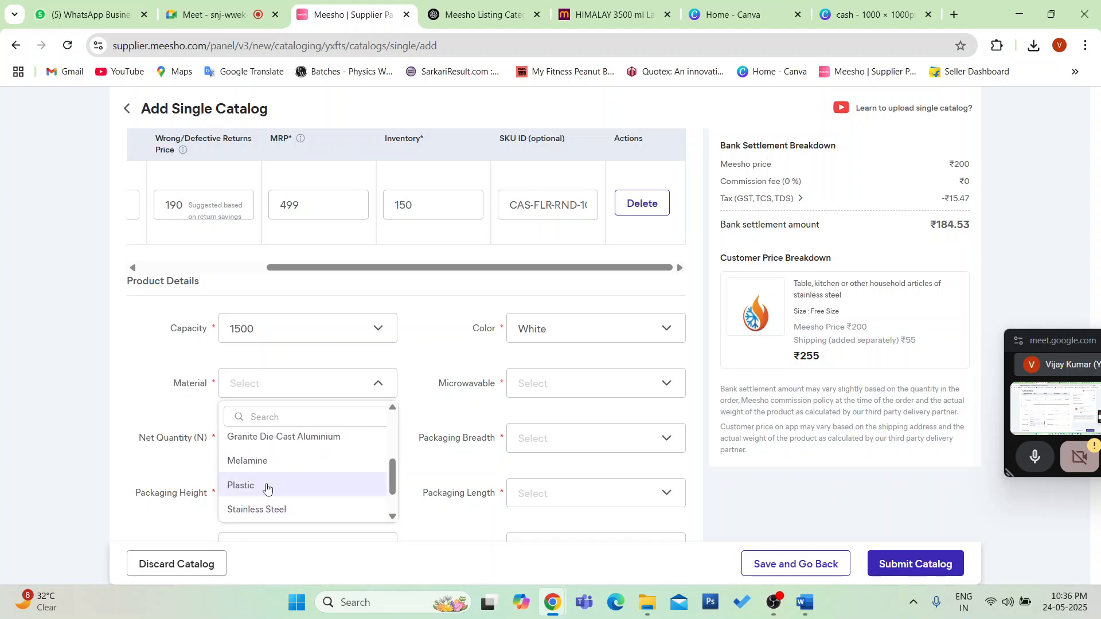
left_click(273, 485)
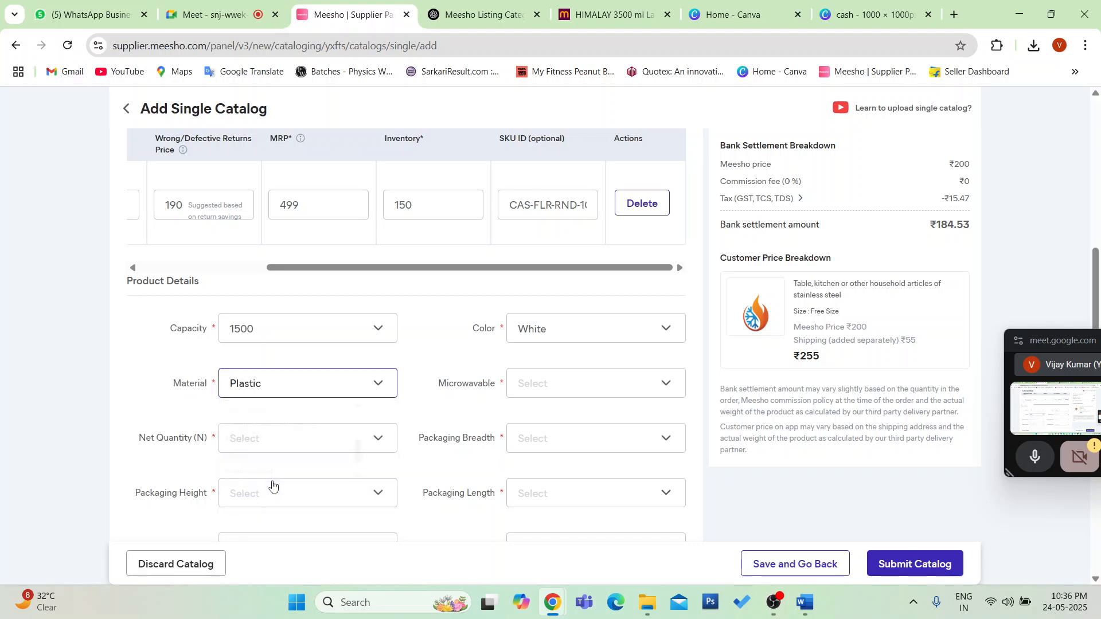
left_click(547, 383)
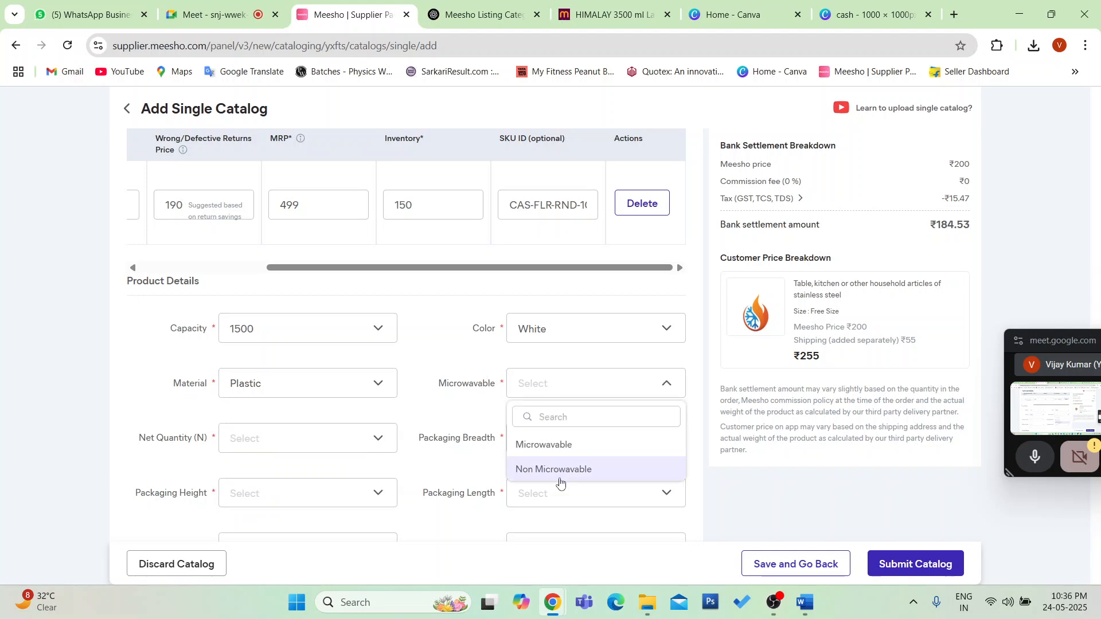
left_click(565, 472)
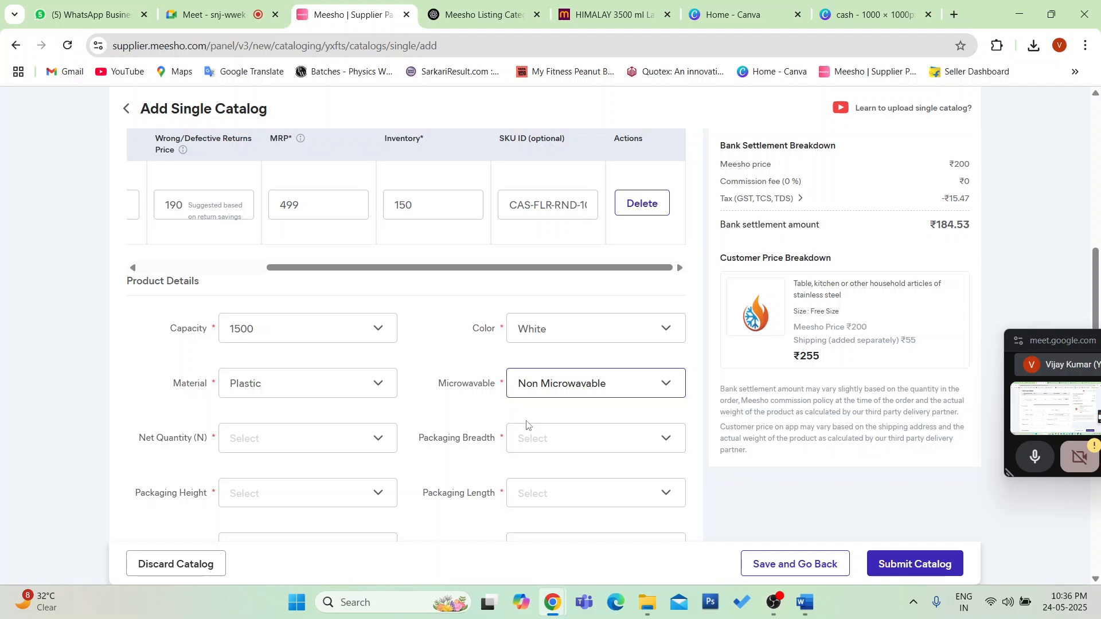
- Set the Net Quantity (N) to Pack Of 1
scroll(527, 425, "down", 2)
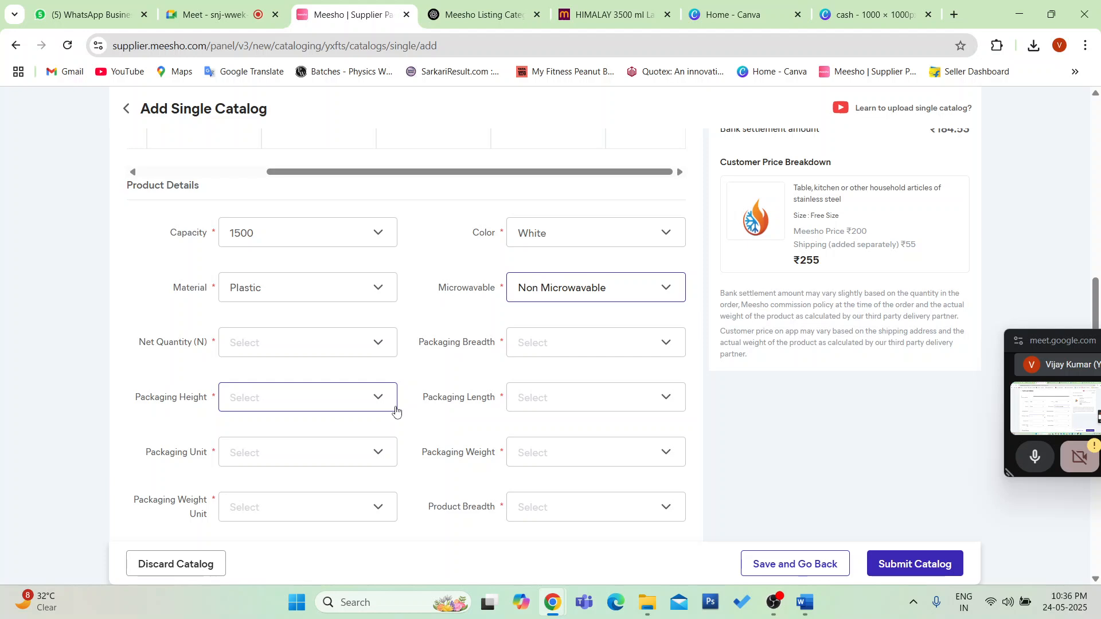
left_click(264, 347)
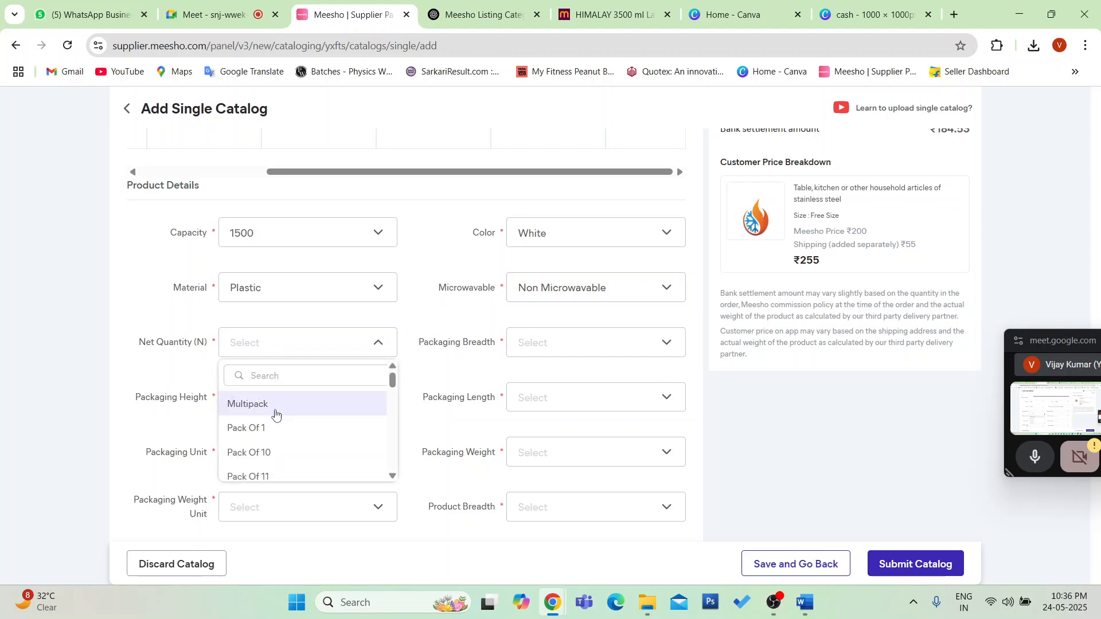
scroll(275, 414, "down", 1)
scroll(285, 456, "down", 2)
scroll(285, 456, "up", 3)
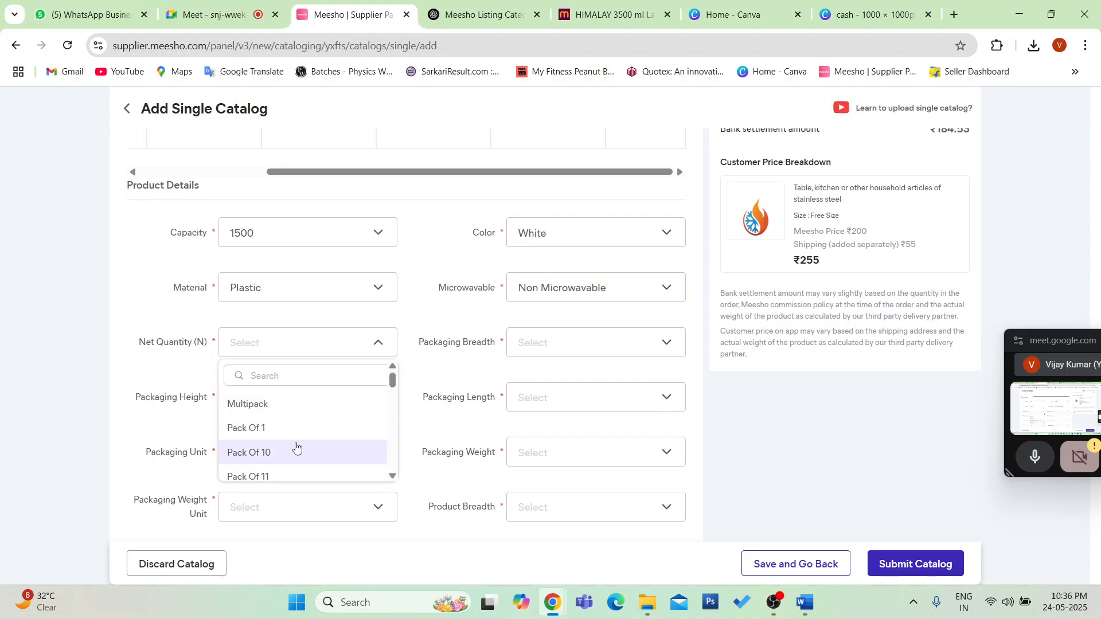
scroll(287, 451, "down", 2)
scroll(290, 442, "down", 3)
scroll(289, 440, "up", 5)
left_click(282, 434)
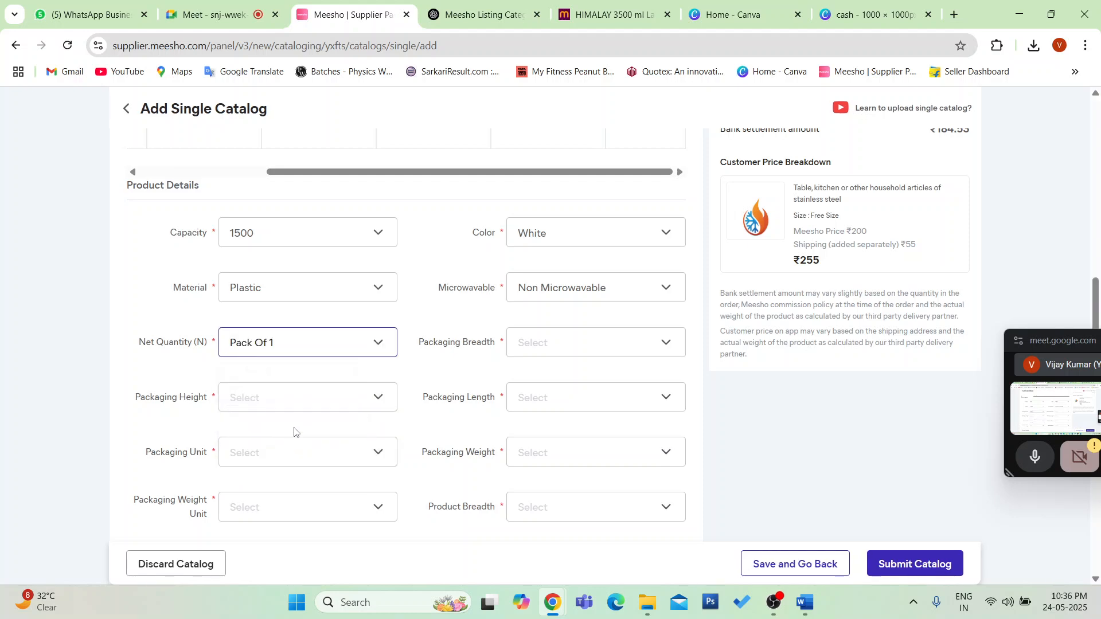
- Search the Meesho shopping site for corrugated boxes and open the 7x4x3.5 brown corrugated box listing
left_click(530, 350)
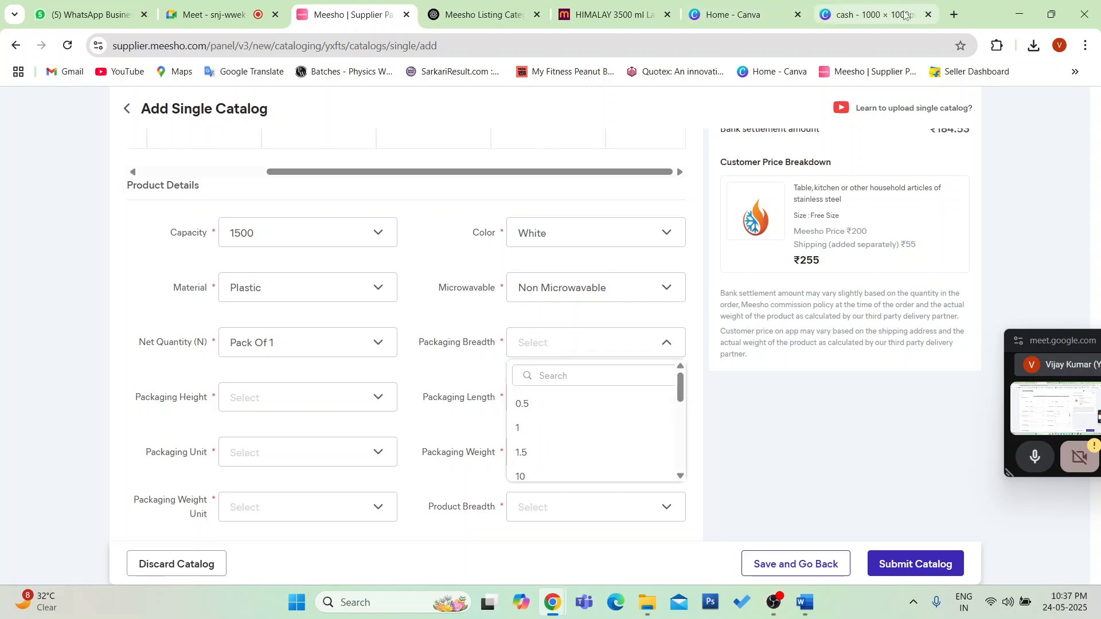
left_click(616, 13)
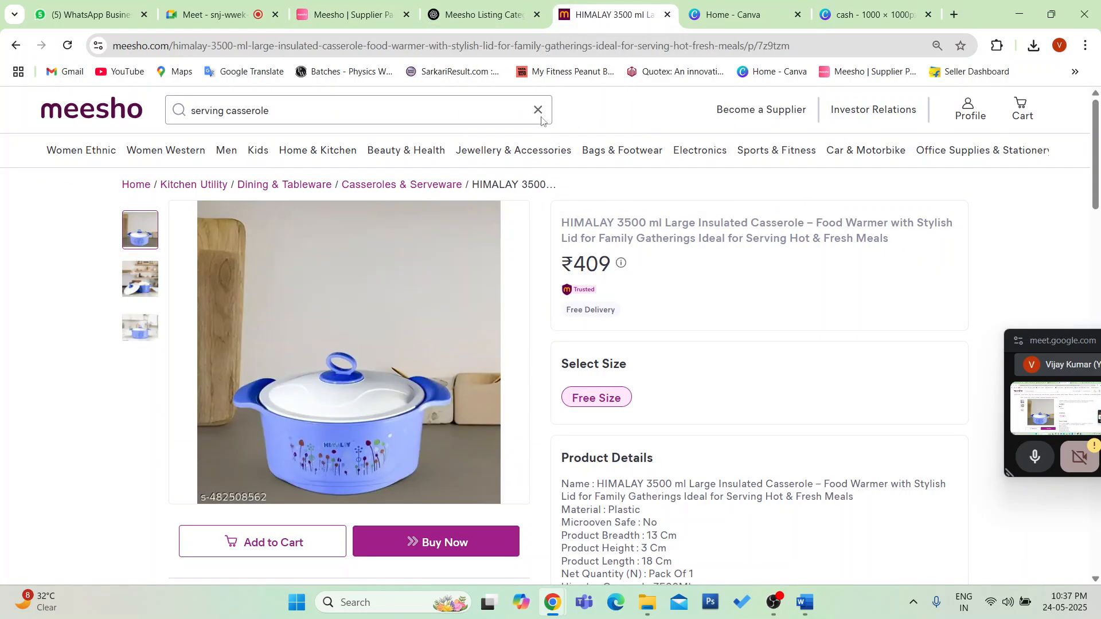
left_click(538, 110)
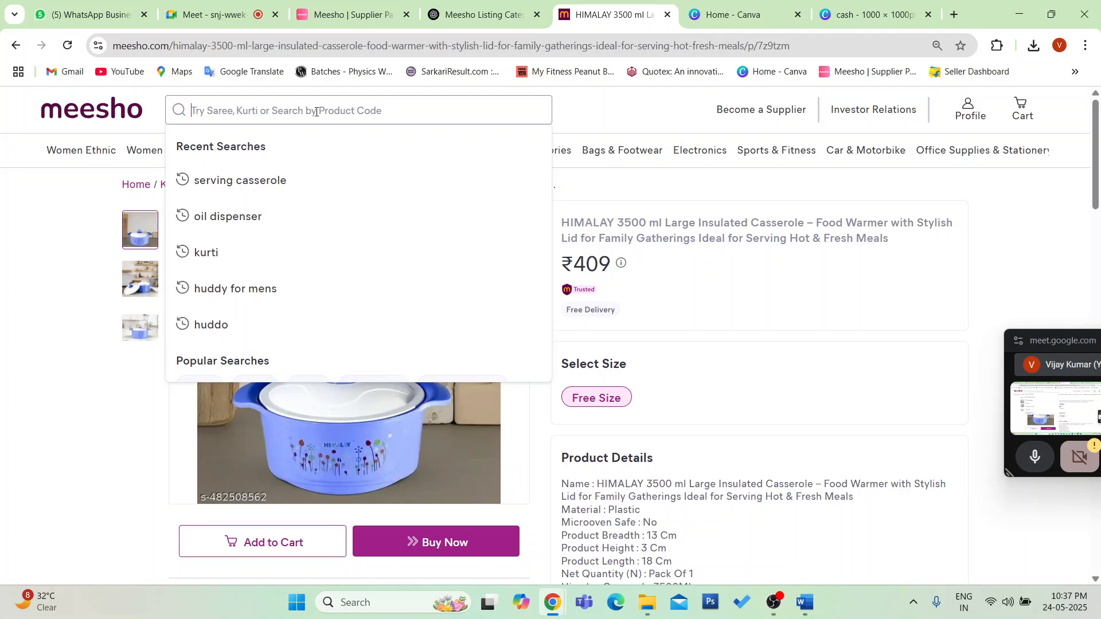
type("corrugated boxes")
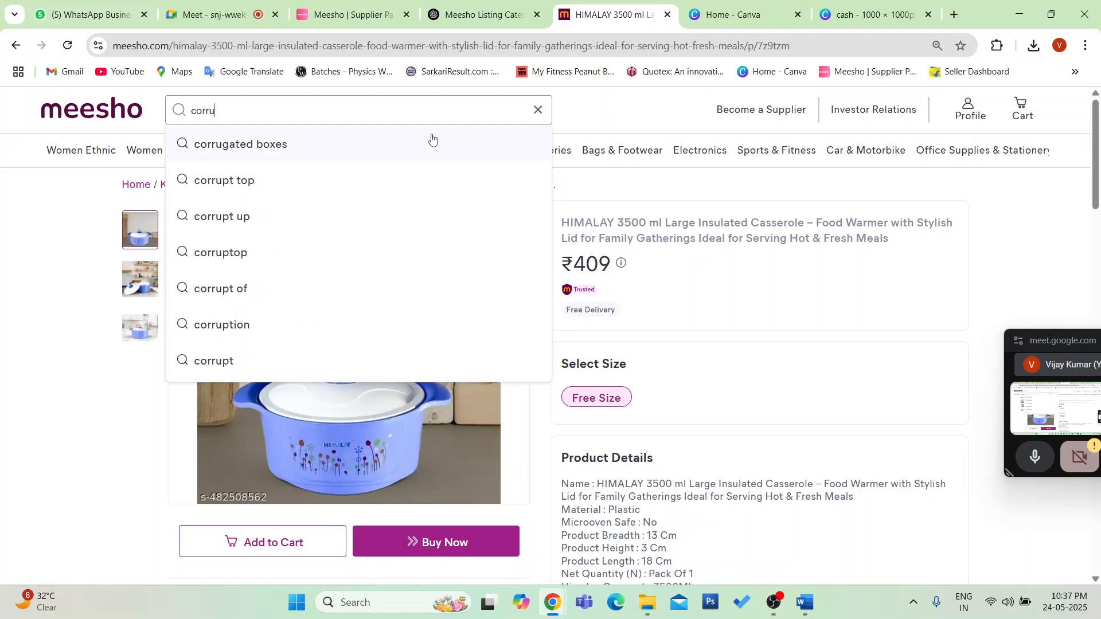
left_click(378, 146)
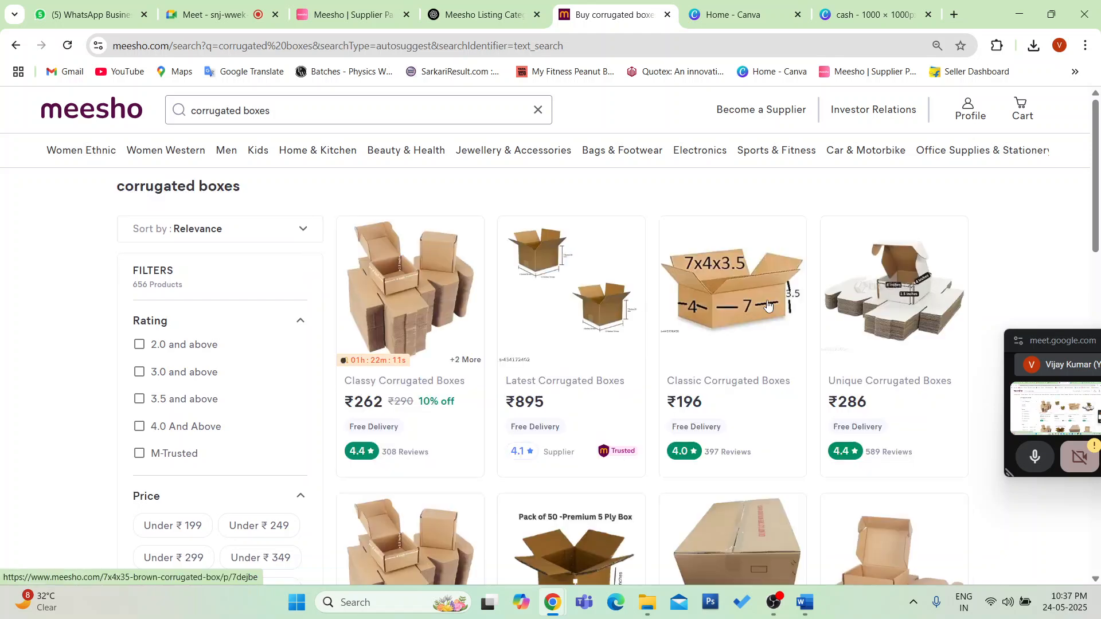
left_click(768, 307)
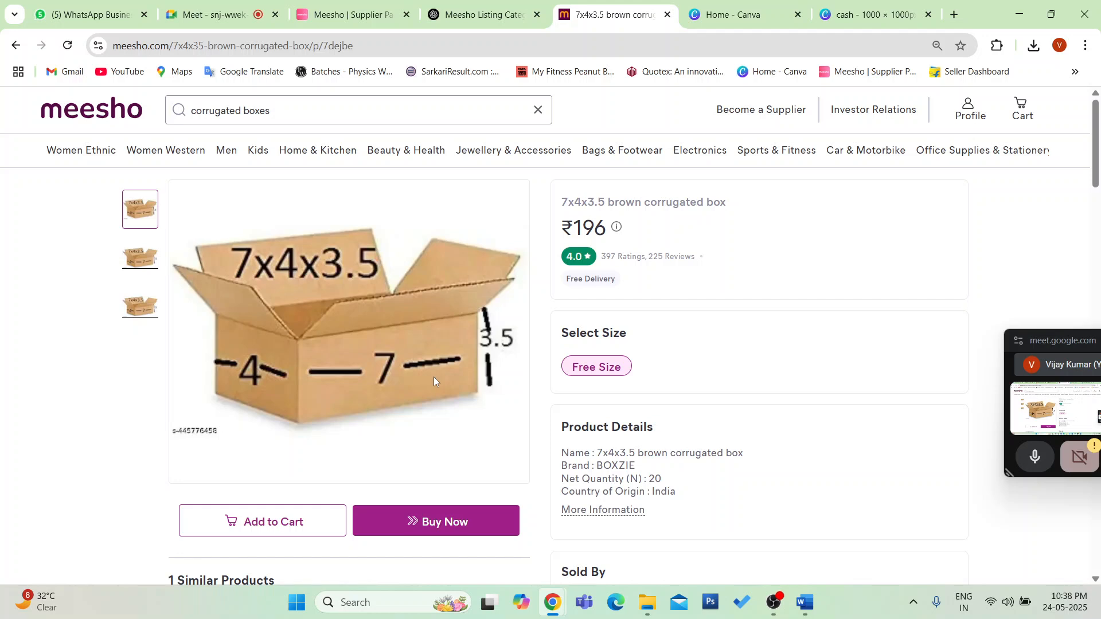
- Compare the packaging and product dimension fields in the catalog form with the dimensions shown on the corrugated box listing
left_click(357, 12)
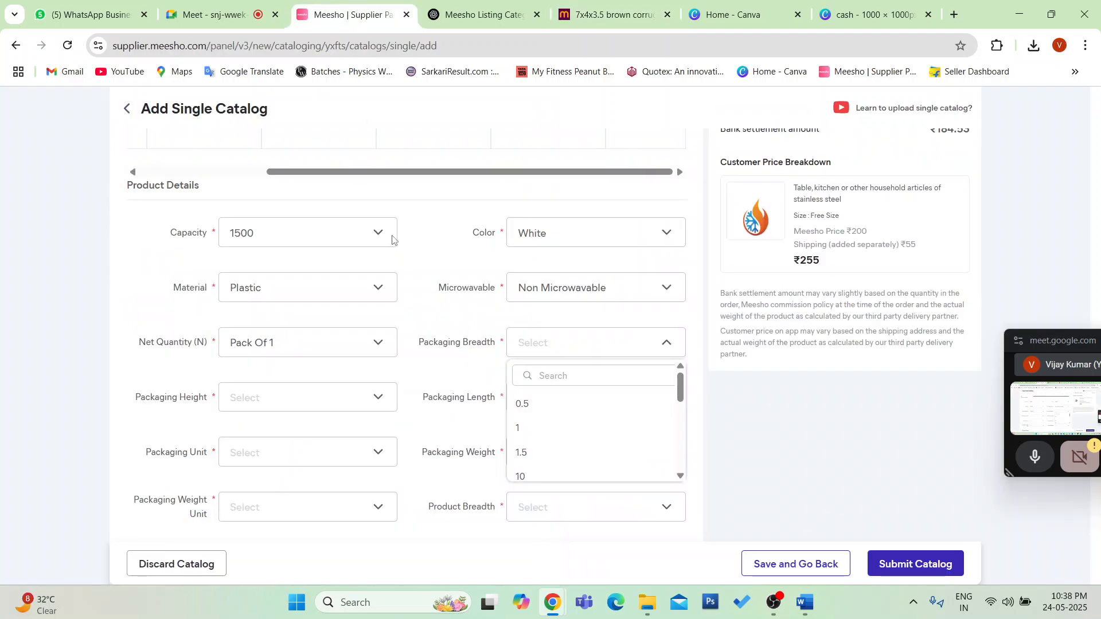
left_click(494, 22)
left_click(353, 13)
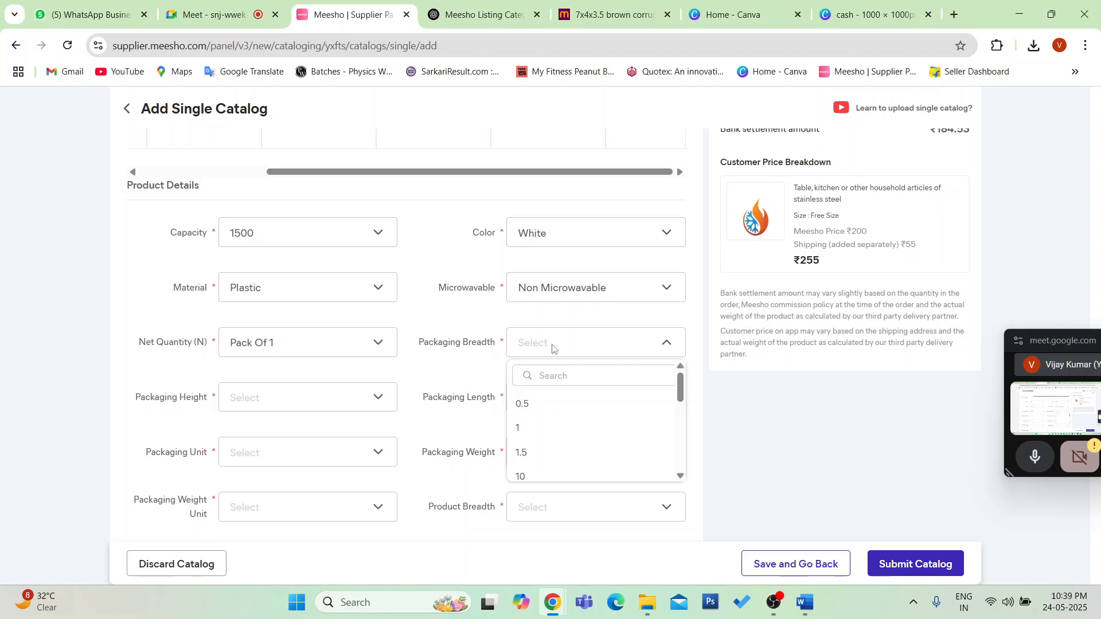
left_click(613, 12)
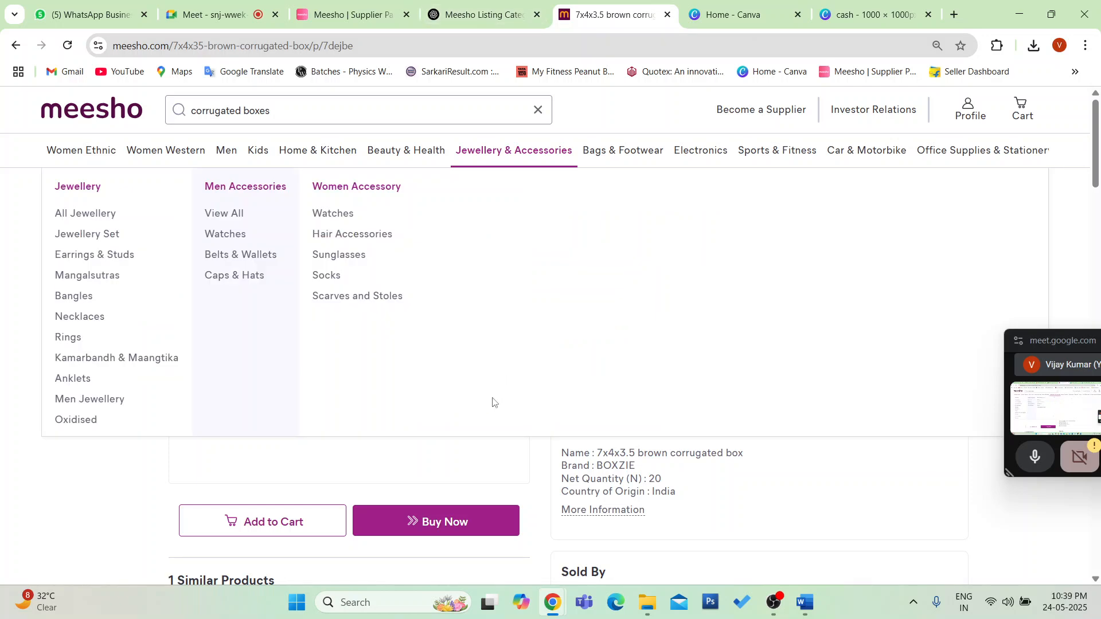
left_click(395, 4)
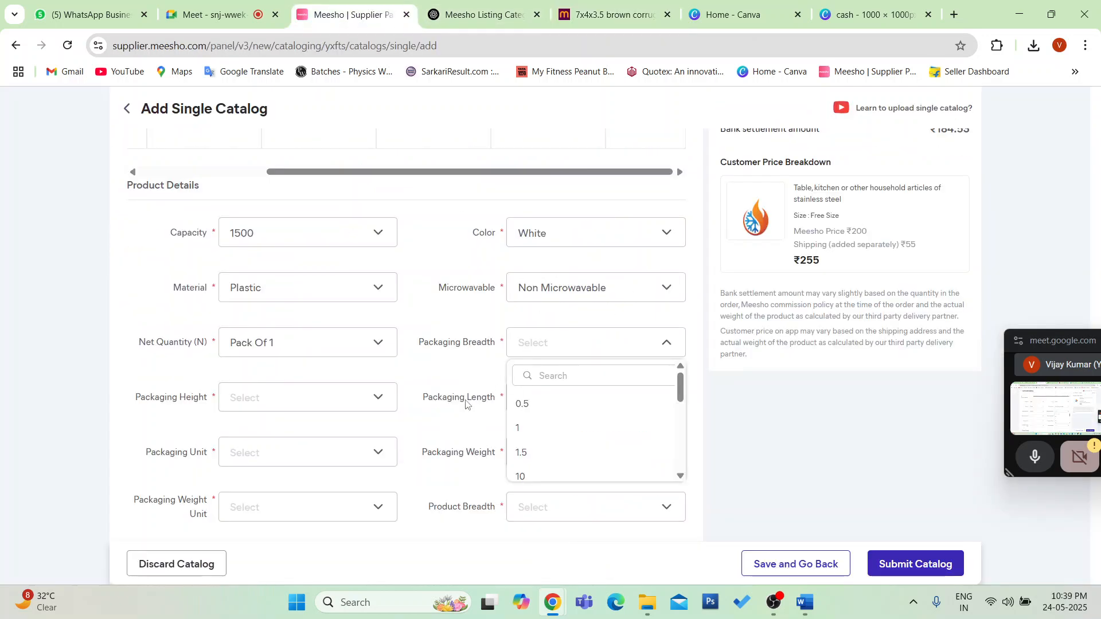
left_click(466, 423)
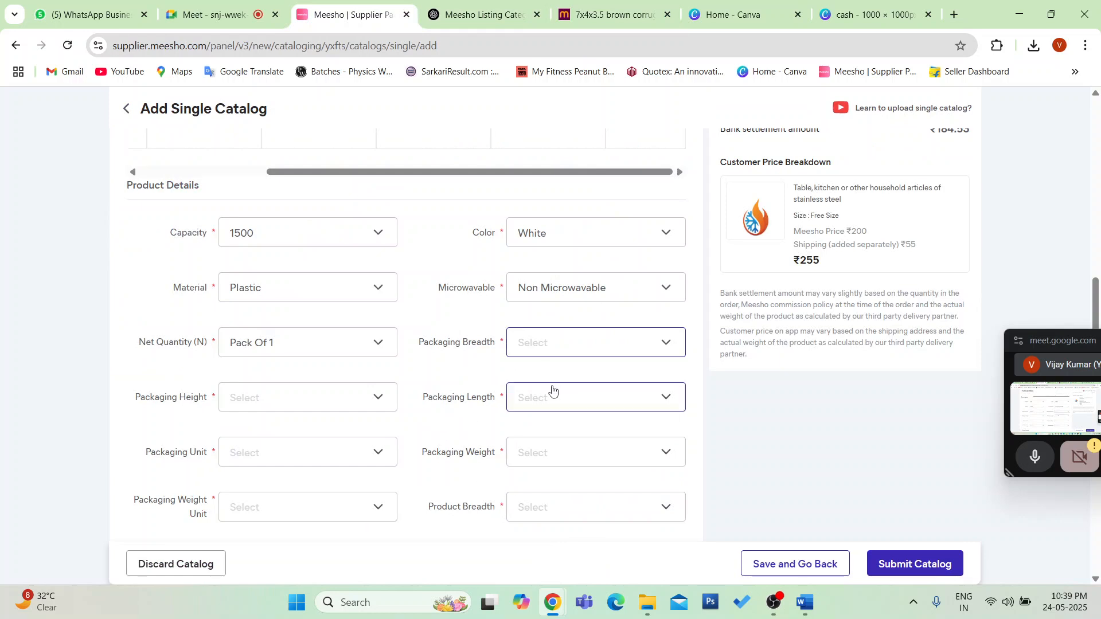
scroll(551, 386, "down", 2)
scroll(552, 396, "down", 1)
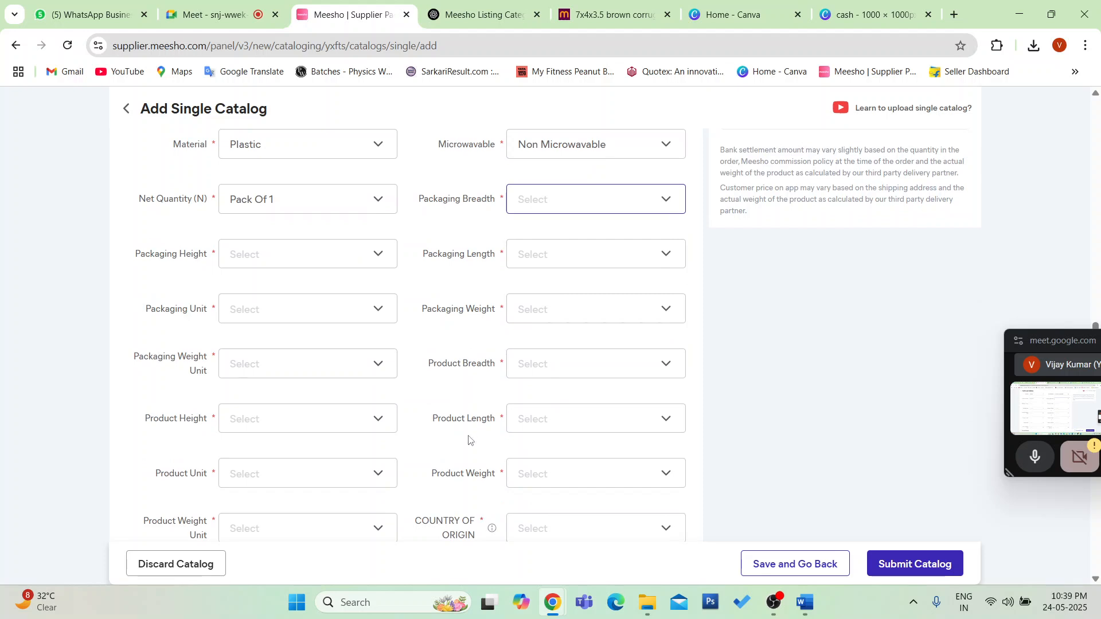
scroll(468, 440, "up", 2)
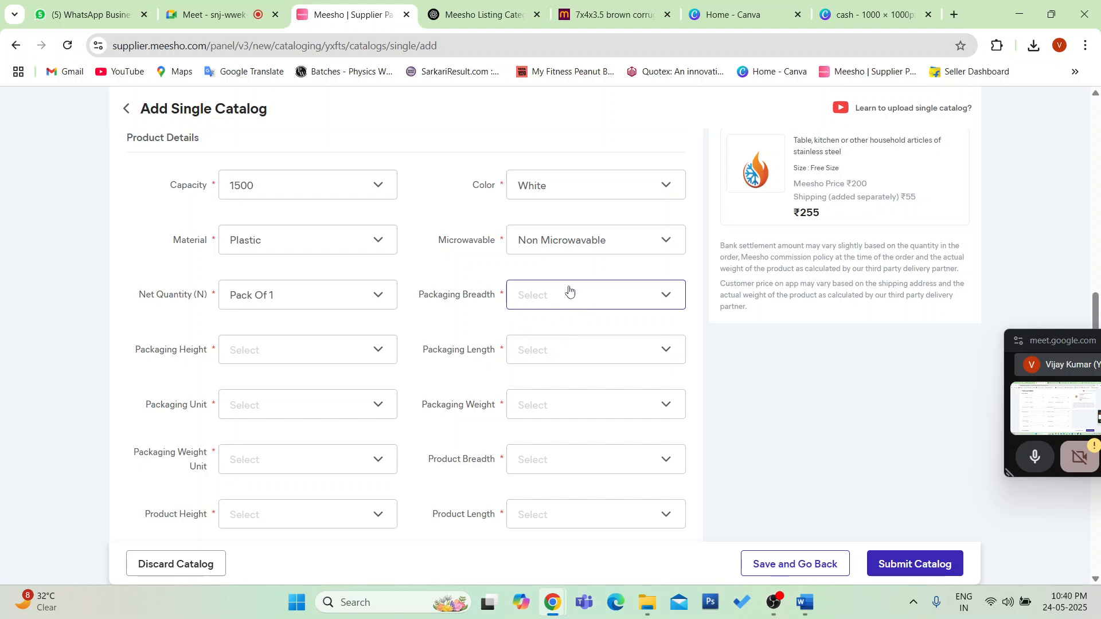
left_click(617, 3)
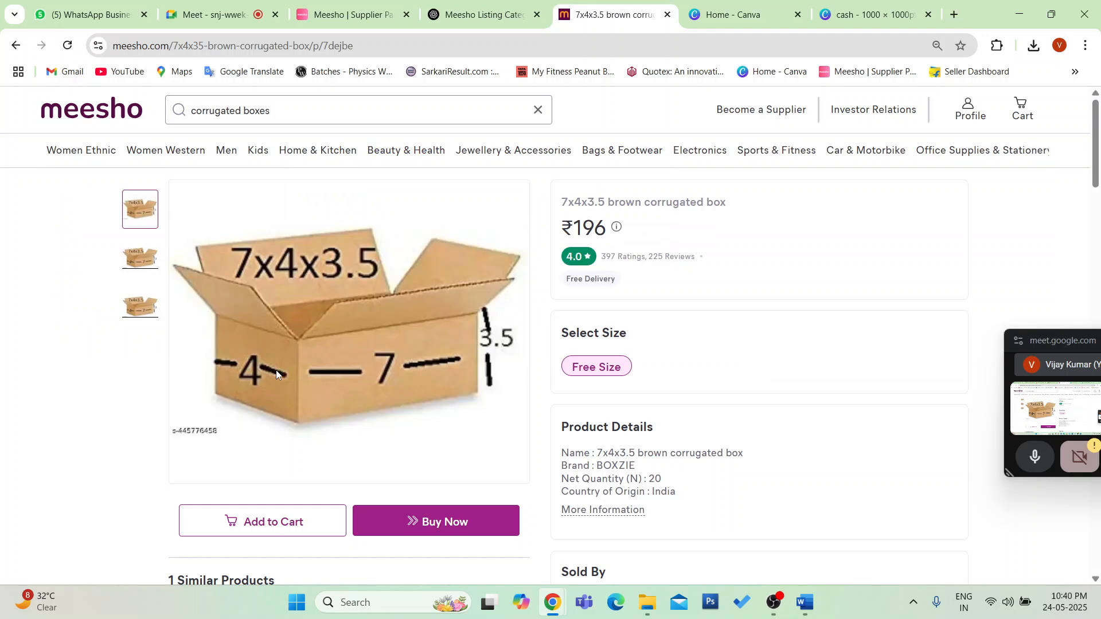
left_click(371, 12)
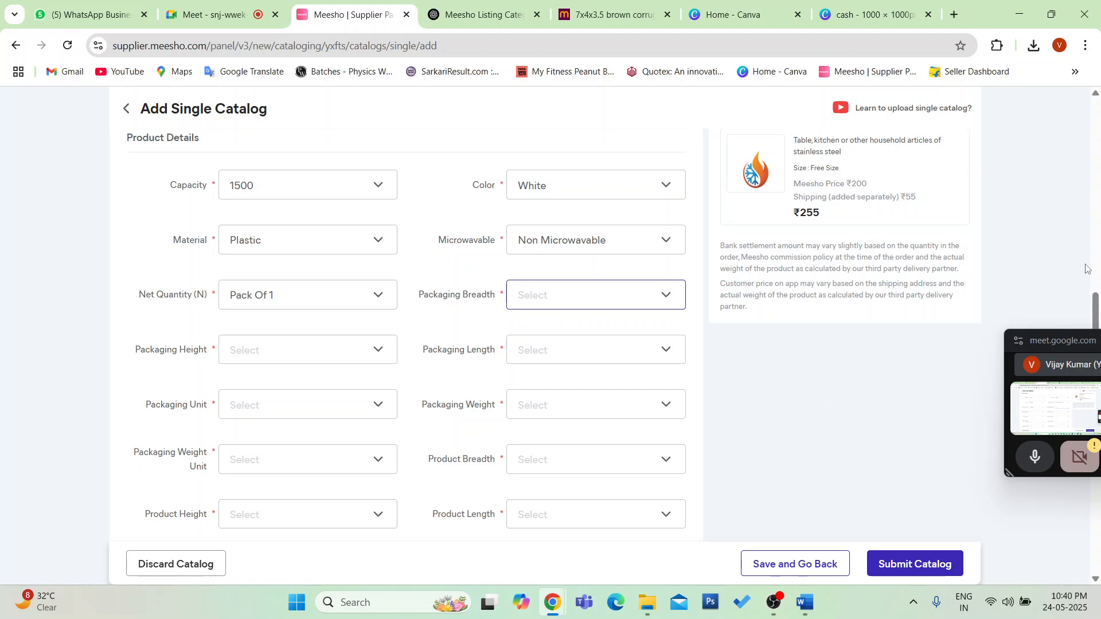
- Enlarge the floating Google Meet window and move it clear of the product details form
left_click_drag(1050, 341, 956, 350)
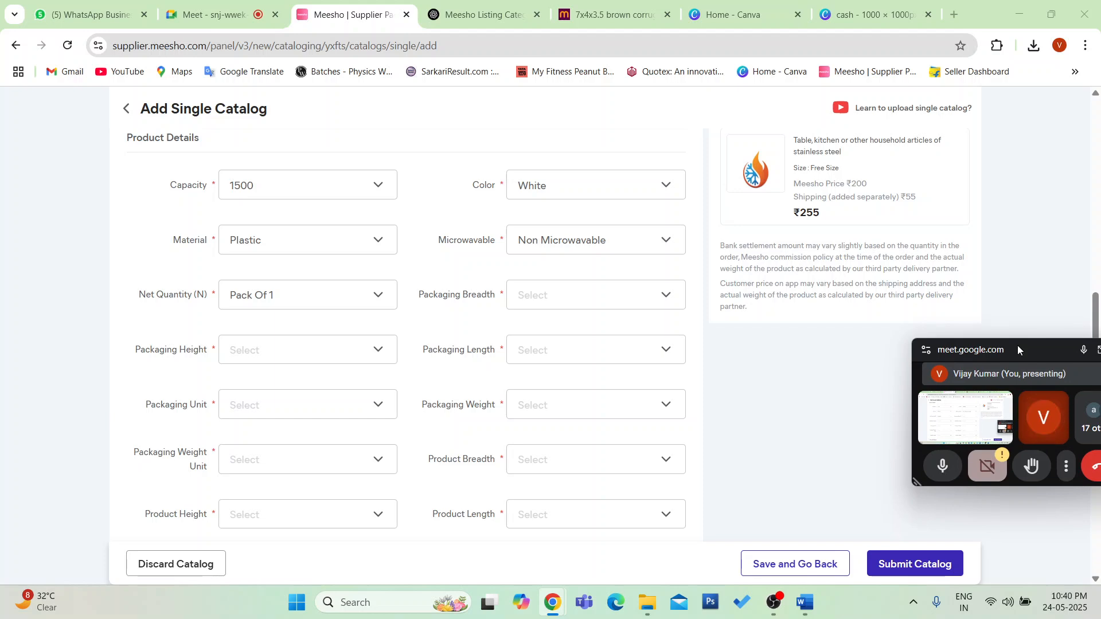
left_click_drag(1018, 347, 907, 334)
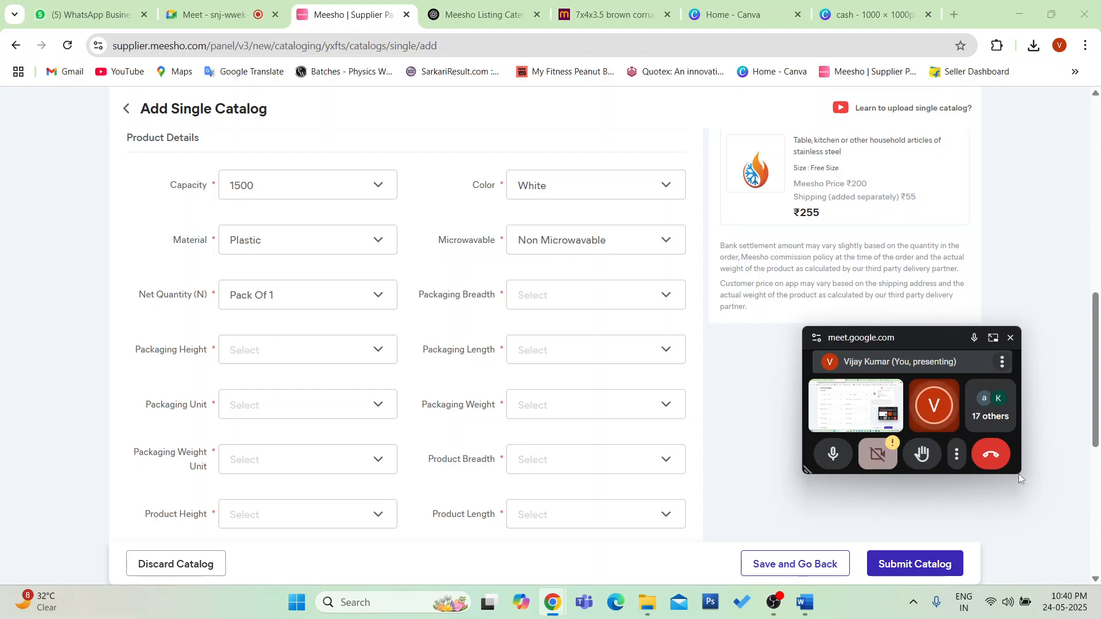
left_click_drag(1018, 481, 1032, 506)
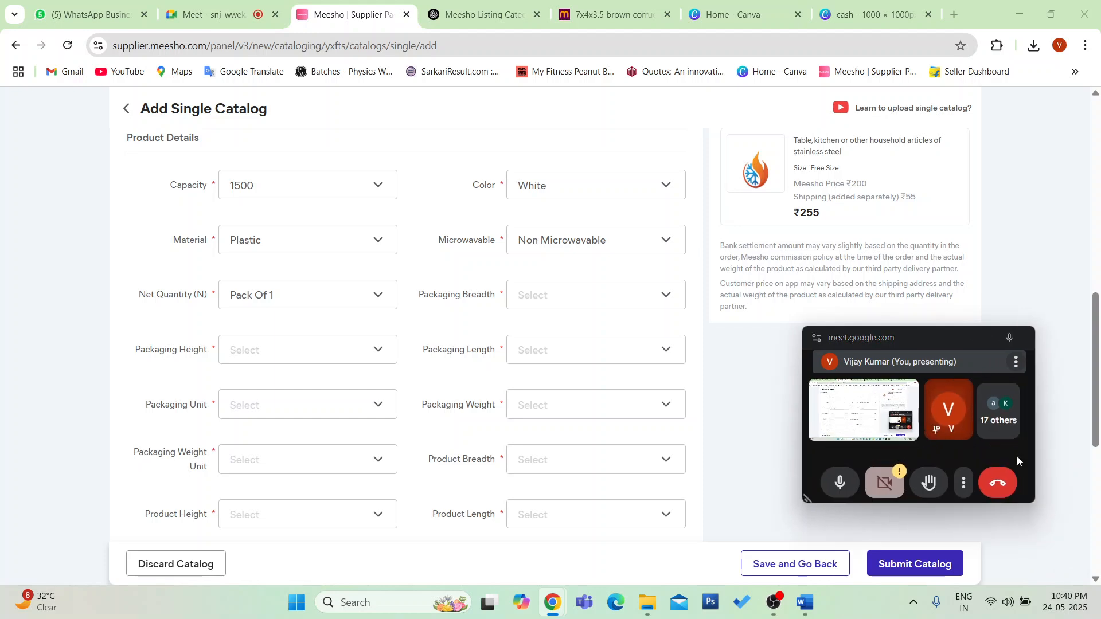
left_click_drag(938, 336, 1097, 345)
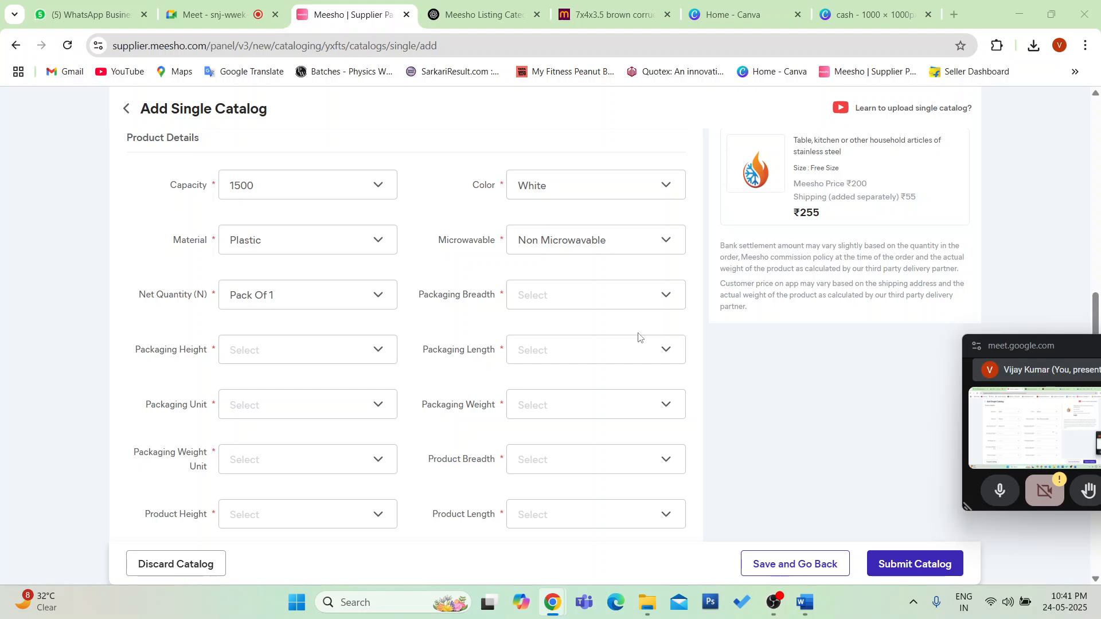
- Review the dimensions marked on the corrugated box listing against the packaging and product dimension fields in the catalog form
left_click(596, 5)
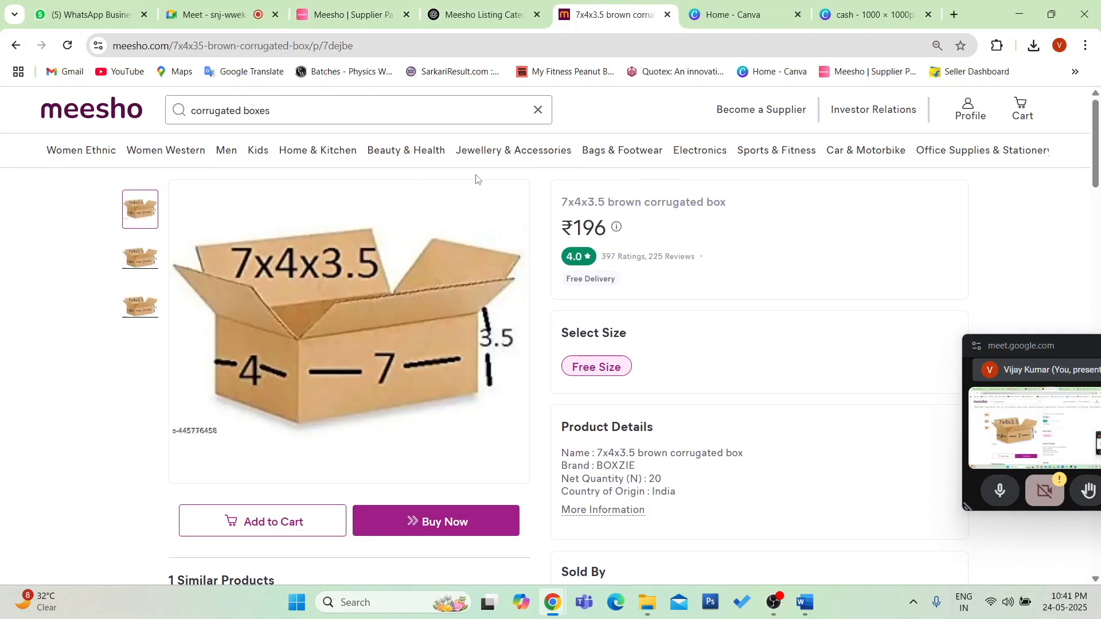
left_click(363, 8)
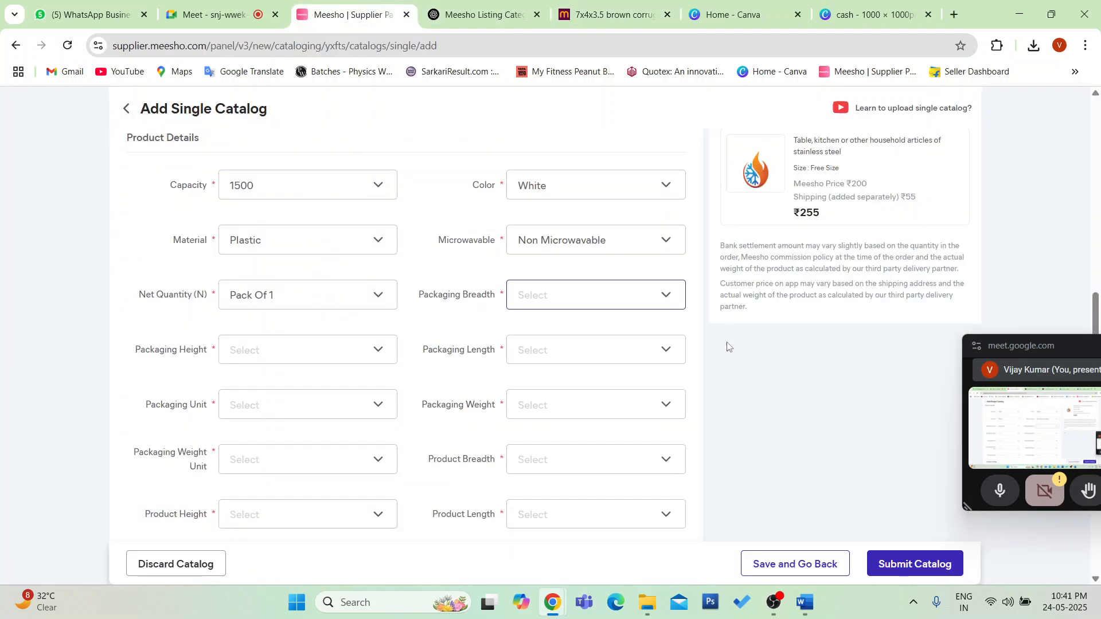
left_click_drag(1014, 348, 911, 345)
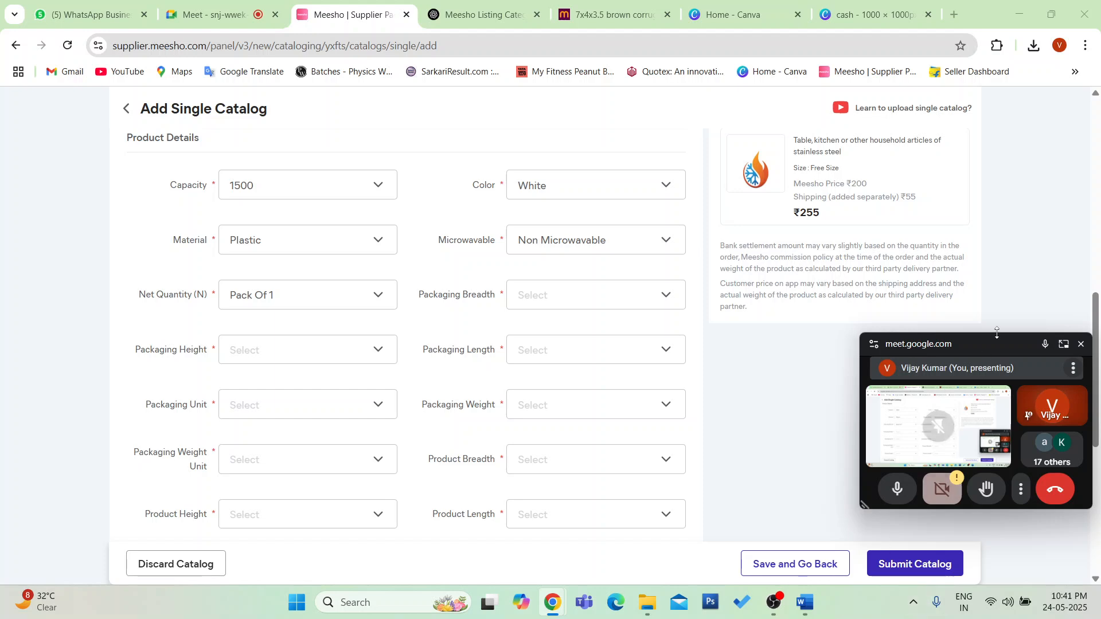
left_click_drag(994, 345, 1100, 358)
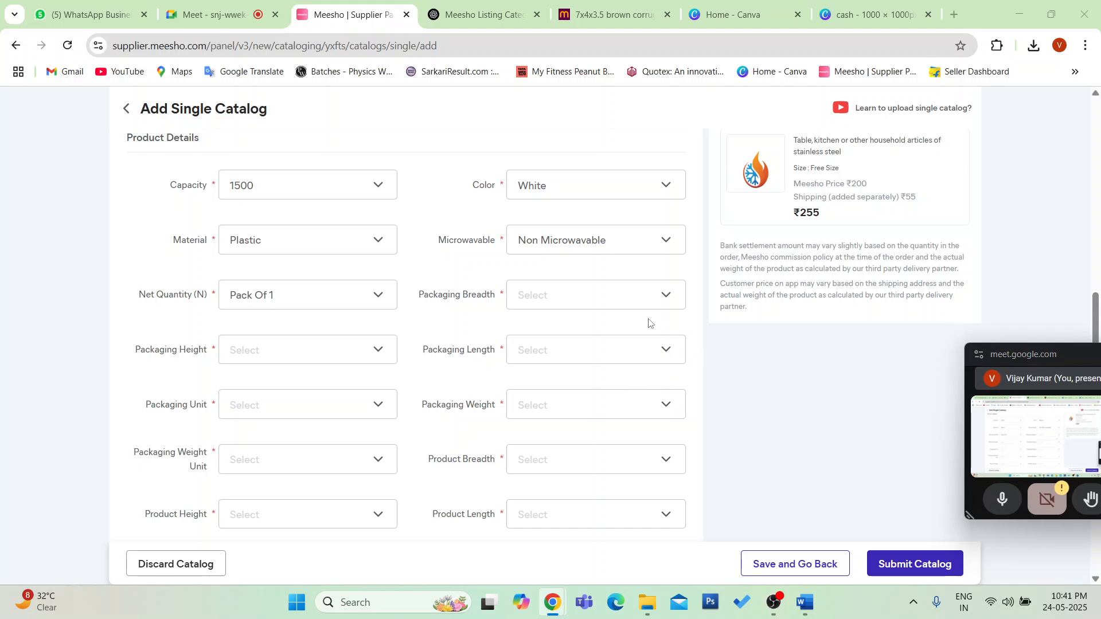
scroll(706, 366, "down", 1)
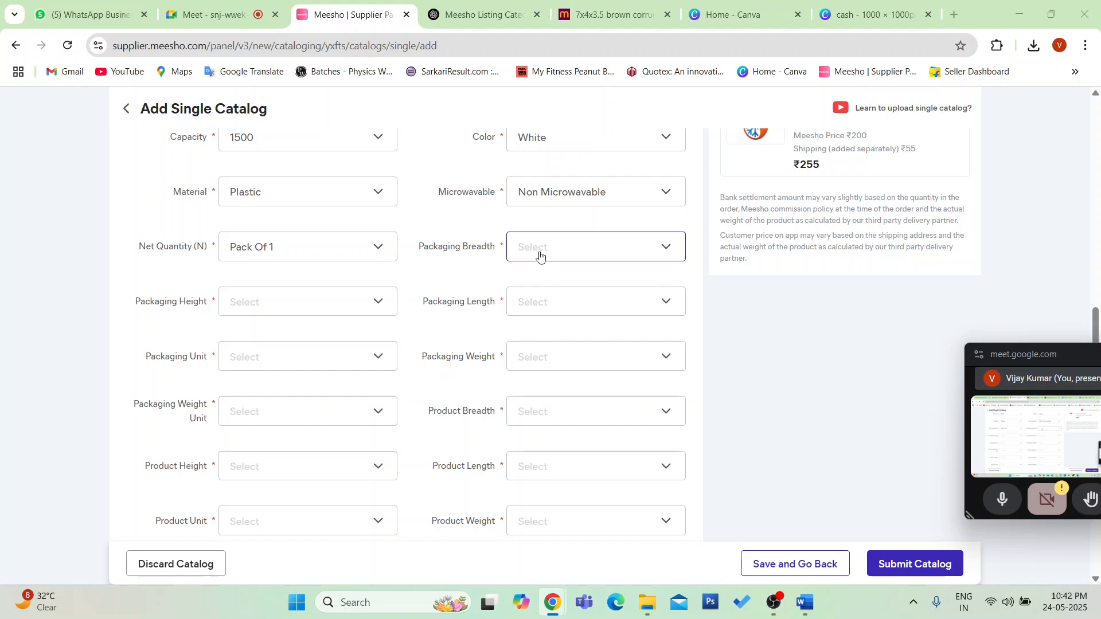
left_click(1020, 12)
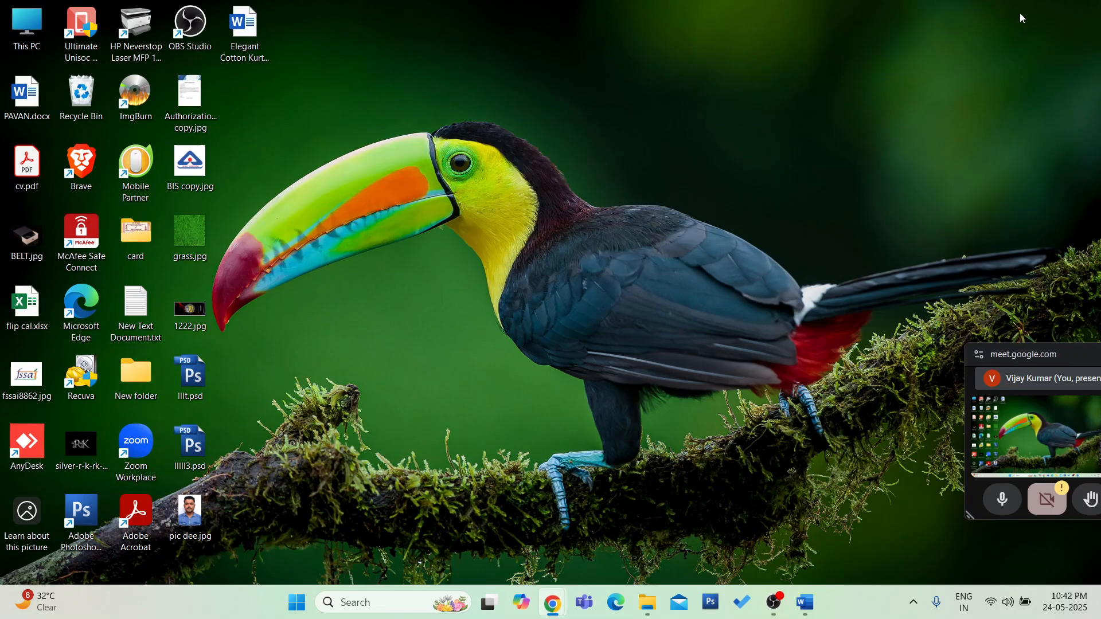
double_click(24, 25)
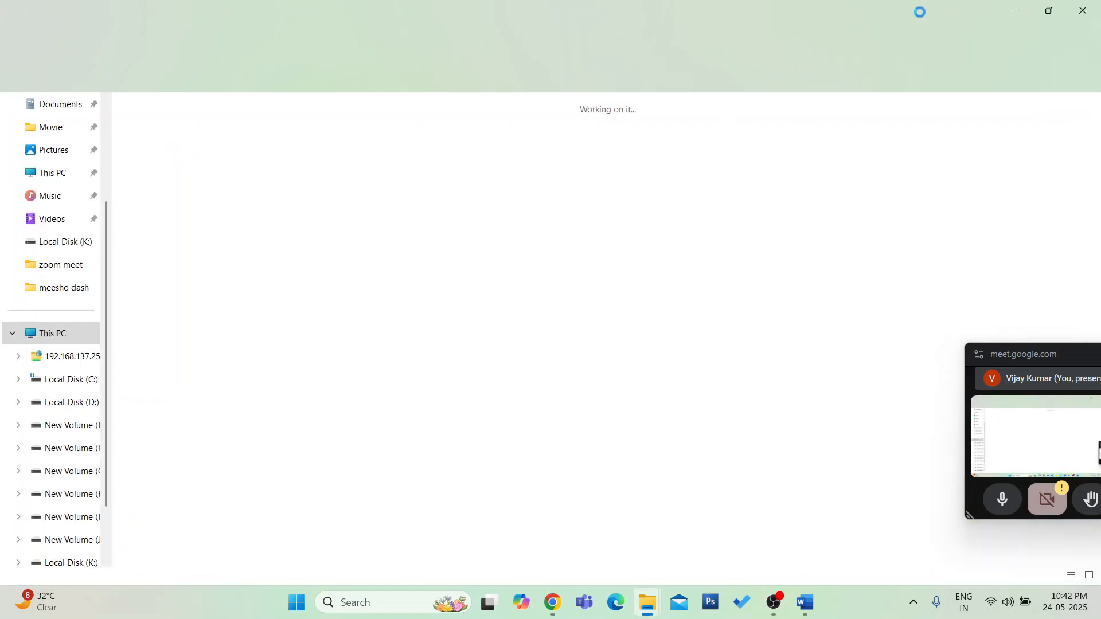
left_click(1086, 10)
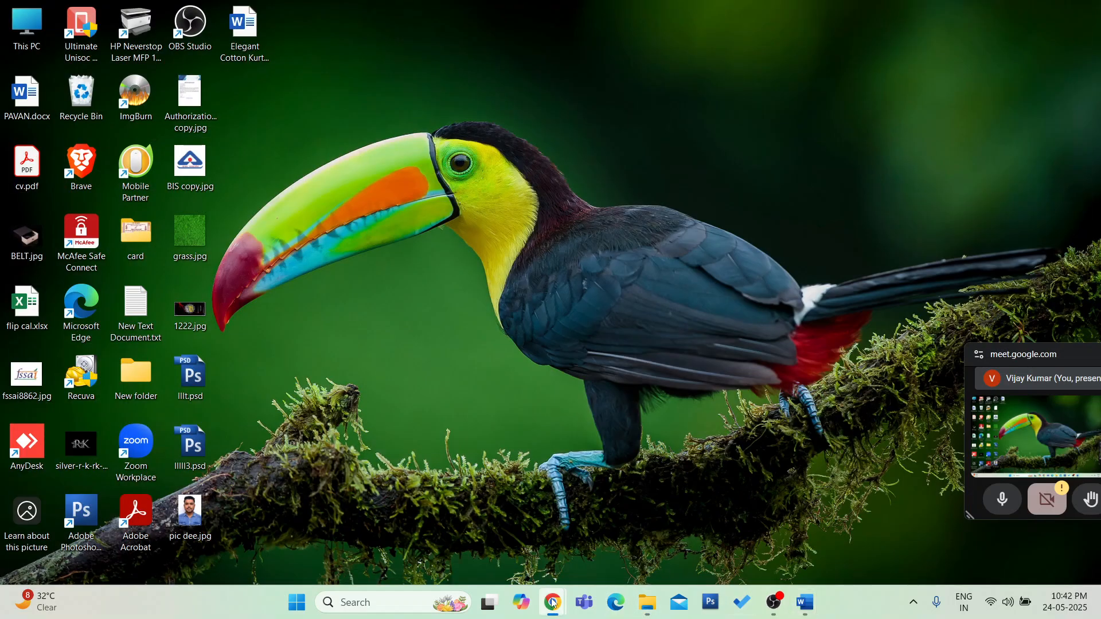
mouse_move(553, 603)
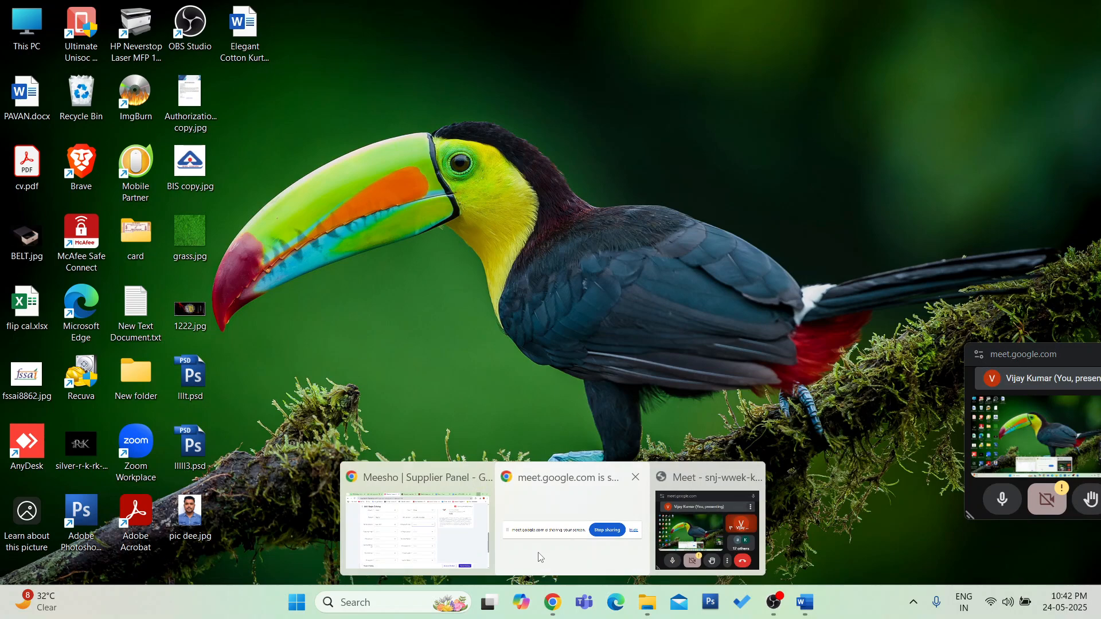
left_click(444, 551)
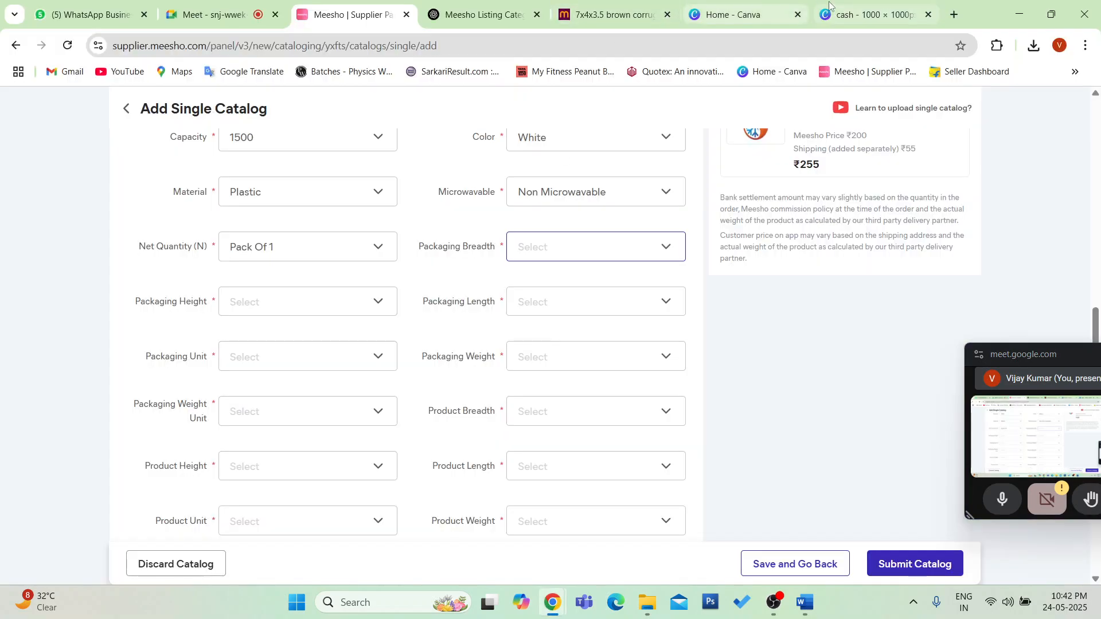
- Switch to the "cash" design in Canva and delete the open casserole image from the page
left_click(860, 14)
left_click(726, 5)
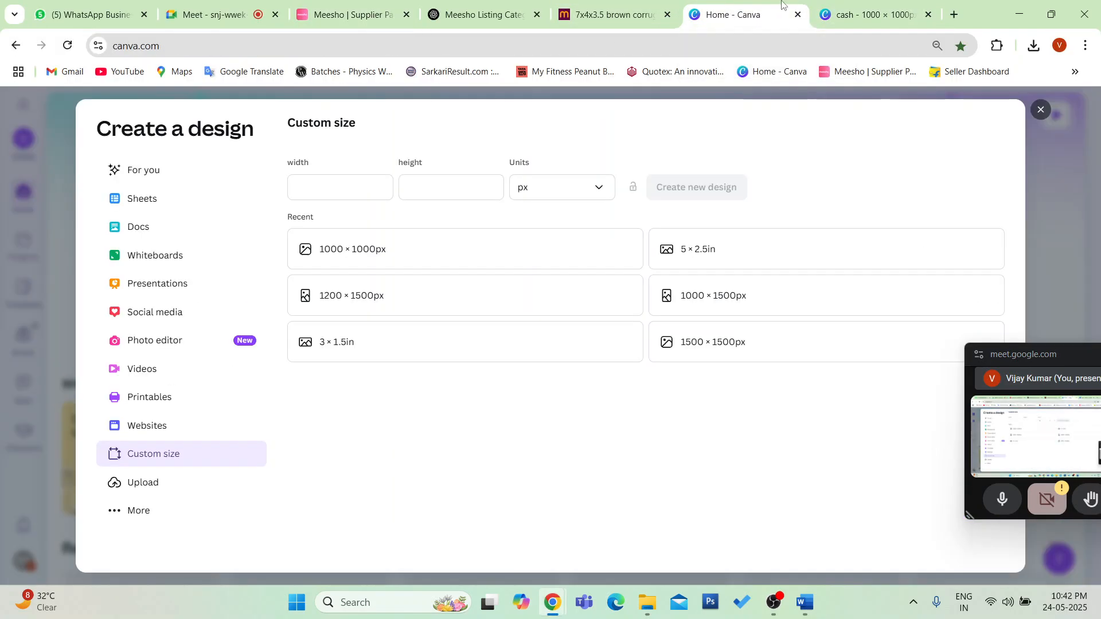
left_click(858, 15)
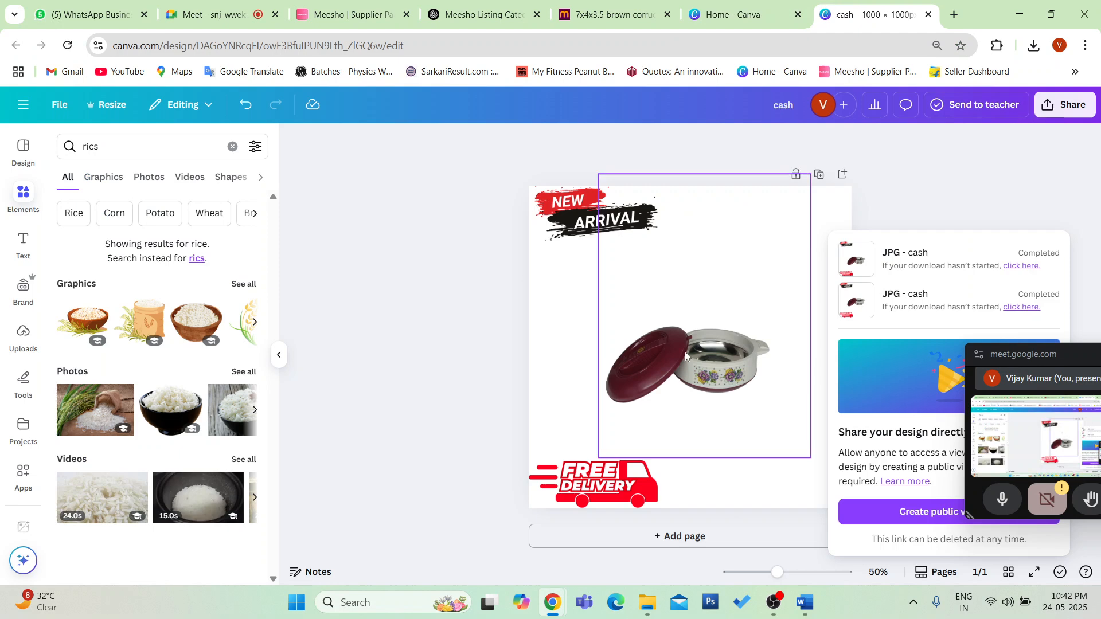
left_click_drag(686, 356, 631, 303)
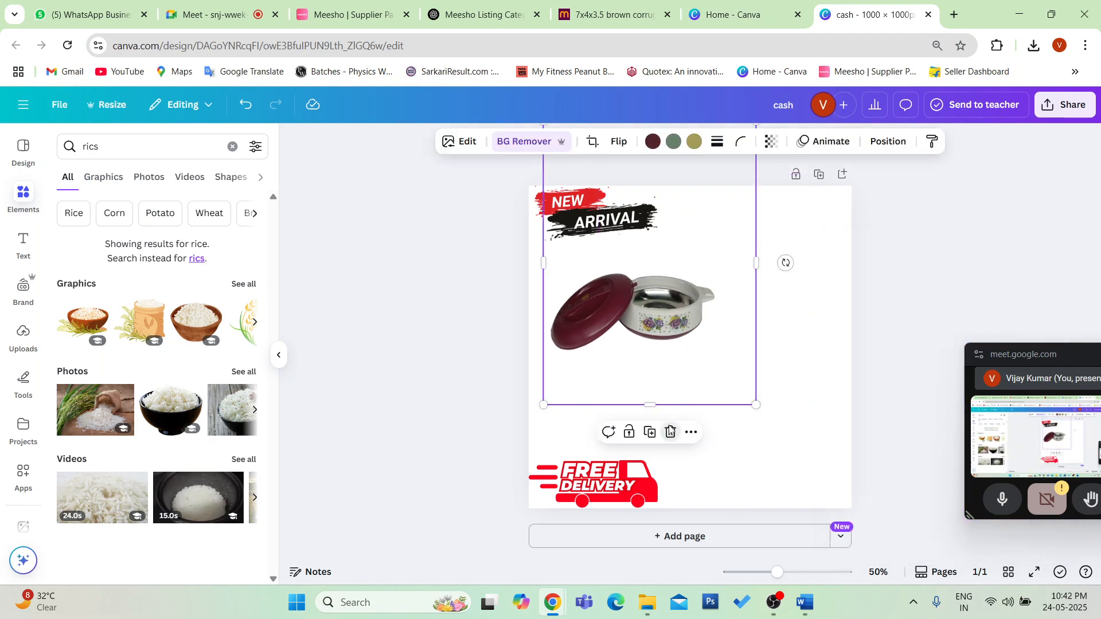
left_click(670, 431)
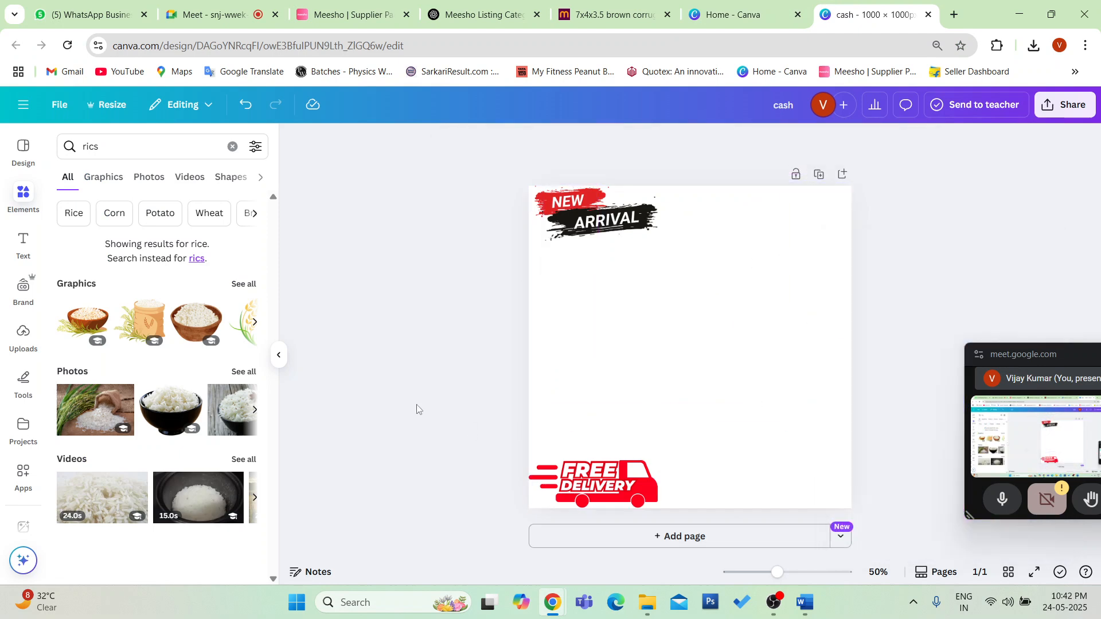
- Add the uploaded photo of the closed maroon-lid casserole to the page and remove its background
left_click(24, 354)
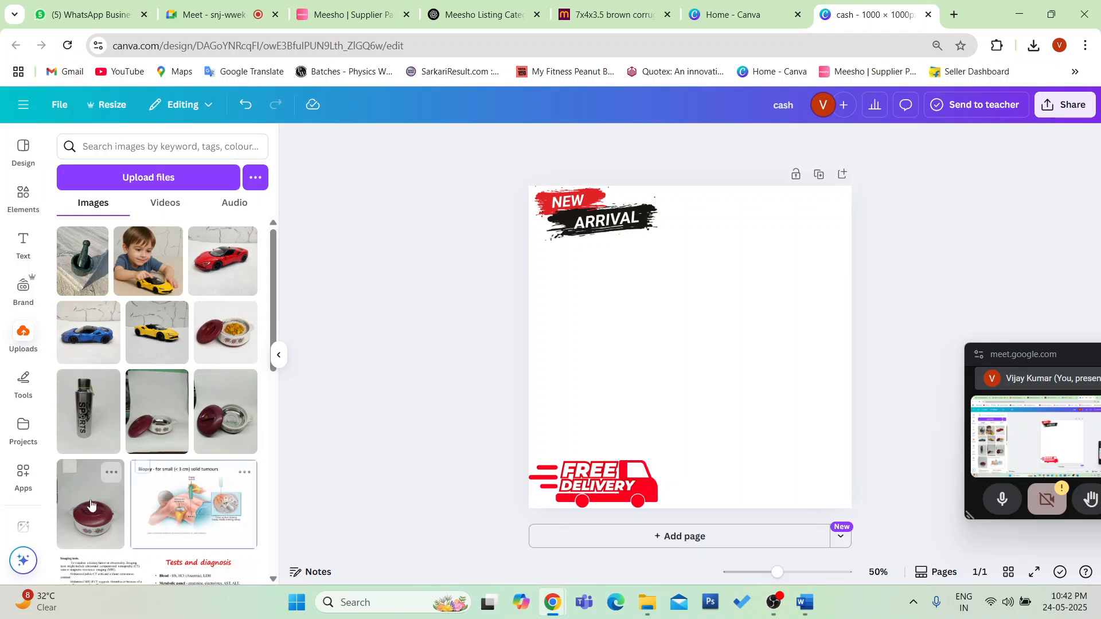
left_click(90, 524)
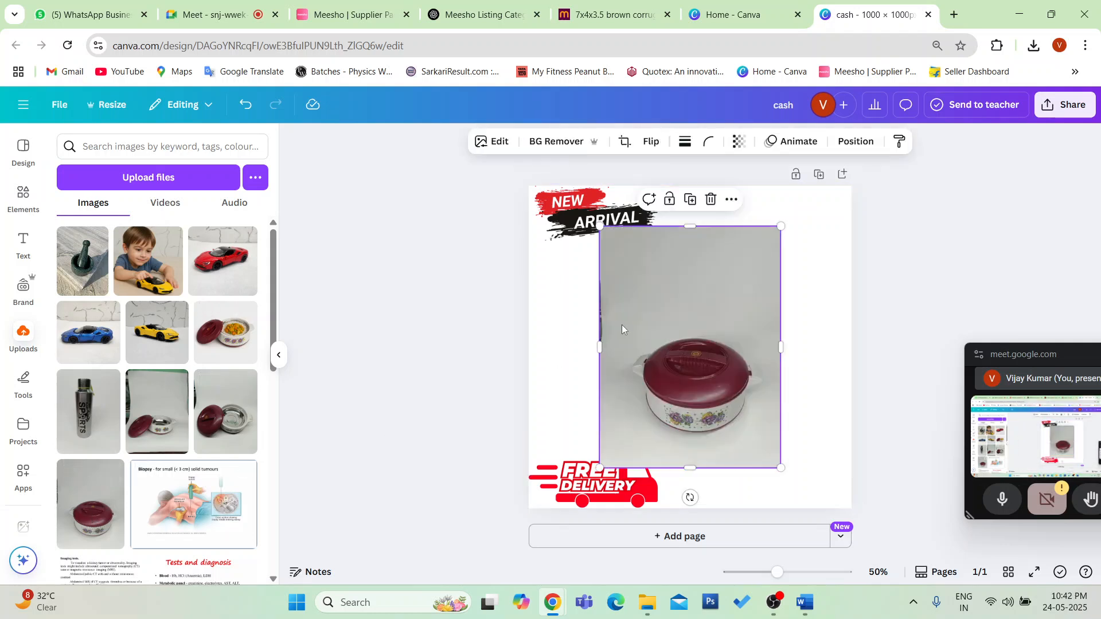
left_click(523, 141)
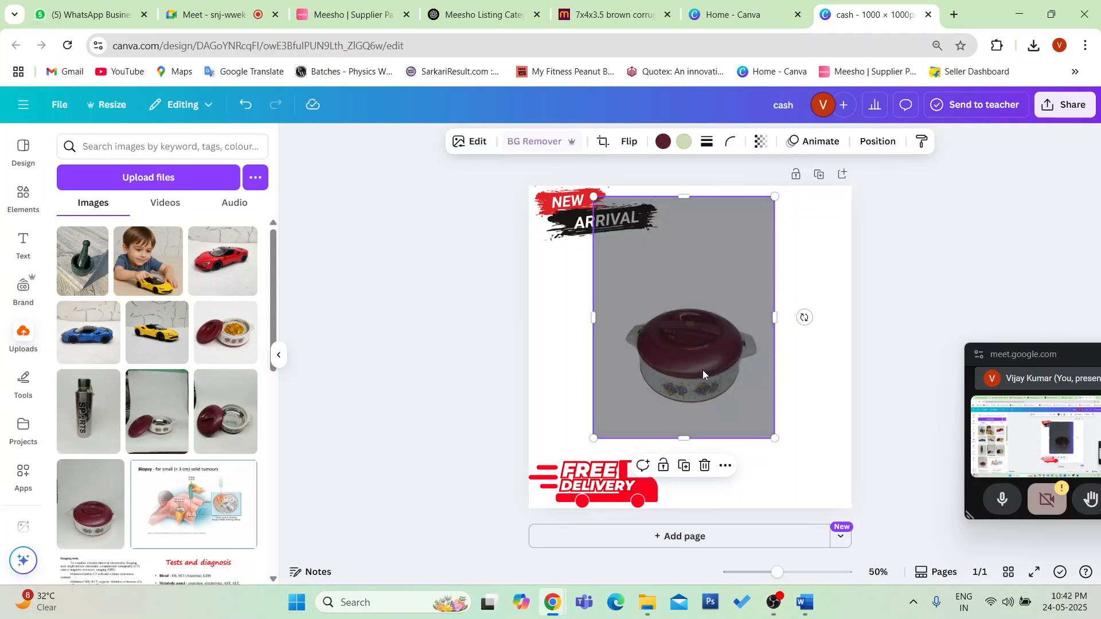
- Enlarge the casserole image between the New Arrival and Free Delivery graphics and extend its lower crop edge to include the whole base
left_click_drag(775, 317, 887, 317)
left_click_drag(760, 340, 677, 293)
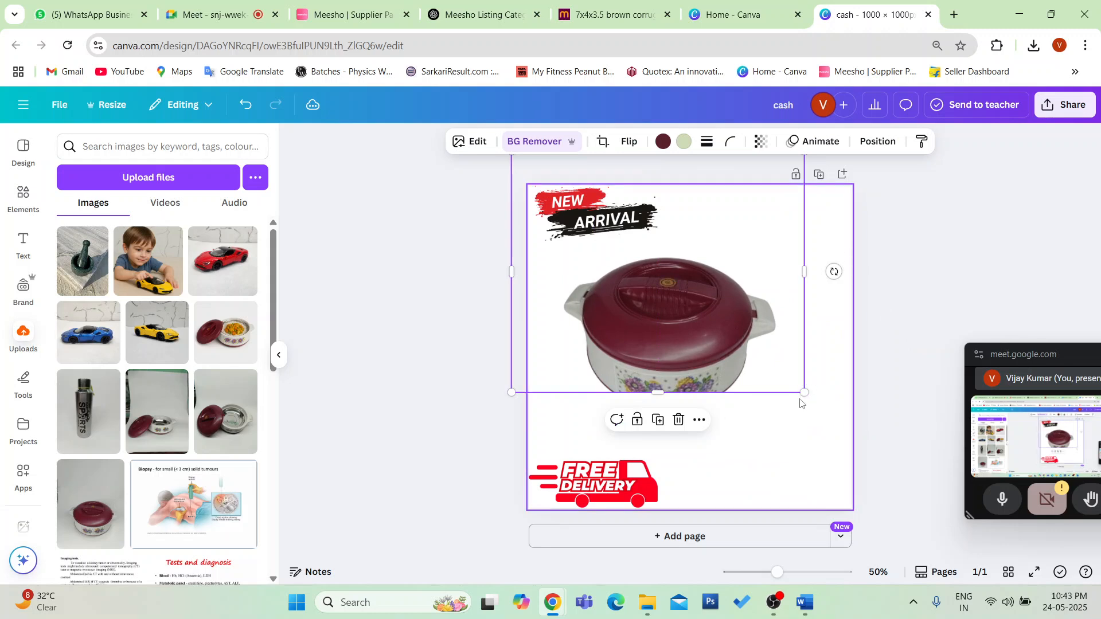
mouse_move(803, 391)
left_mouse_down()
mouse_move(806, 420)
mouse_move(818, 405)
left_mouse_up()
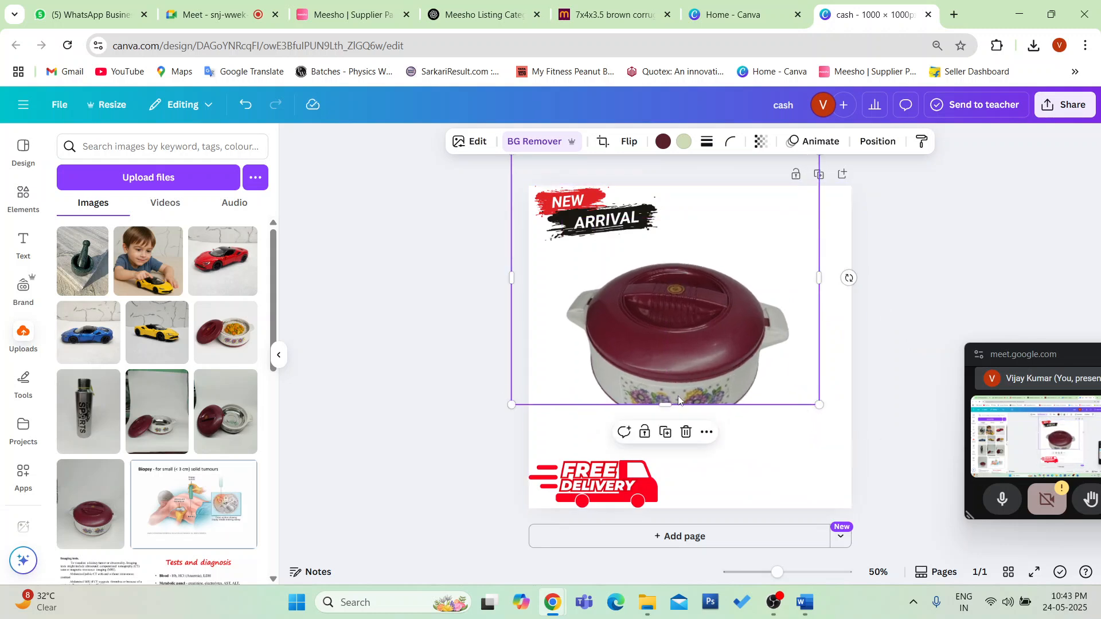
left_click_drag(665, 404, 665, 502)
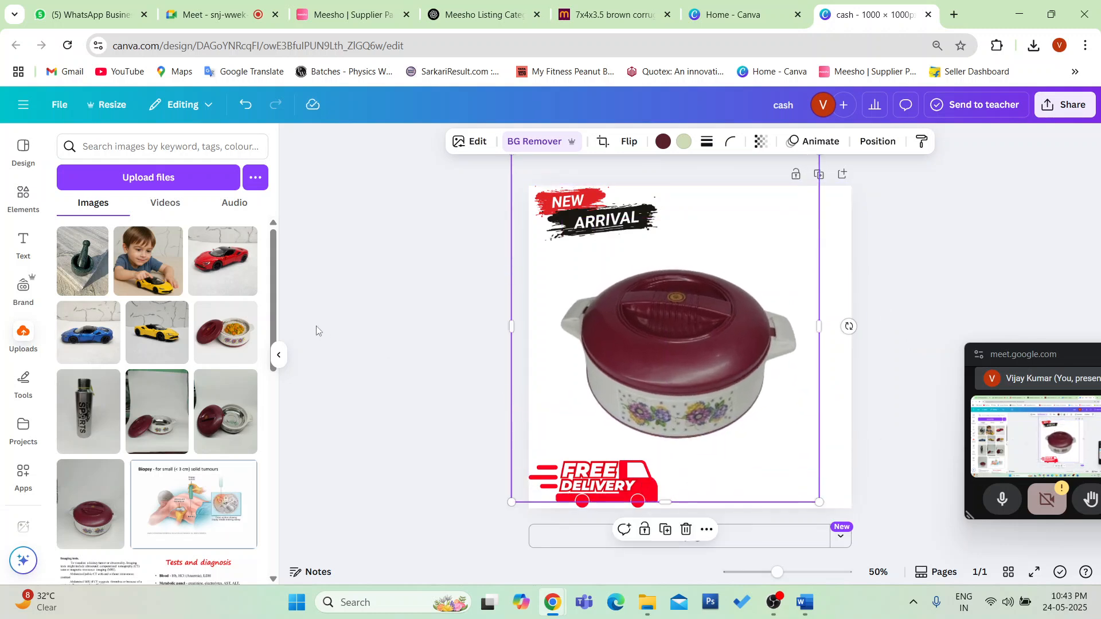
left_click(365, 317)
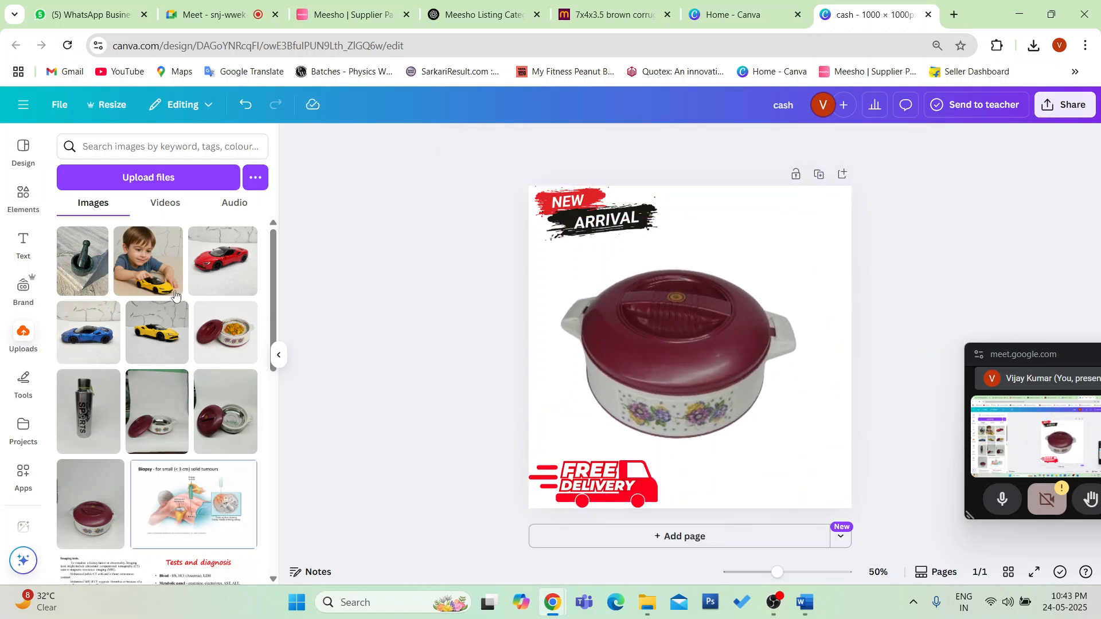
- Try to lay a plain straight line across the casserole lid as a dimension marker, and delete it
left_click(25, 197)
left_click(140, 147)
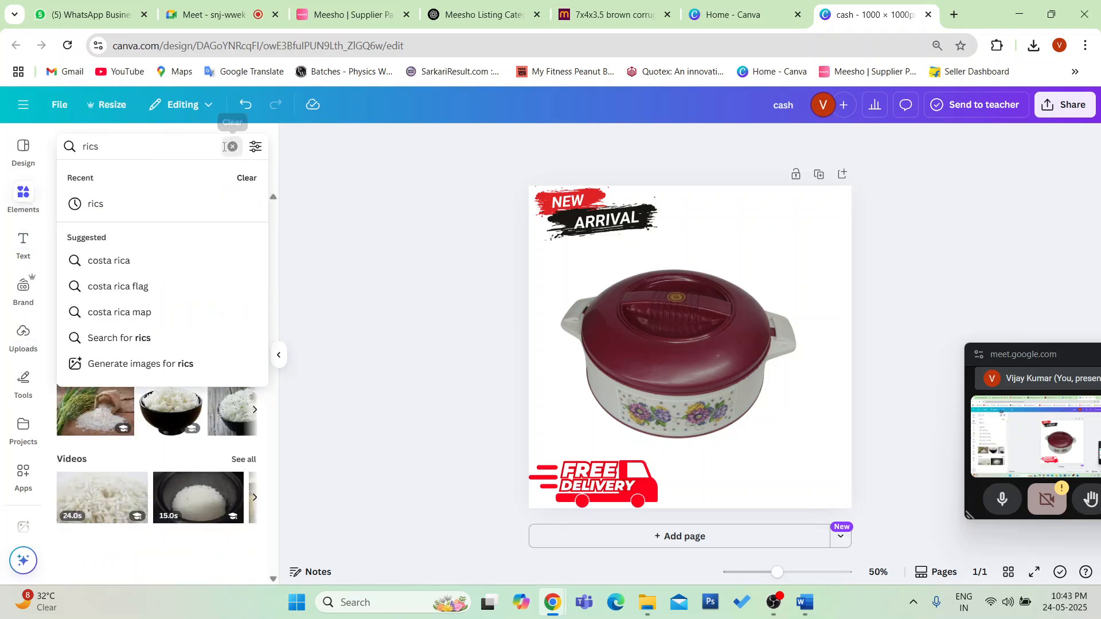
left_click(230, 145)
type("line")
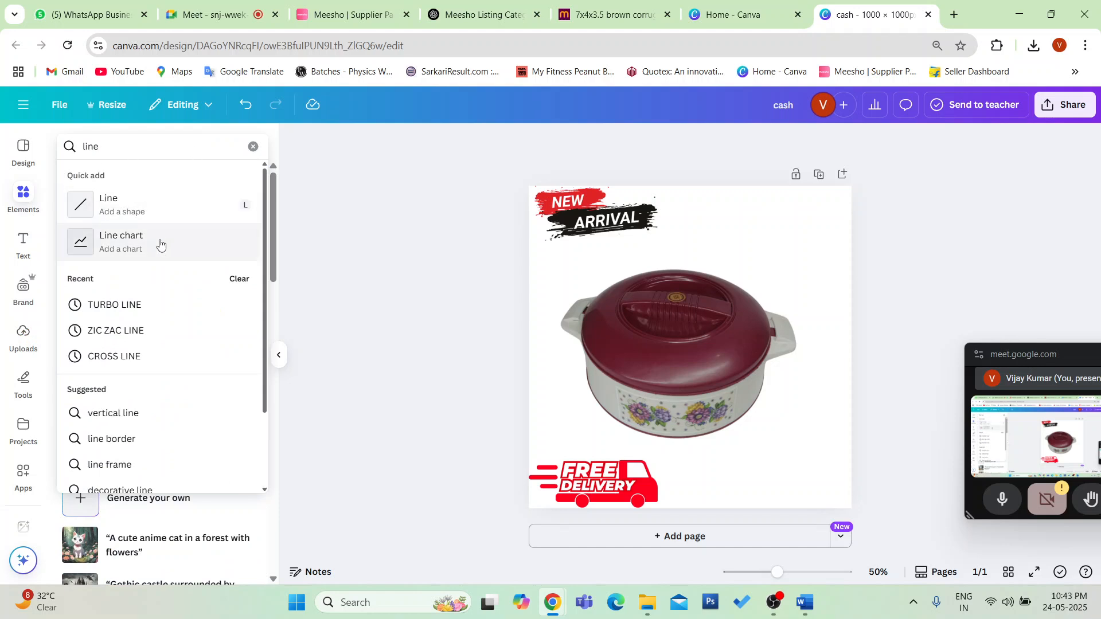
left_click(197, 213)
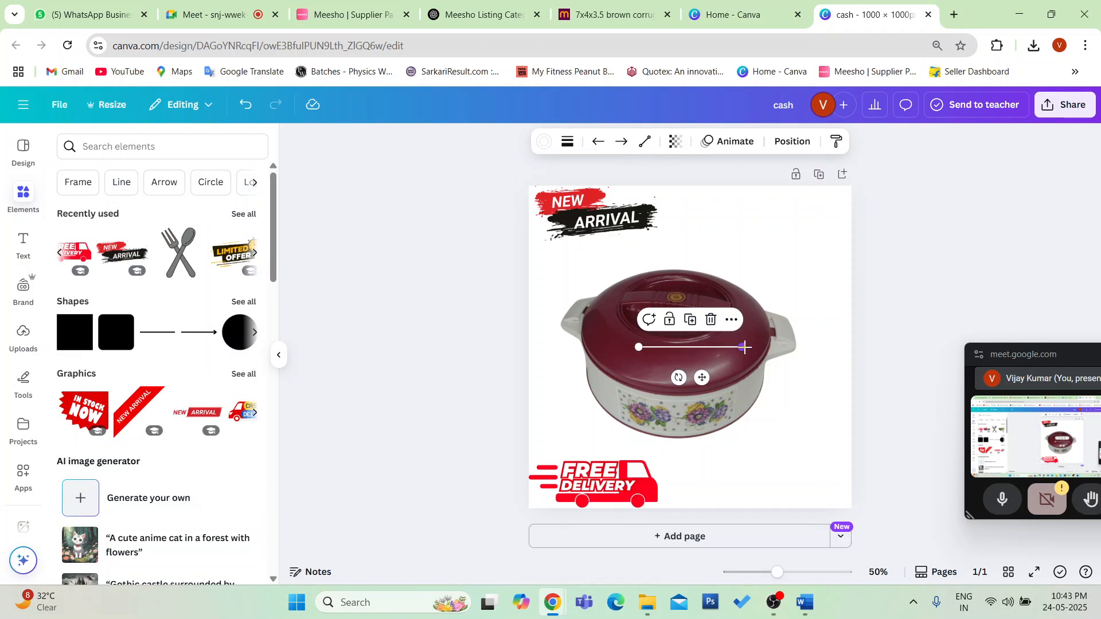
left_click_drag(739, 347, 819, 344)
mouse_move(741, 376)
left_mouse_down()
mouse_move(719, 366)
mouse_move(729, 375)
left_mouse_up()
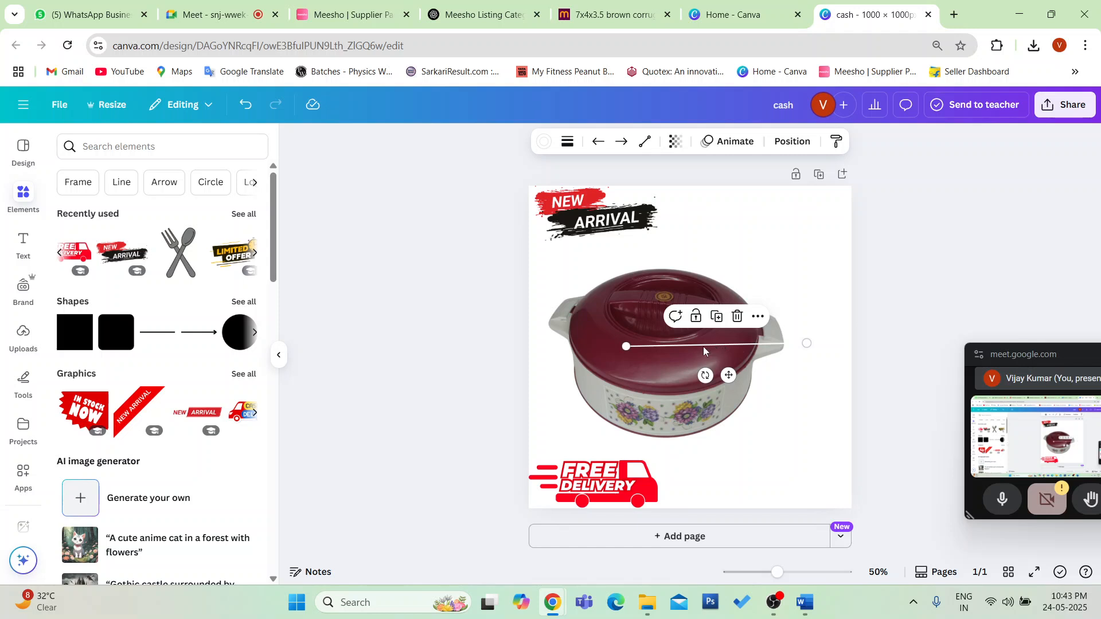
key("ctrl+z")
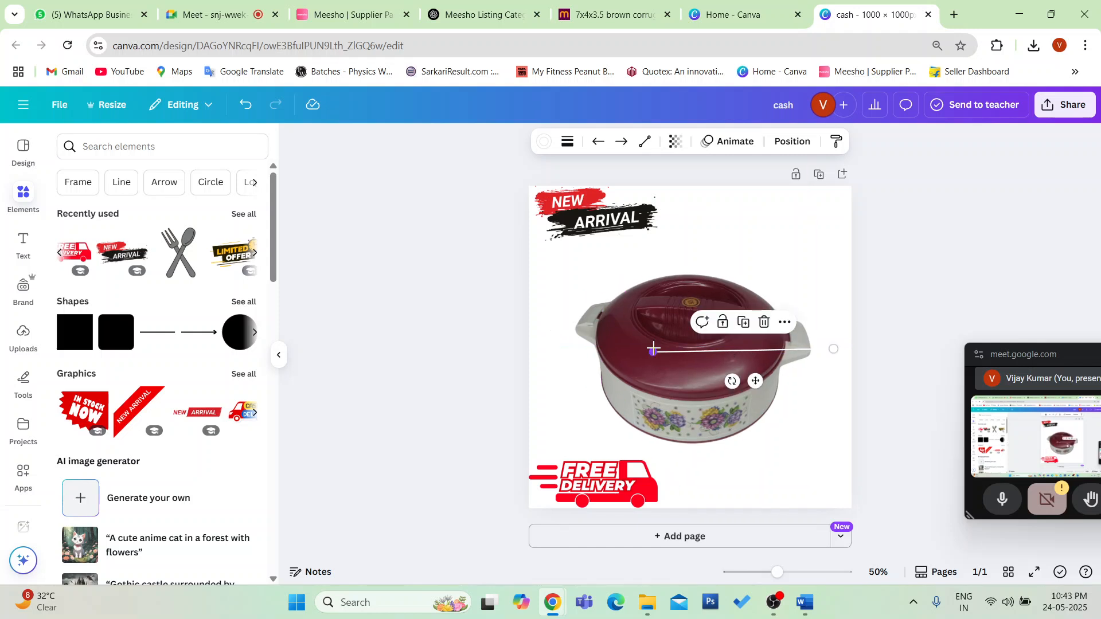
left_click_drag(654, 349, 645, 347)
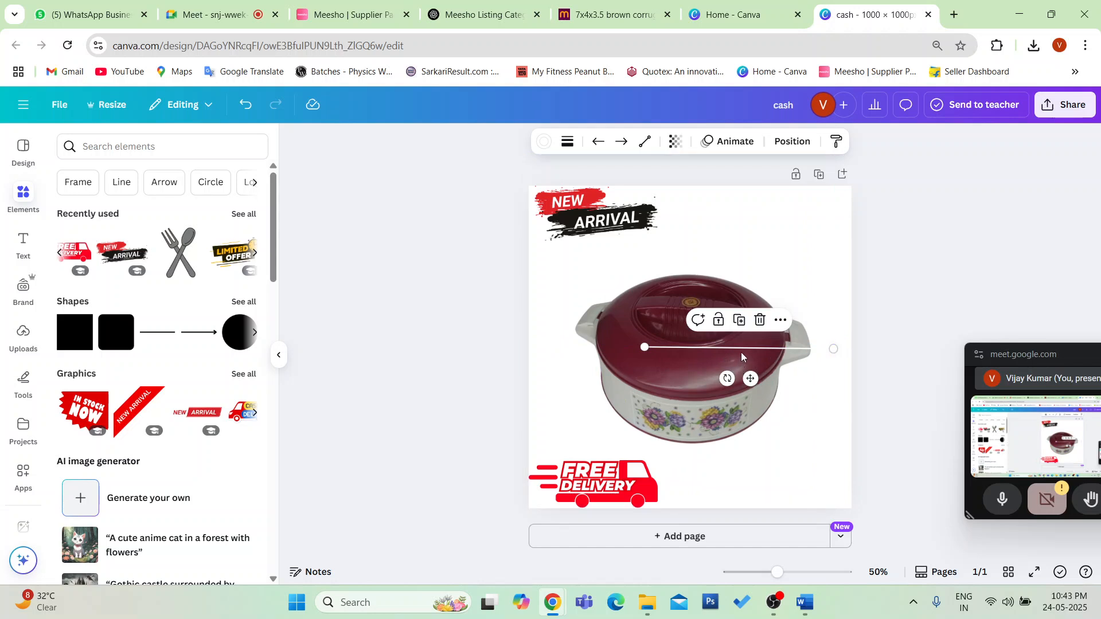
mouse_move(743, 353)
left_mouse_down()
mouse_move(731, 374)
mouse_move(724, 351)
left_mouse_up()
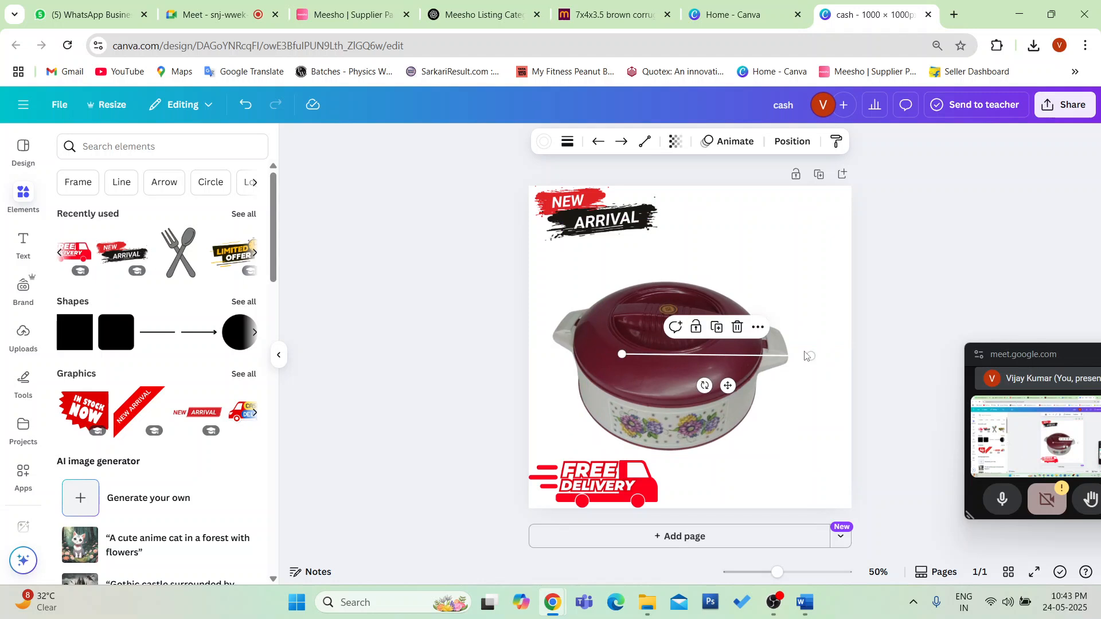
left_click_drag(809, 356, 757, 305)
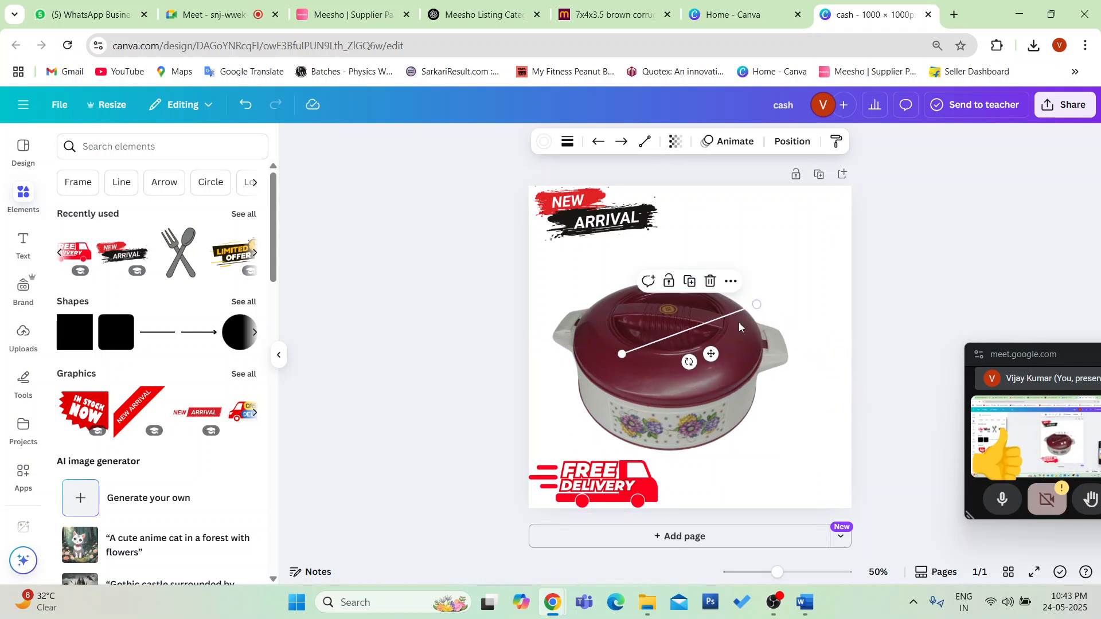
left_click(711, 282)
- Search the elements for "black line" and add the thick vertical black line graphic to the page
left_click(191, 142)
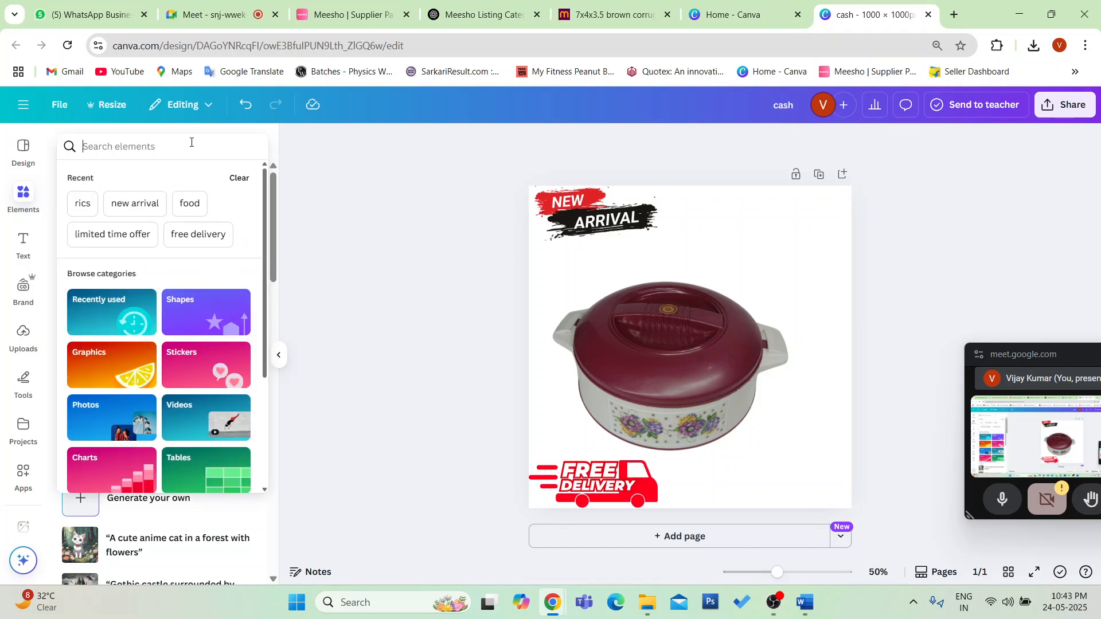
type("black line")
key("Return")
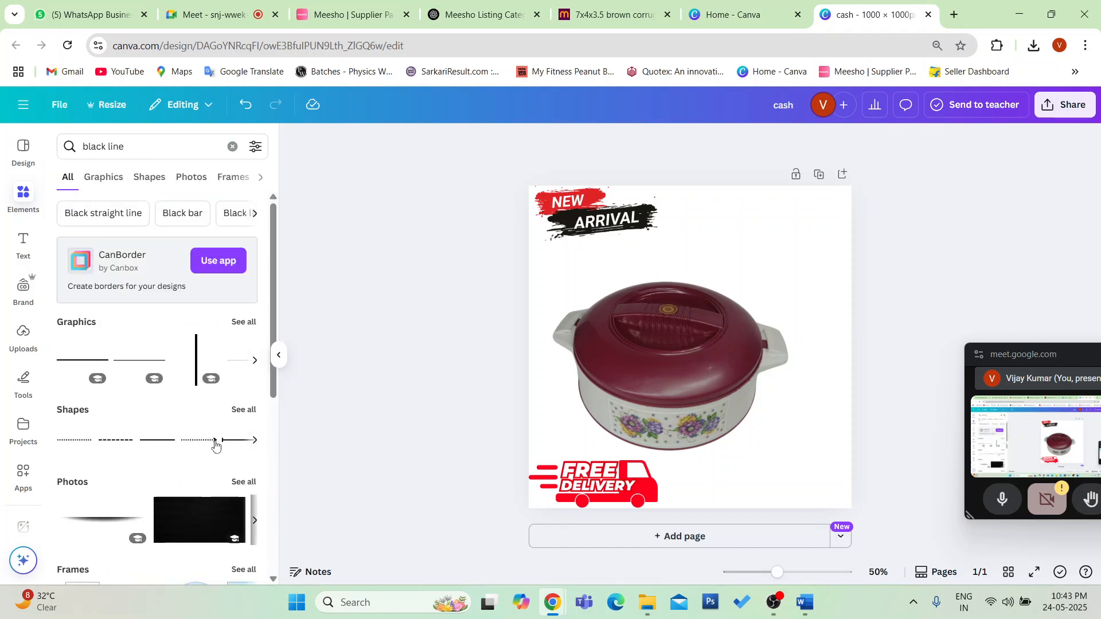
left_click(198, 358)
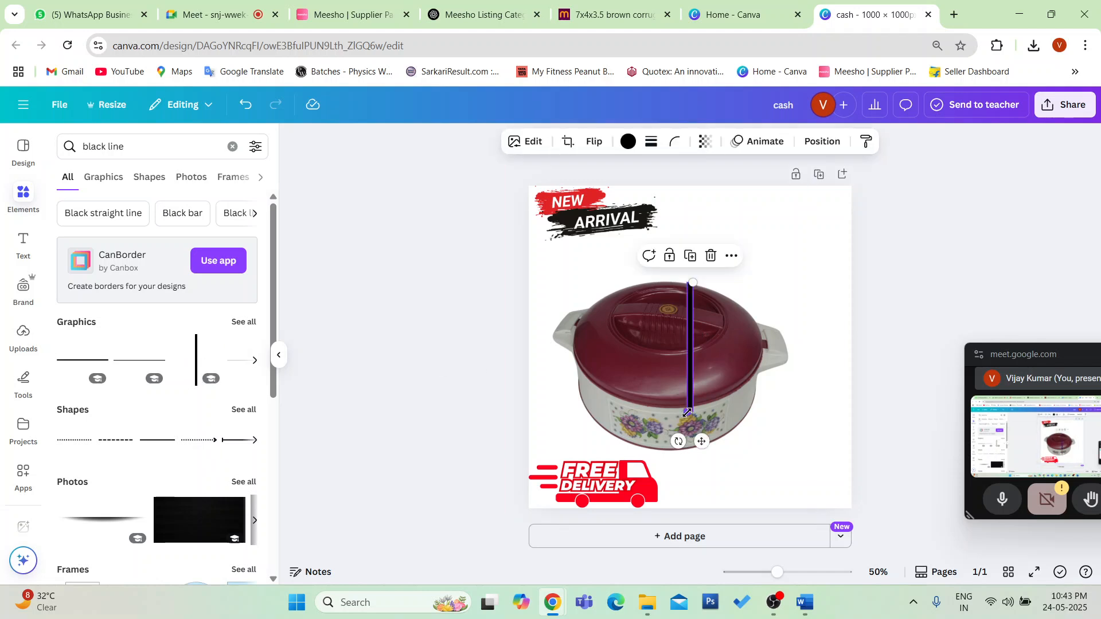
- Lengthen the black line, rotate it to nearly horizontal and place it across the casserole lid from handle to handle
left_click_drag(687, 422, 690, 480)
left_click_drag(691, 356, 674, 333)
left_click_drag(687, 481, 542, 360)
left_click_drag(659, 369, 661, 328)
left_click_drag(772, 326, 722, 334)
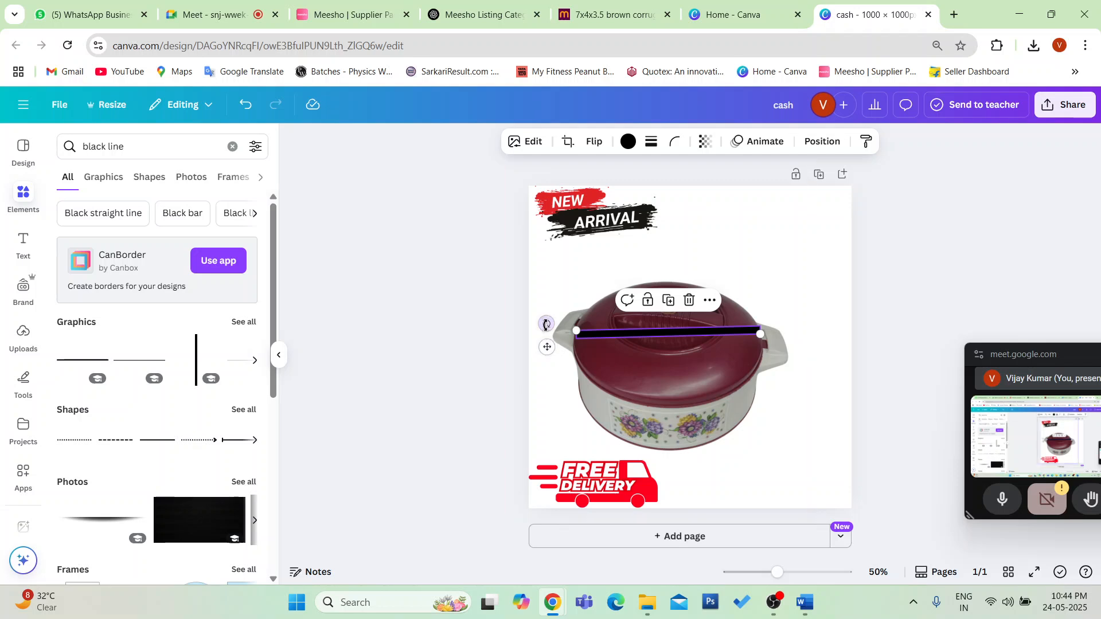
left_click_drag(546, 324, 546, 312)
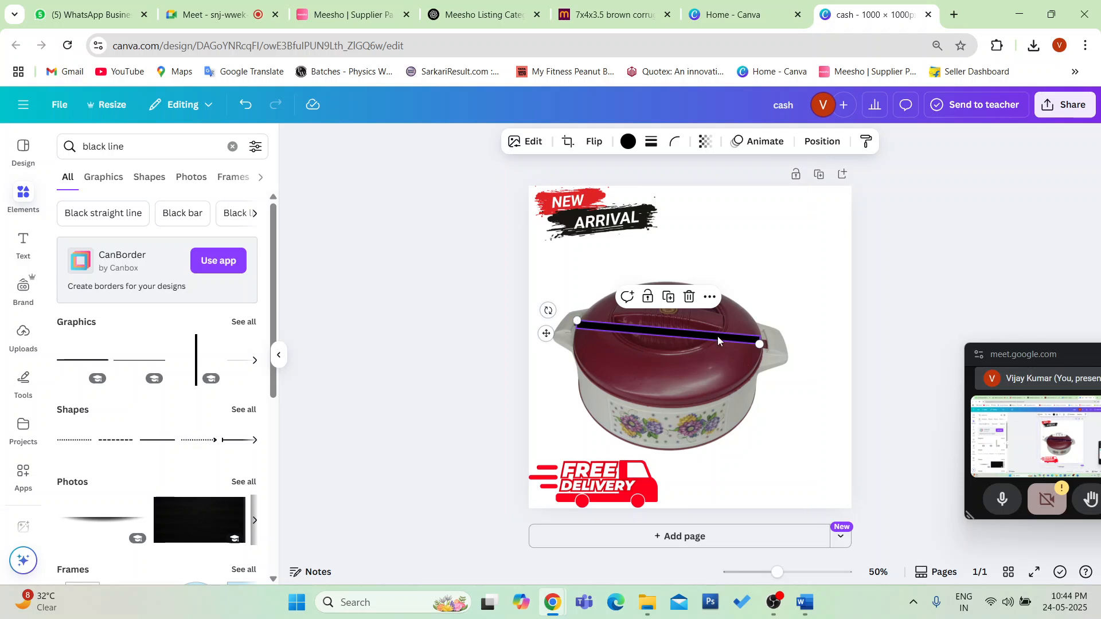
left_click(776, 378)
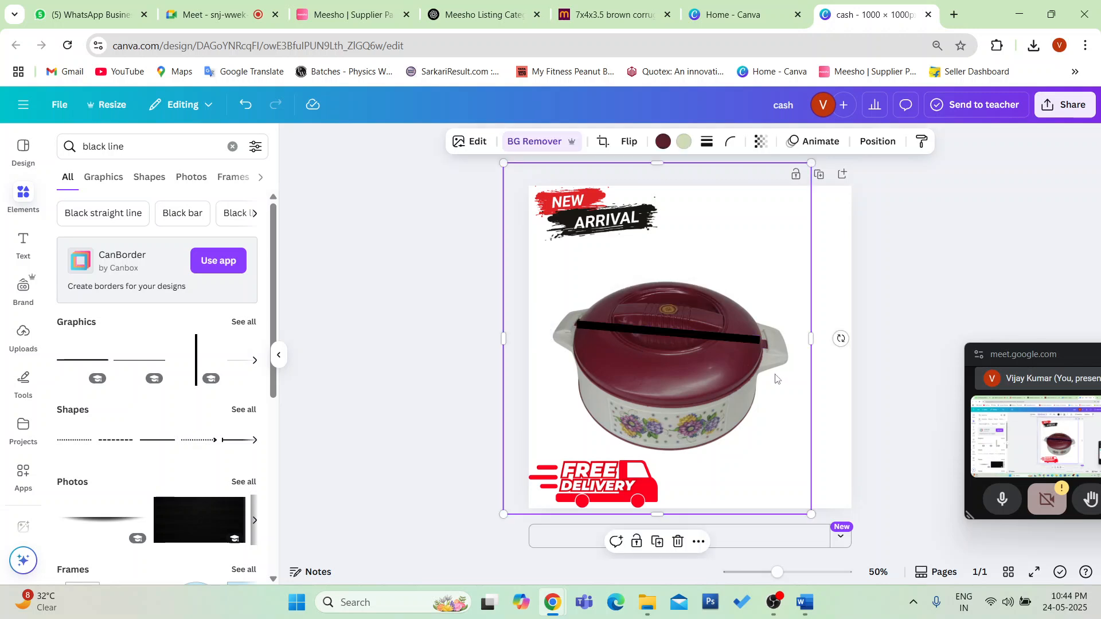
- Rotate the thick black line from nearly horizontal to vertical across the middle of the casserole
left_click(734, 338)
left_click_drag(543, 311, 675, 403)
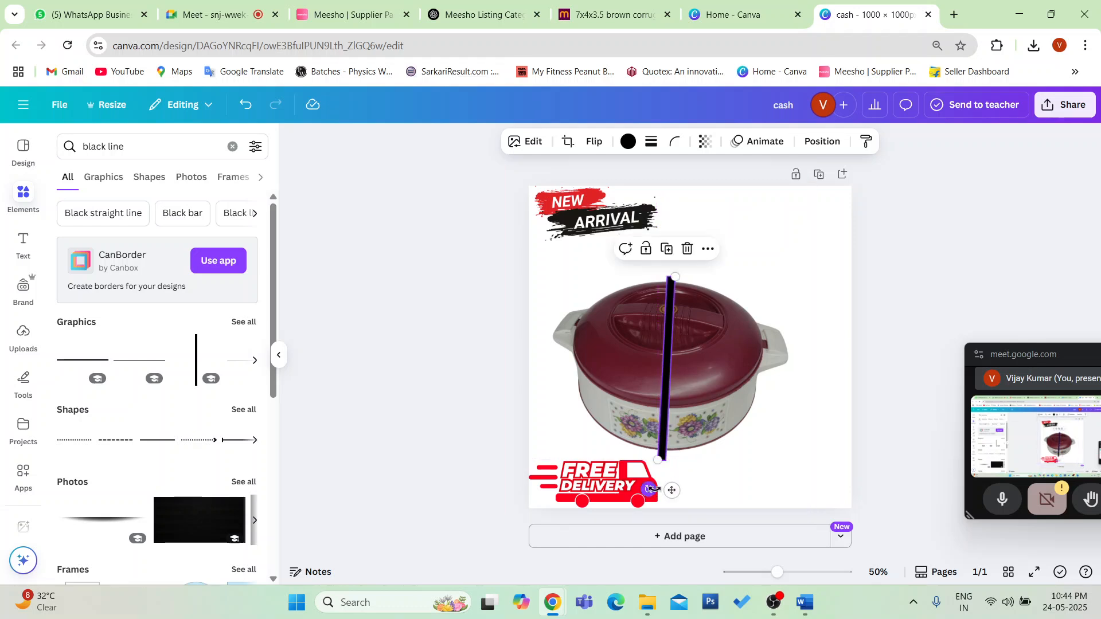
left_click_drag(649, 489, 674, 516)
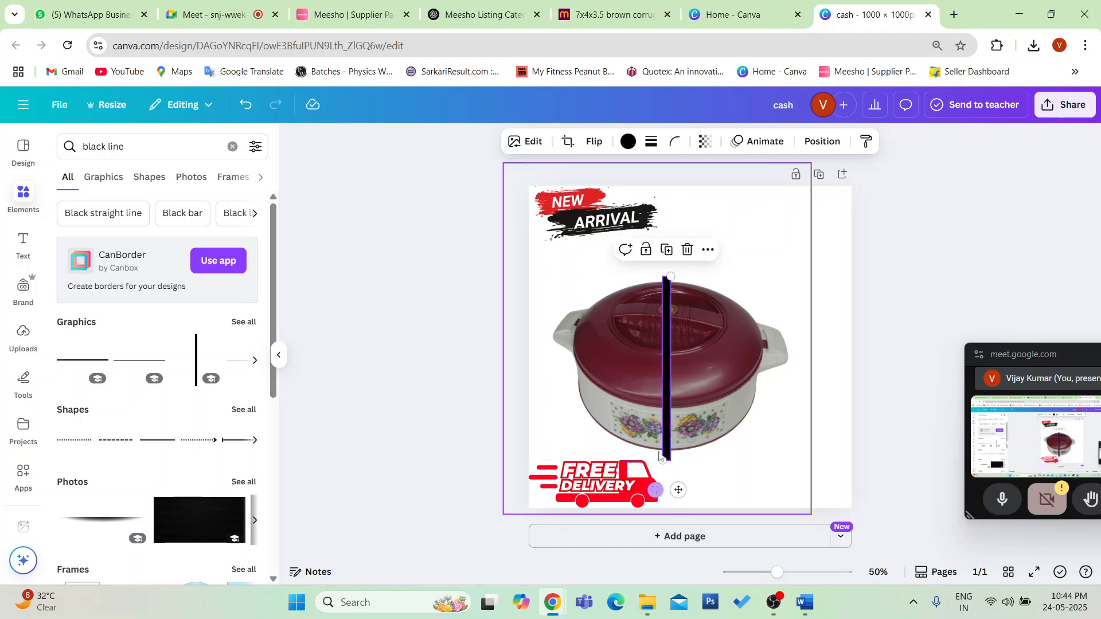
- Shift the vertical black line up slightly and shorten it to about 366 high, from the lid's centre to the casserole's base
left_click_drag(668, 410, 668, 398)
left_click_drag(668, 269, 670, 336)
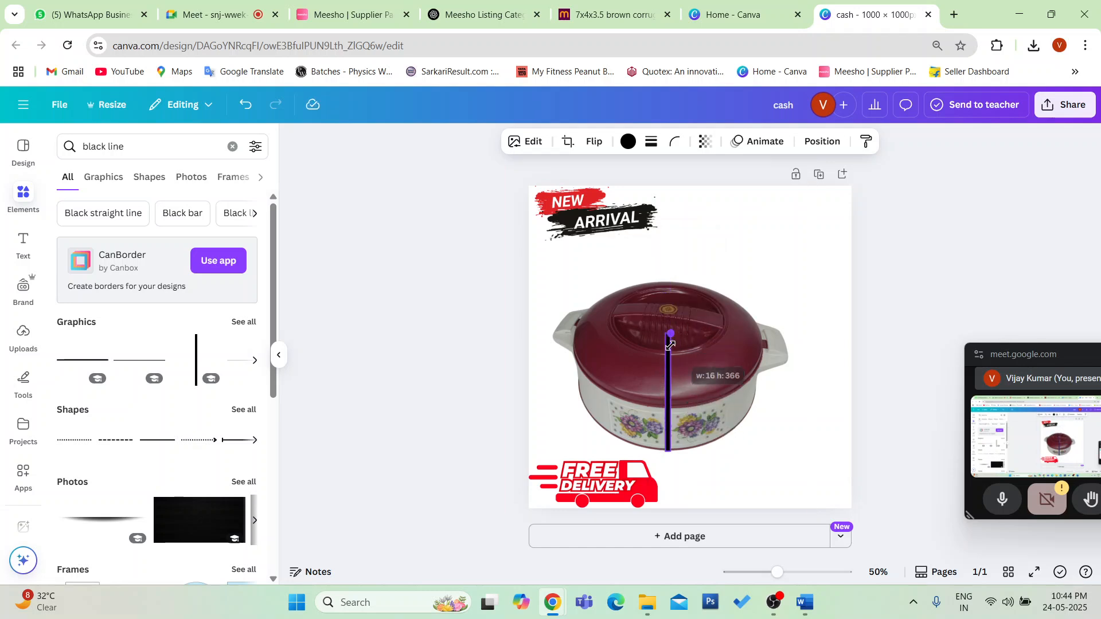
left_click(668, 338)
left_click(667, 337)
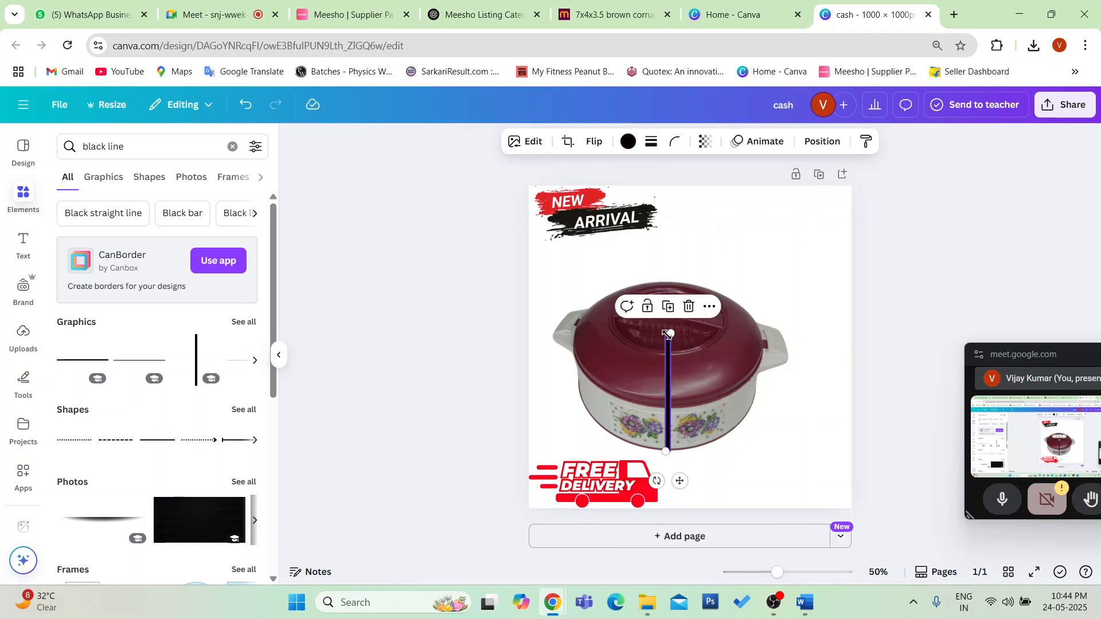
left_click(666, 405)
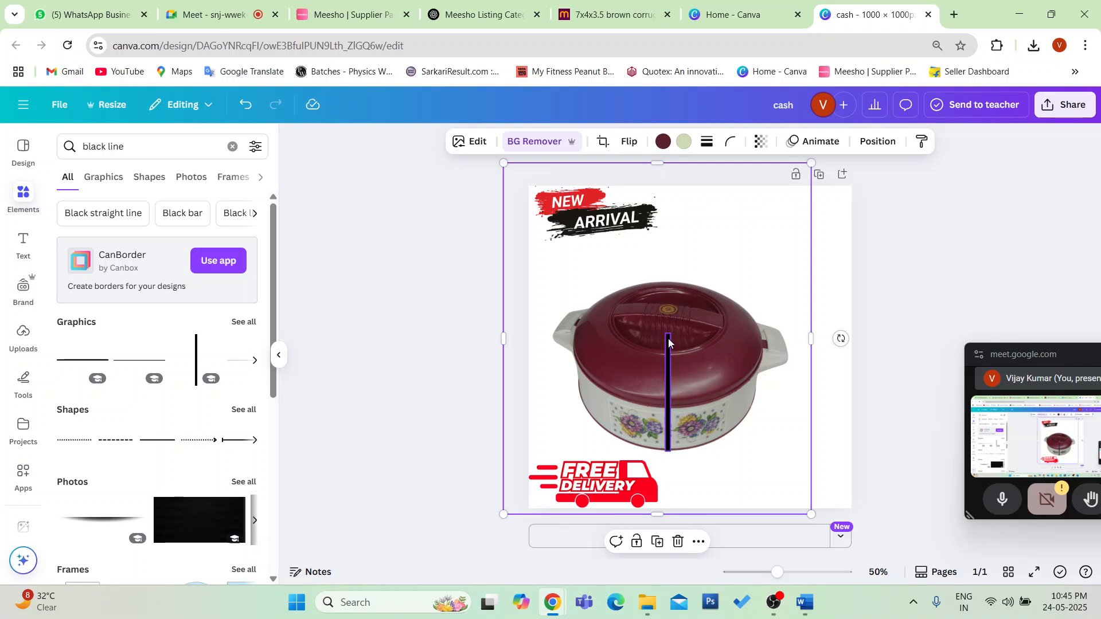
- Move the casserole image up the page and place a thin horizontal black line under its base
left_click_drag(669, 343, 679, 263)
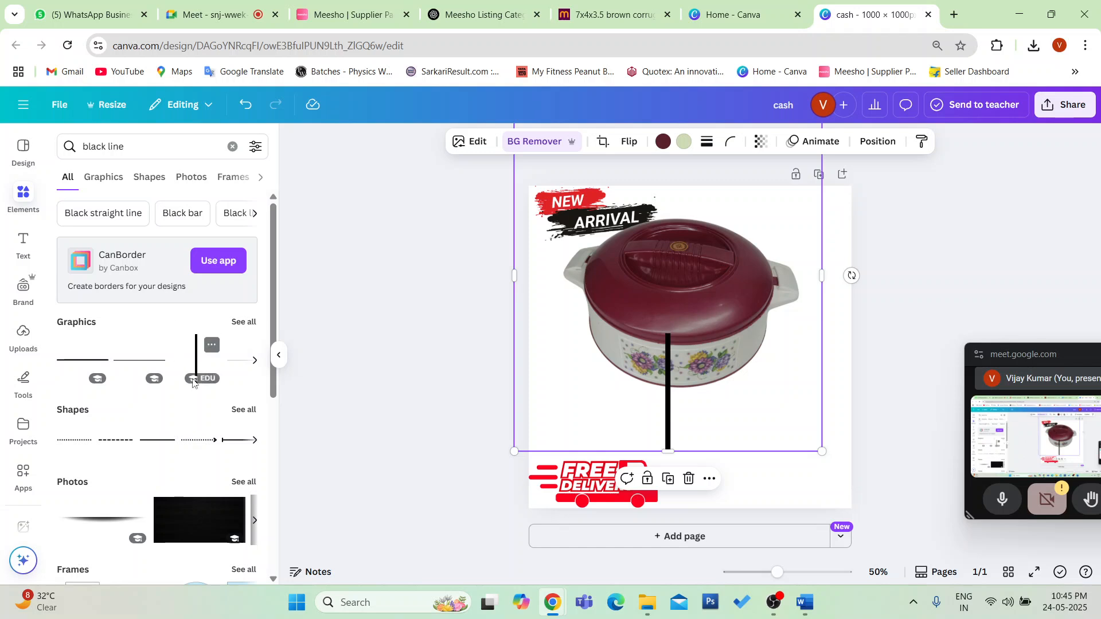
left_click(141, 360)
left_click_drag(724, 347, 704, 392)
mouse_move(736, 306)
left_mouse_down()
mouse_move(730, 315)
mouse_move(727, 305)
left_mouse_up()
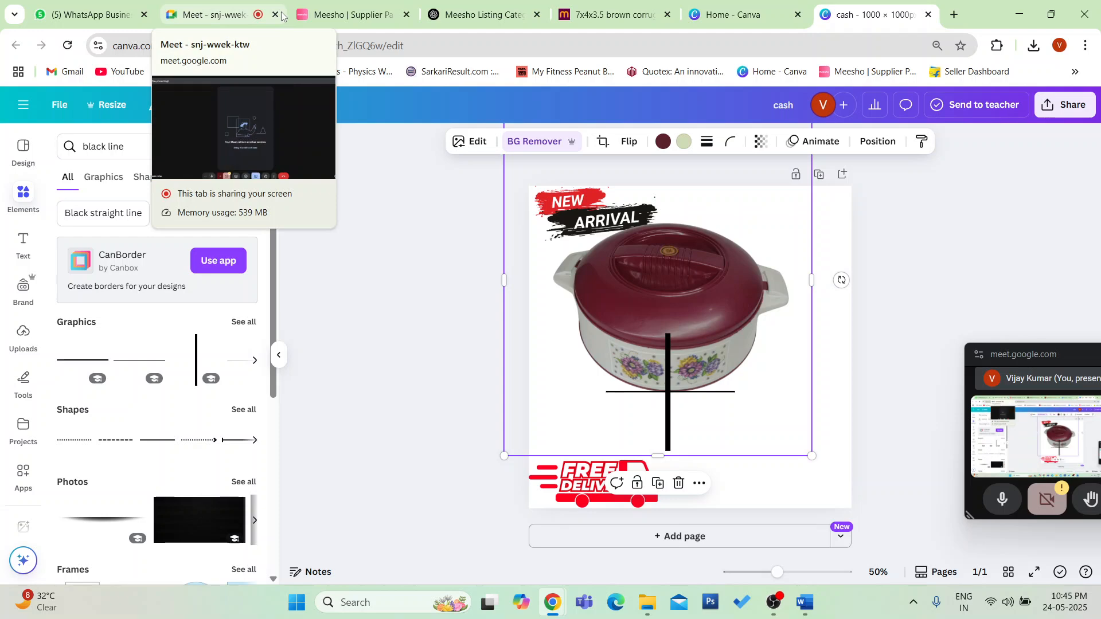
- Switch to the Meesho Add Single Catalog form and look through the Packaging Breadth options
left_click(338, 14)
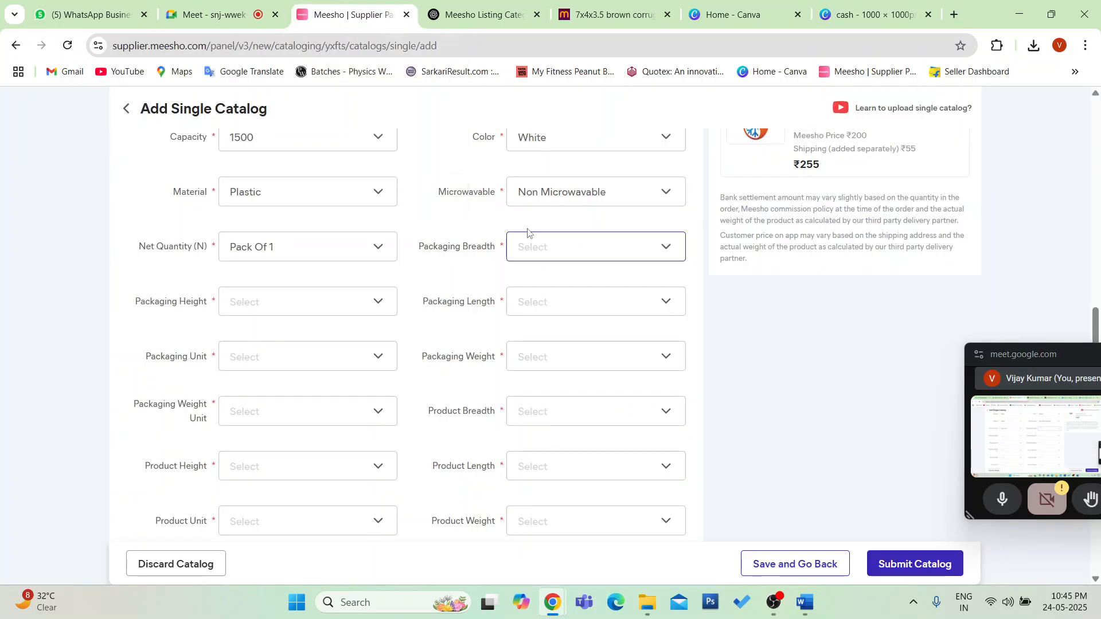
left_click(539, 255)
scroll(563, 352, "down", 2)
scroll(562, 352, "up", 2)
scroll(546, 381, "down", 1)
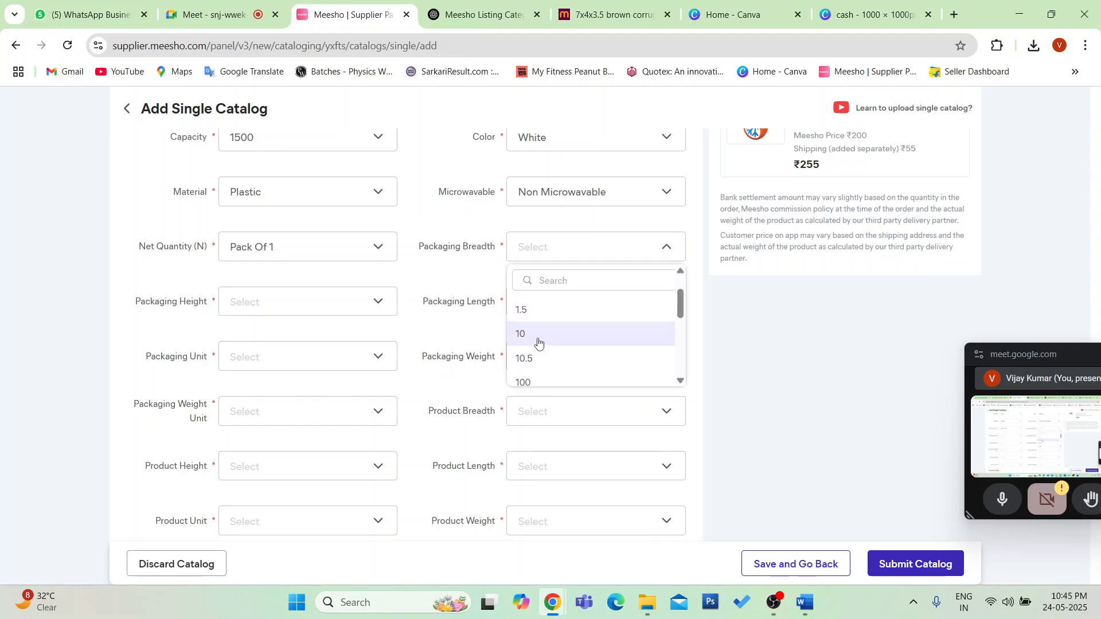
left_click(567, 247)
left_click(568, 250)
- Search the Packaging Weight options for 0.350, clear it back to 0, and set the weight to 0.4
left_click(541, 357)
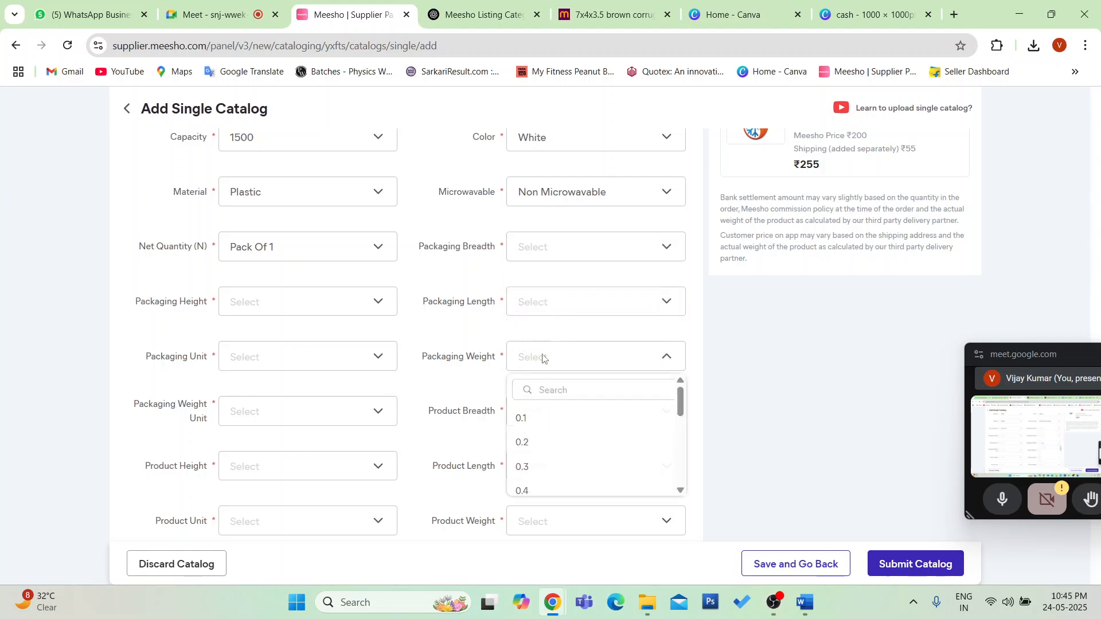
scroll(569, 470, "down", 7)
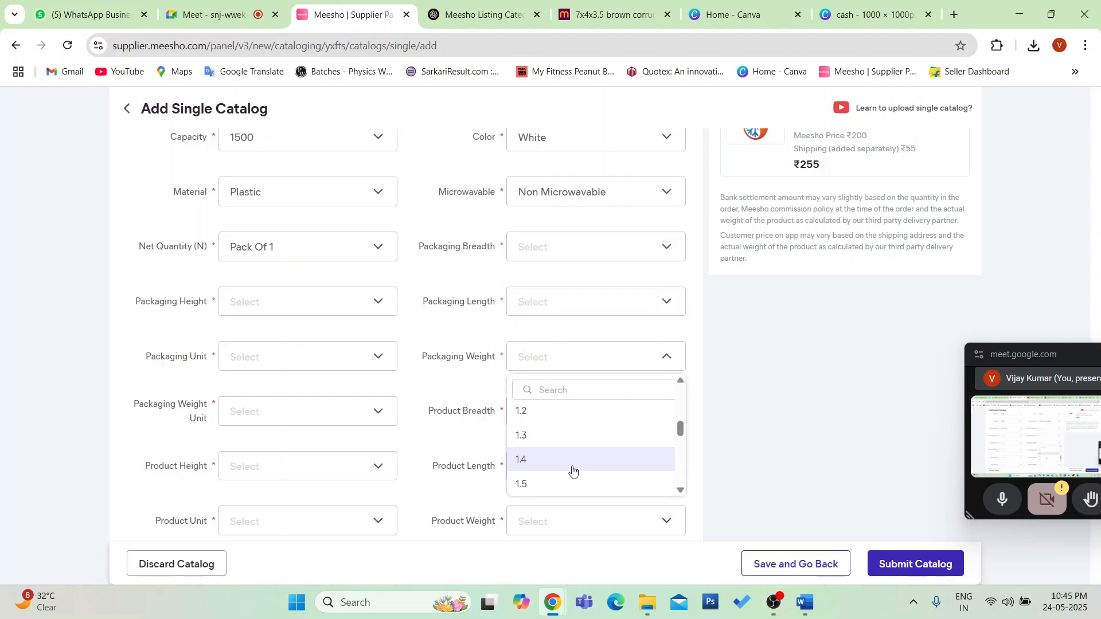
left_click(588, 360)
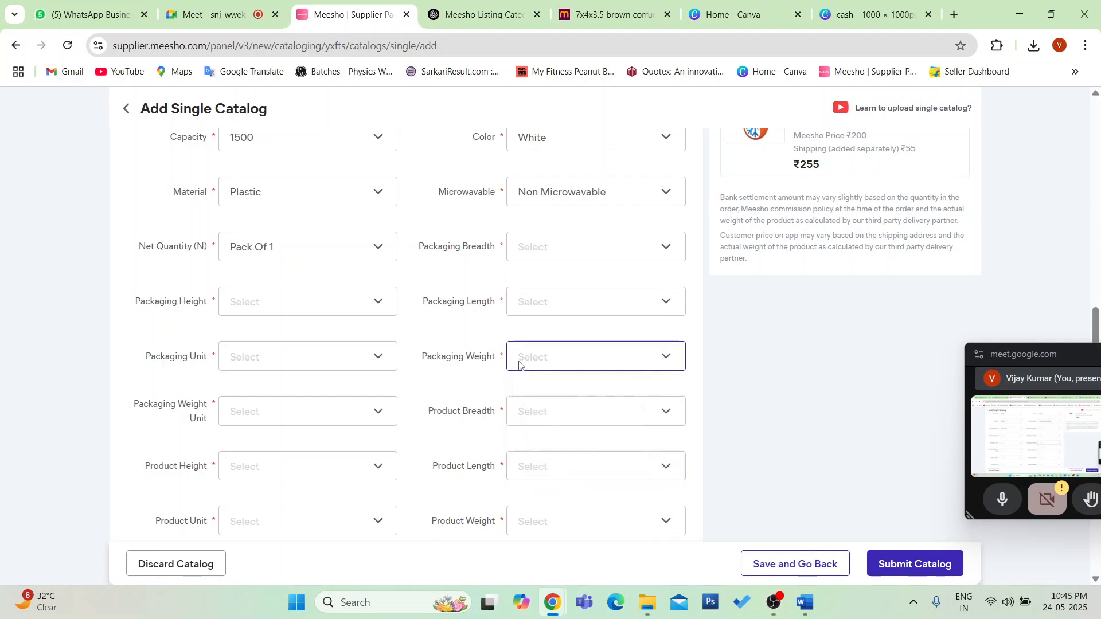
left_click(587, 362)
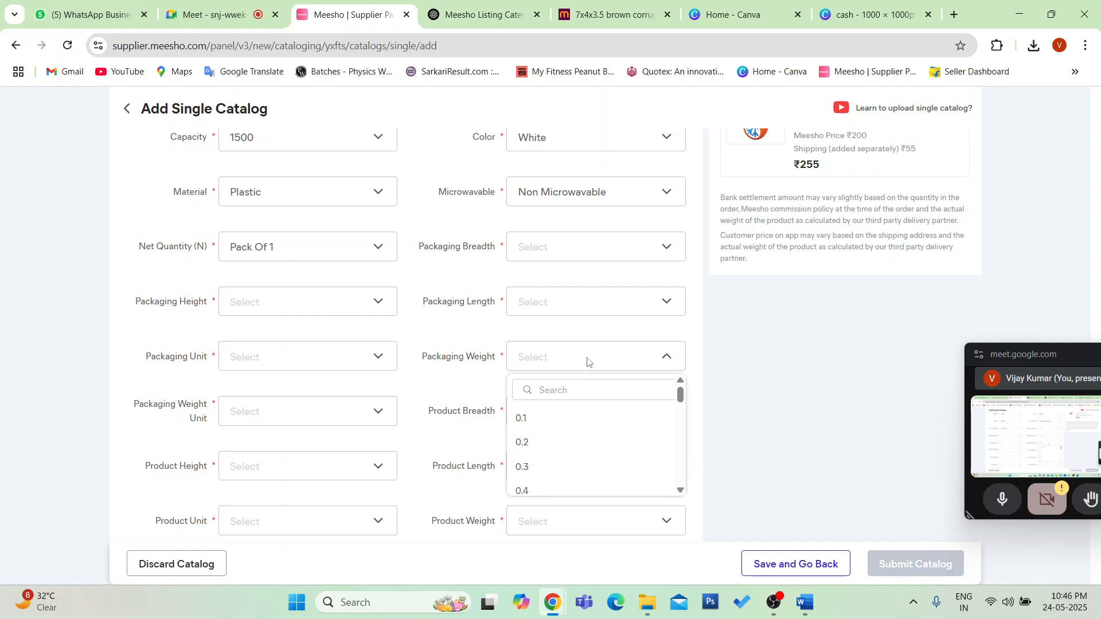
left_click(586, 387)
type("0.350")
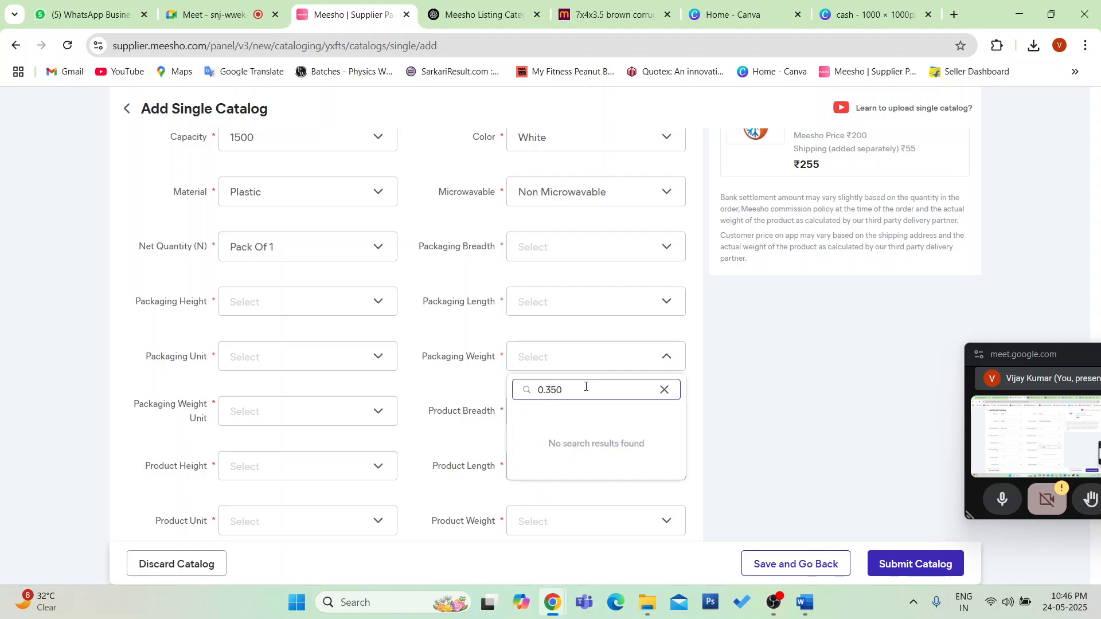
key("BackSpace")
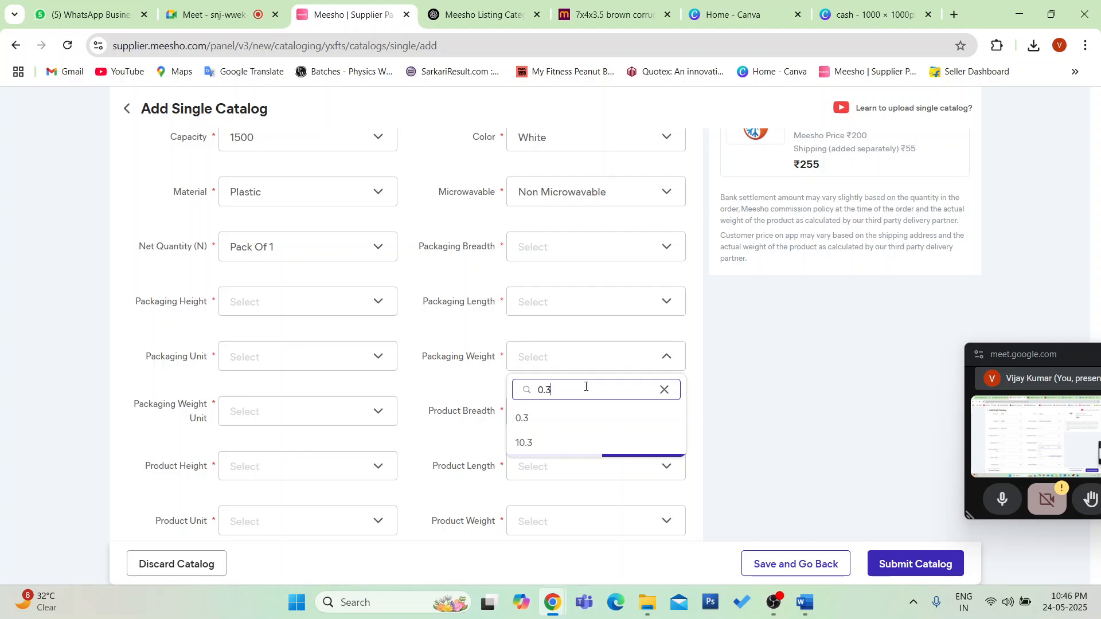
key("BackSpace")
key("BackSpace")
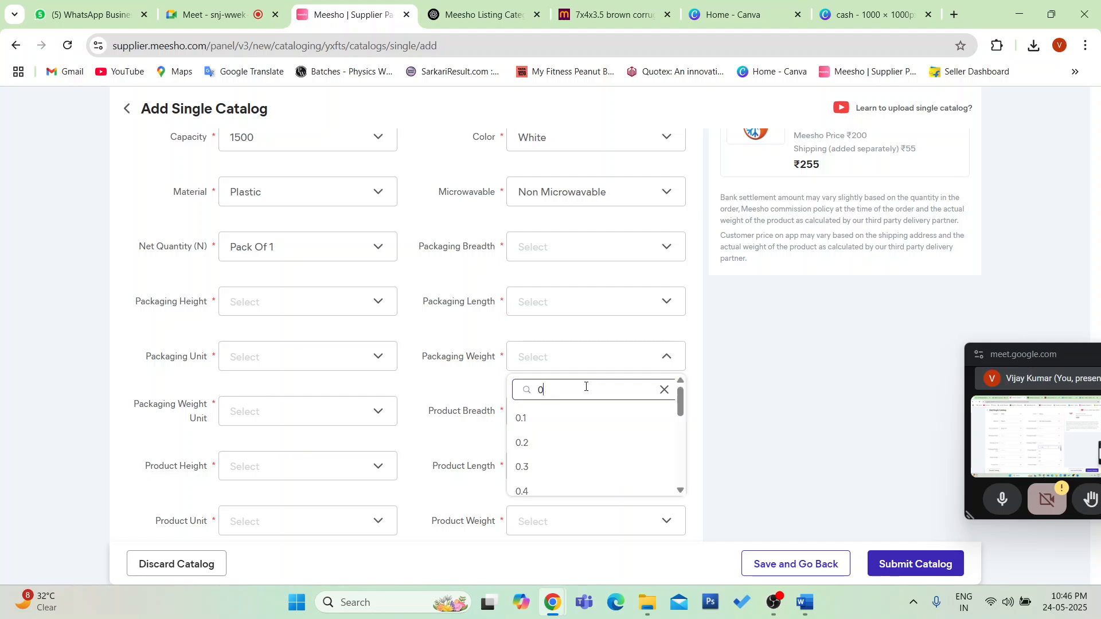
left_click(538, 494)
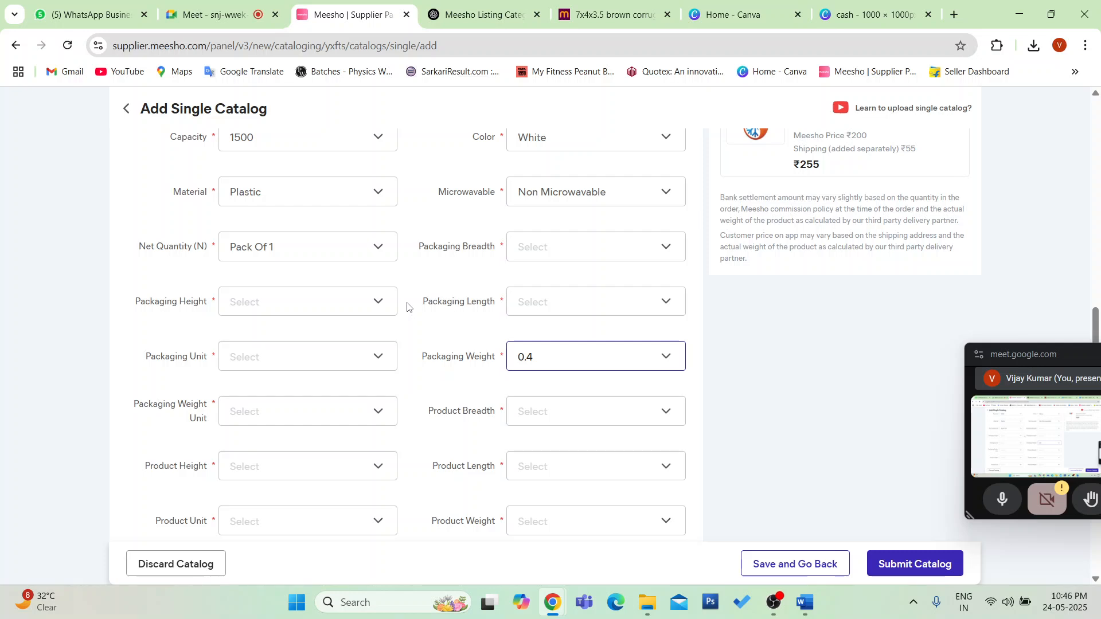
- Look through the available Packaging Height values without choosing one
left_click(350, 303)
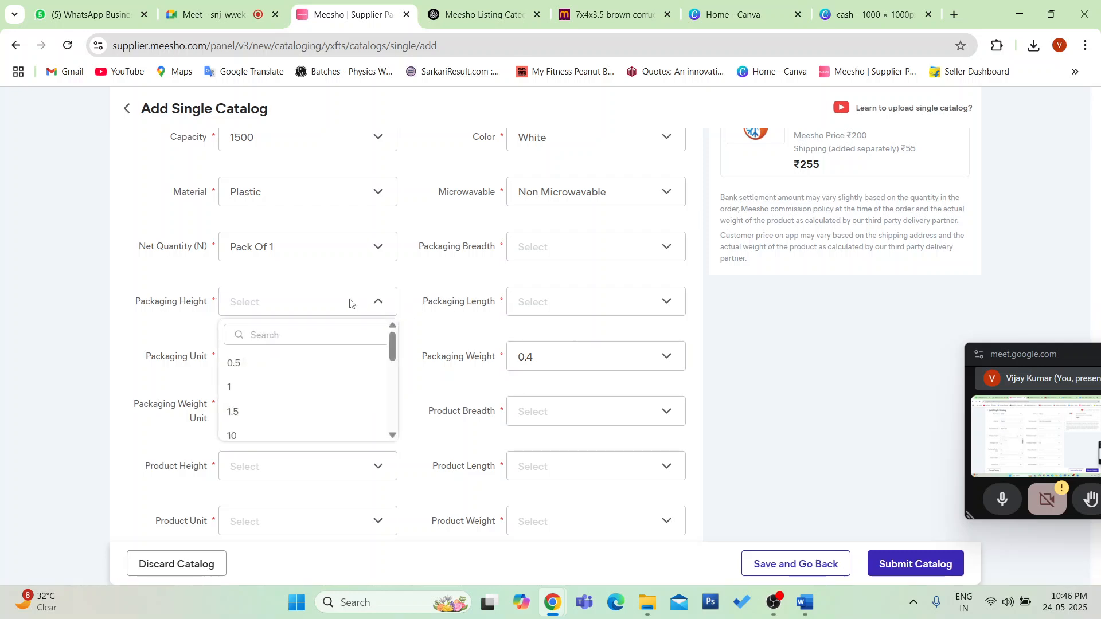
scroll(279, 407, "down", 2)
scroll(280, 407, "up", 2)
scroll(279, 407, "down", 1)
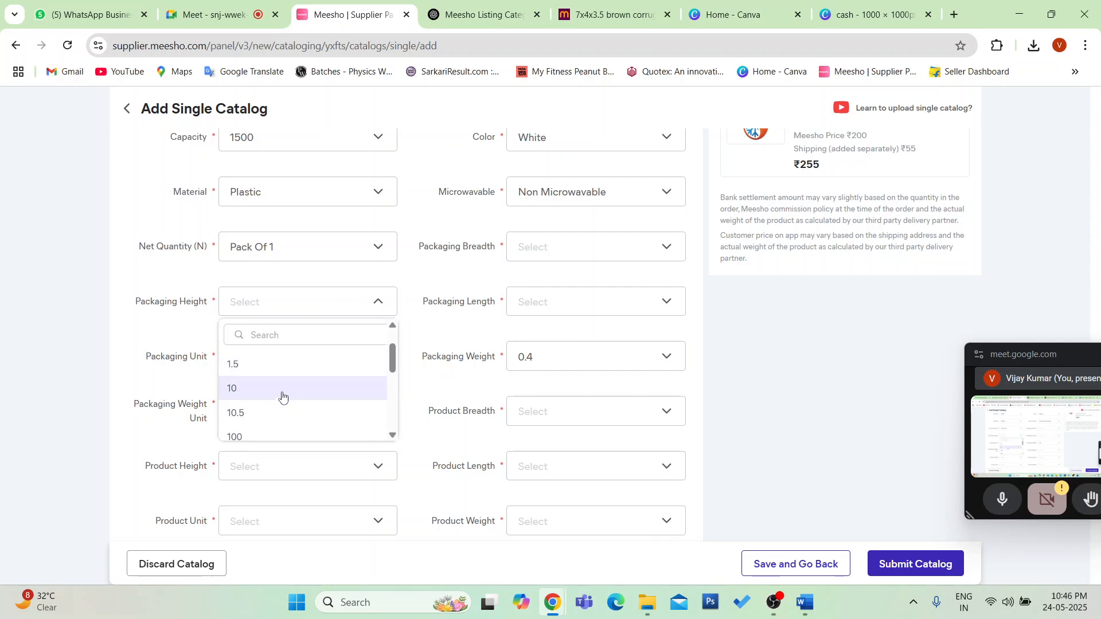
scroll(286, 391, "up", 1)
scroll(286, 391, "up", 1)
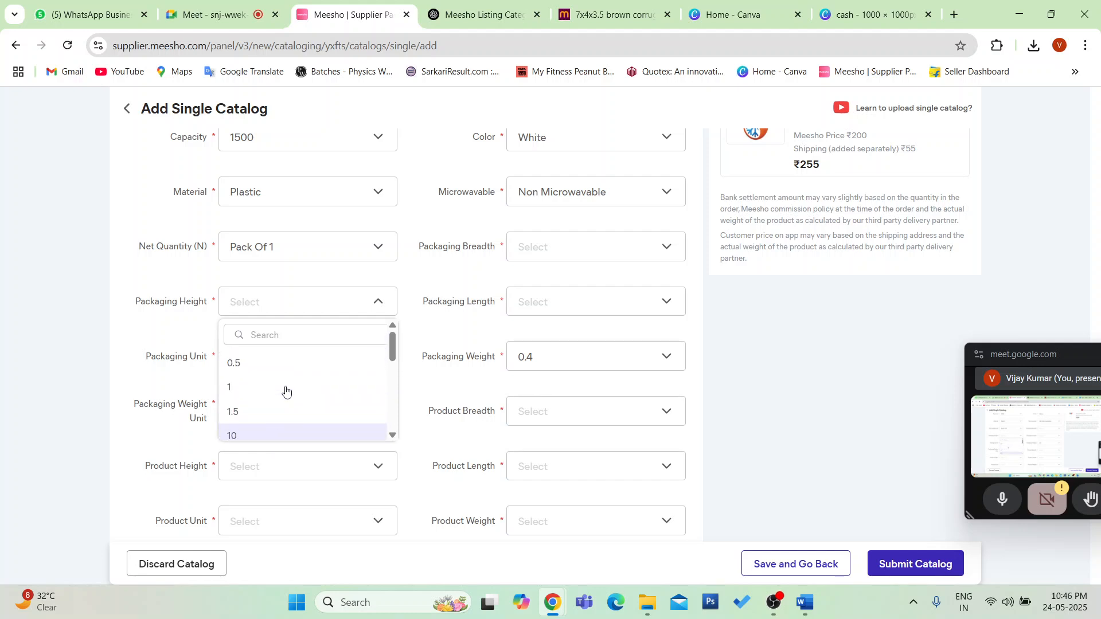
scroll(285, 392, "down", 4)
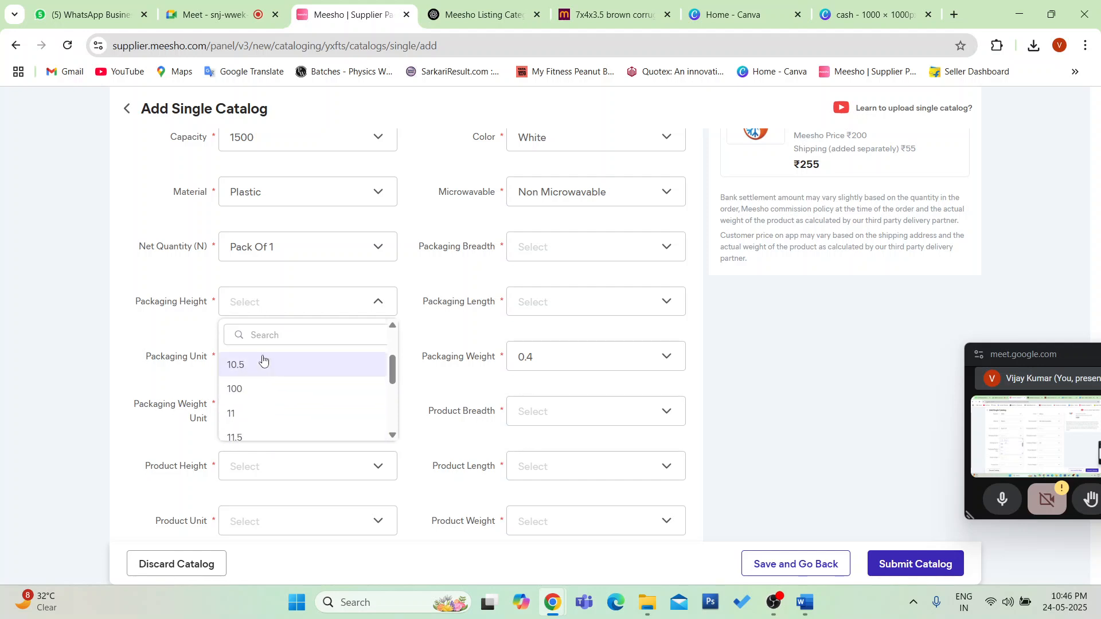
scroll(280, 422, "down", 5)
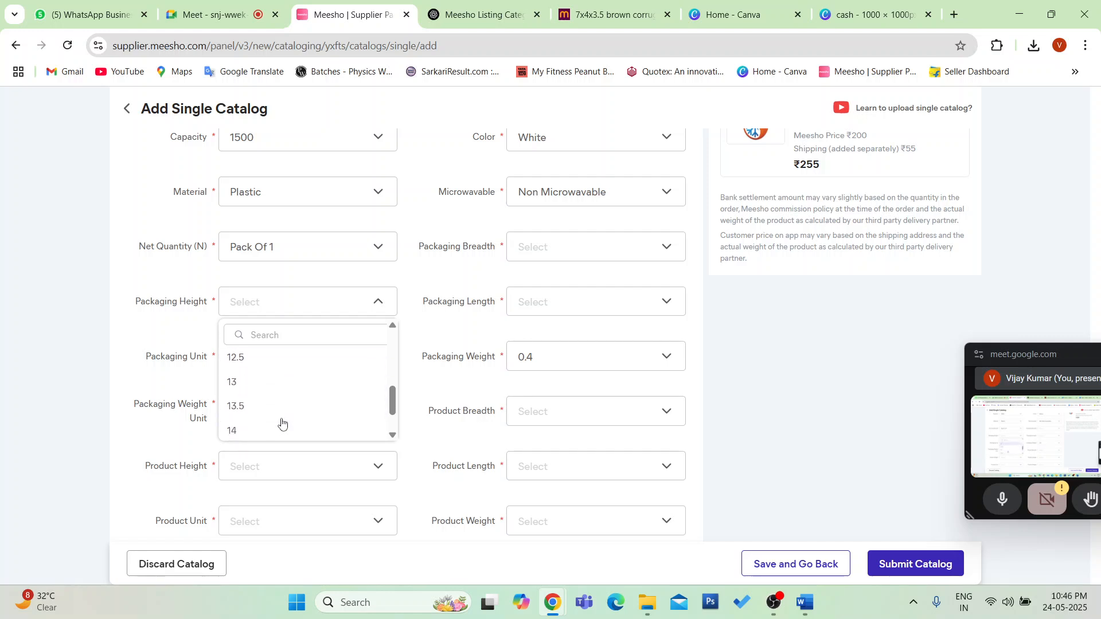
scroll(276, 420, "up", 3)
left_click(183, 336)
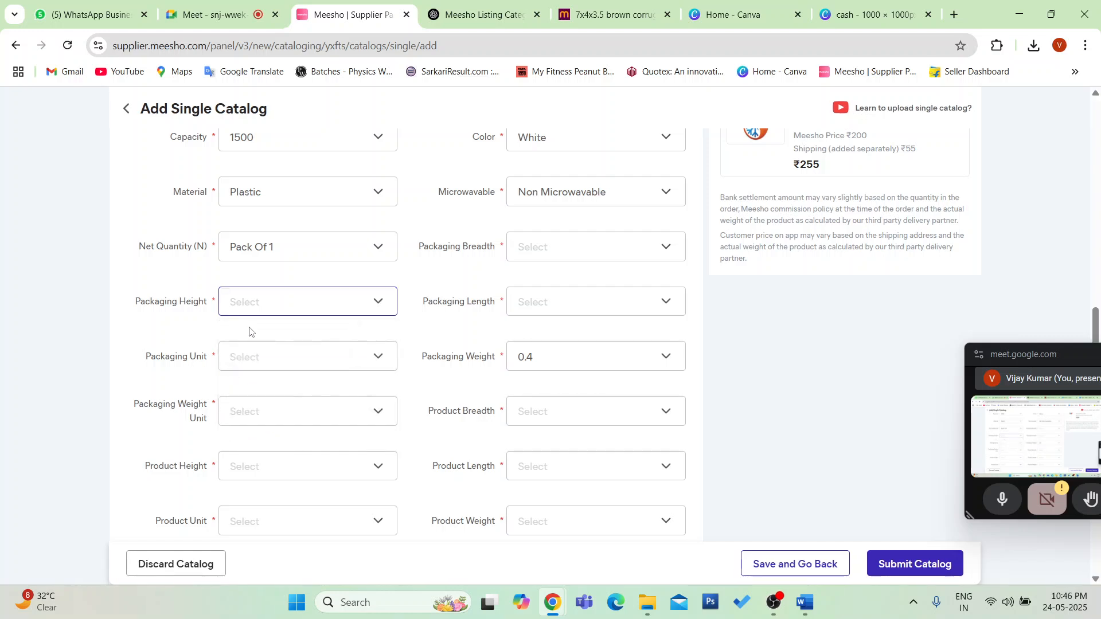
- Search the Packaging Height options for 5, browse the matching values, and close the list
left_click(283, 296)
scroll(284, 396, "down", 2)
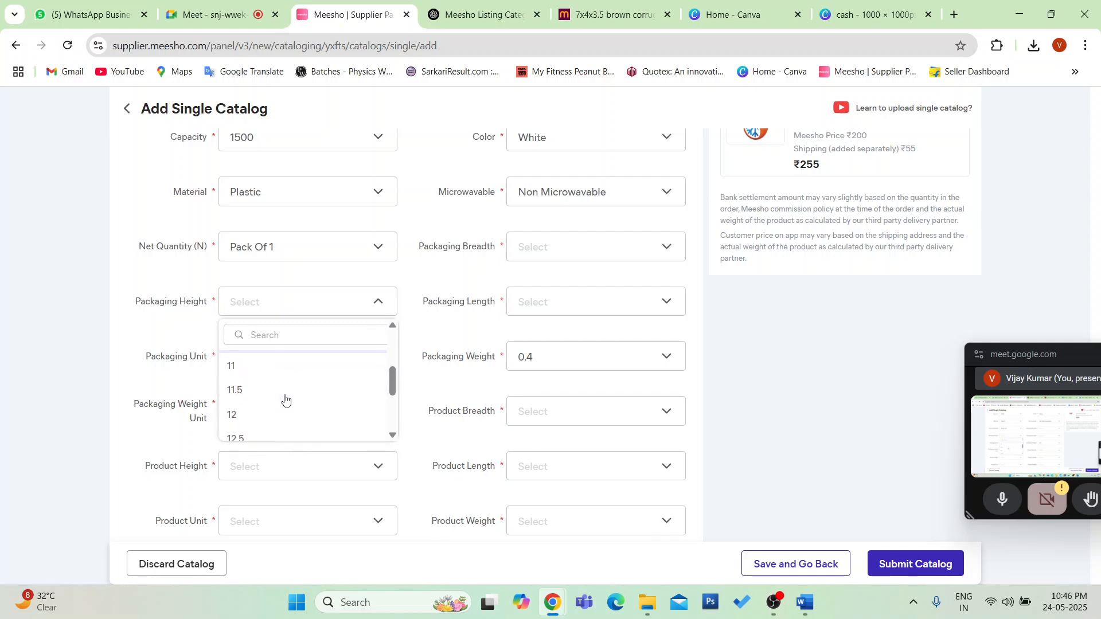
scroll(279, 374, "down", 1)
scroll(280, 373, "up", 3)
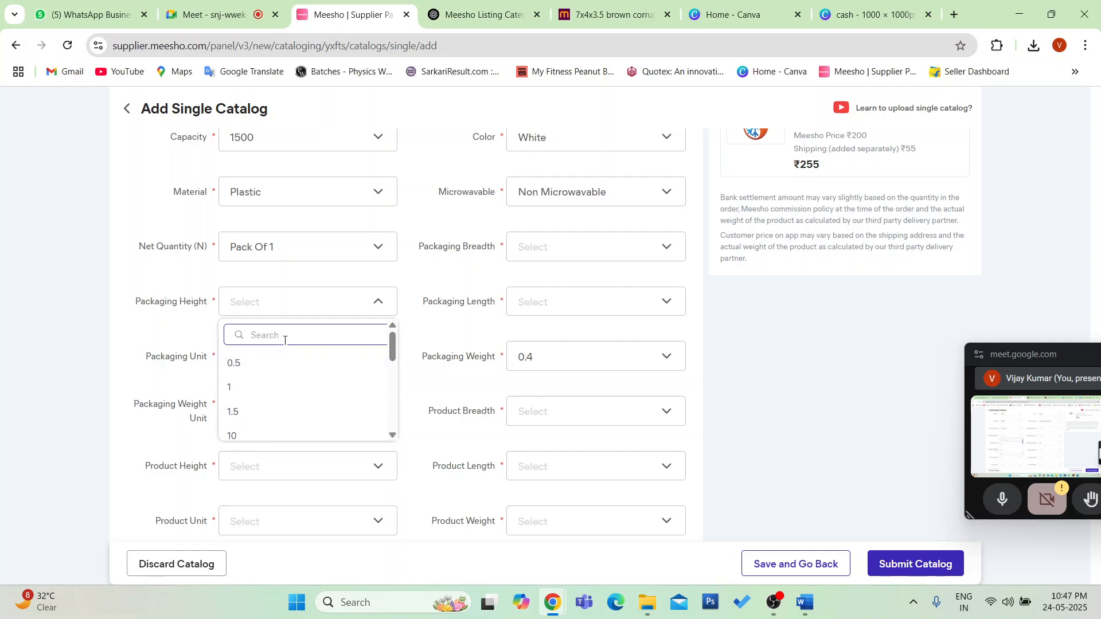
type("5")
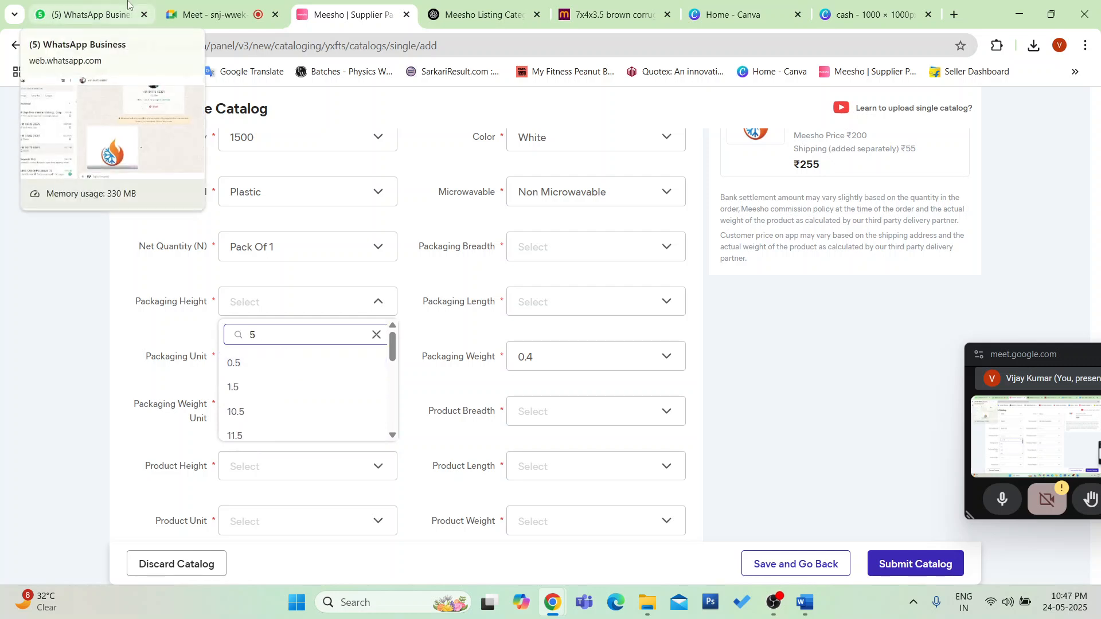
scroll(238, 376, "down", 5)
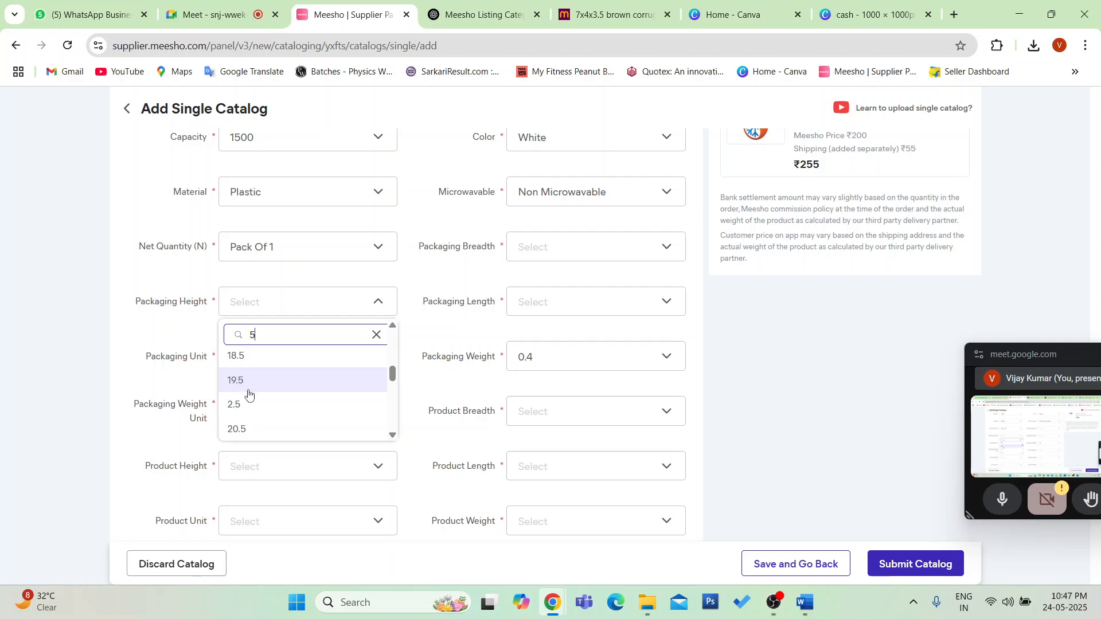
scroll(266, 405, "down", 2)
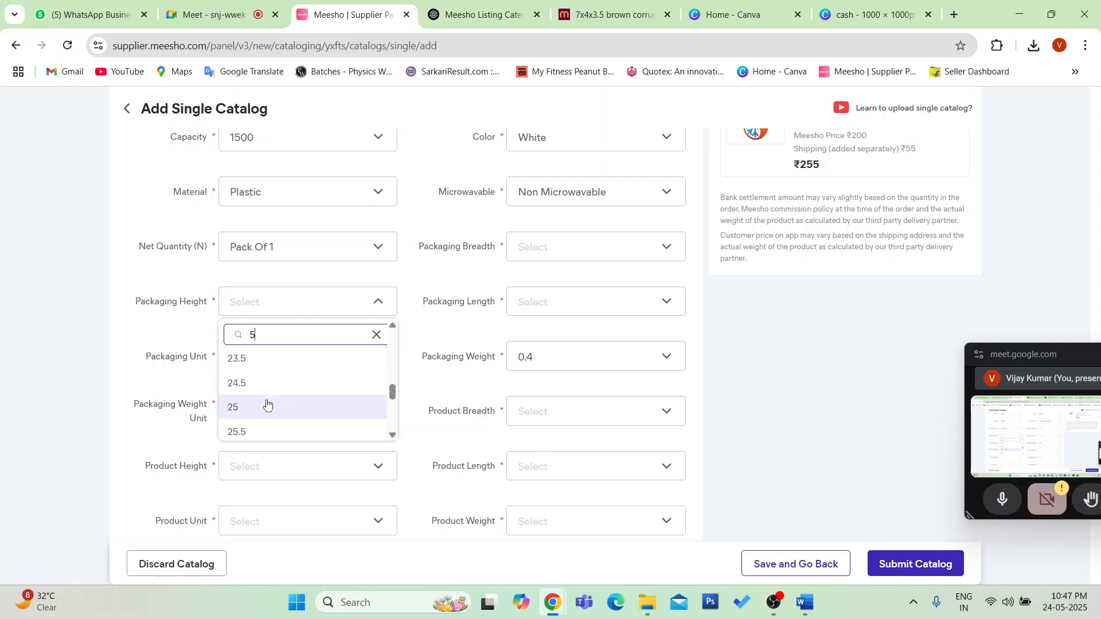
scroll(266, 405, "up", 6)
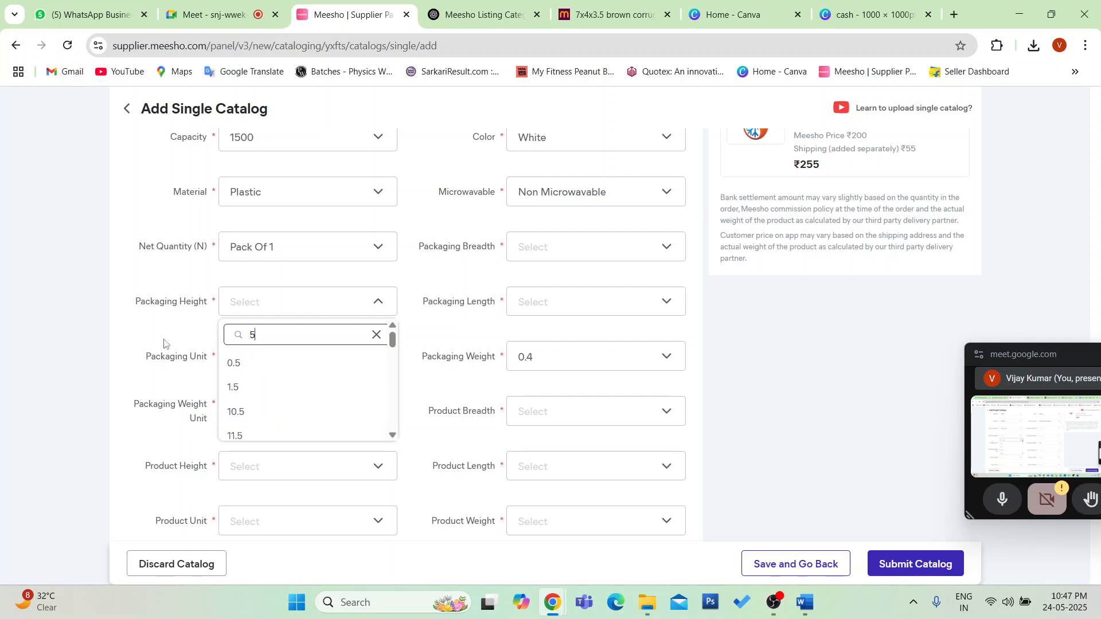
left_click(166, 346)
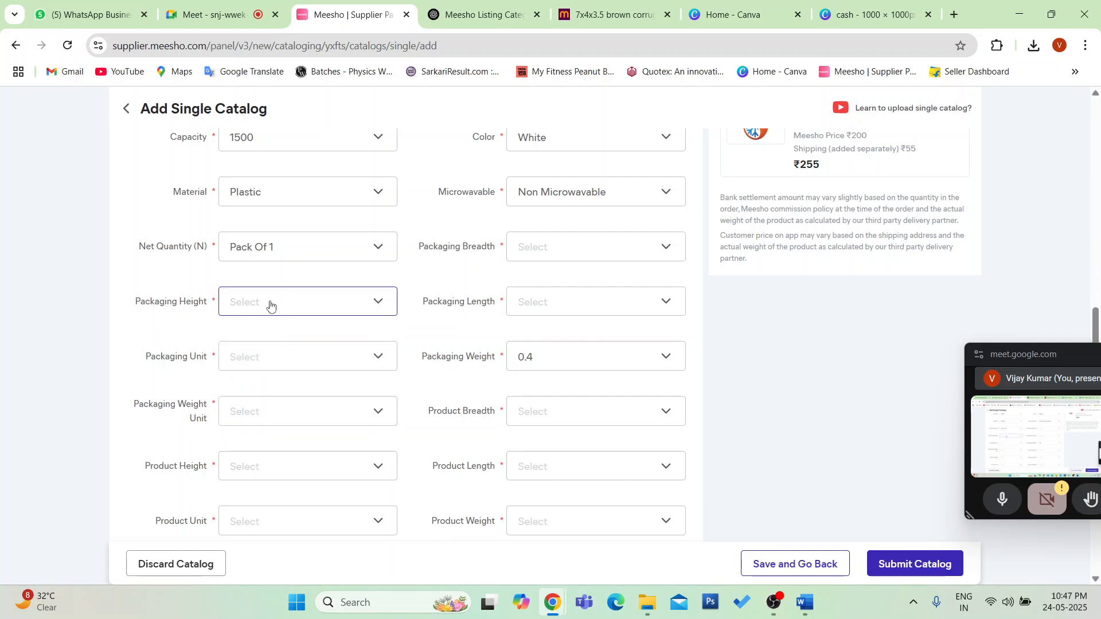
- Search the Packaging Breadth options for 10, and go back to the 7x4x3.5 brown corrugated box listing
left_click(529, 246)
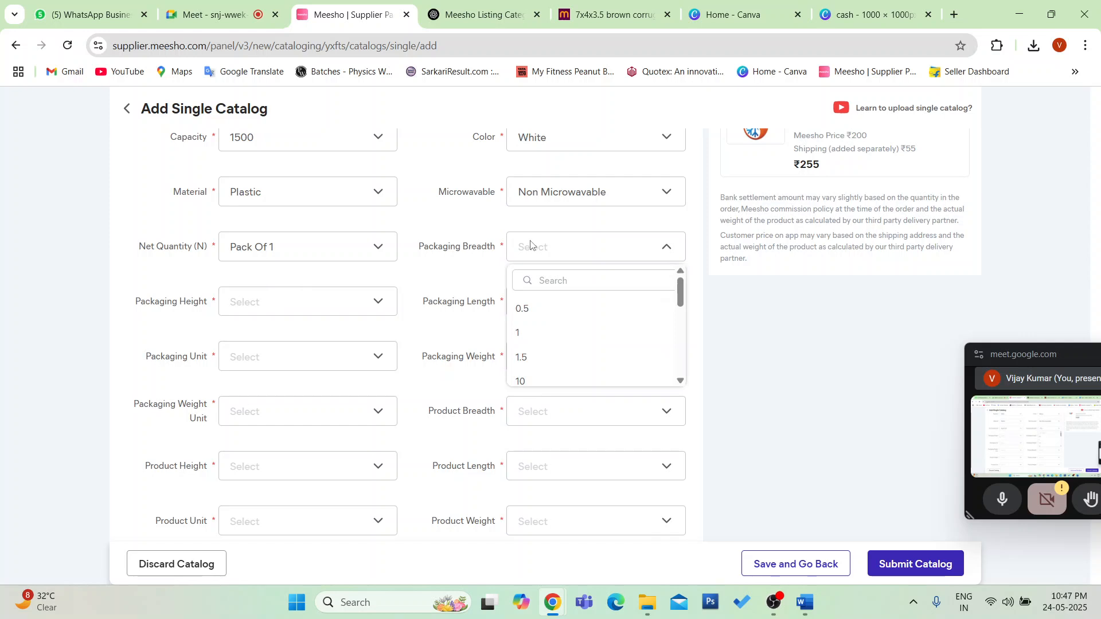
left_click(534, 259)
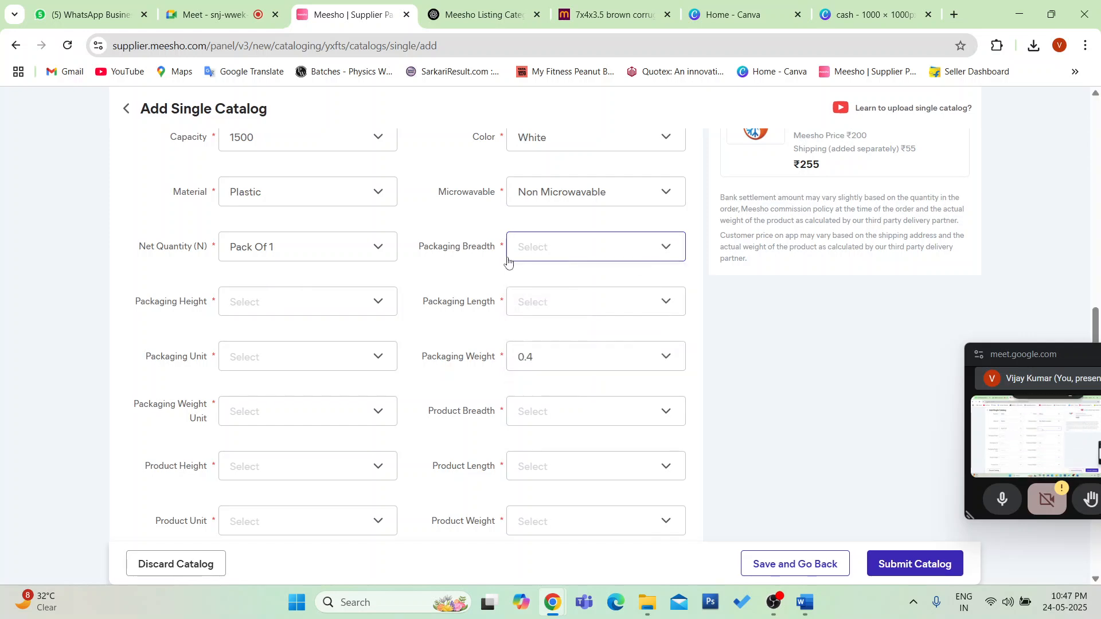
left_click(529, 248)
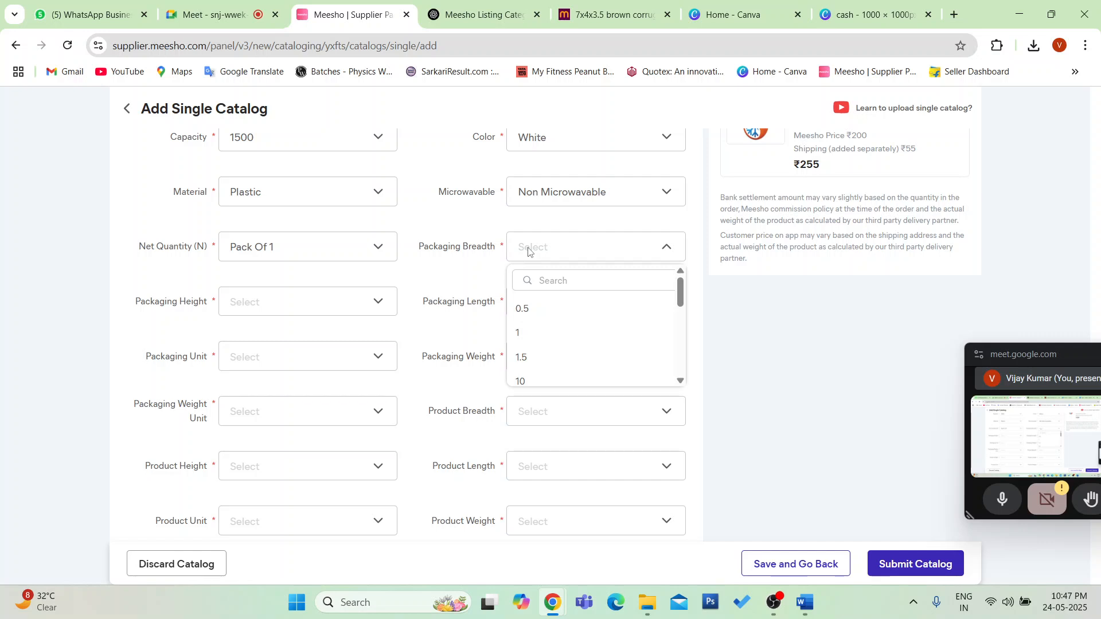
left_click(556, 281)
type("10")
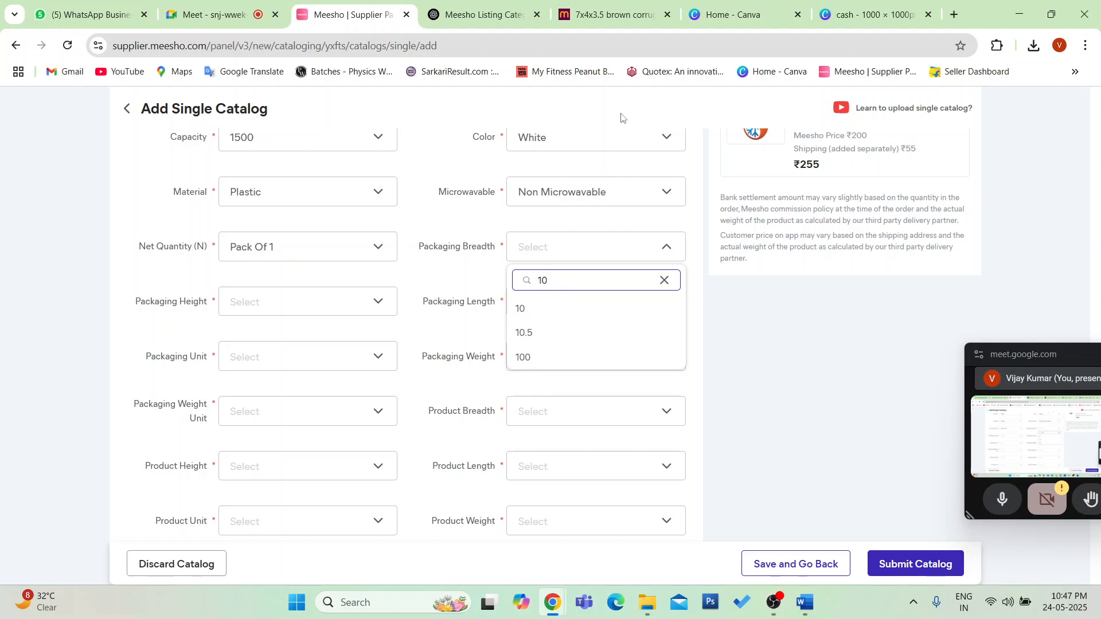
left_click(580, 12)
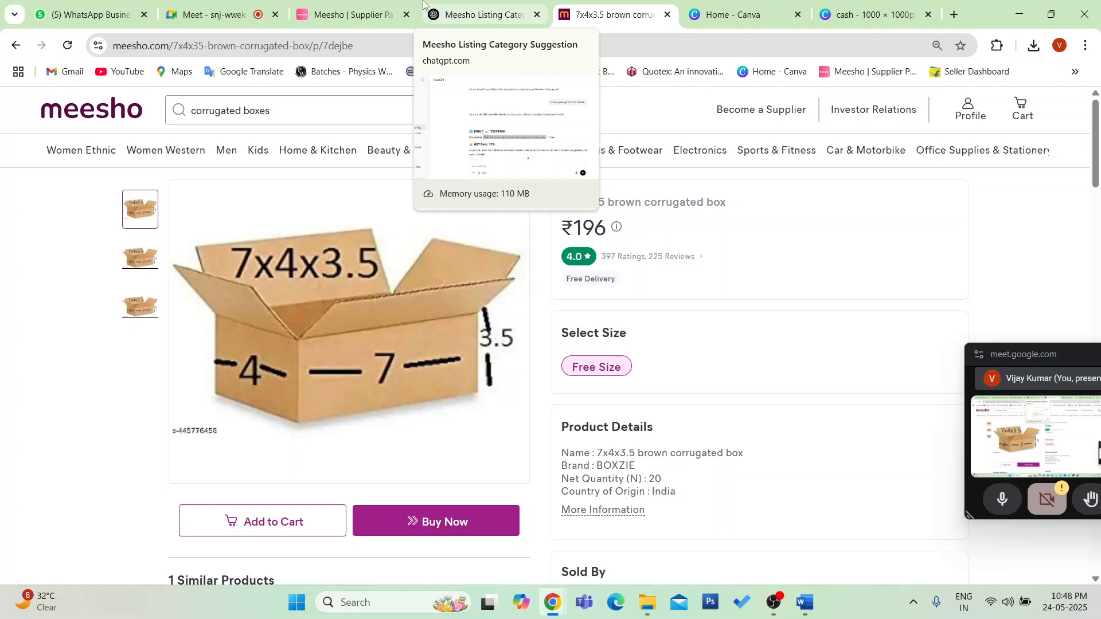
- Return to the supplier catalog form and set the Packaging Breadth to 10
left_click(346, 13)
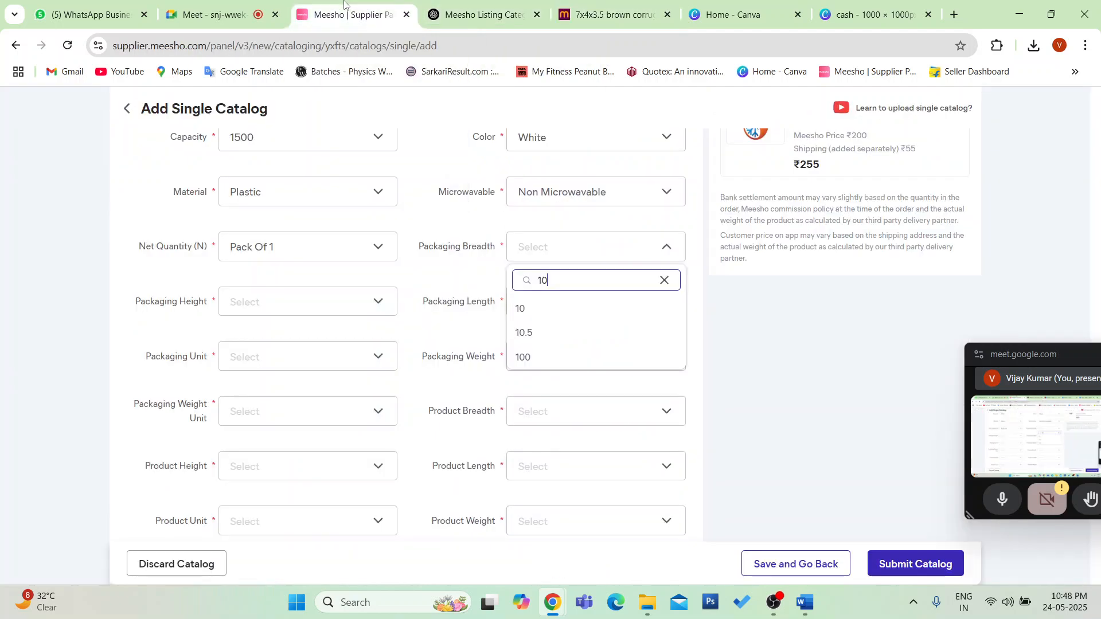
left_click(535, 313)
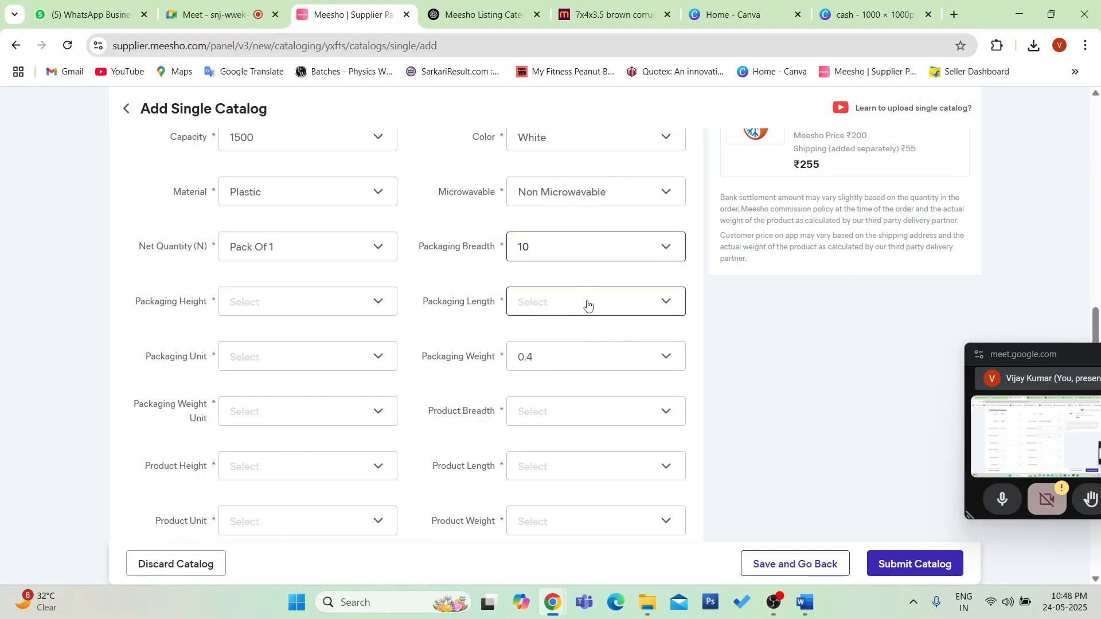
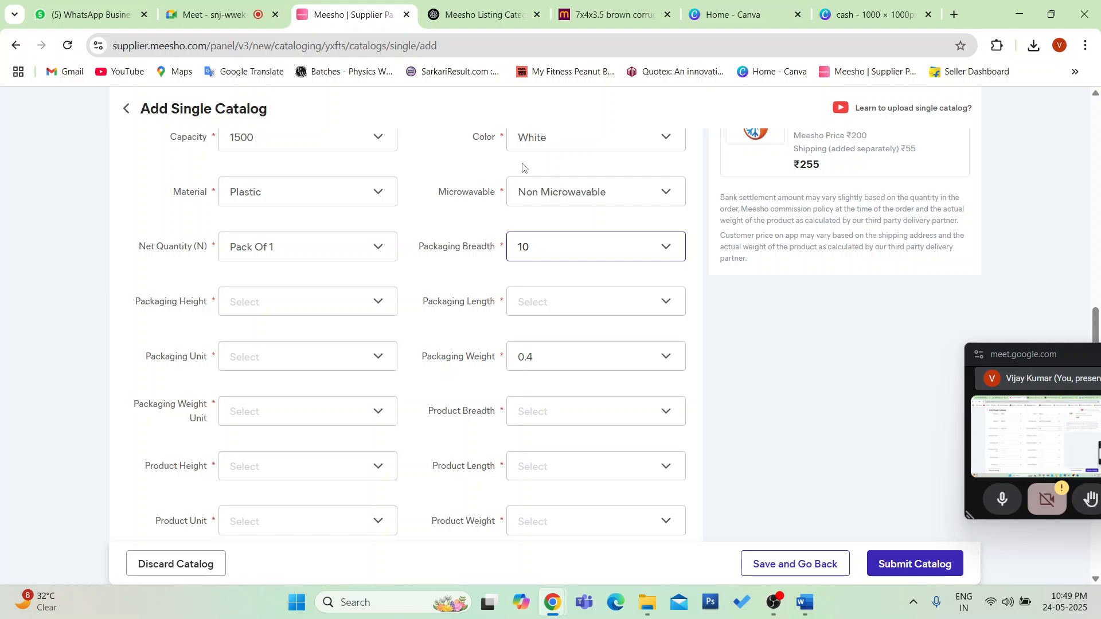
- Review the box dimensions on the 7x4x3.5 brown corrugated box listing, and return to the catalog form
left_click(609, 14)
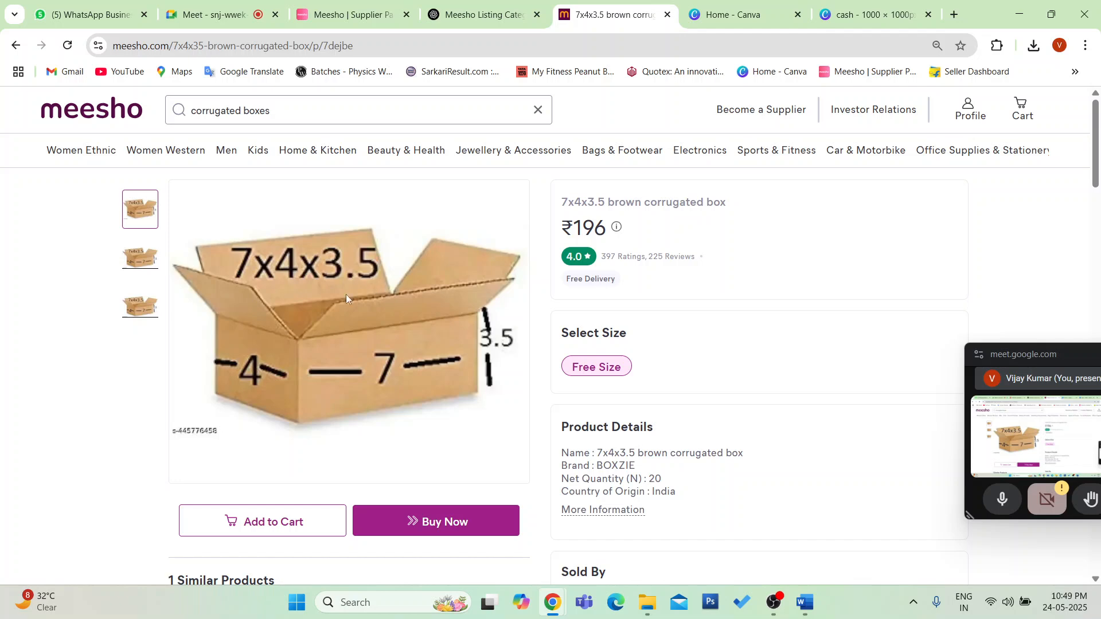
scroll(534, 358, "down", 5)
scroll(534, 367, "up", 5)
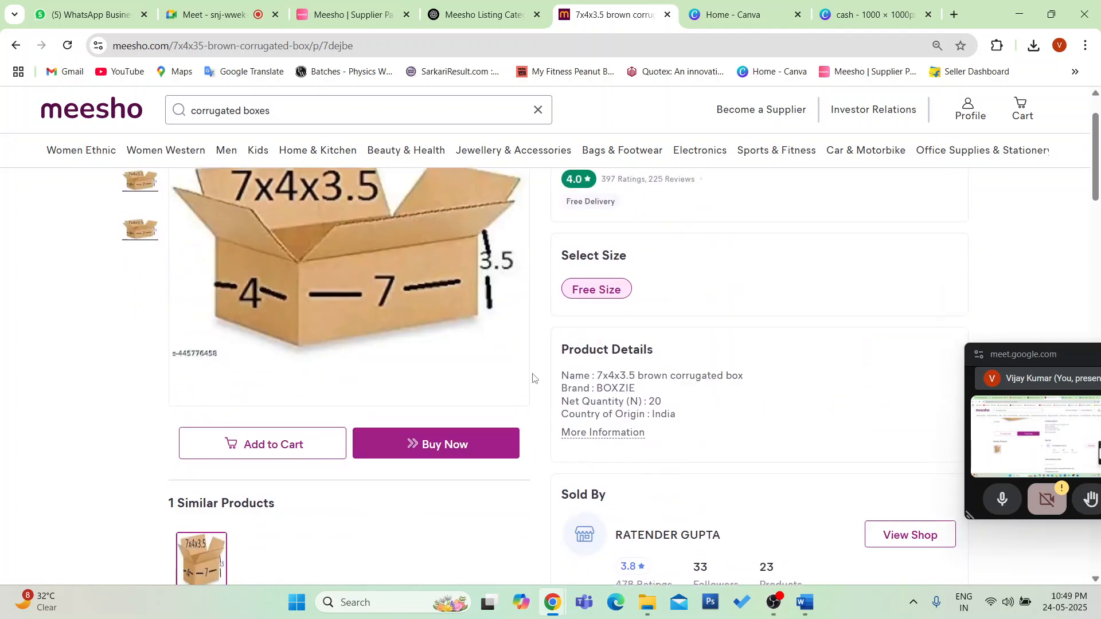
left_click(449, 6)
left_click(325, 20)
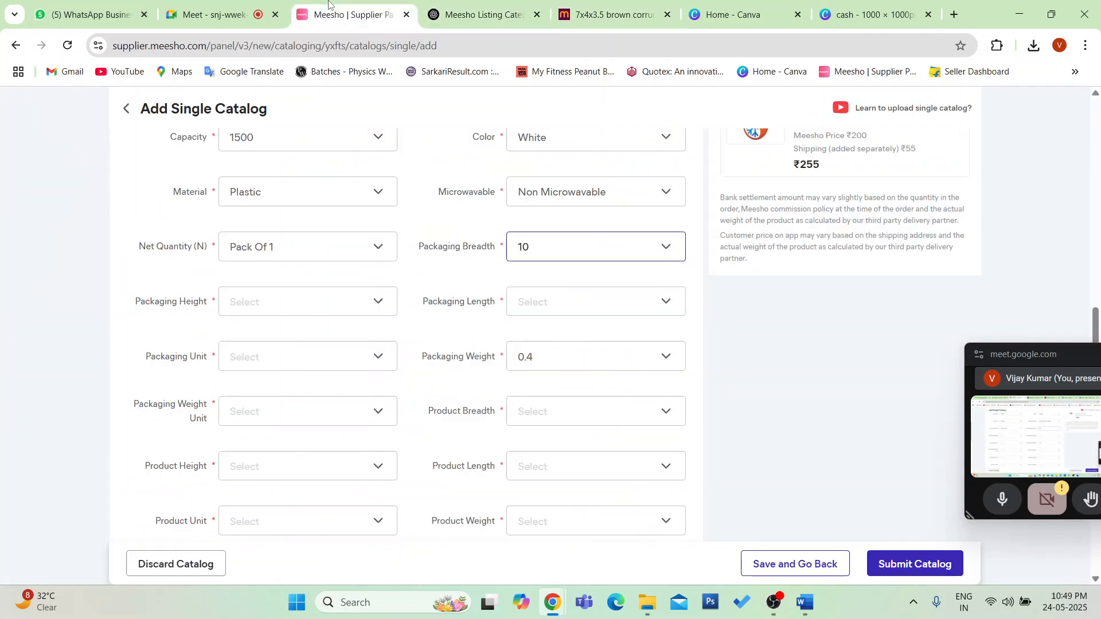
- Check the corrugated box listing for reference and set the Packaging Length to 12 in the catalog form
left_click(574, 308)
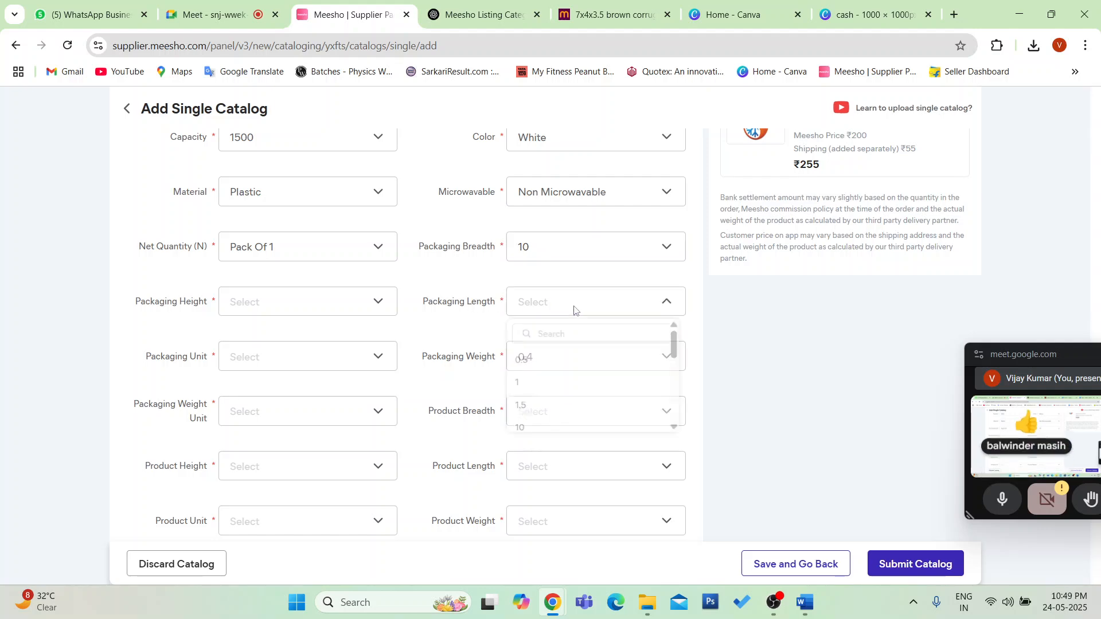
left_click(480, 15)
left_click(609, 14)
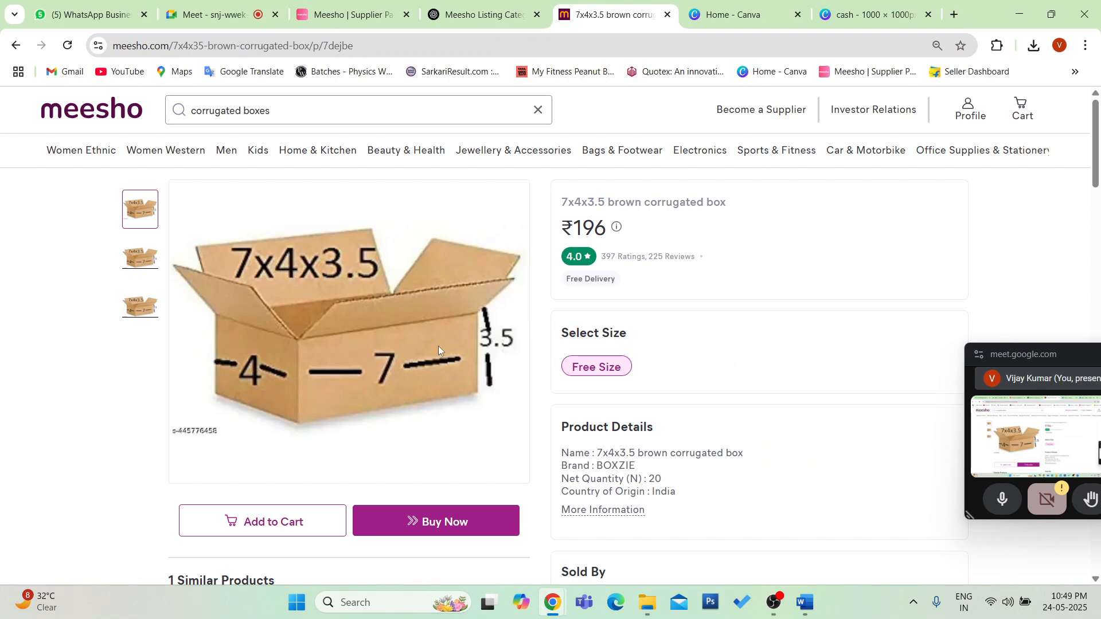
left_click(448, 10)
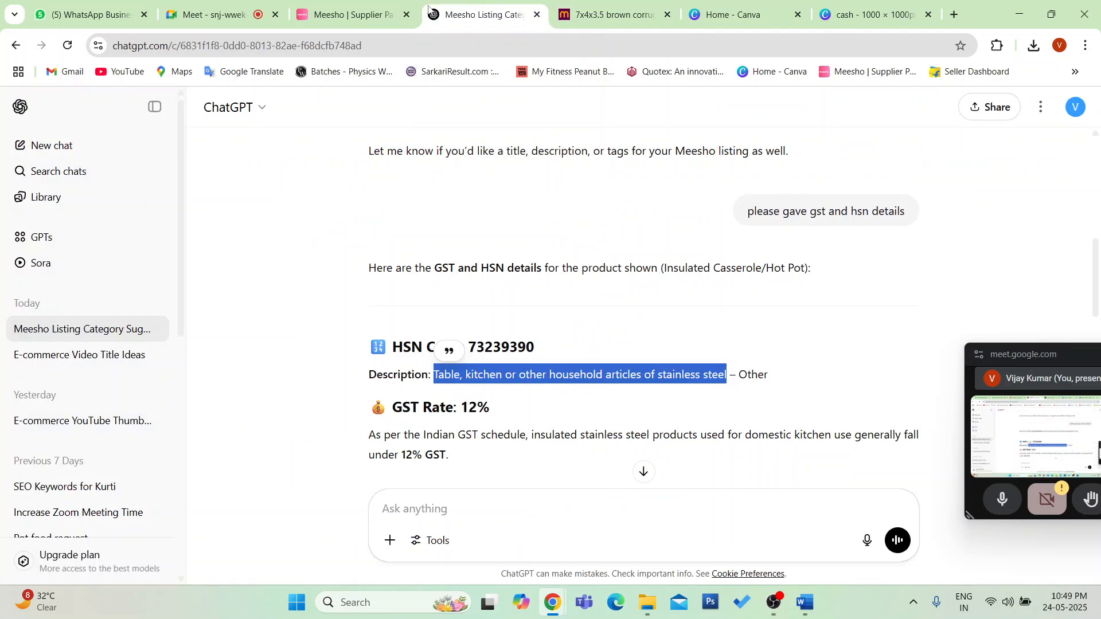
left_click(353, 14)
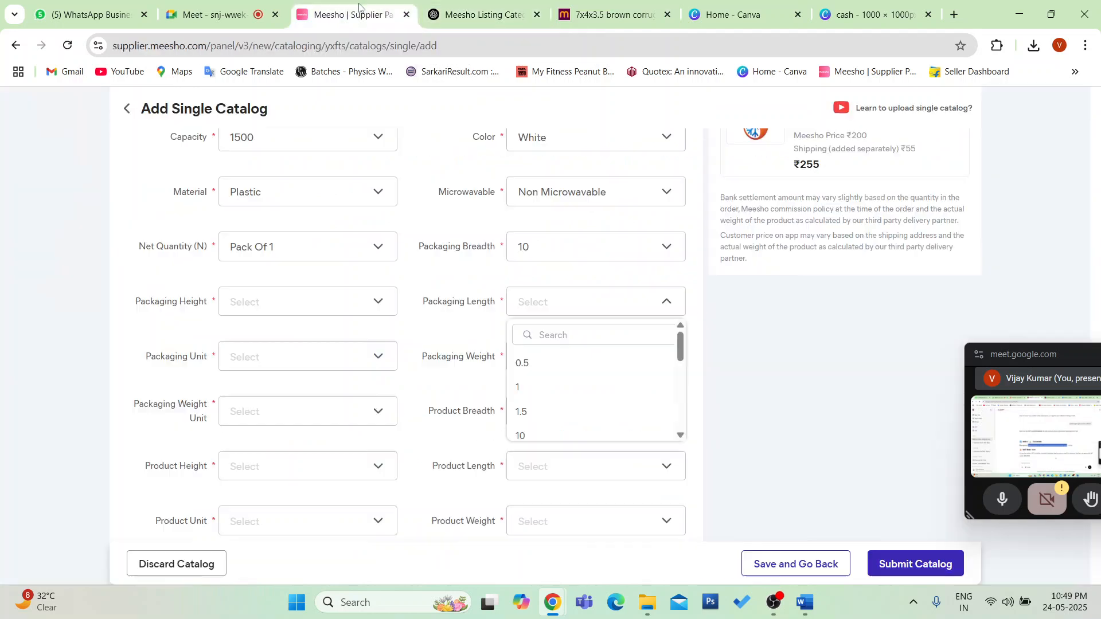
left_click(533, 299)
left_click(533, 302)
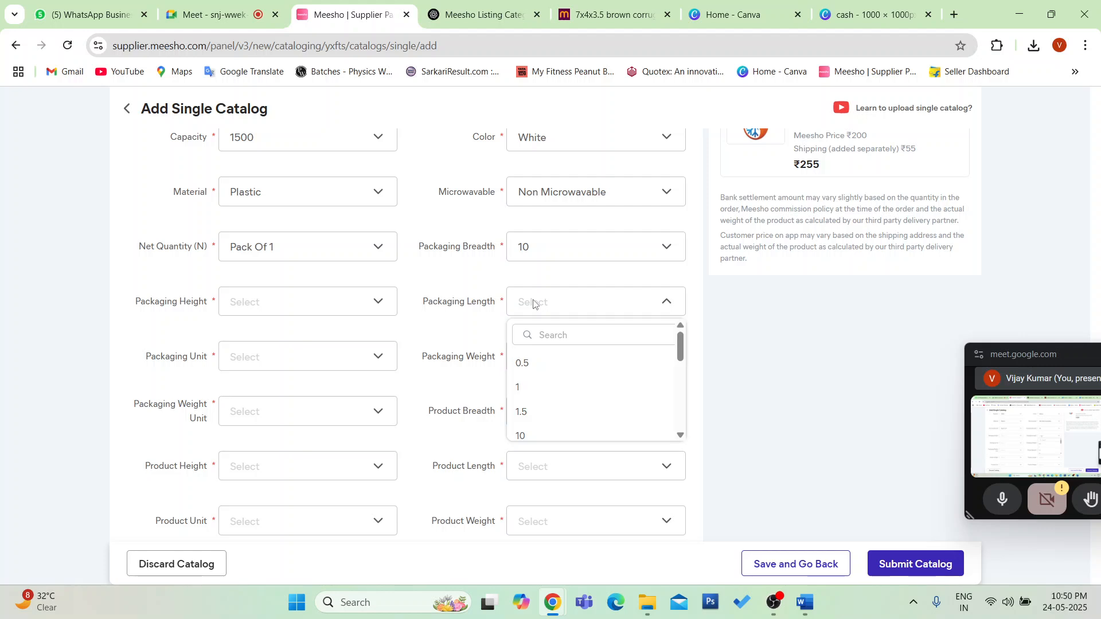
scroll(566, 374, "down", 2)
scroll(552, 429, "down", 1)
left_click(547, 422)
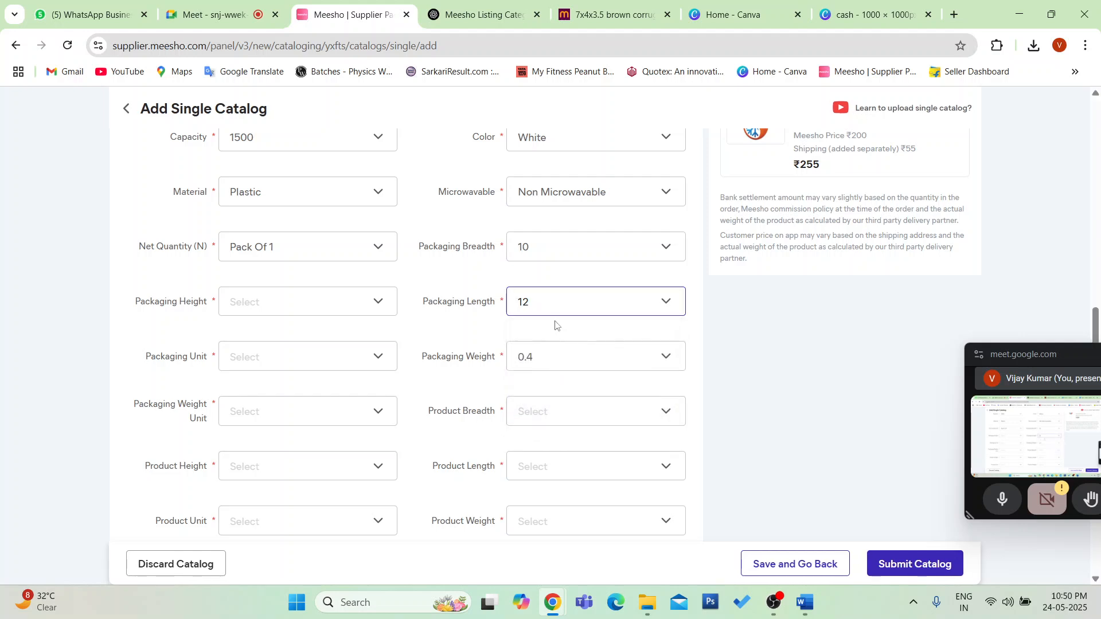
left_click(565, 360)
left_click(566, 363)
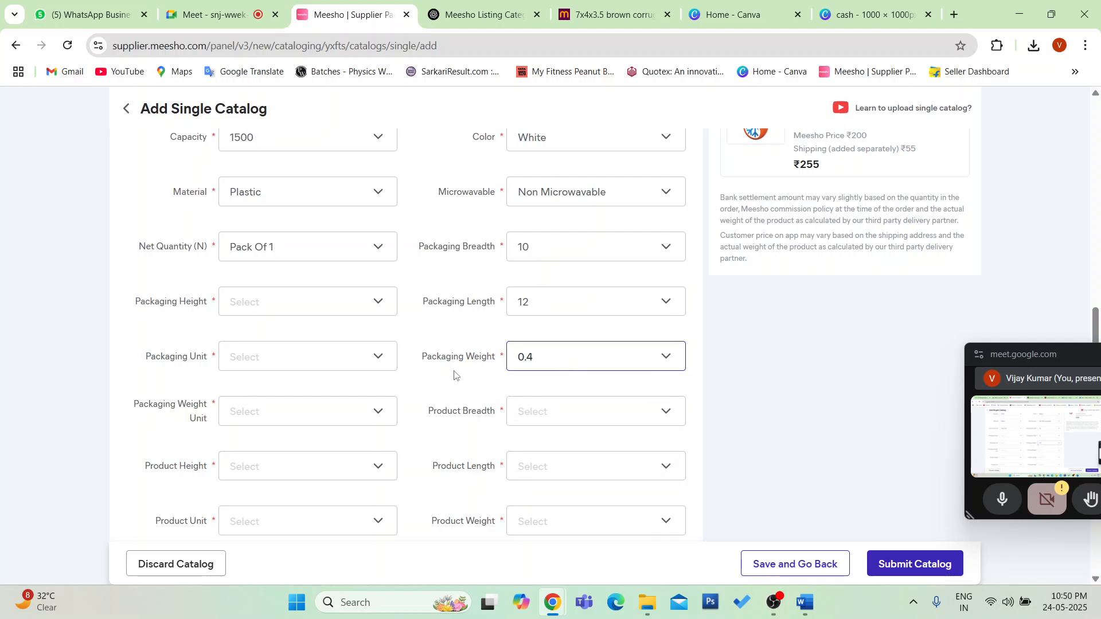
- Compare the corrugated box's height on its listing and browse the available Packaging Height values
left_click(281, 307)
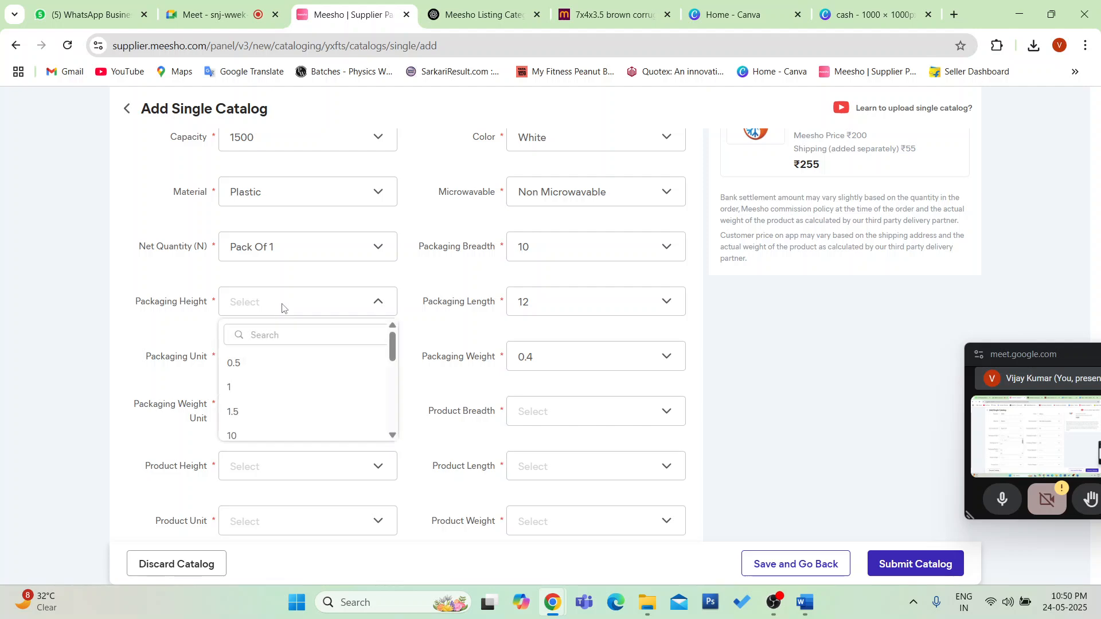
left_click(604, 7)
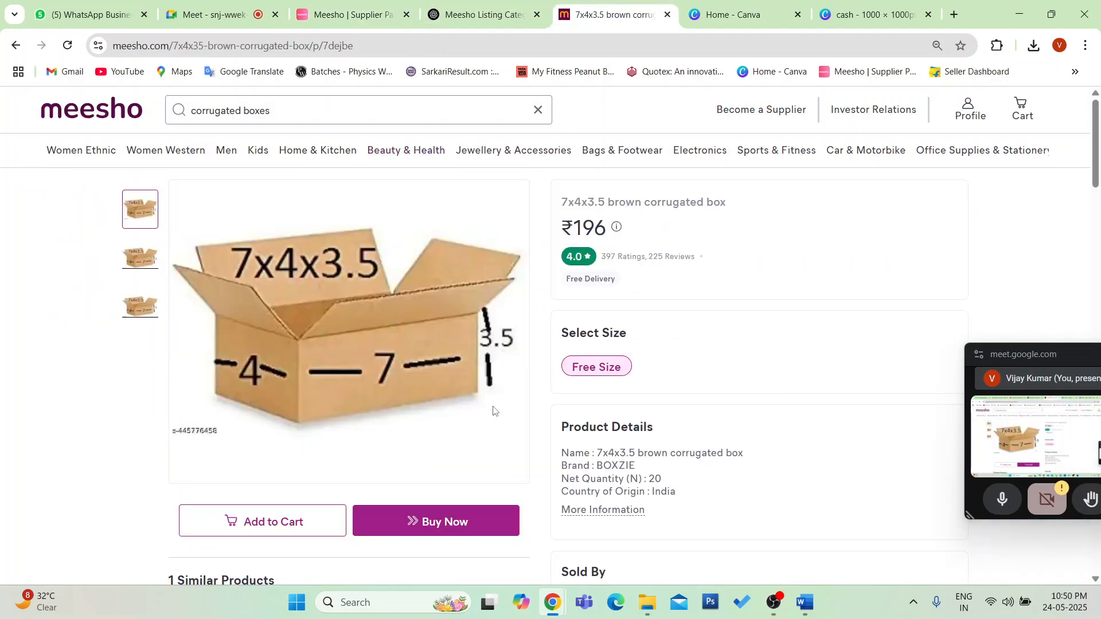
left_click(371, 7)
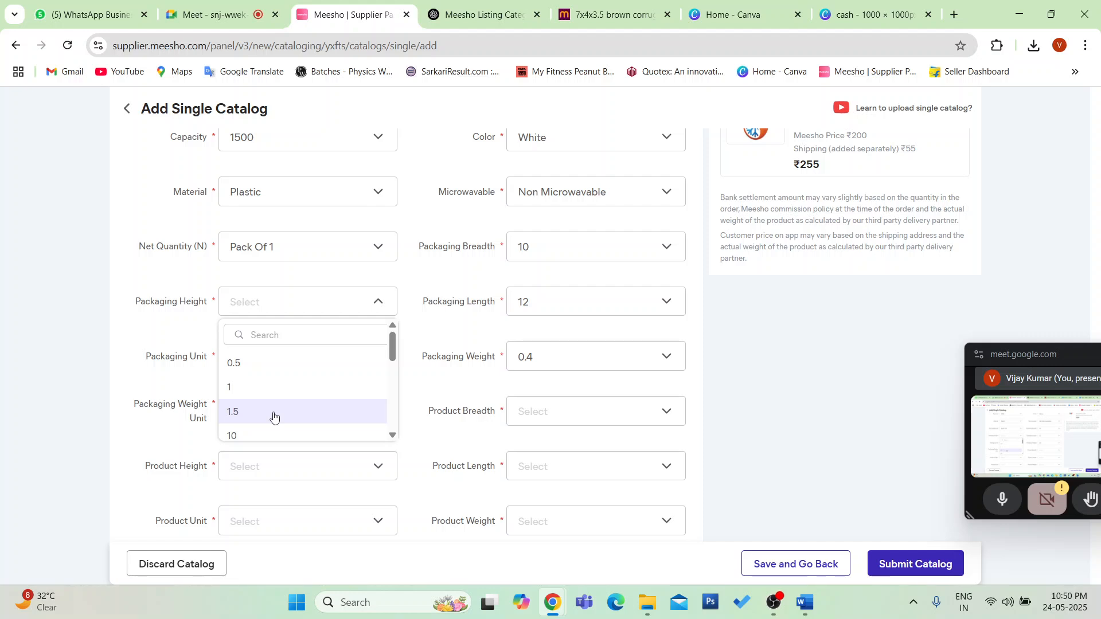
scroll(356, 384, "down", 1)
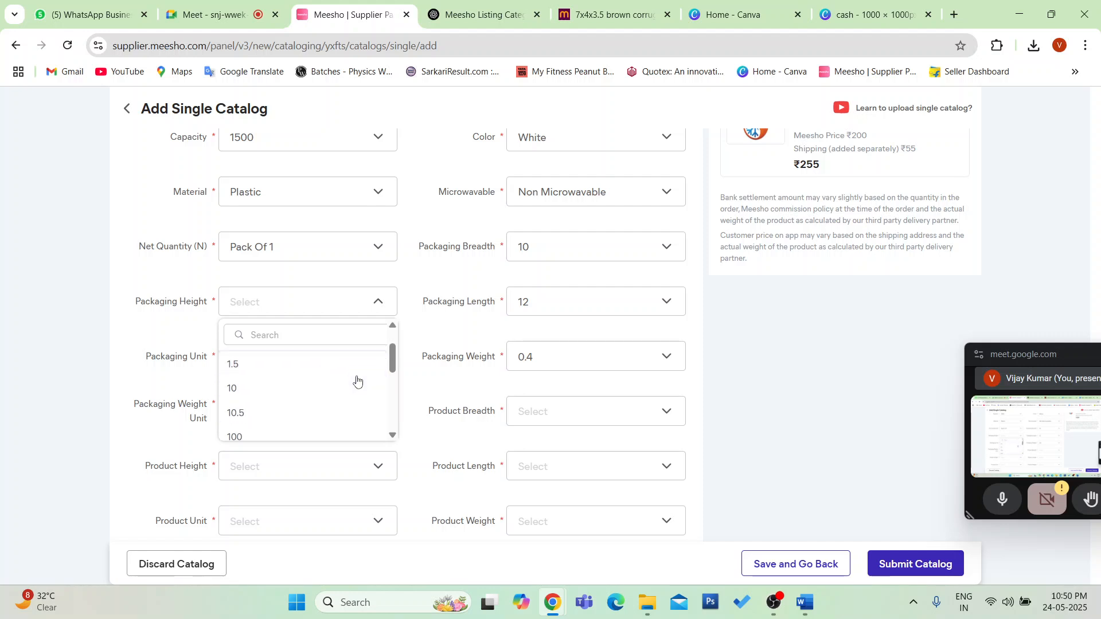
scroll(281, 387, "down", 4)
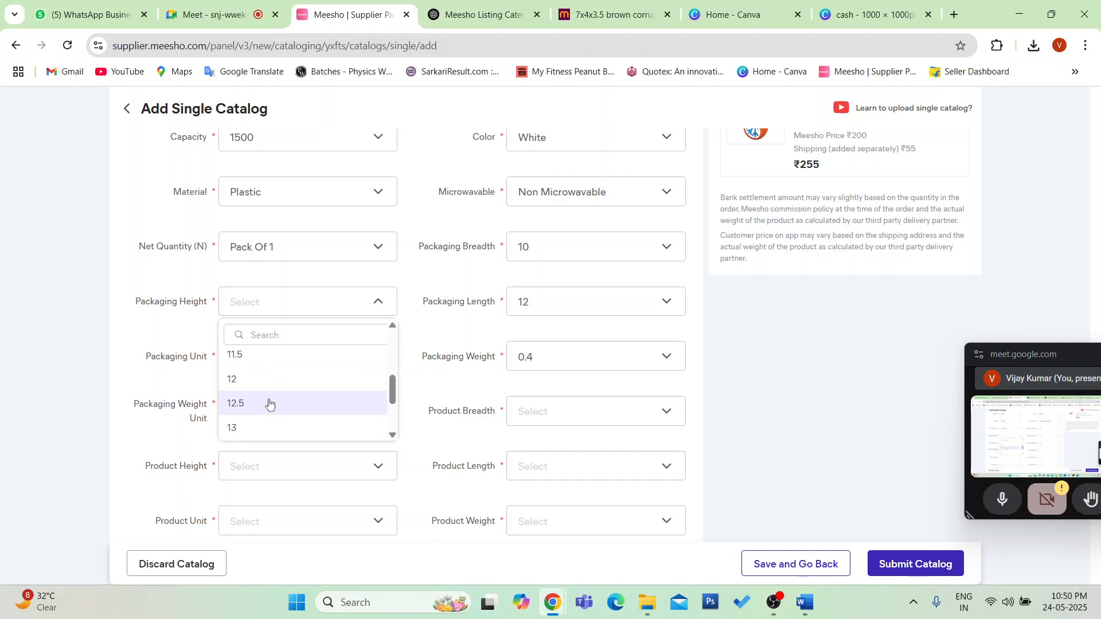
scroll(273, 397, "down", 5)
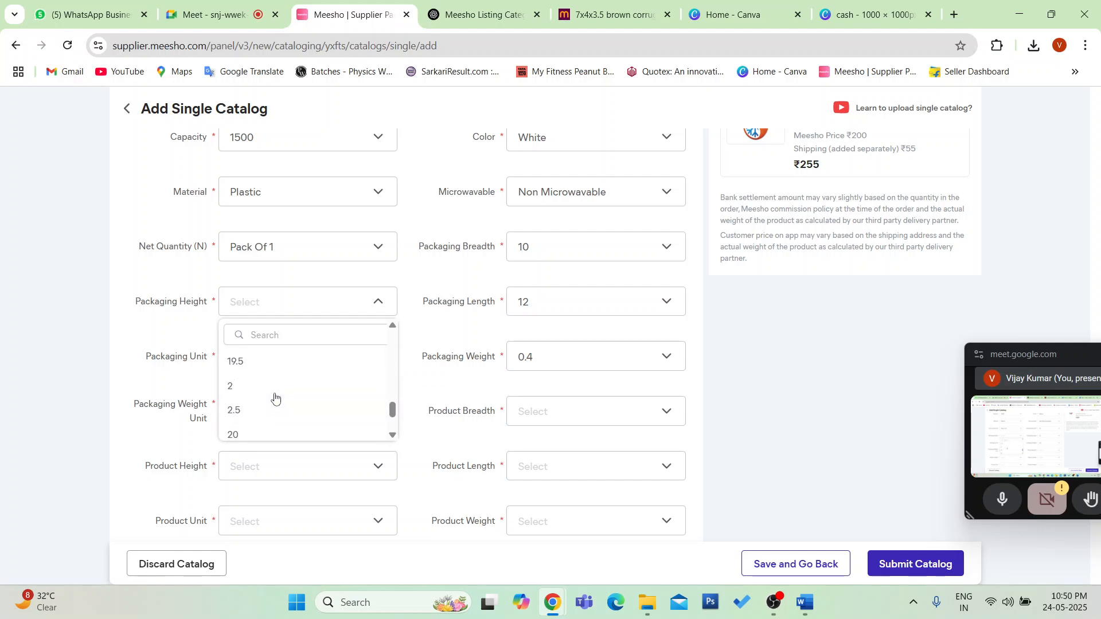
scroll(276, 397, "down", 4)
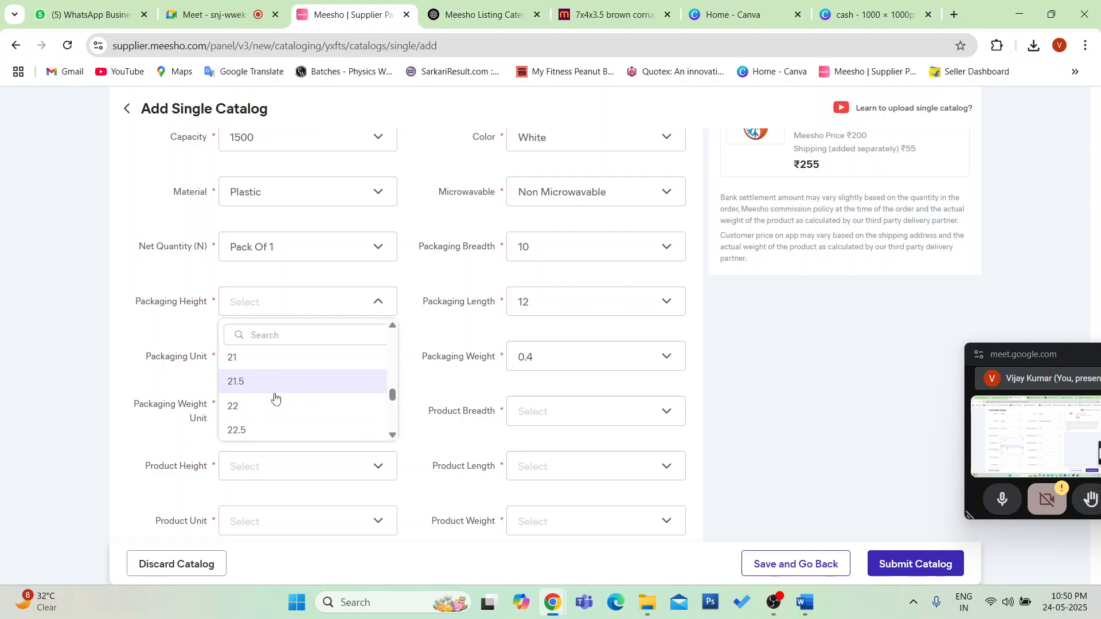
scroll(275, 396, "down", 6)
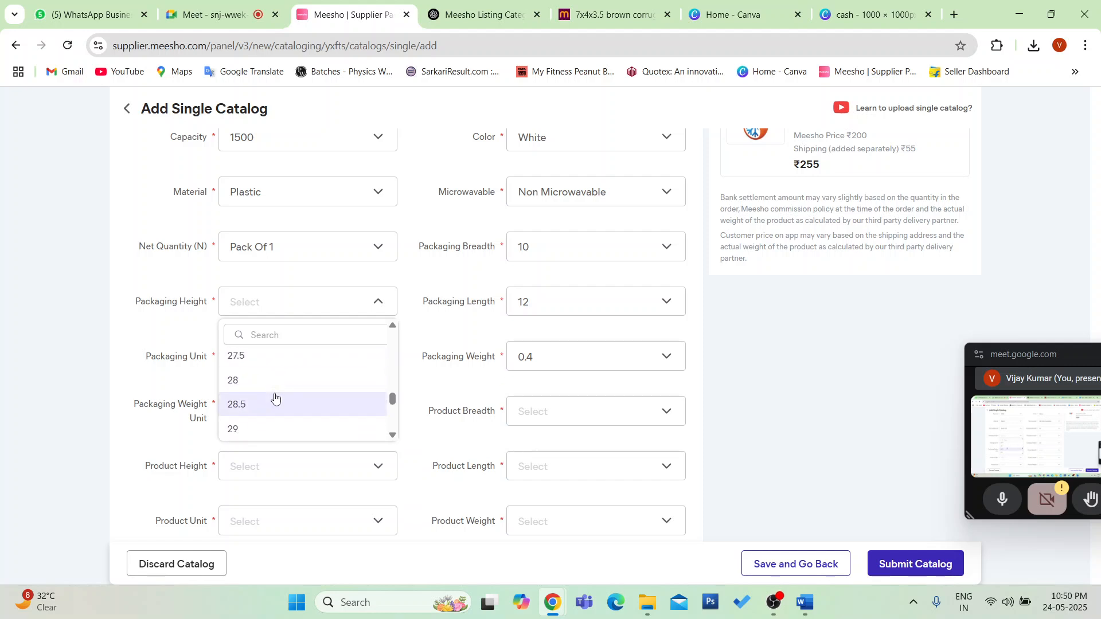
scroll(275, 397, "down", 4)
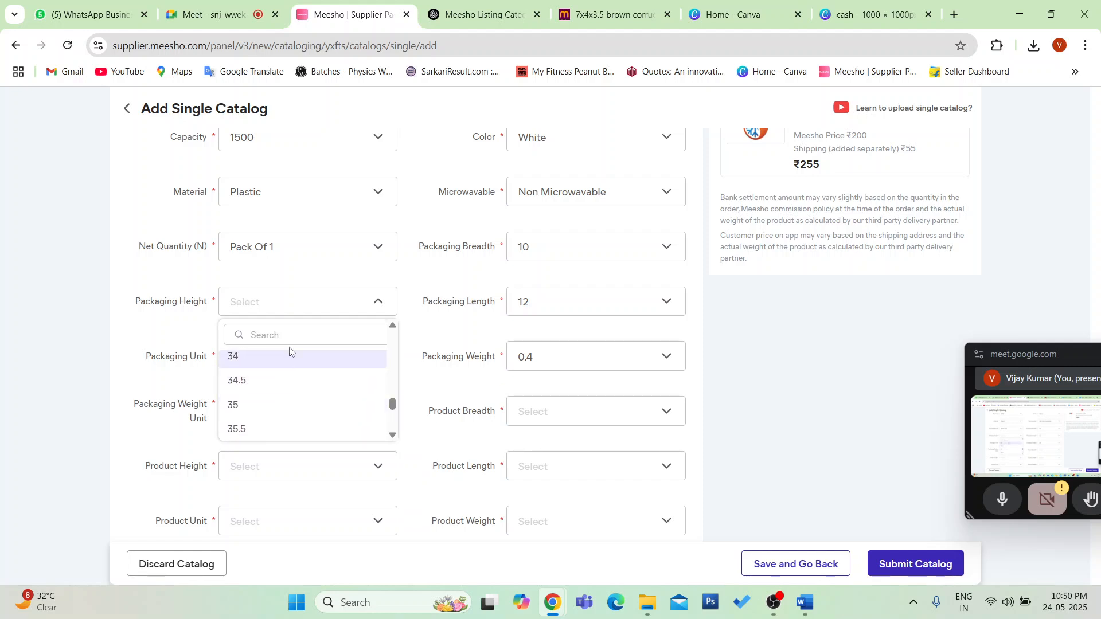
- Search the Packaging Height options for 6 and for 5, and close the list without choosing a value
left_click(299, 329)
type("6")
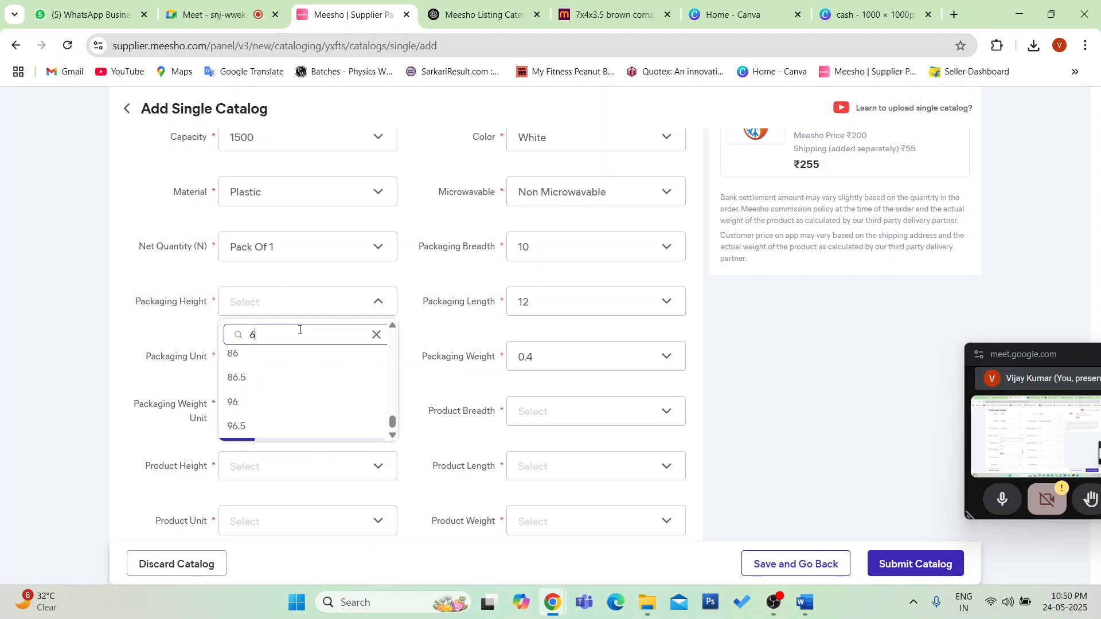
key("BackSpace")
type("5")
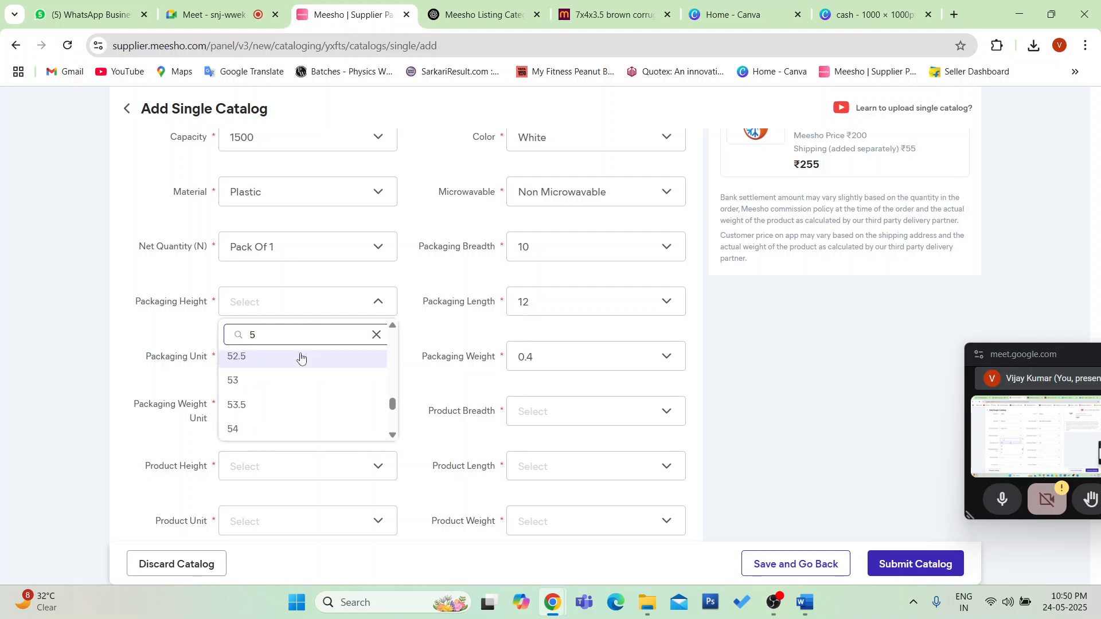
scroll(297, 401, "up", 15)
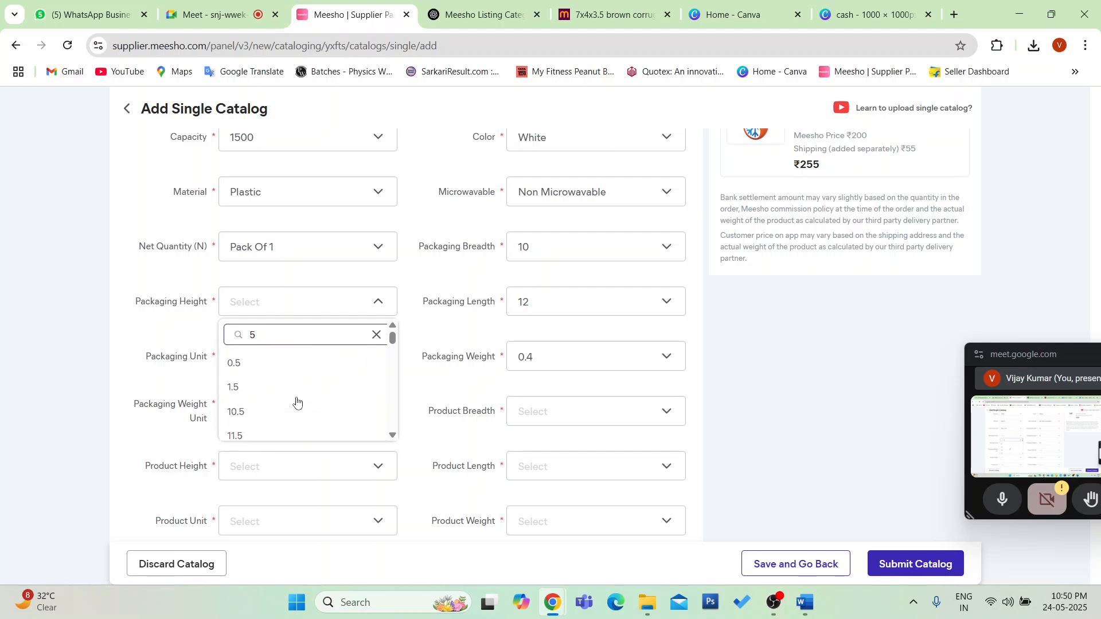
scroll(281, 388, "down", 3)
scroll(309, 400, "down", 3)
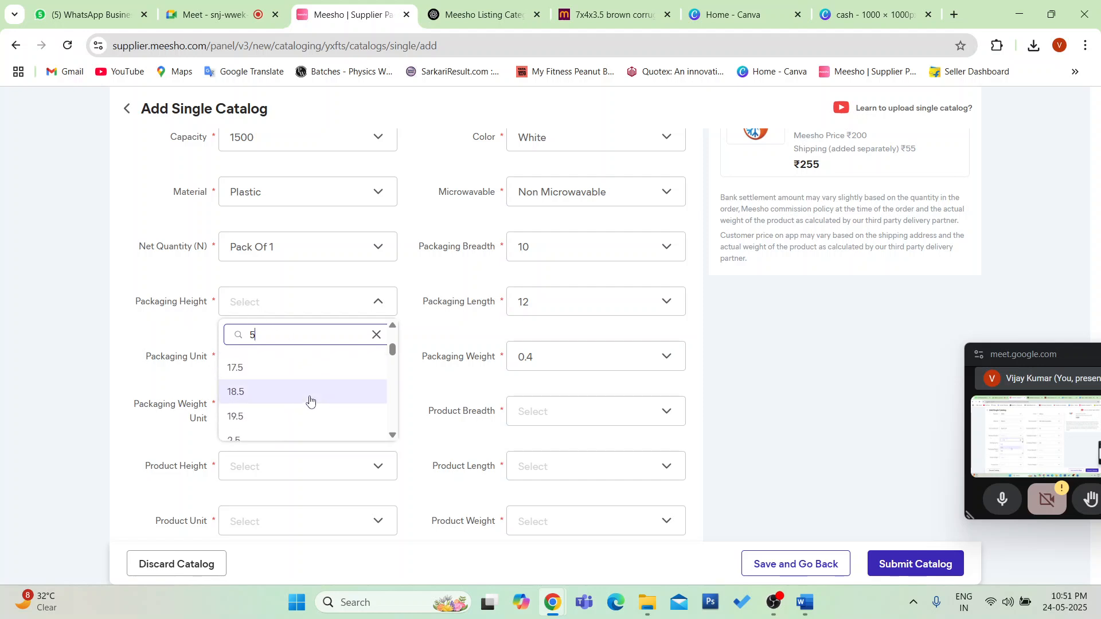
scroll(309, 400, "down", 2)
scroll(310, 400, "up", 5)
scroll(310, 400, "up", 3)
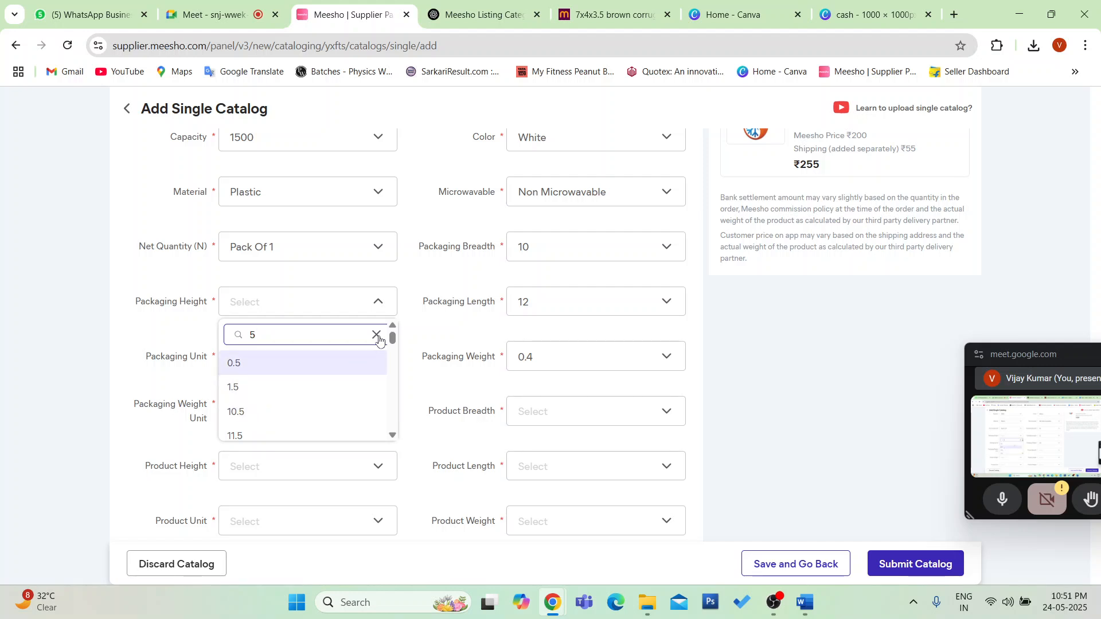
left_click(197, 351)
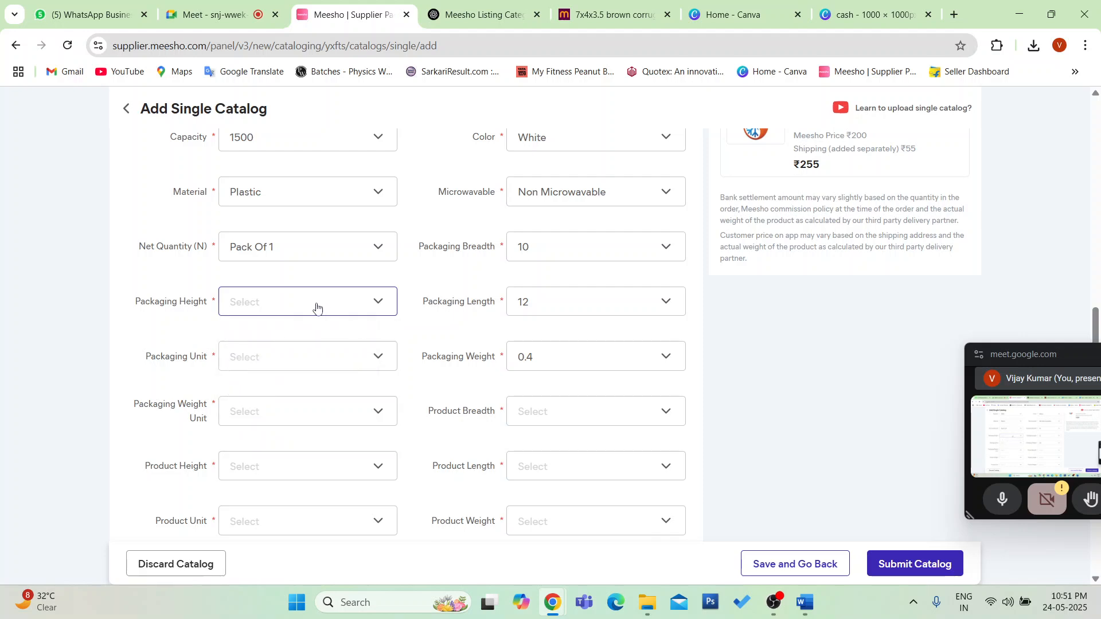
- Set the Packaging Height to 12.5
left_click(316, 308)
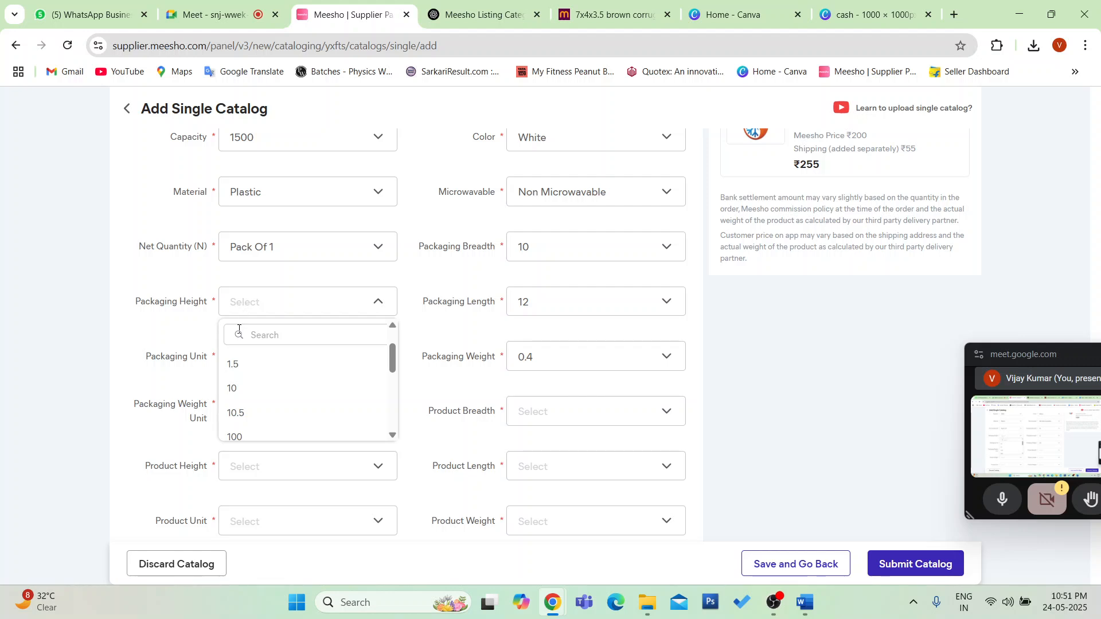
scroll(256, 412, "down", 1)
scroll(258, 408, "down", 2)
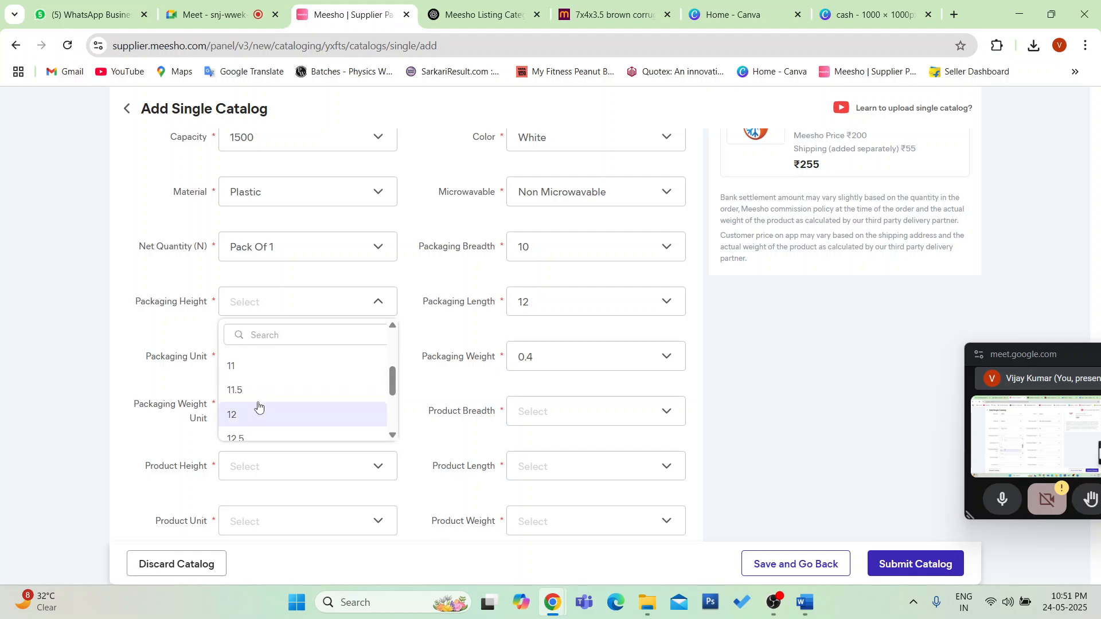
left_click(253, 438)
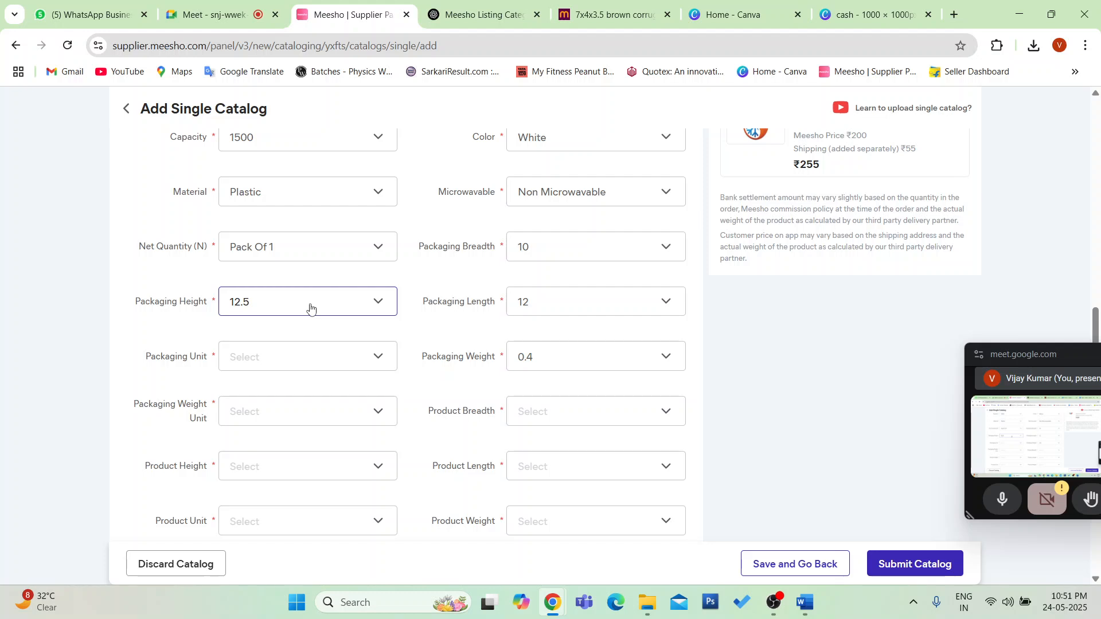
- Set the Packaging Unit to Inch
left_click(315, 365)
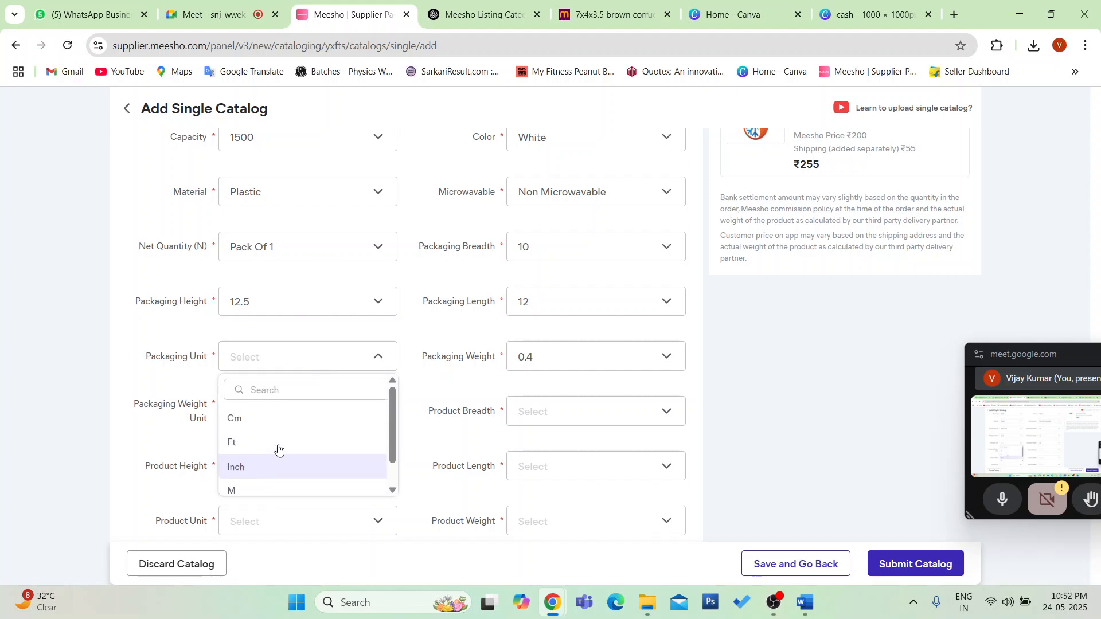
scroll(268, 486, "down", 1)
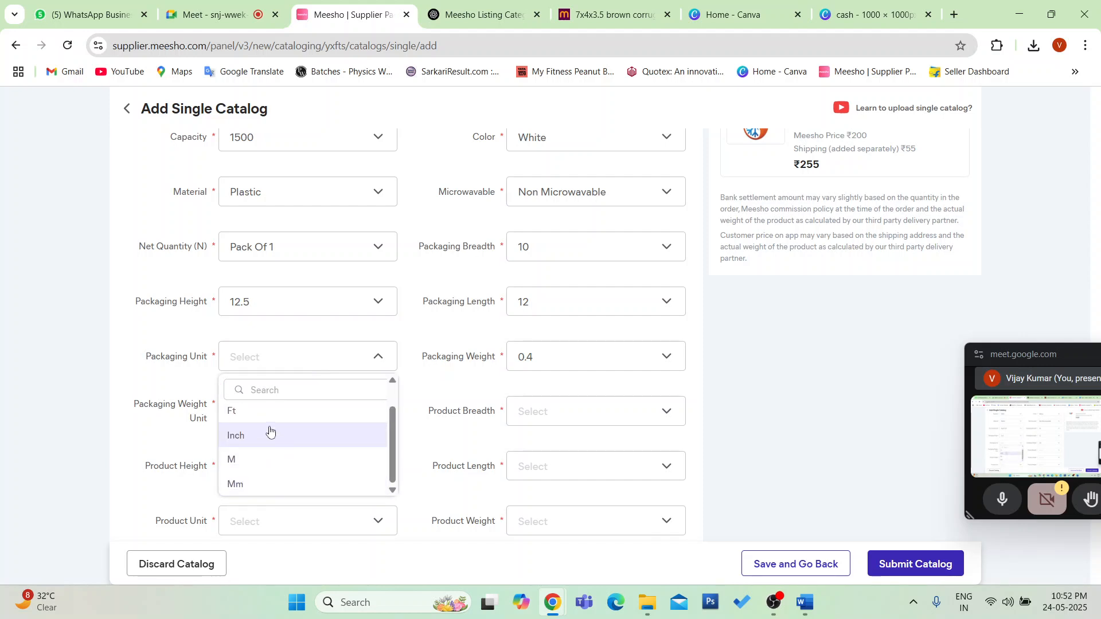
left_click(243, 441)
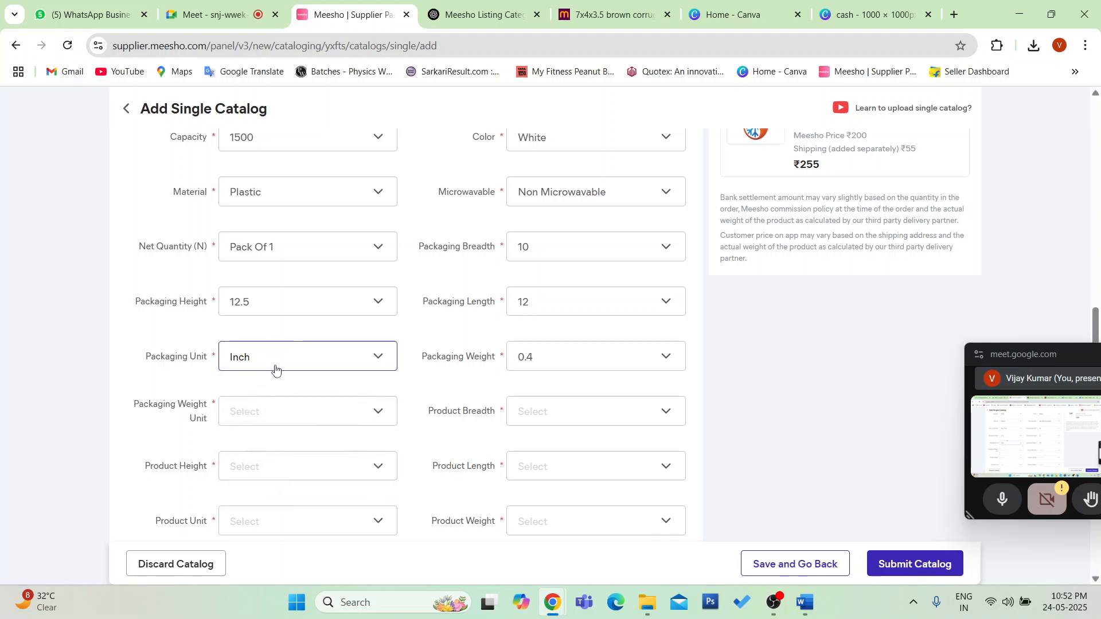
- Browse the available Packaging Height values for a suitable box height
left_click(285, 304)
scroll(279, 395, "down", 3)
scroll(279, 390, "up", 3)
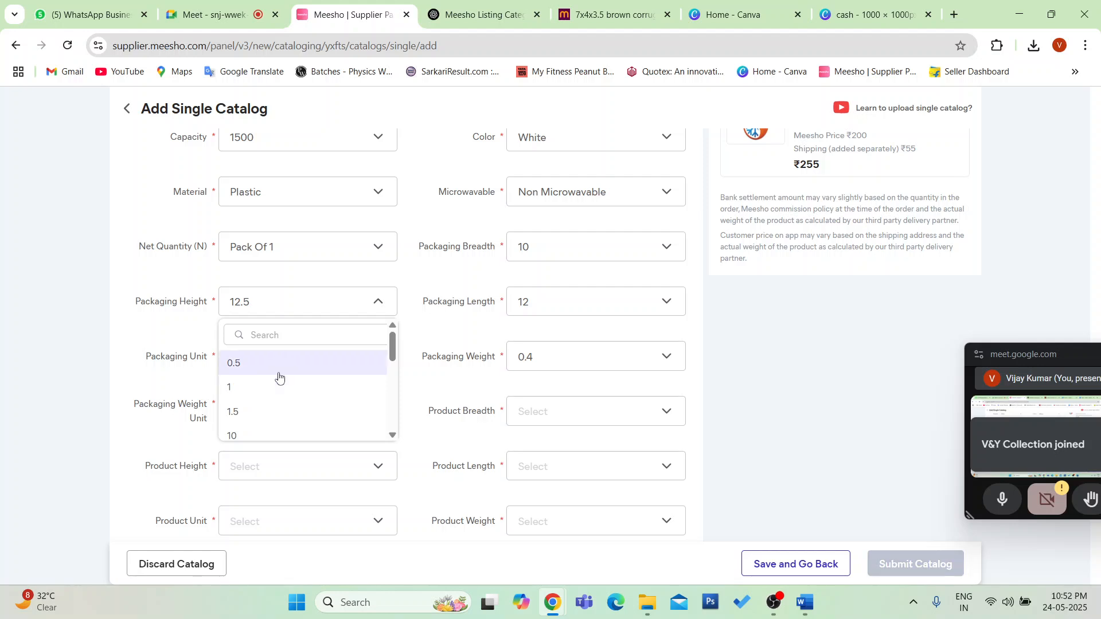
scroll(279, 378, "down", 4)
scroll(279, 378, "down", 5)
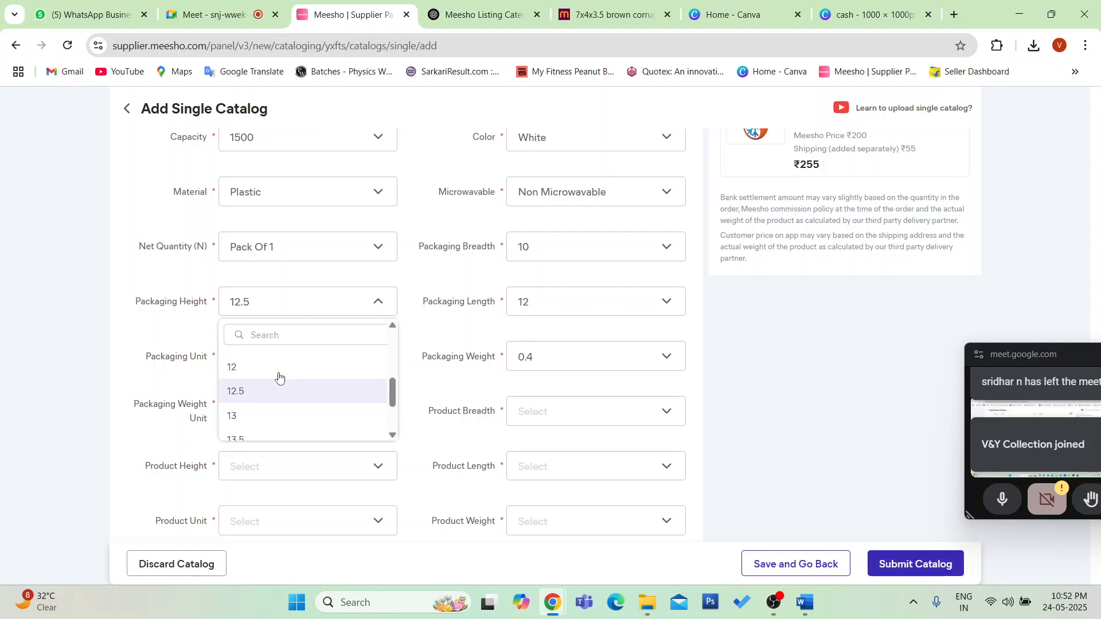
scroll(277, 392, "down", 9)
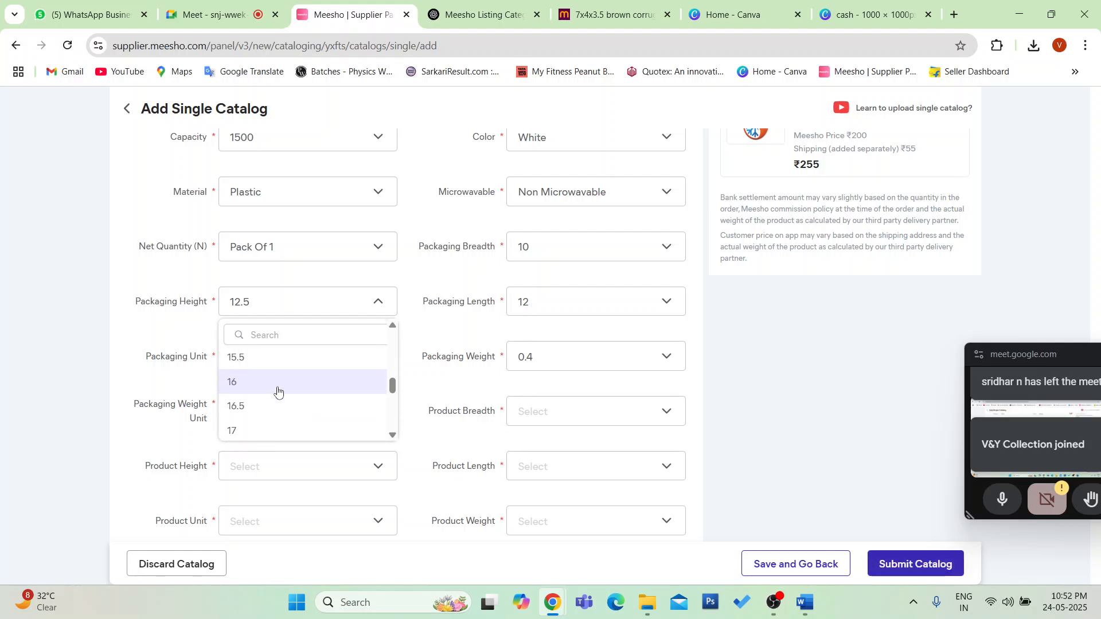
scroll(278, 393, "up", 2)
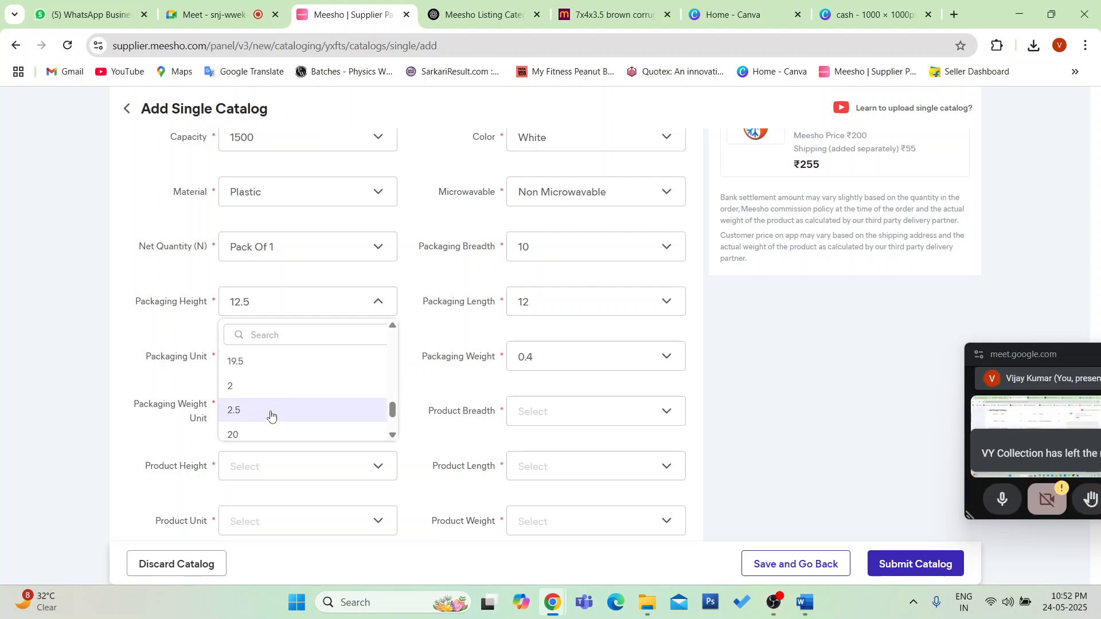
scroll(271, 416, "down", 10)
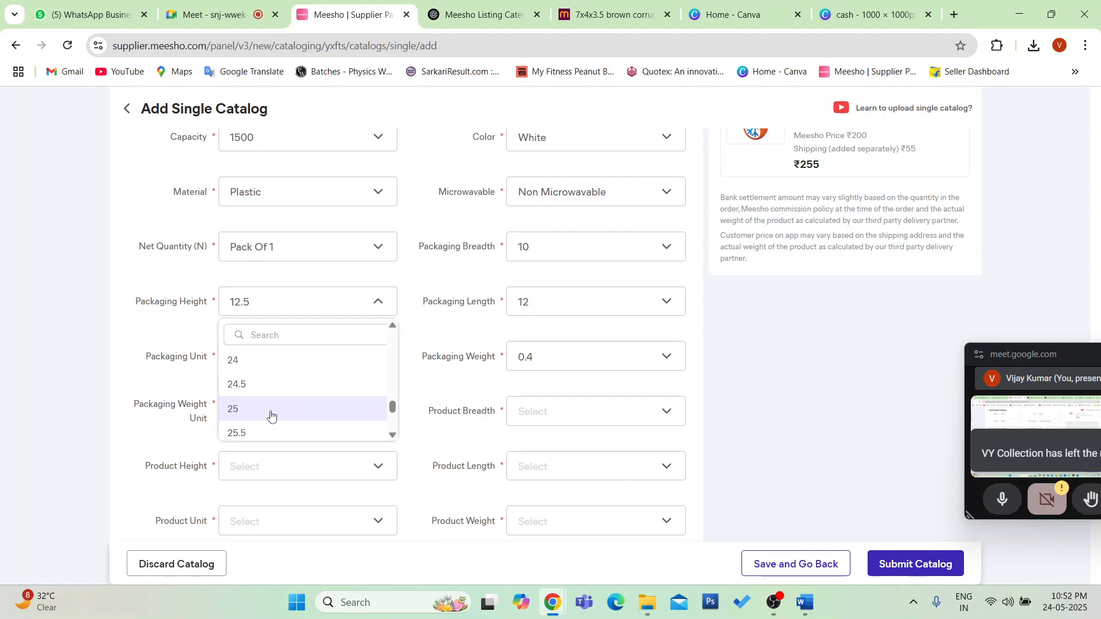
scroll(272, 416, "down", 10)
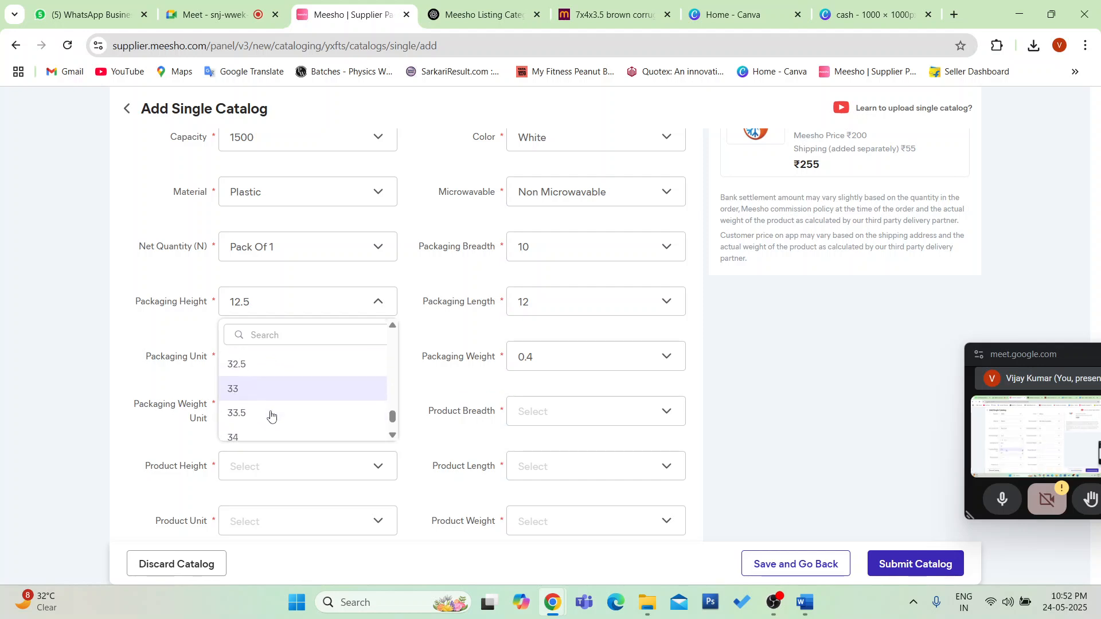
scroll(272, 416, "down", 8)
- Search the Packaging Height options for 6, 8, 9 and 5, and close the list without choosing a value
left_click(274, 334)
type("6")
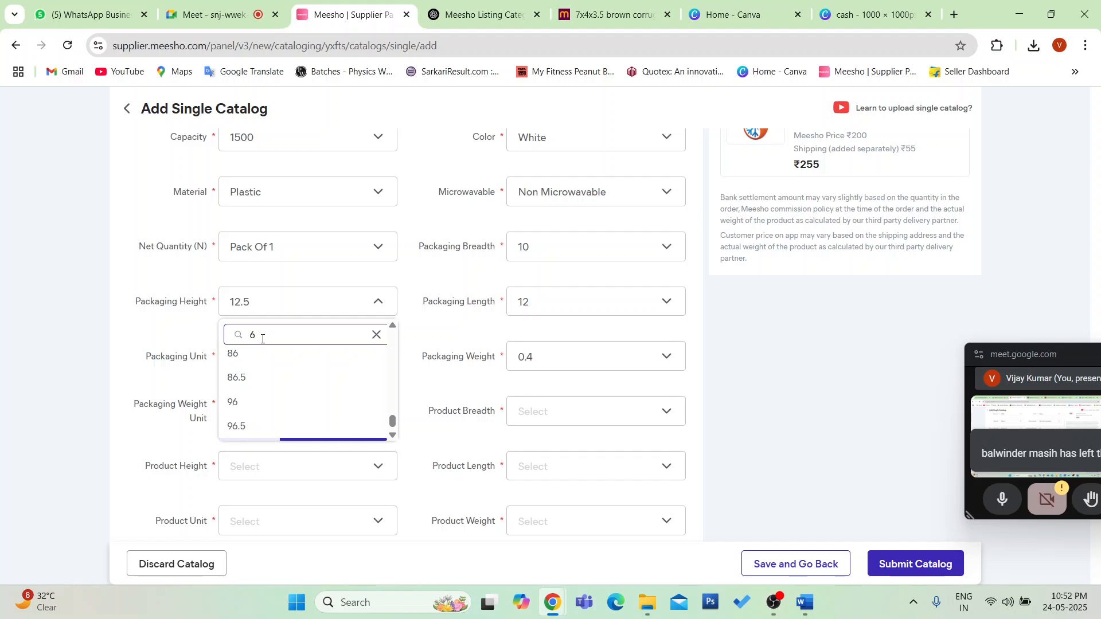
scroll(312, 367, "up", 12)
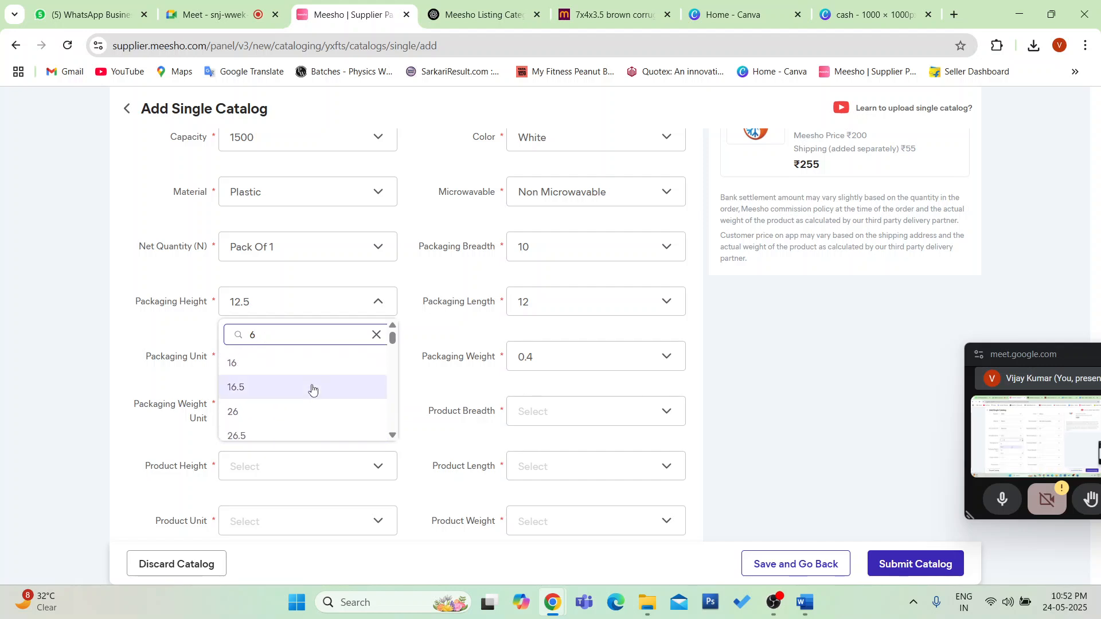
key("BackSpace")
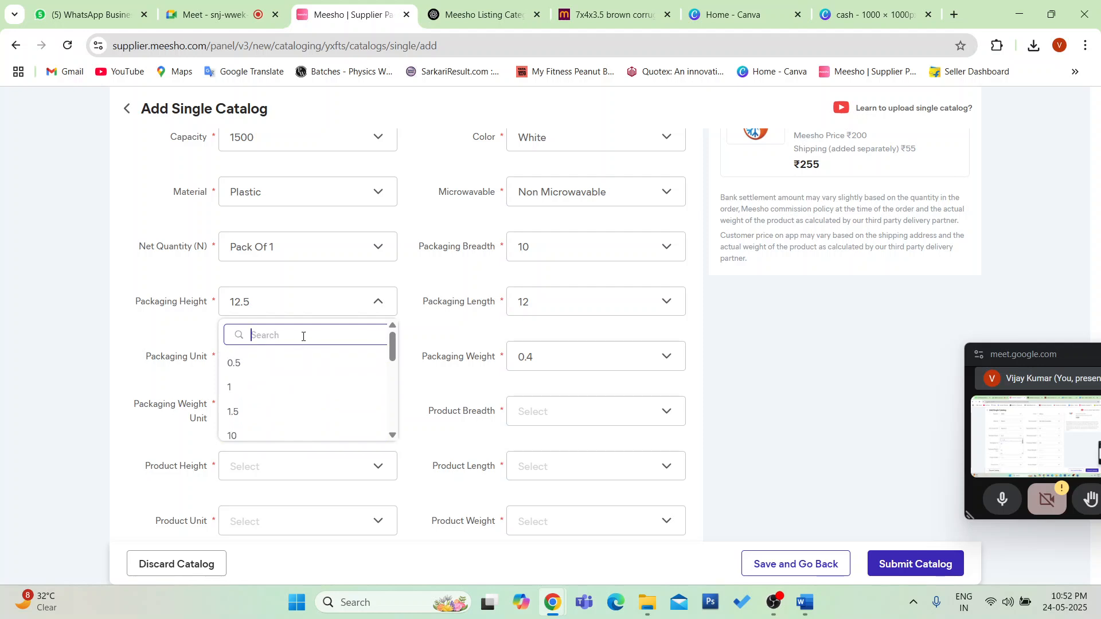
type("8")
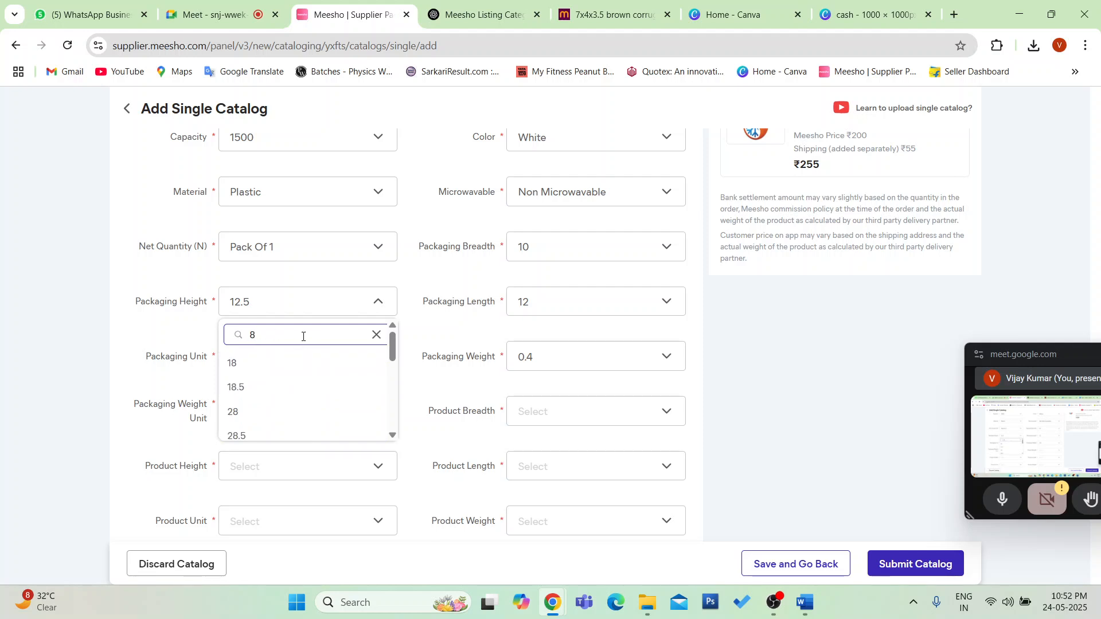
key("BackSpace")
type("9")
key("BackSpace")
type("5")
scroll(281, 386, "down", 2)
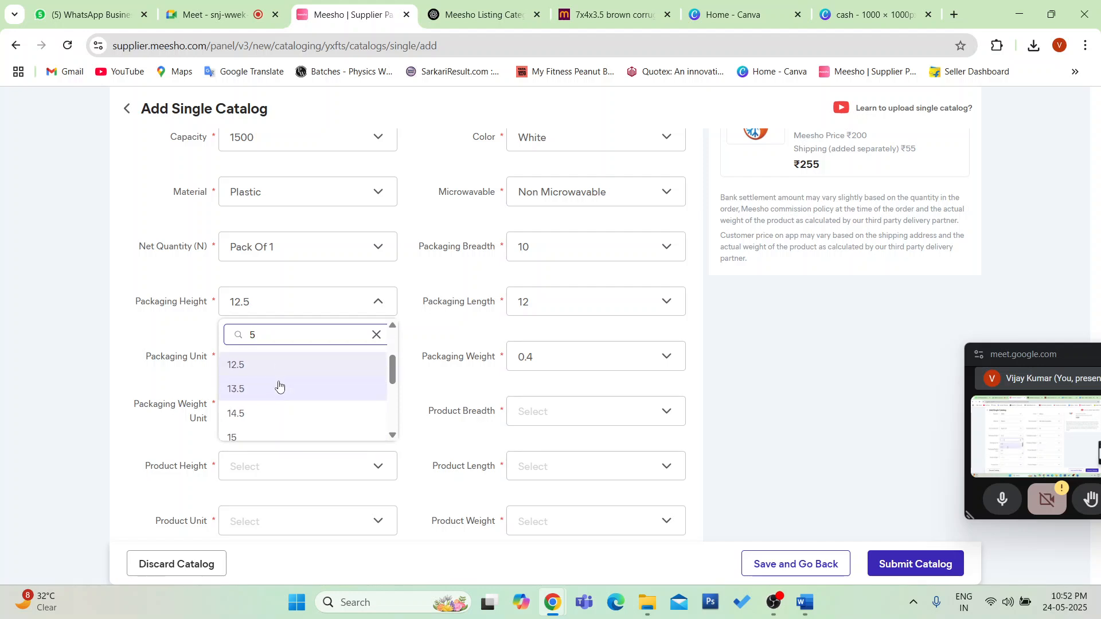
left_click(125, 333)
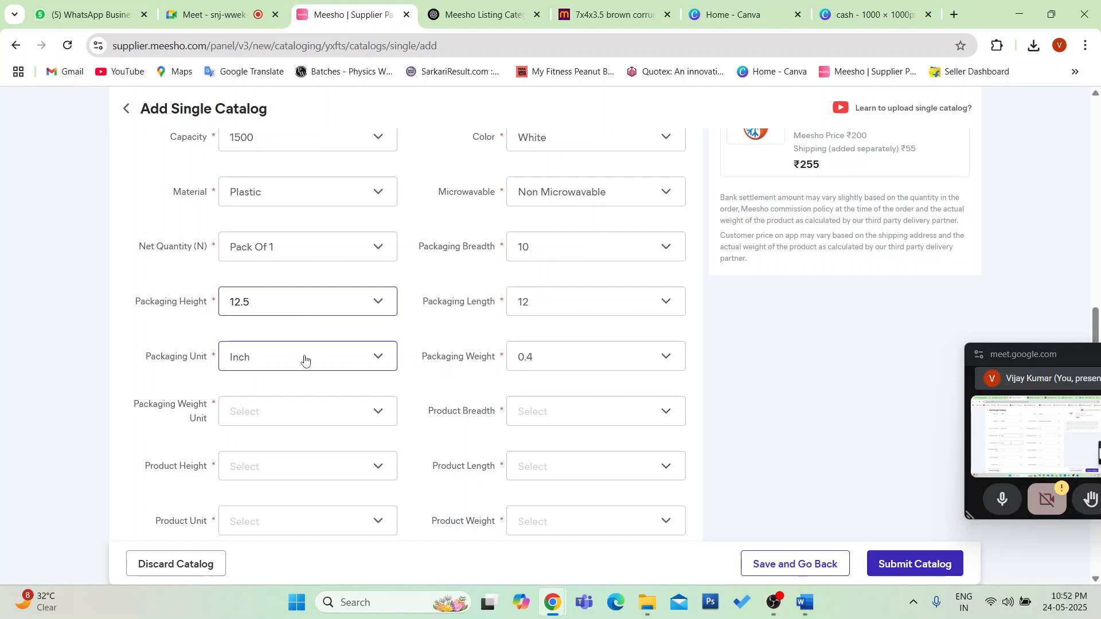
- Set the Packaging Height to 4.5, keeping Inch as the Packaging Unit
left_click(299, 363)
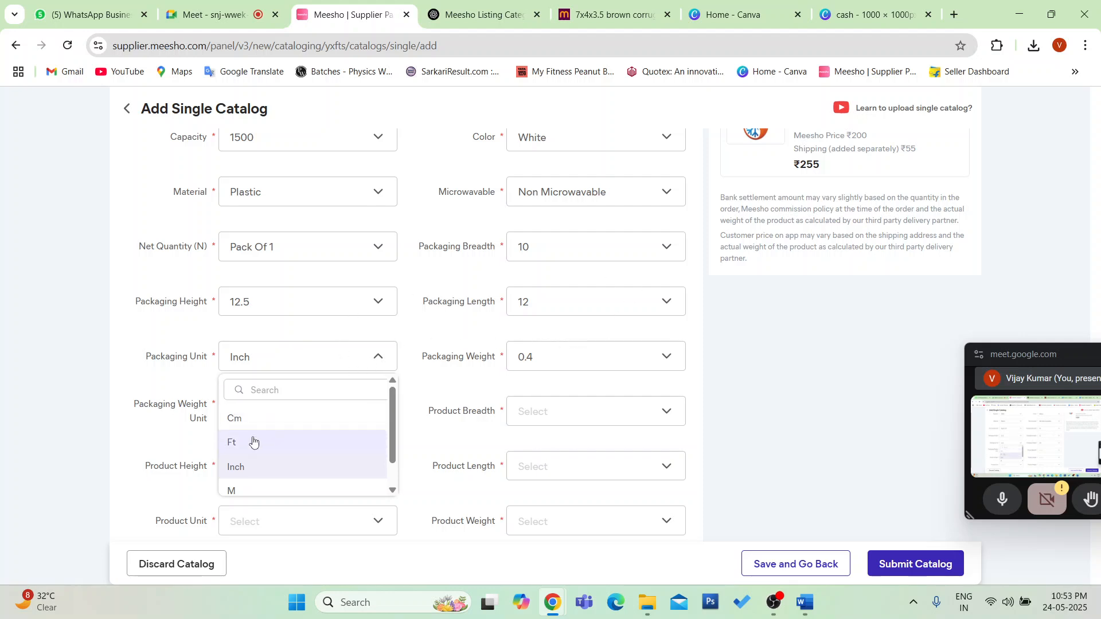
left_click(291, 299)
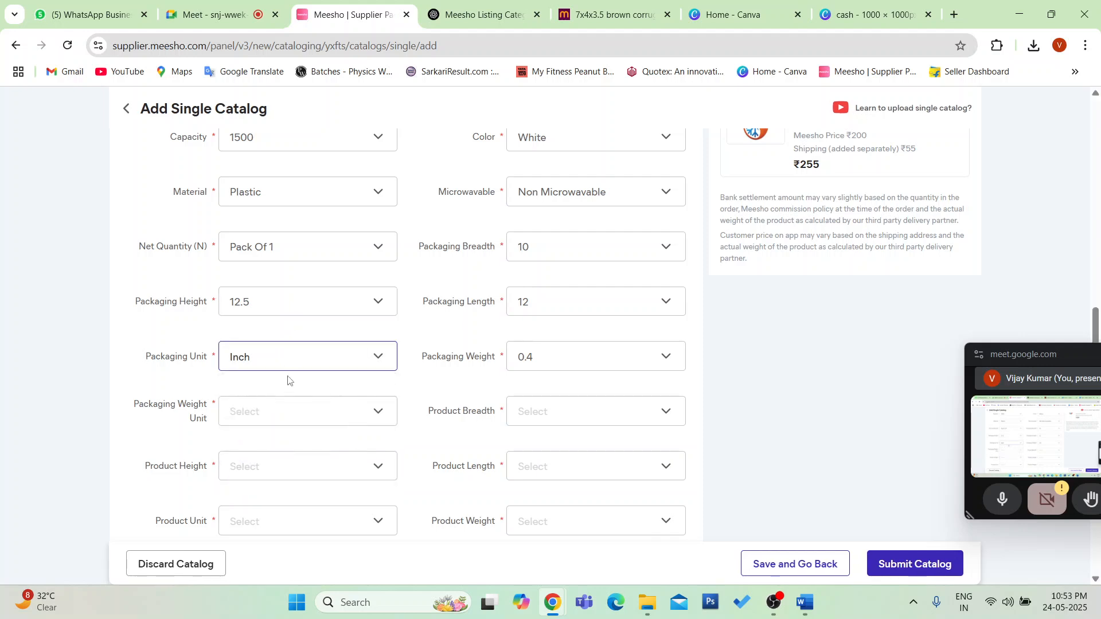
left_click(277, 311)
scroll(261, 388, "down", 4)
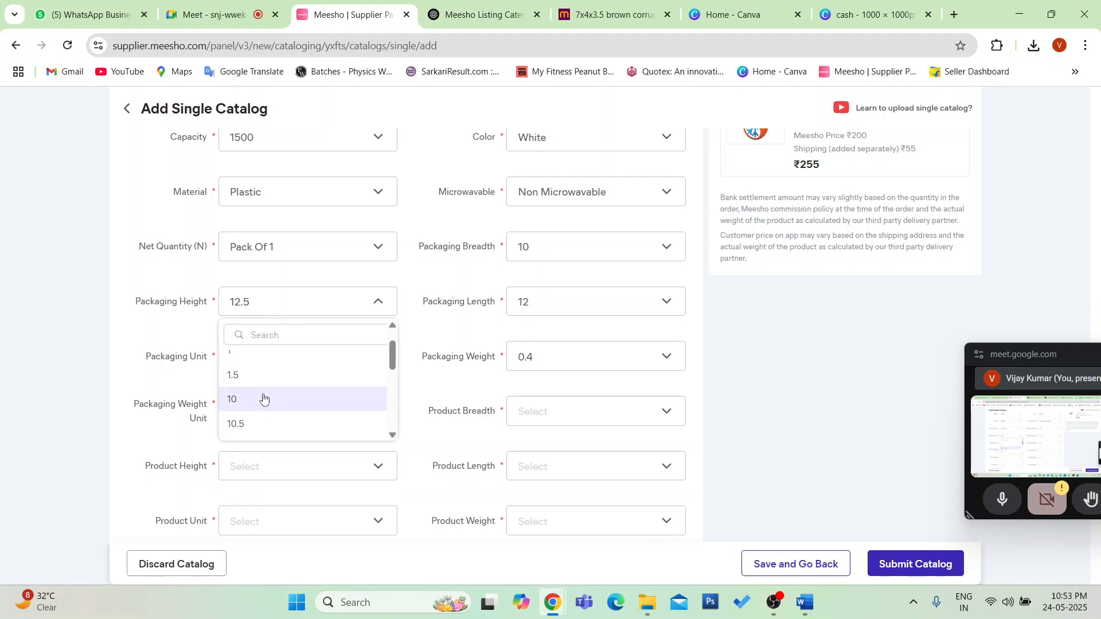
scroll(265, 390, "down", 3)
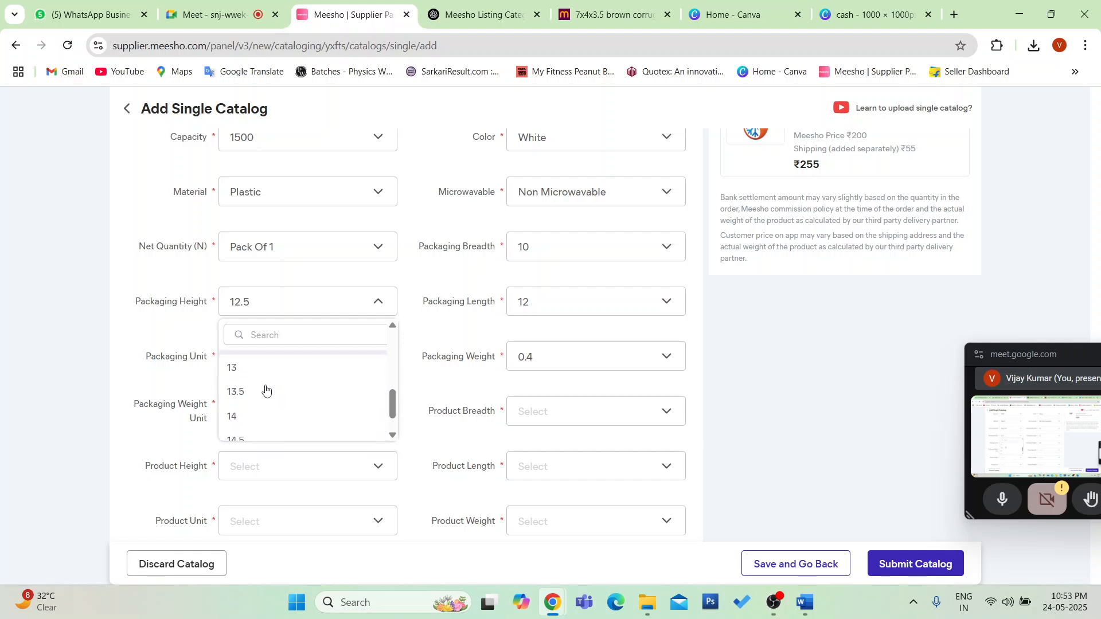
scroll(268, 391, "down", 4)
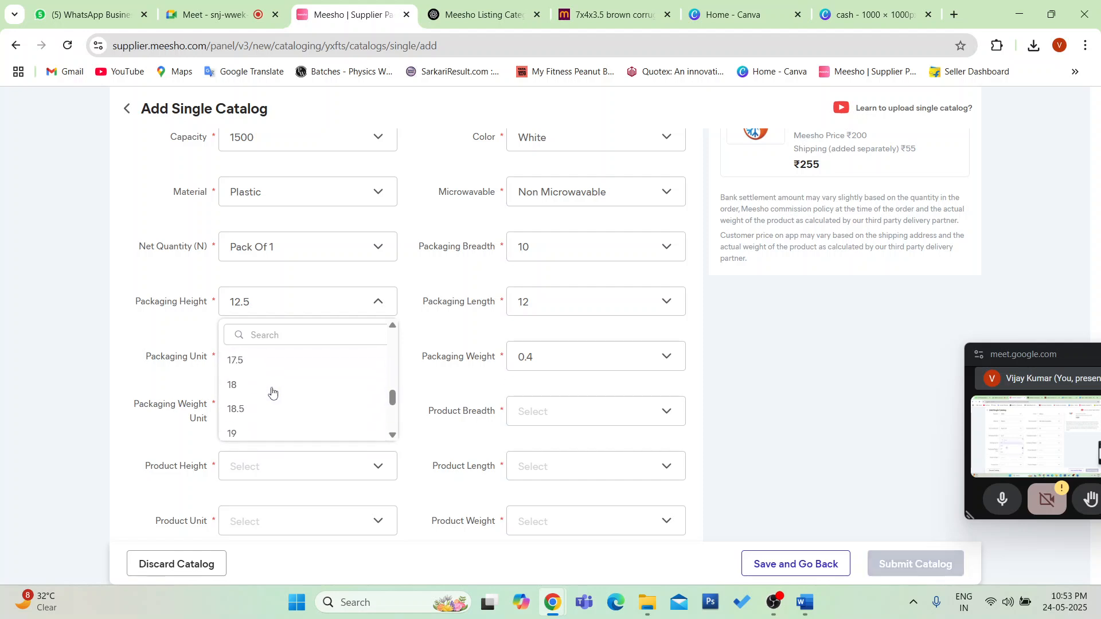
scroll(273, 393, "down", 3)
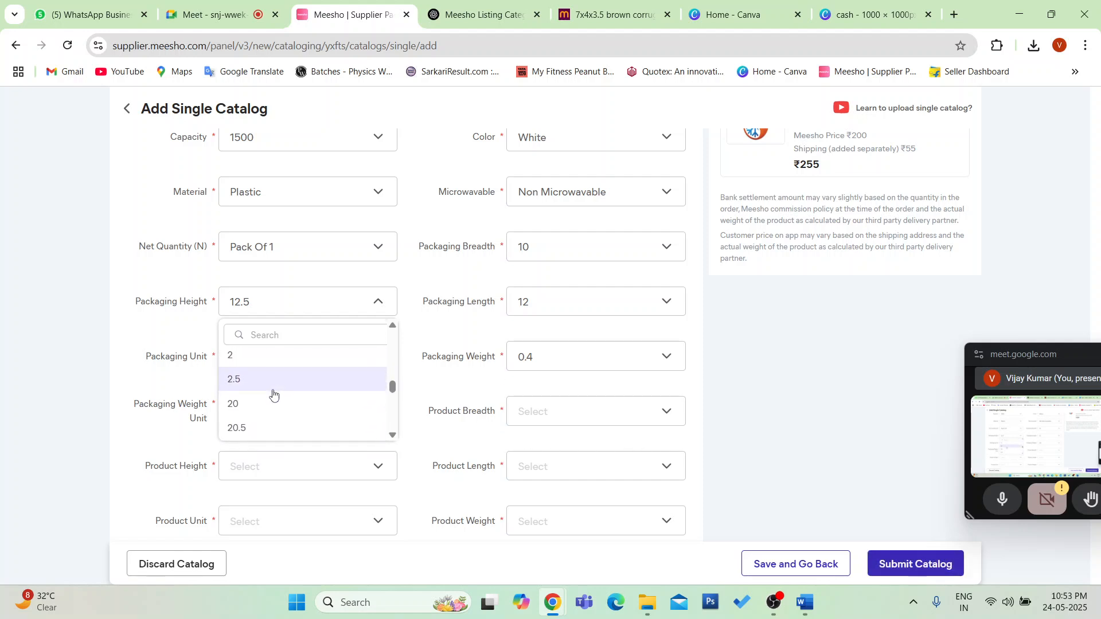
scroll(274, 386, "down", 2)
scroll(273, 387, "down", 2)
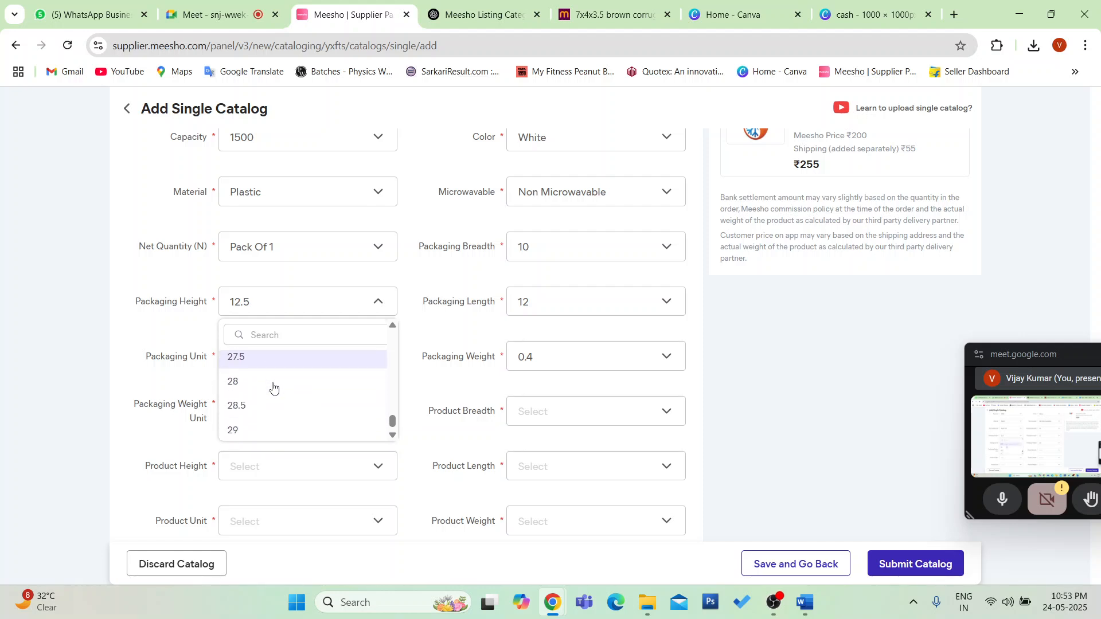
scroll(274, 387, "up", 2)
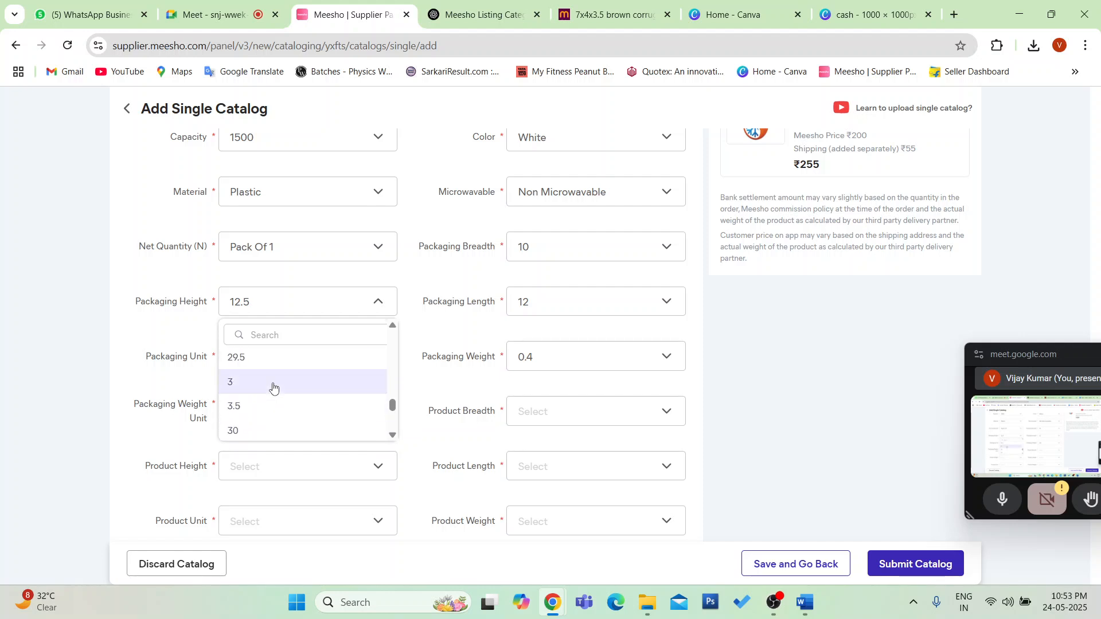
scroll(259, 390, "down", 4)
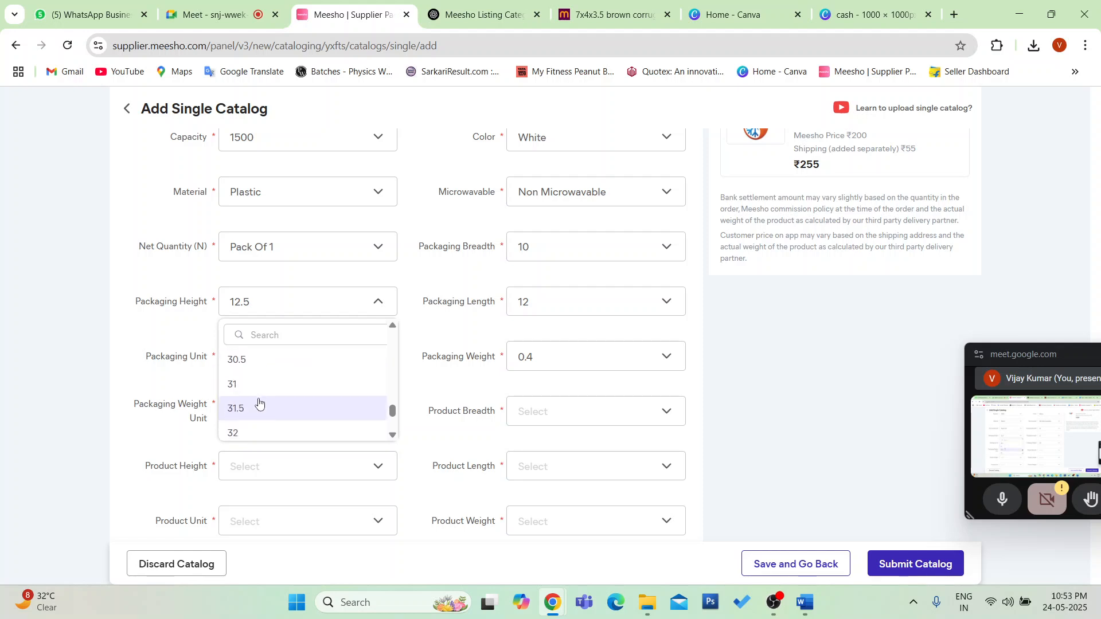
scroll(260, 404, "down", 4)
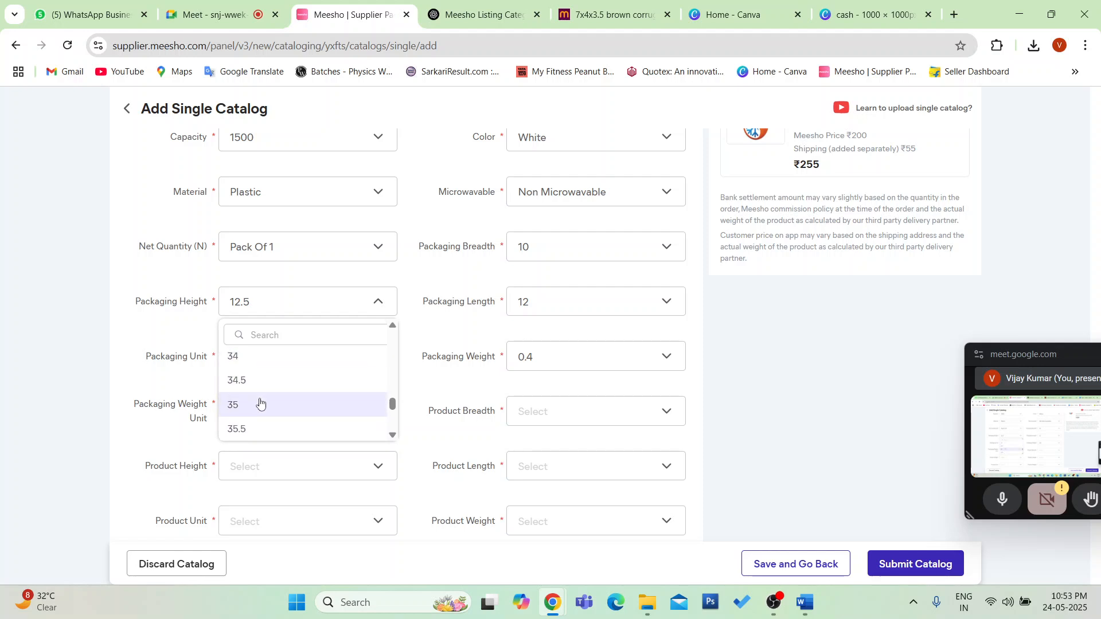
scroll(261, 406, "down", 2)
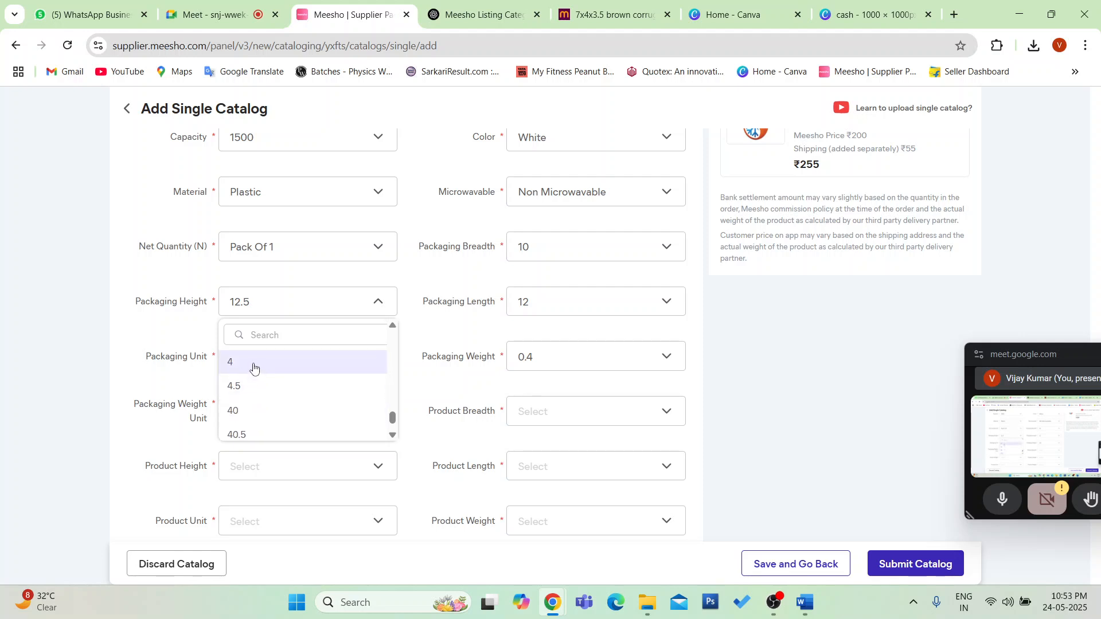
left_click(254, 386)
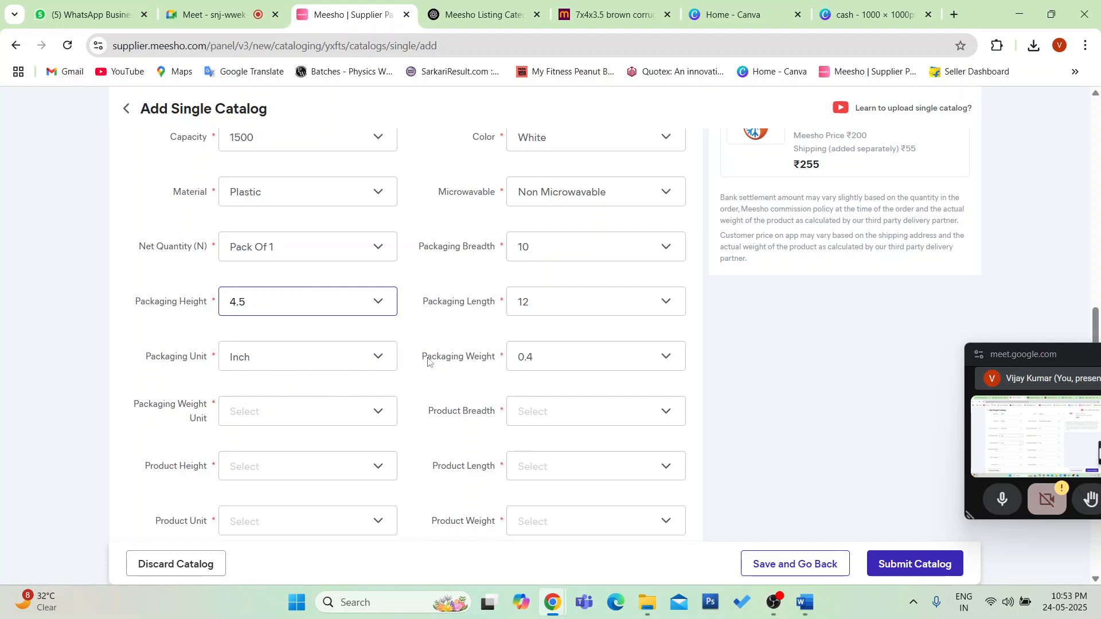
- Set the Packaging Weight Unit to G and shift the floating meeting window slightly upward
left_click(255, 423)
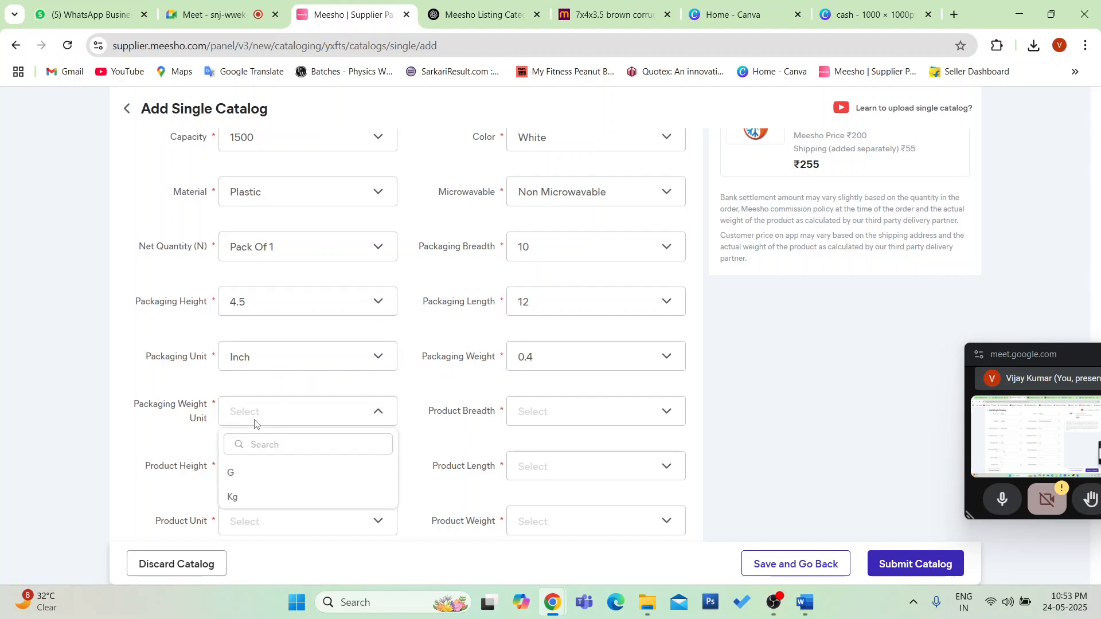
left_click(264, 481)
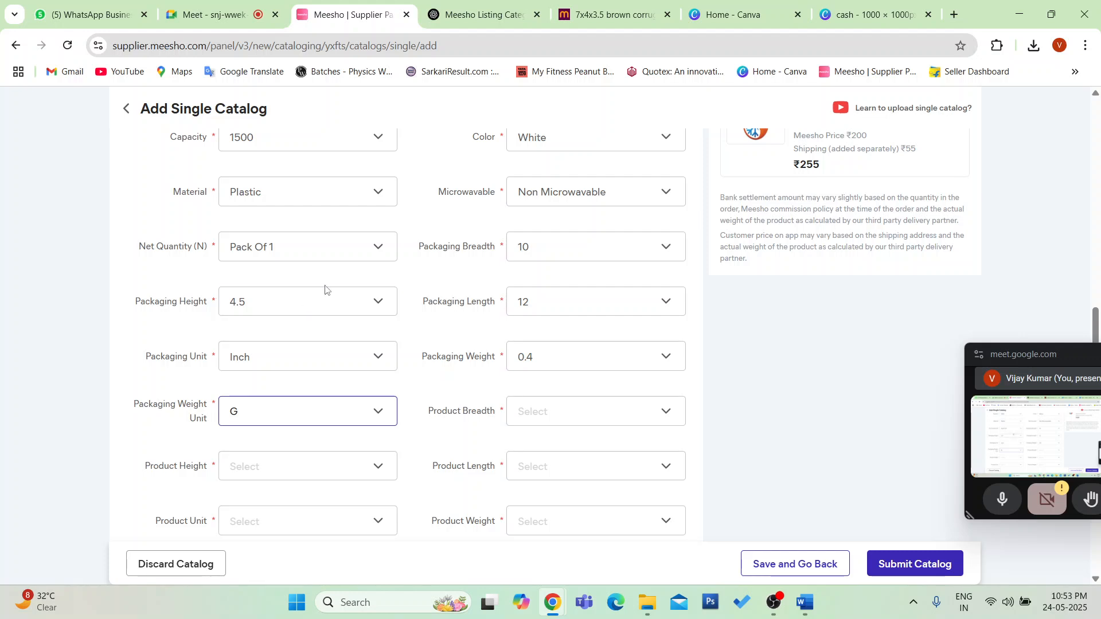
mouse_move(1036, 356)
left_mouse_down()
mouse_move(905, 337)
mouse_move(1036, 338)
left_mouse_up()
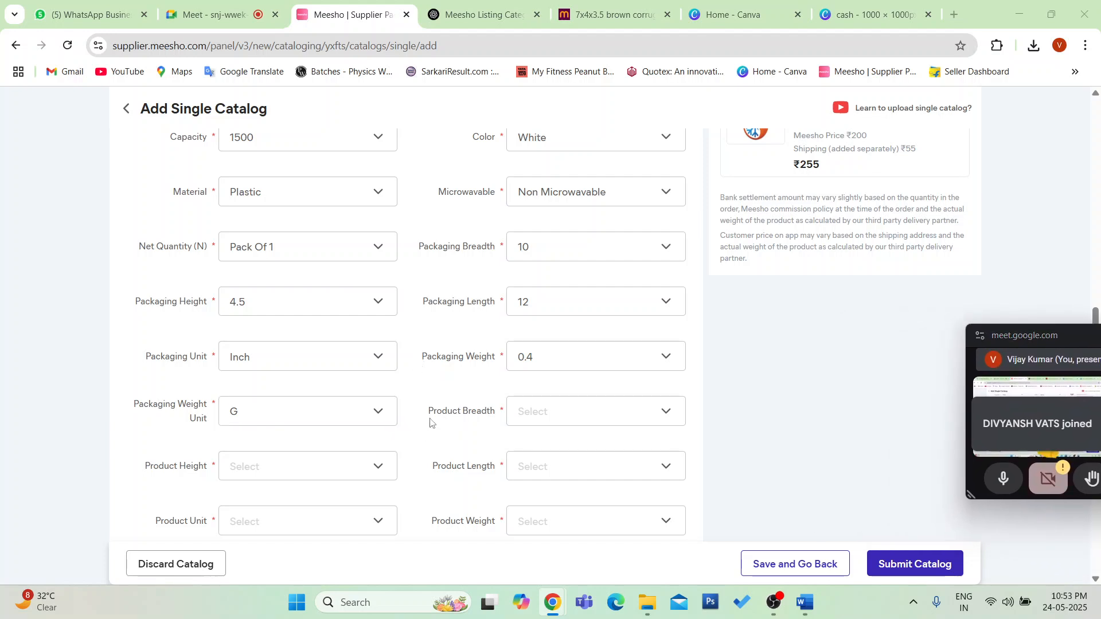
scroll(438, 373, "down", 2)
scroll(452, 308, "down", 2)
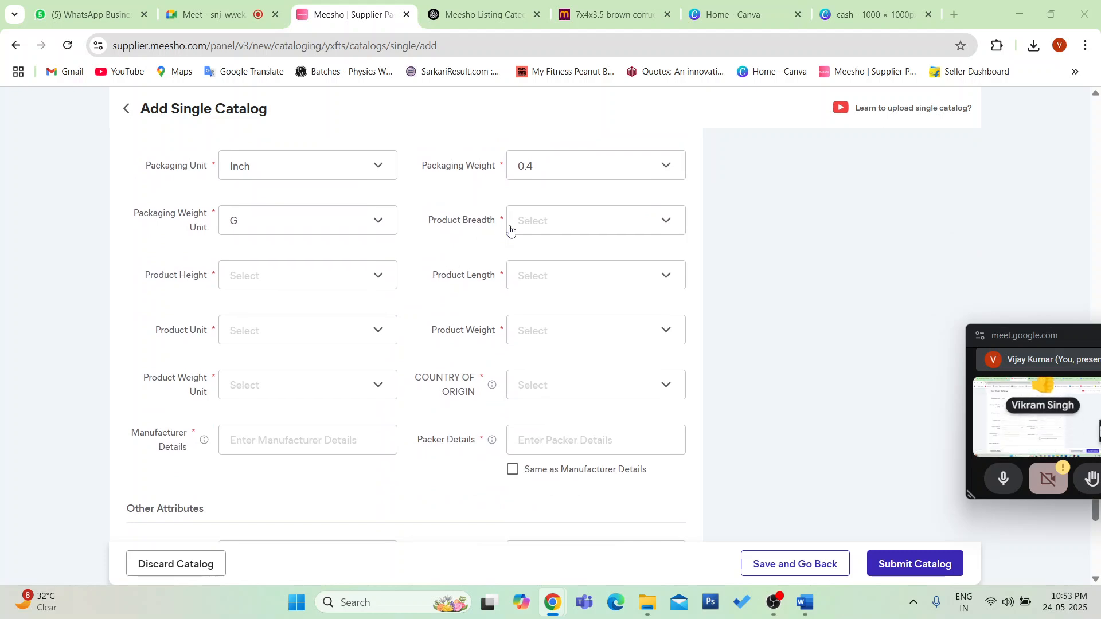
left_click(556, 233)
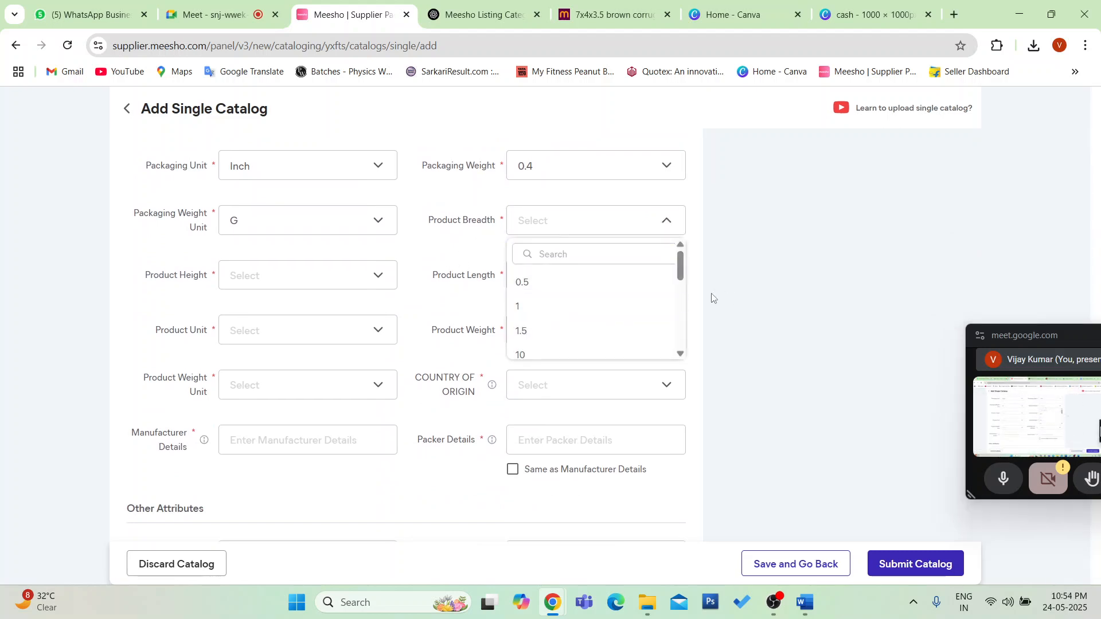
left_click(457, 262)
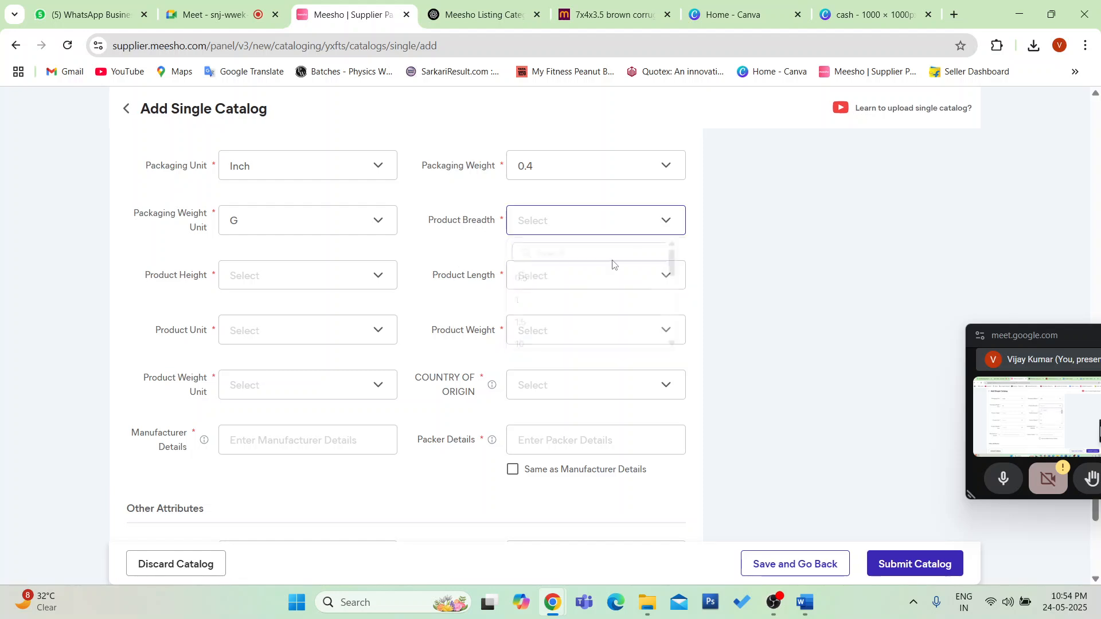
scroll(760, 275, "up", 3)
scroll(741, 432, "down", 1)
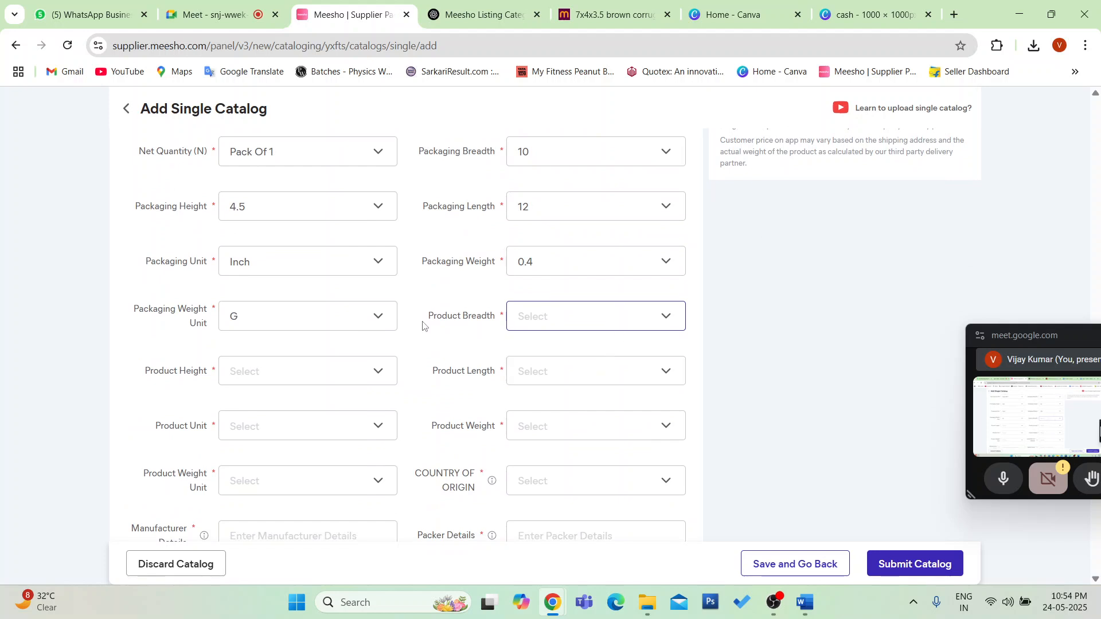
- Search the Product Breadth options for 8 and 9 and browse the matching values
left_click(643, 324)
scroll(548, 424, "down", 3)
scroll(554, 402, "up", 1)
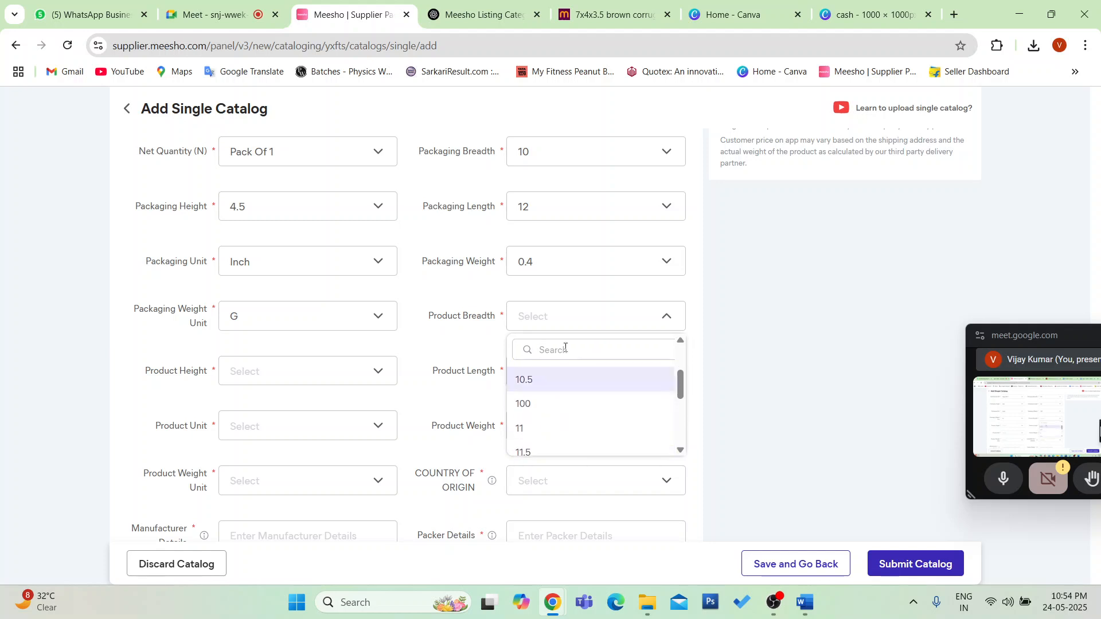
left_click(564, 347)
type("8")
mouse_move(774, 602)
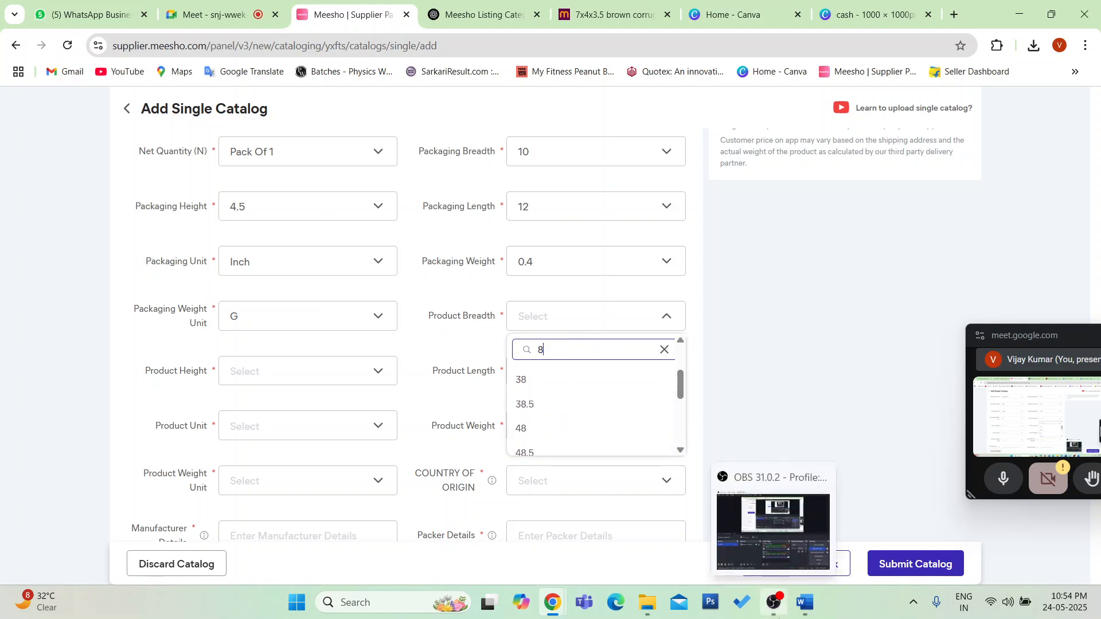
key("BackSpace")
type("9")
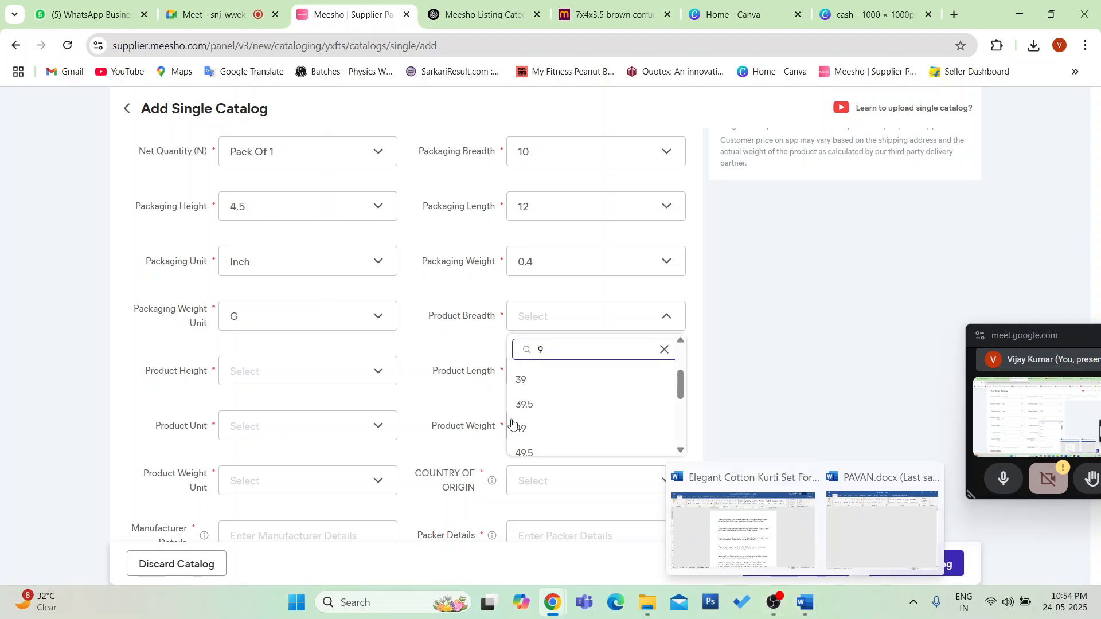
scroll(533, 417, "down", 3)
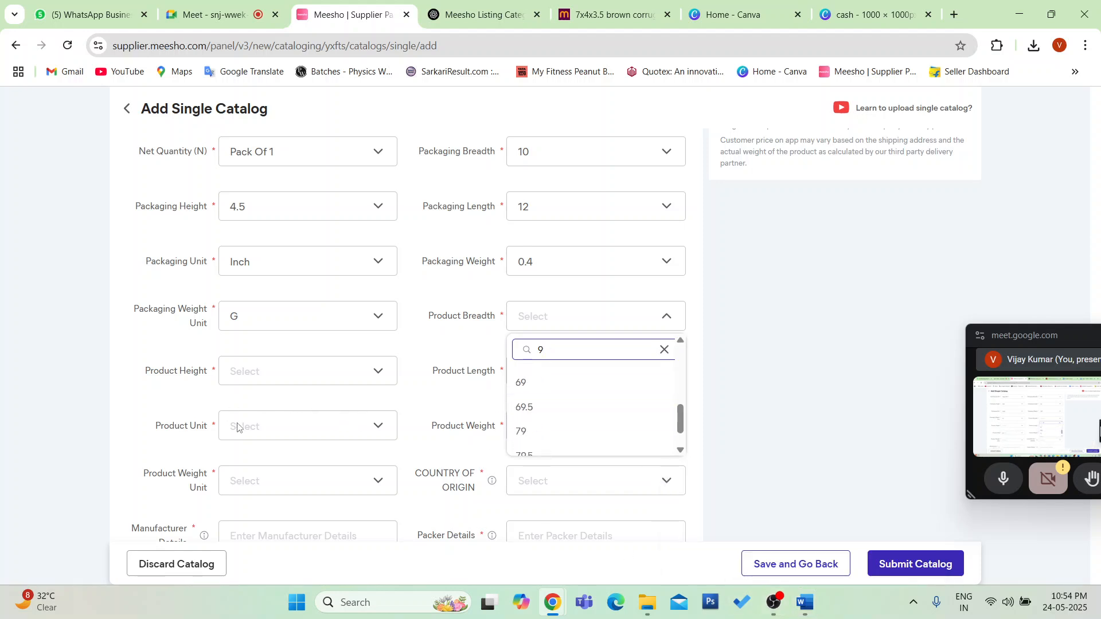
- Review the available Product Unit options and close the list without choosing one
left_click(264, 429)
left_click(297, 431)
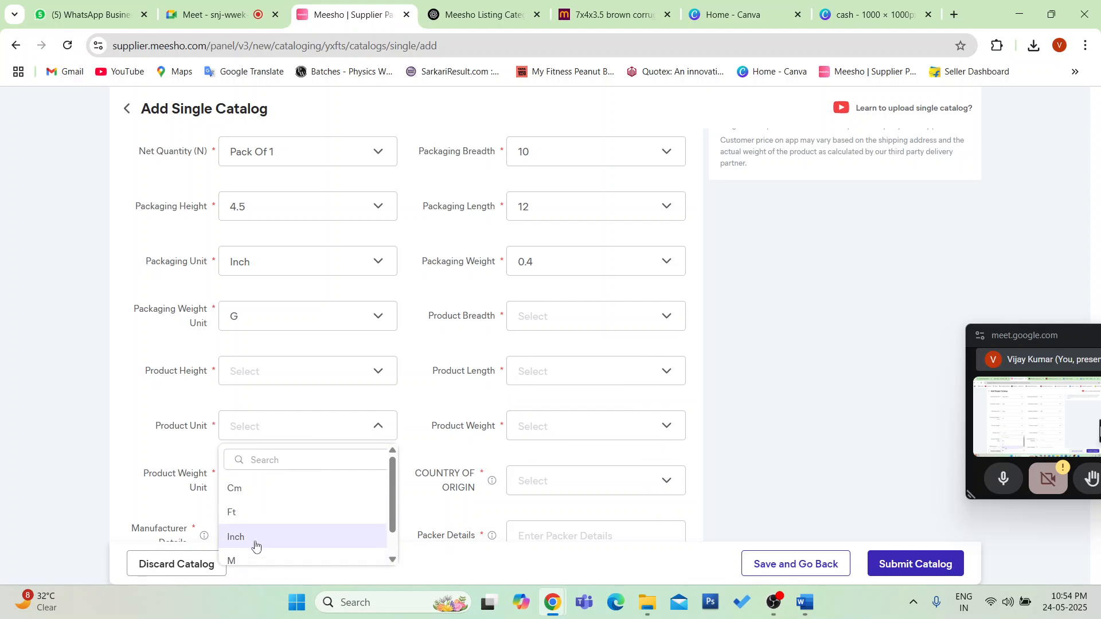
scroll(285, 507, "down", 1)
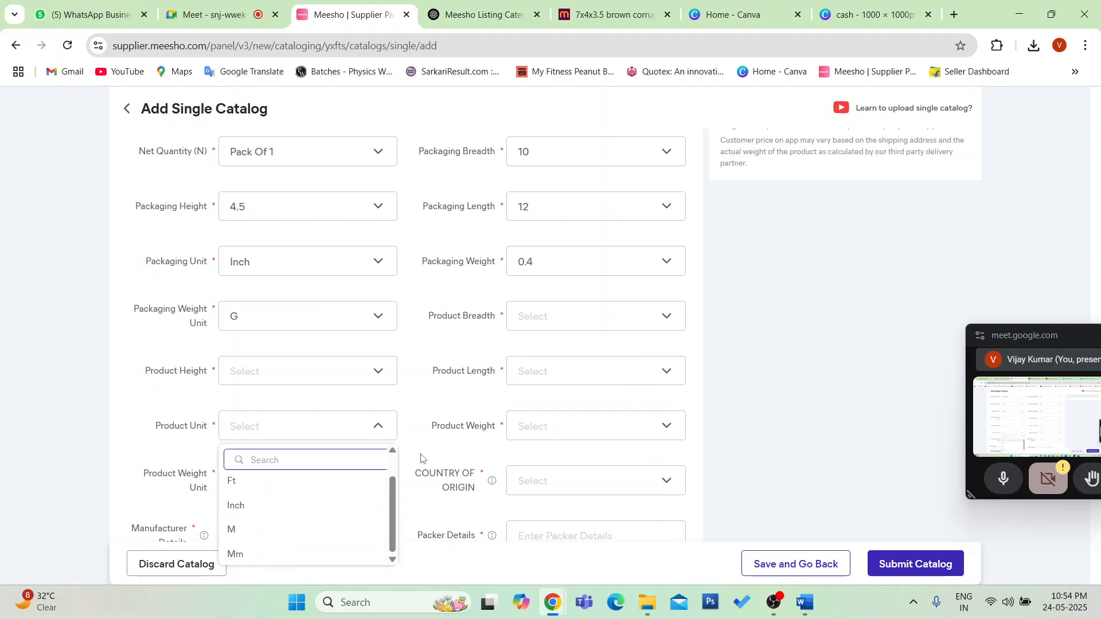
left_click(753, 359)
left_click_drag(424, 396, 422, 340)
left_click(870, 369)
scroll(791, 358, "down", 1)
scroll(790, 360, "down", 1)
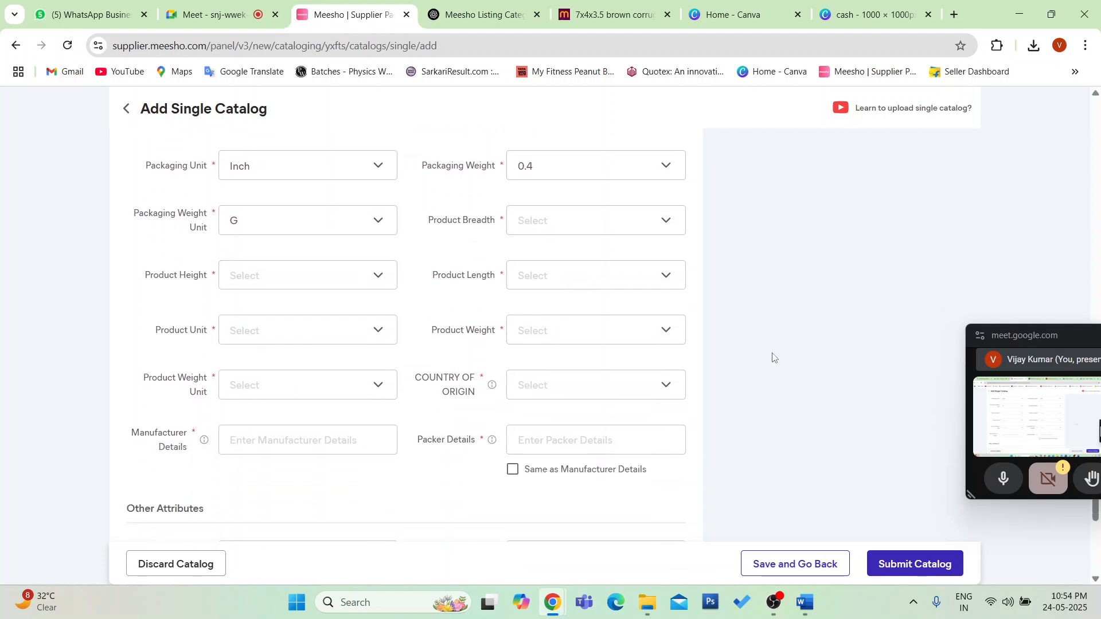
- Set the Product Breadth to 10
left_click(591, 228)
scroll(577, 315, "down", 1)
left_click(574, 313)
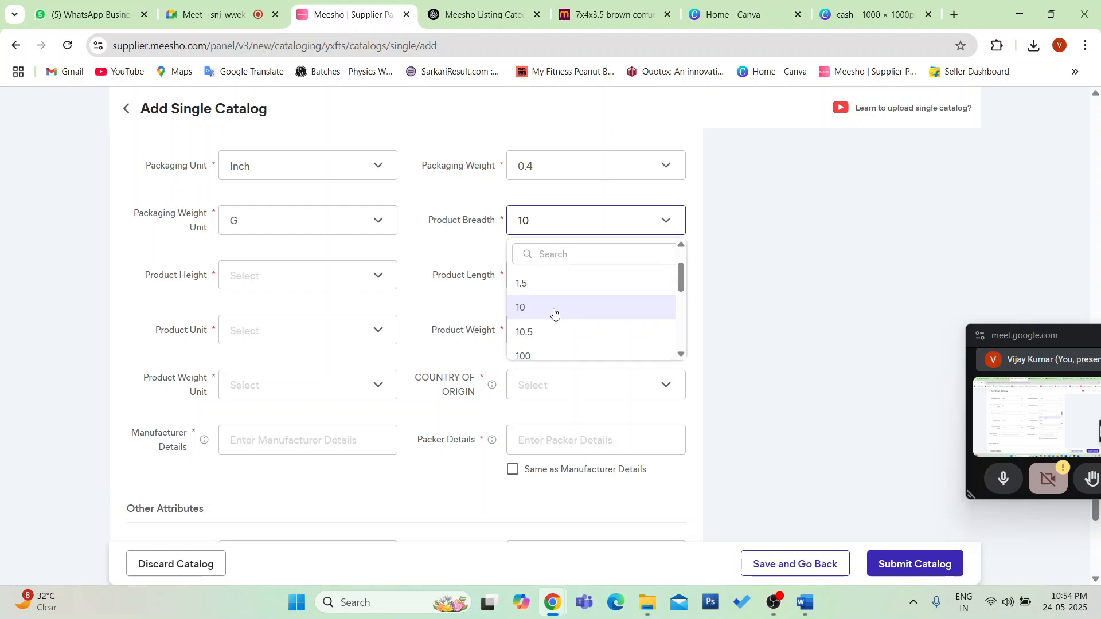
- Change the Product Breadth to 50
left_click(578, 228)
scroll(578, 316, "down", 3)
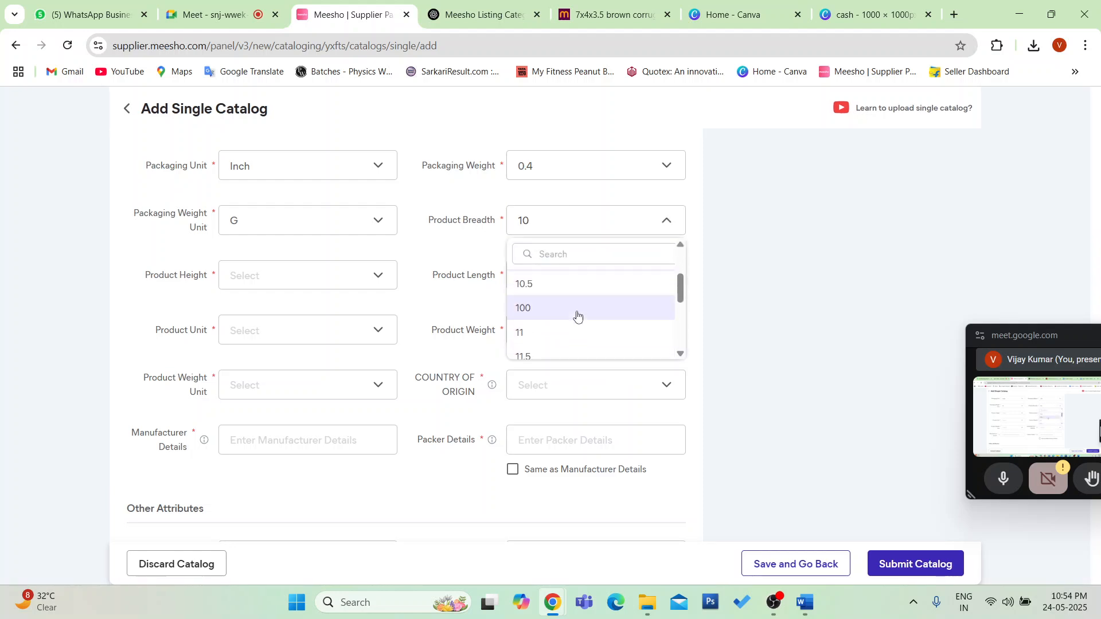
scroll(578, 316, "down", 5)
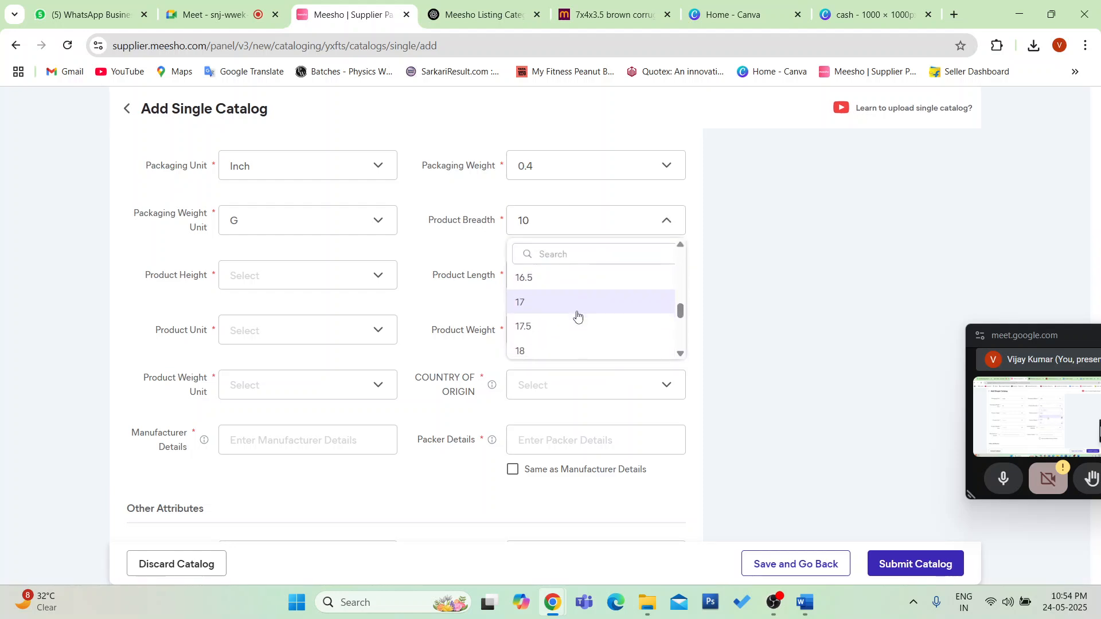
scroll(578, 316, "down", 2)
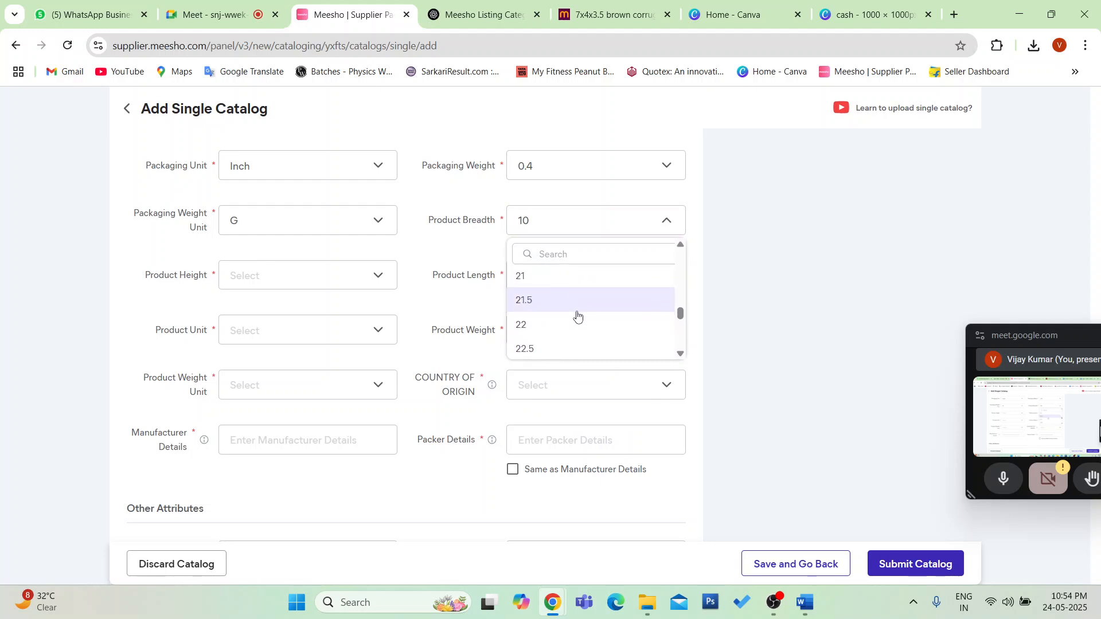
scroll(578, 316, "down", 4)
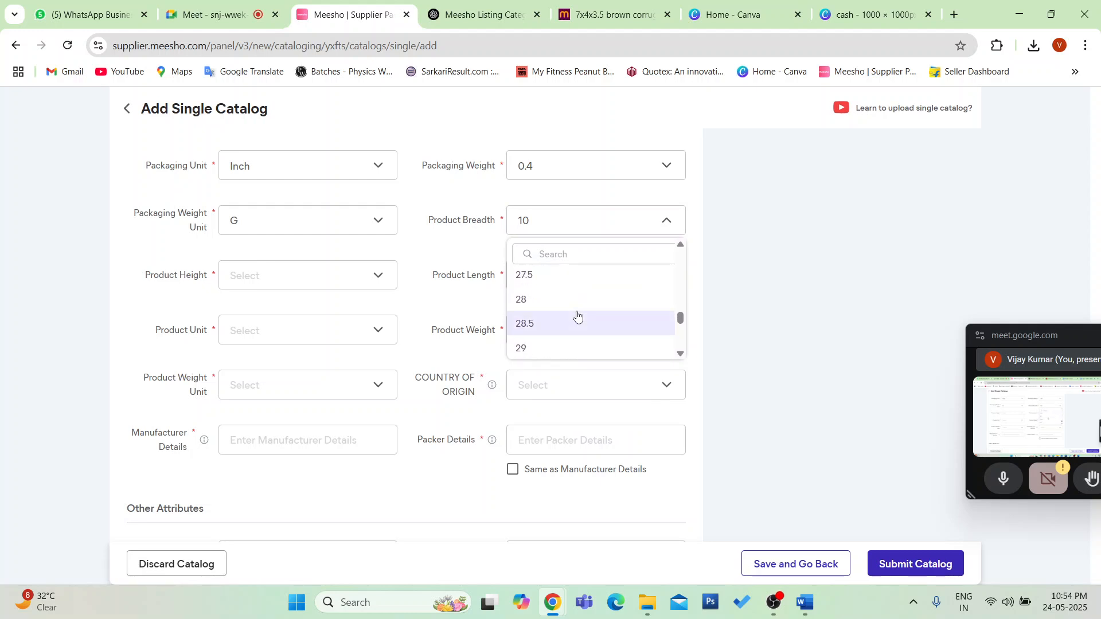
scroll(578, 317, "down", 4)
scroll(578, 319, "down", 2)
scroll(576, 323, "down", 5)
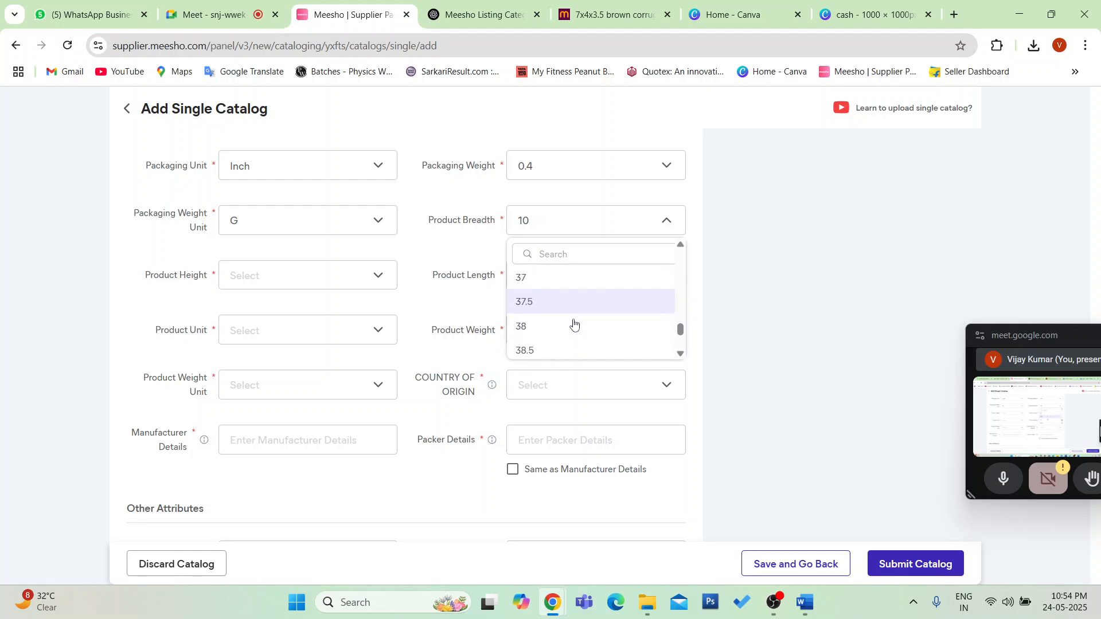
scroll(574, 325, "down", 1)
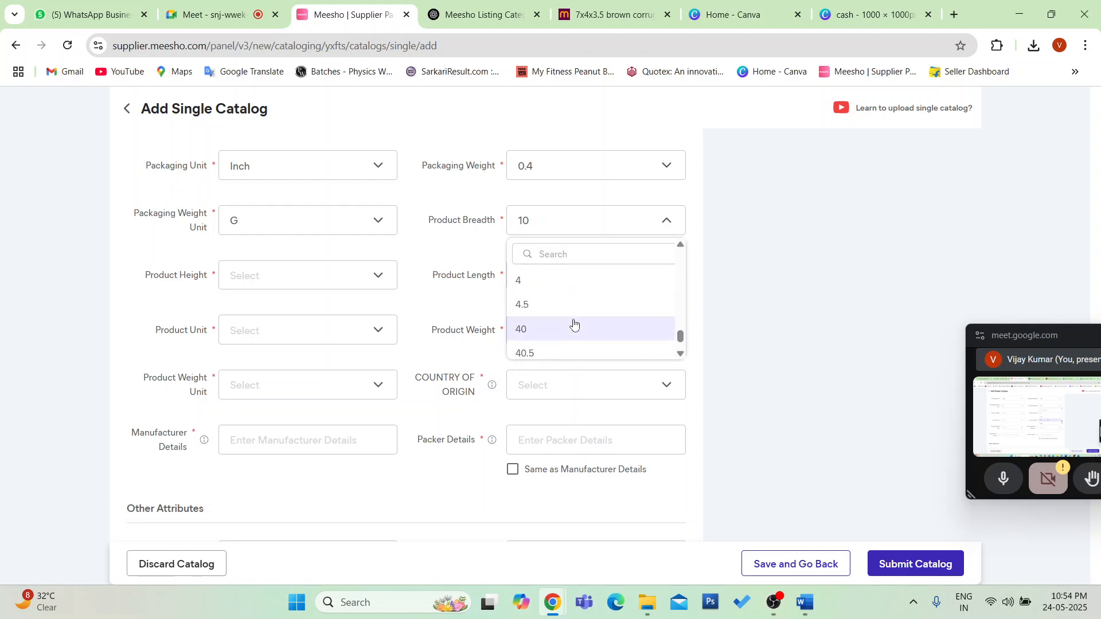
scroll(574, 325, "down", 5)
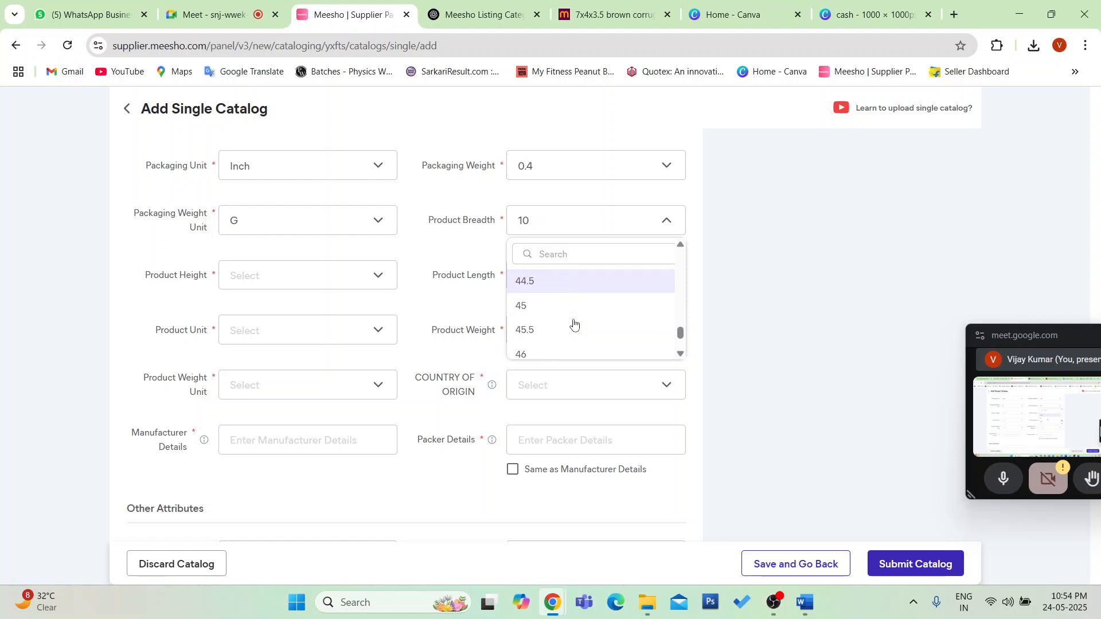
scroll(574, 325, "down", 4)
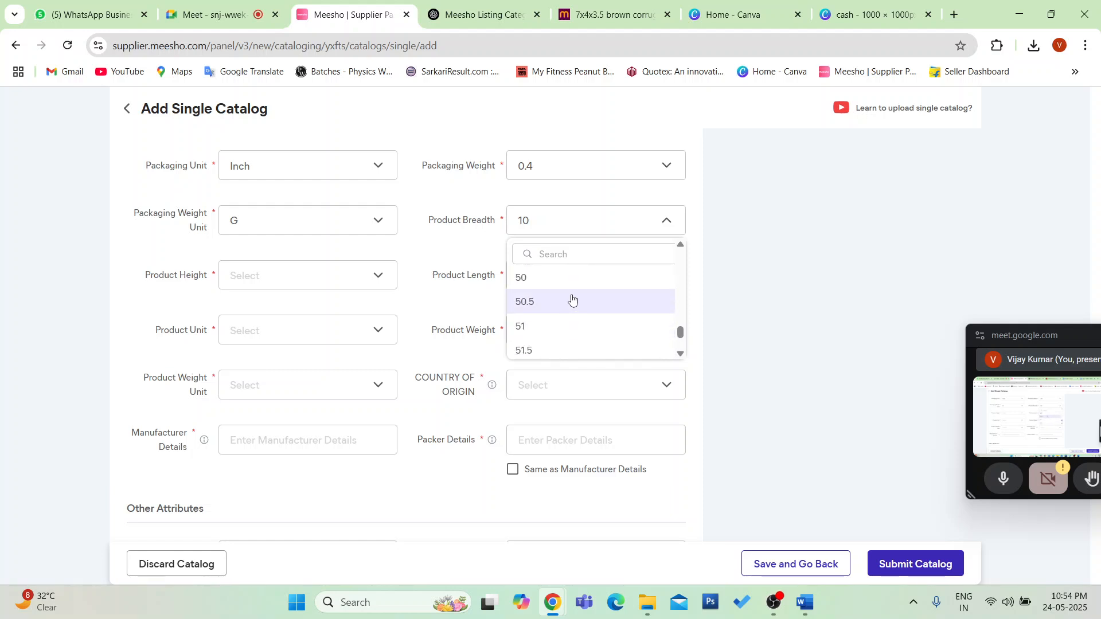
left_click(571, 286)
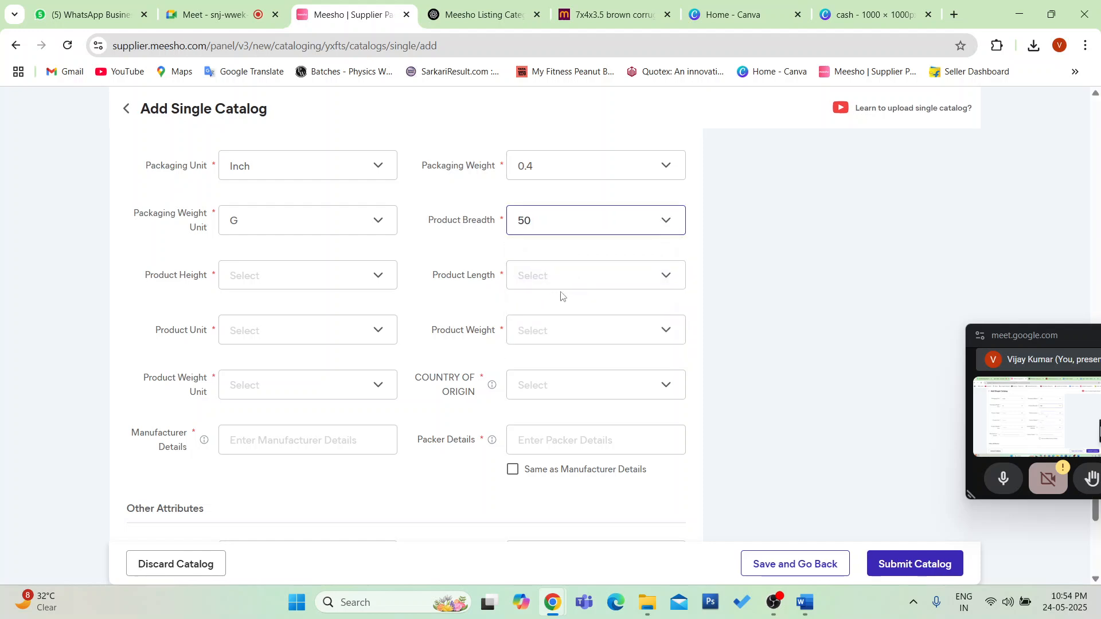
- Set the Product Length to 10
left_click(566, 285)
scroll(548, 365, "down", 12)
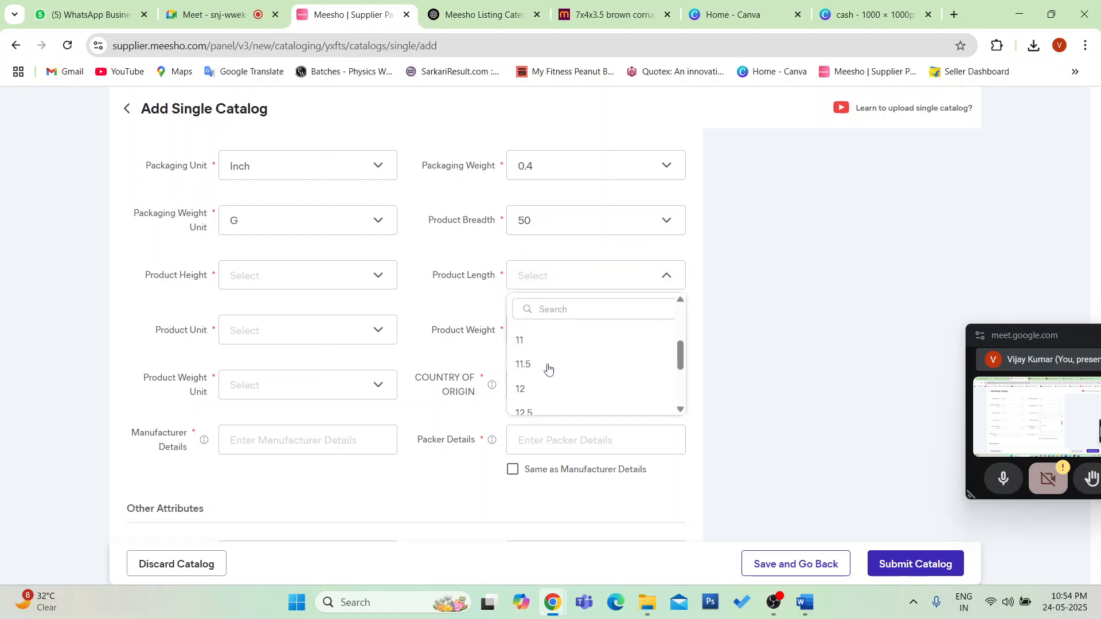
scroll(548, 366, "up", 2)
left_click(547, 369)
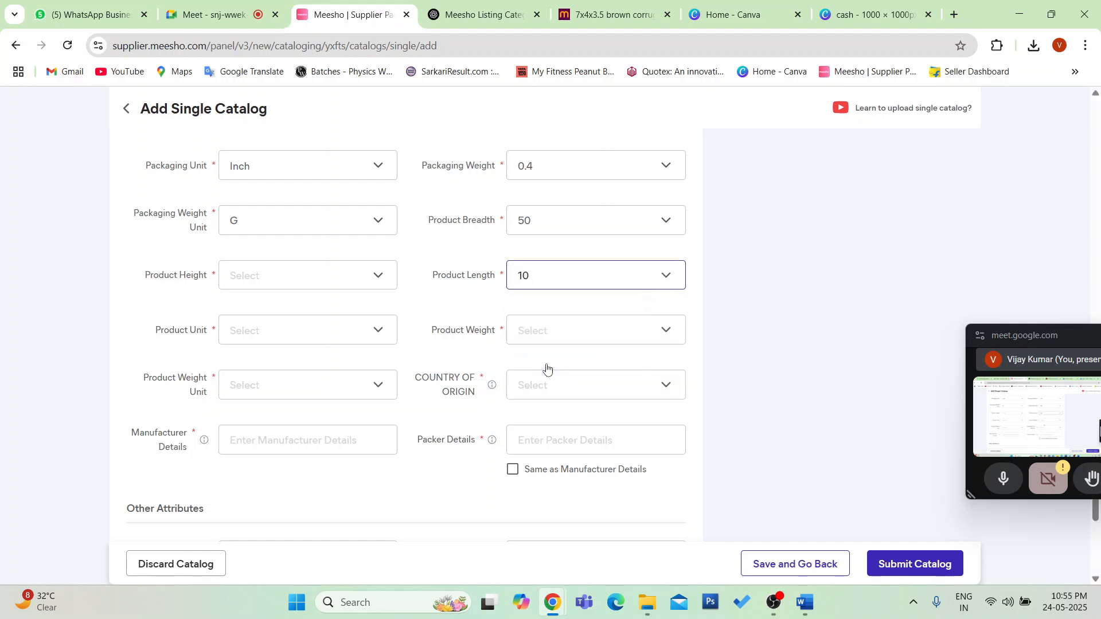
- Search the Product Weight options for 326 and clear the search
left_click(546, 338)
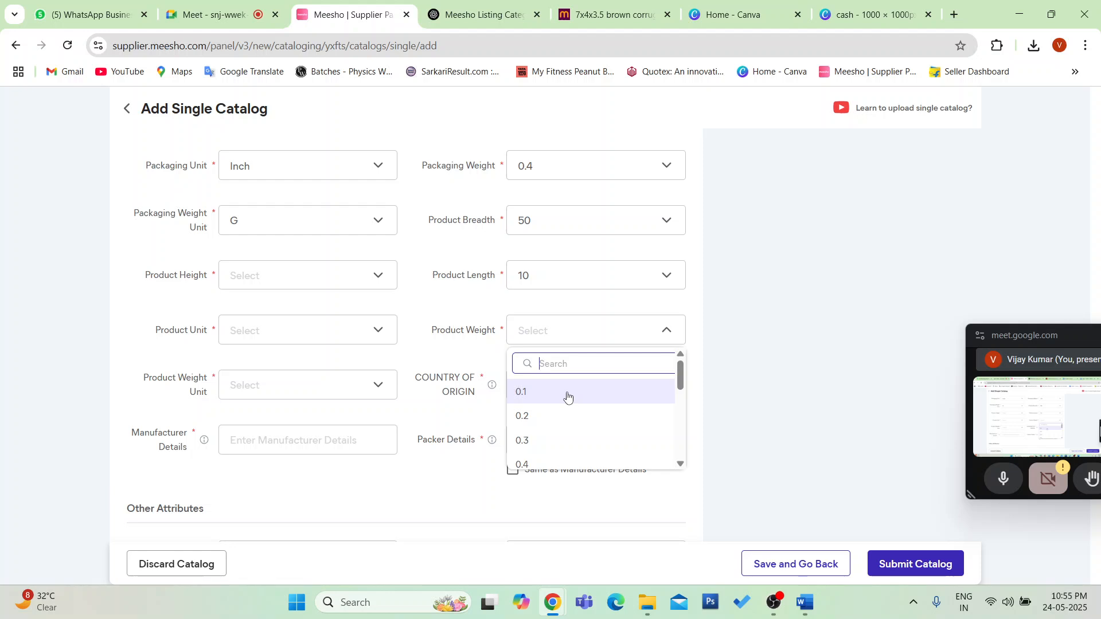
type("26")
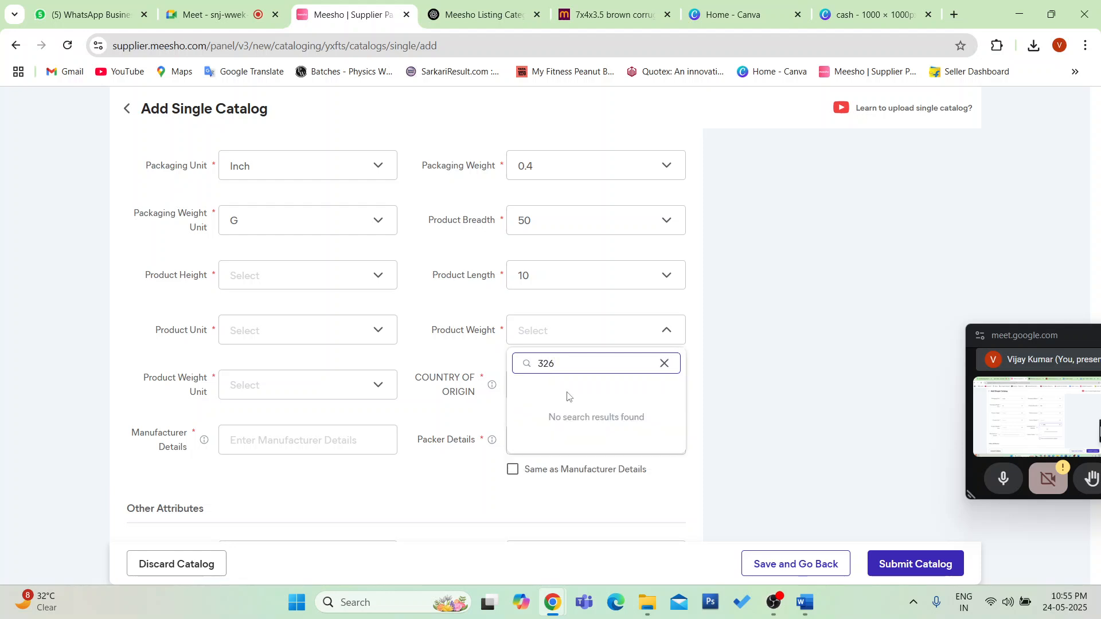
key("BackSpace")
key("BackSpace")
key("BackSpace")
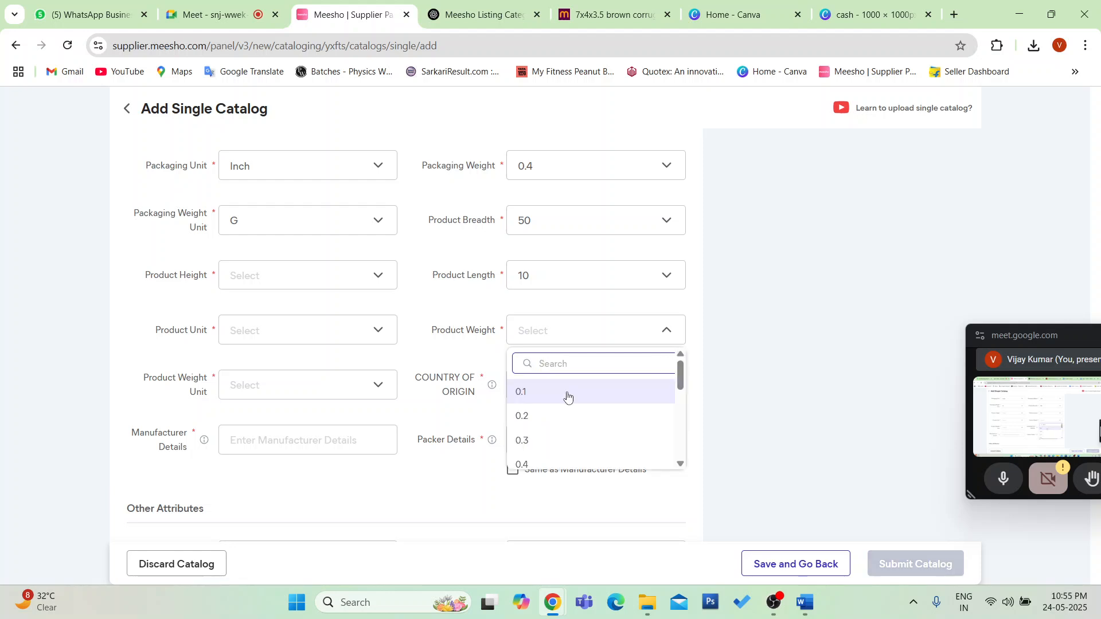
- Browse the full list of Product Weight values and set the weight to 0.4
scroll(571, 439, "down", 8)
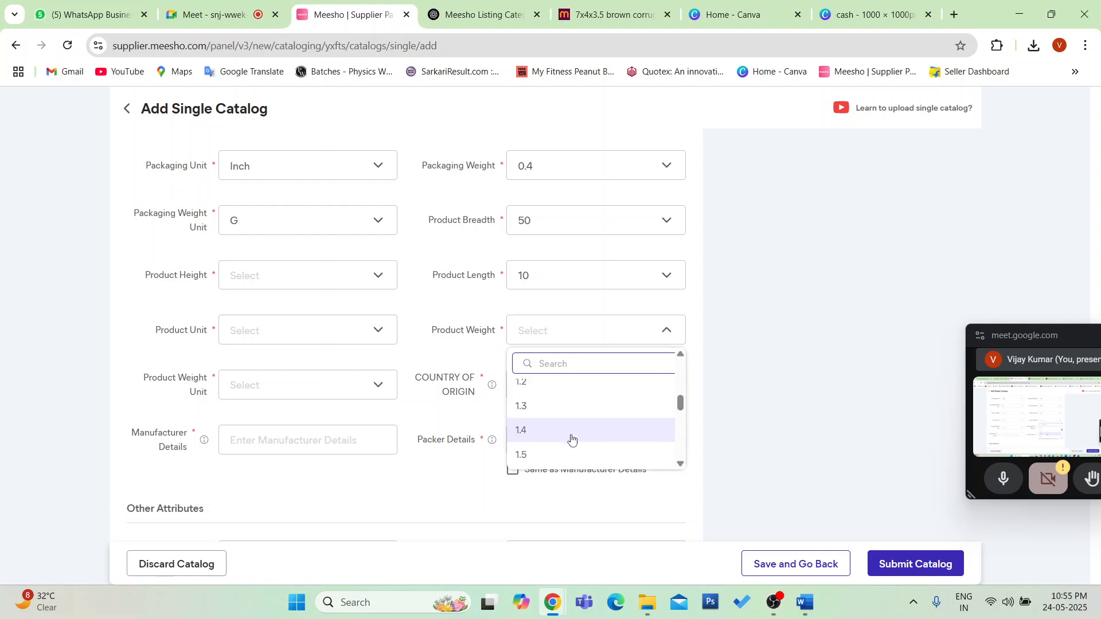
scroll(572, 439, "down", 8)
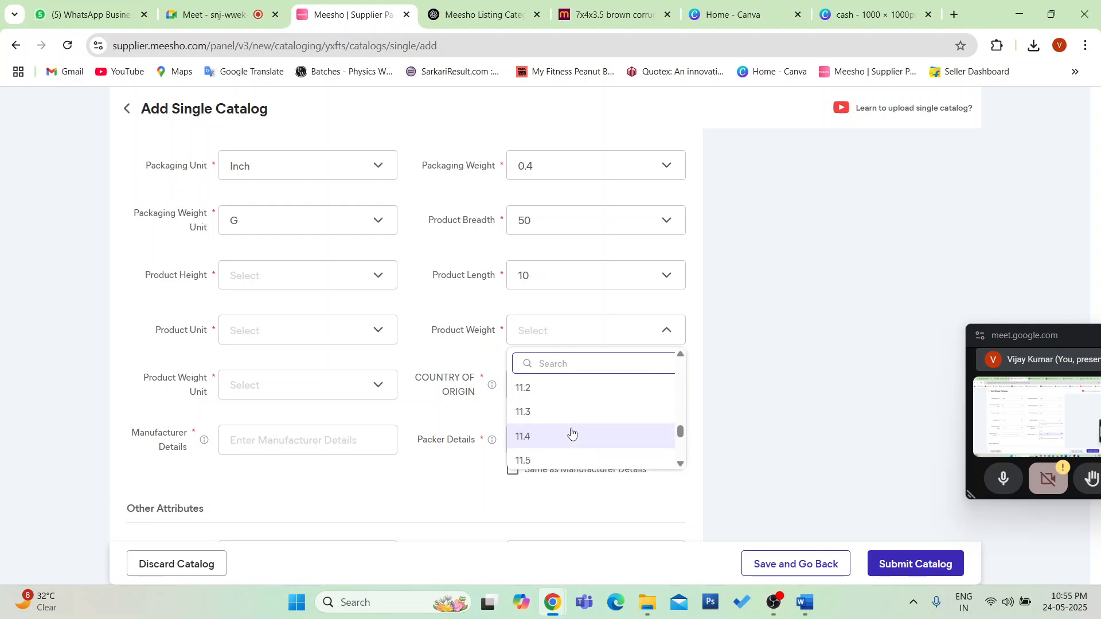
scroll(571, 432, "down", 10)
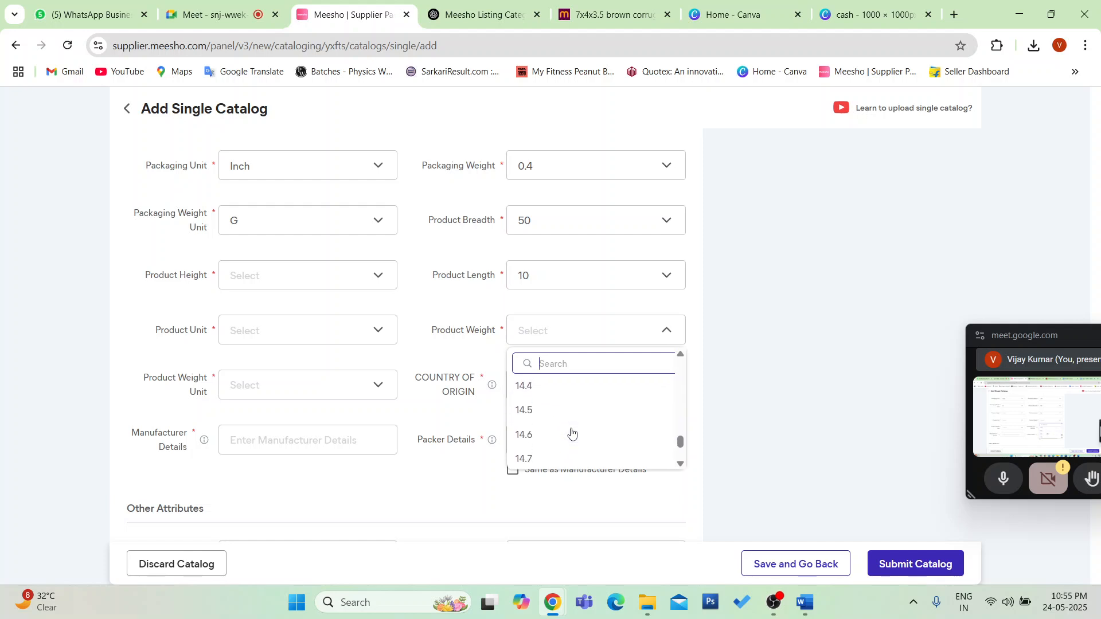
scroll(572, 434, "down", 12)
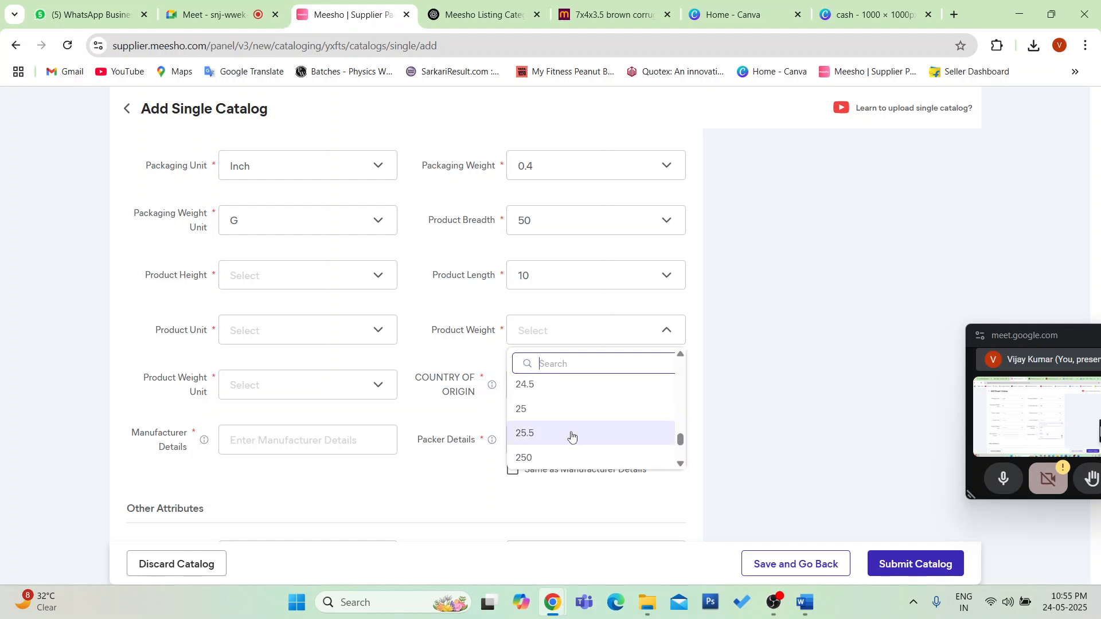
scroll(572, 438, "up", 10)
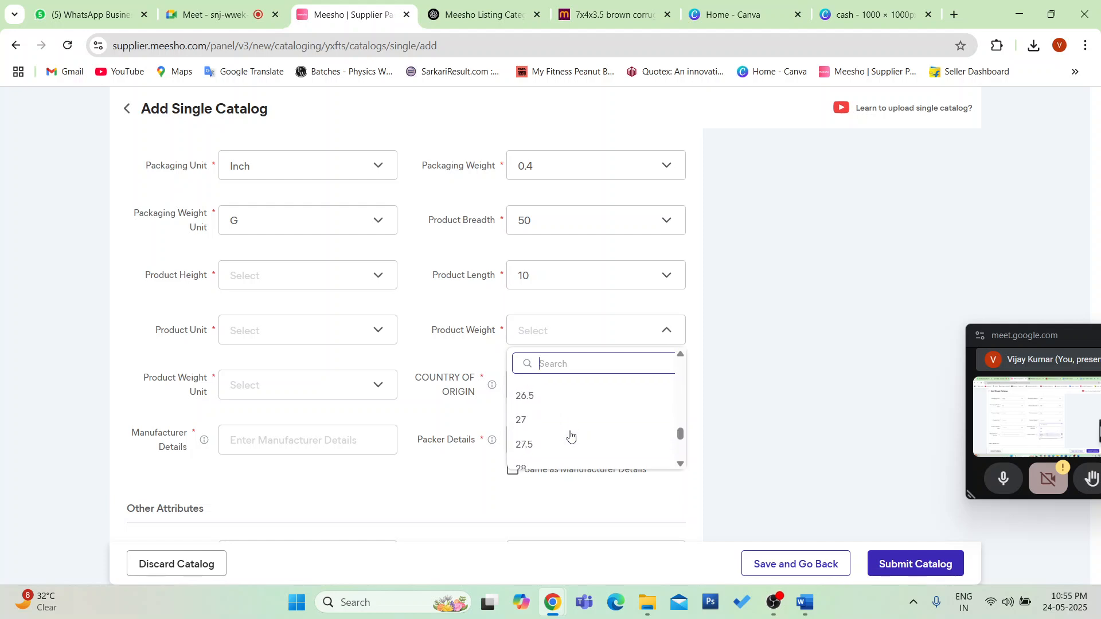
scroll(571, 437, "up", 15)
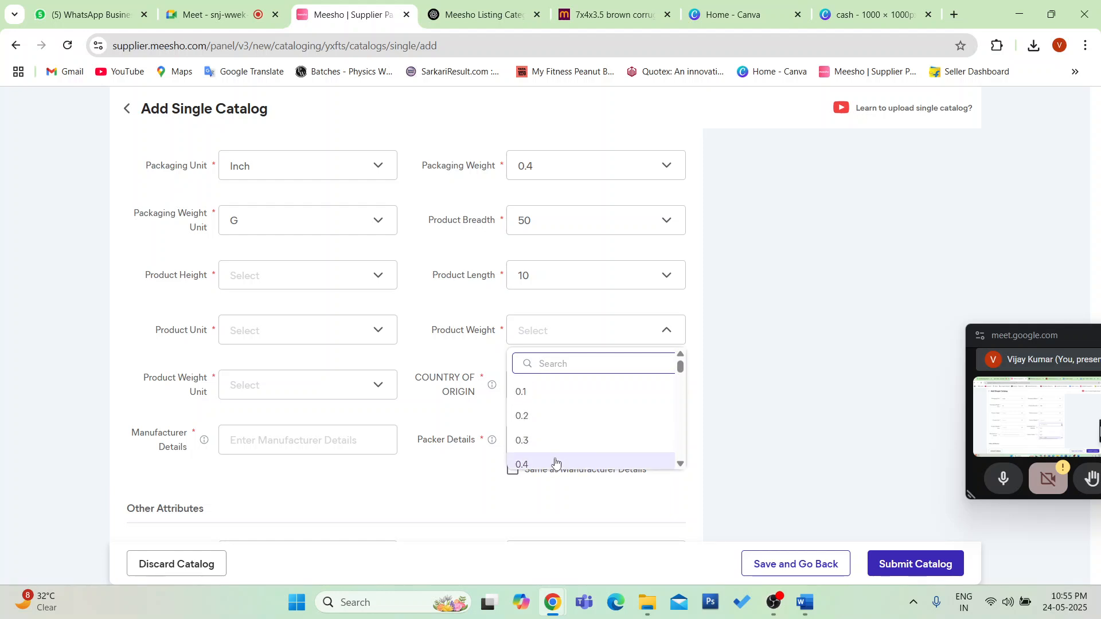
left_click(556, 460)
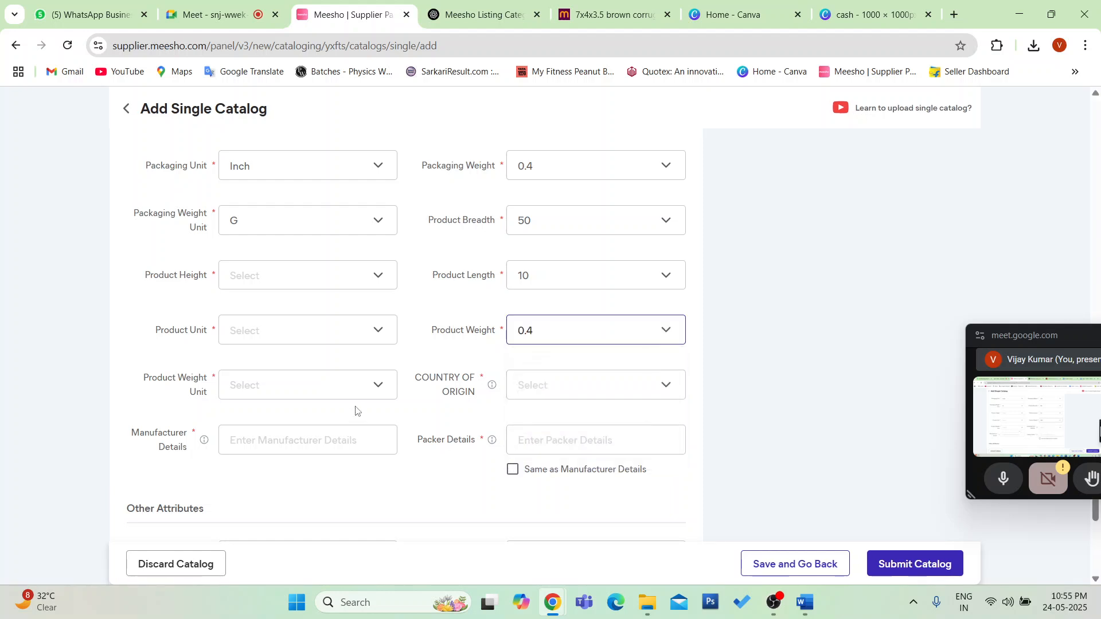
- Set the Product Weight Unit to Kg and the Country of Origin to India
left_click(324, 395)
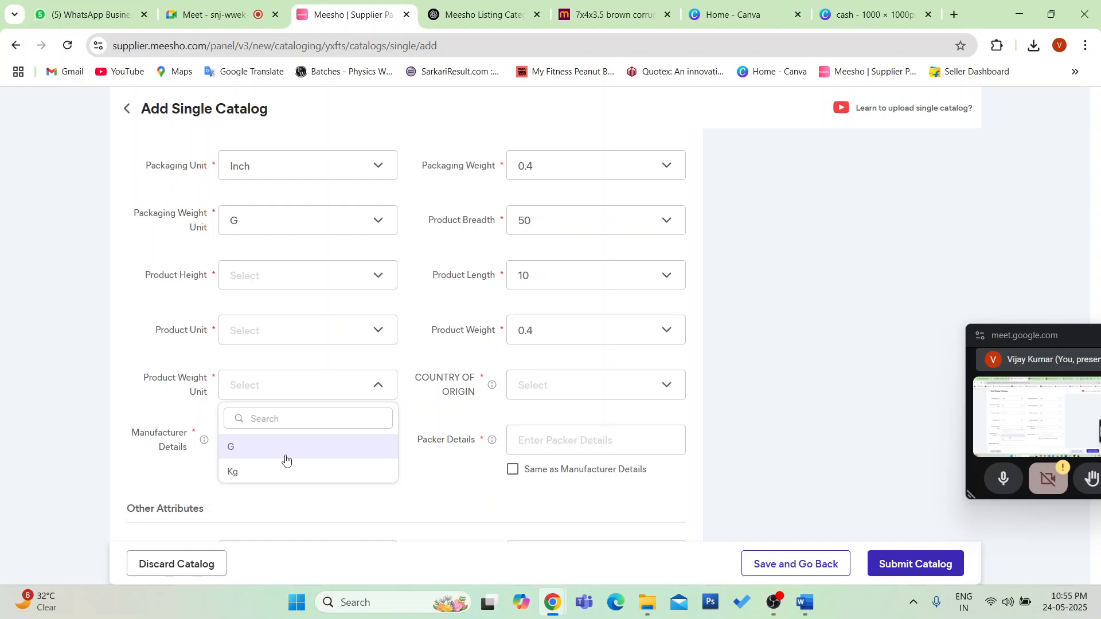
left_click(237, 480)
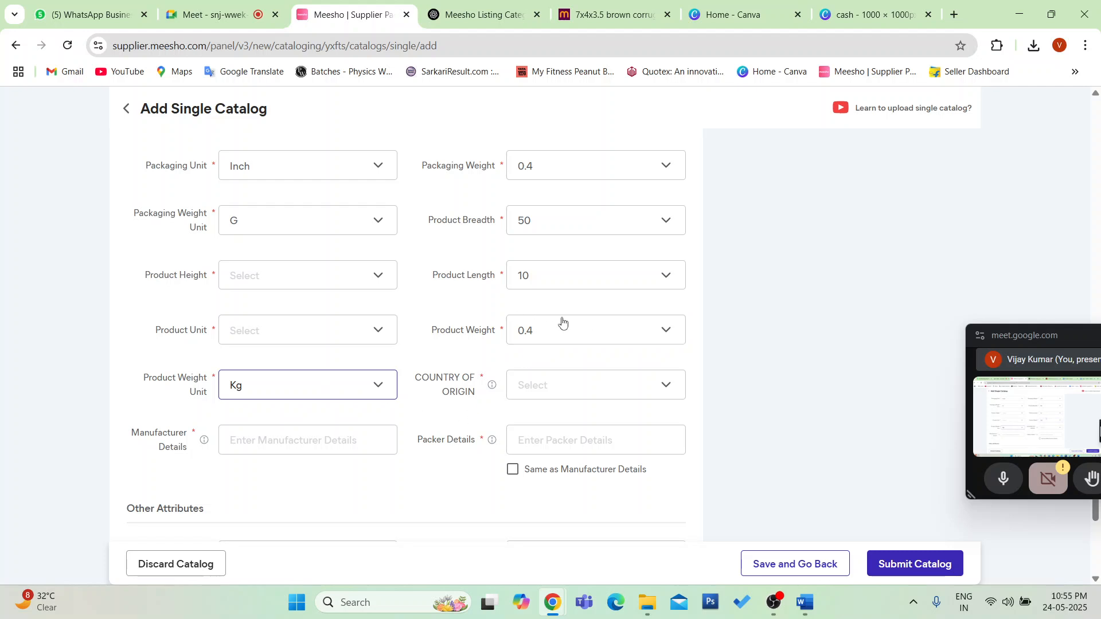
left_click(538, 389)
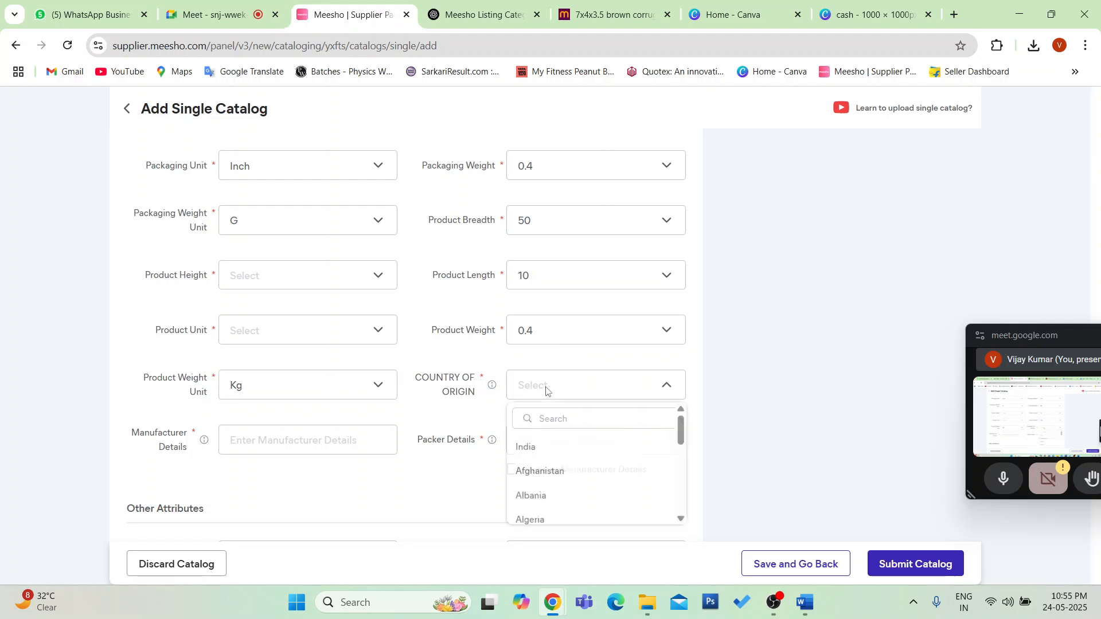
left_click(546, 459)
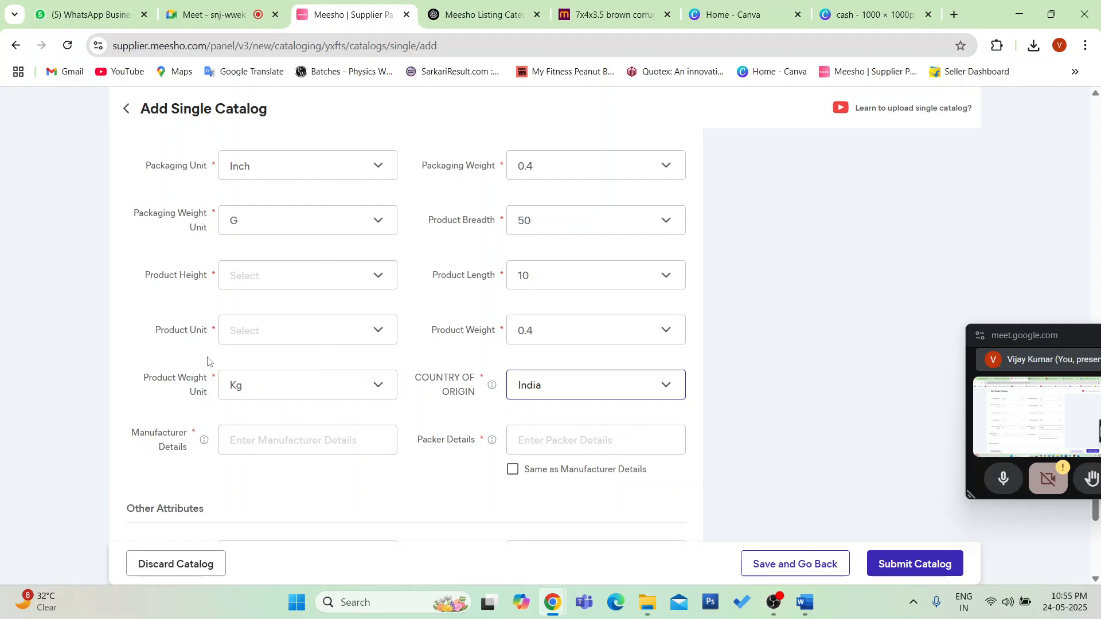
- Set the Product Unit to Inch
left_click(313, 341)
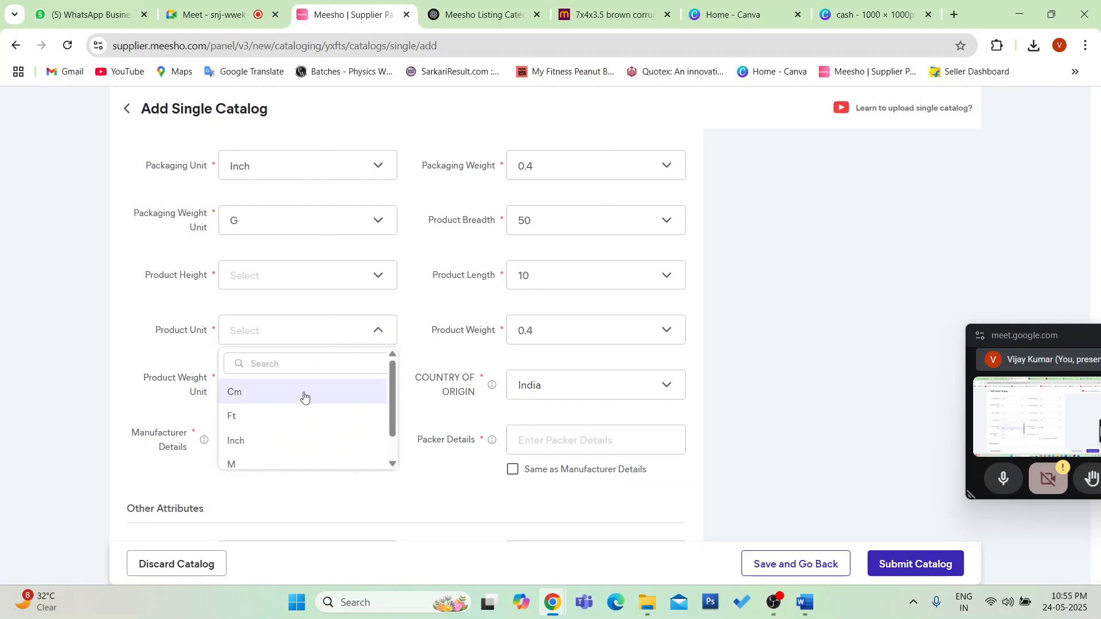
left_click(280, 440)
scroll(444, 383, "down", 2)
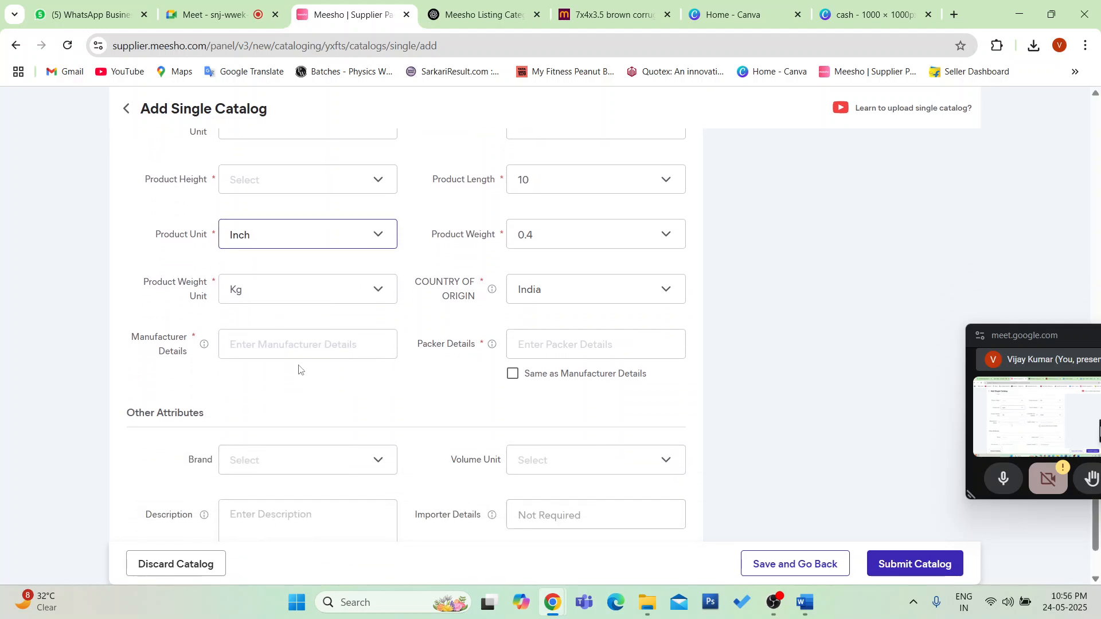
- Enter the manufacturer's name in the Manufacturer Details
scroll(307, 344, "down", 1)
left_click(315, 282)
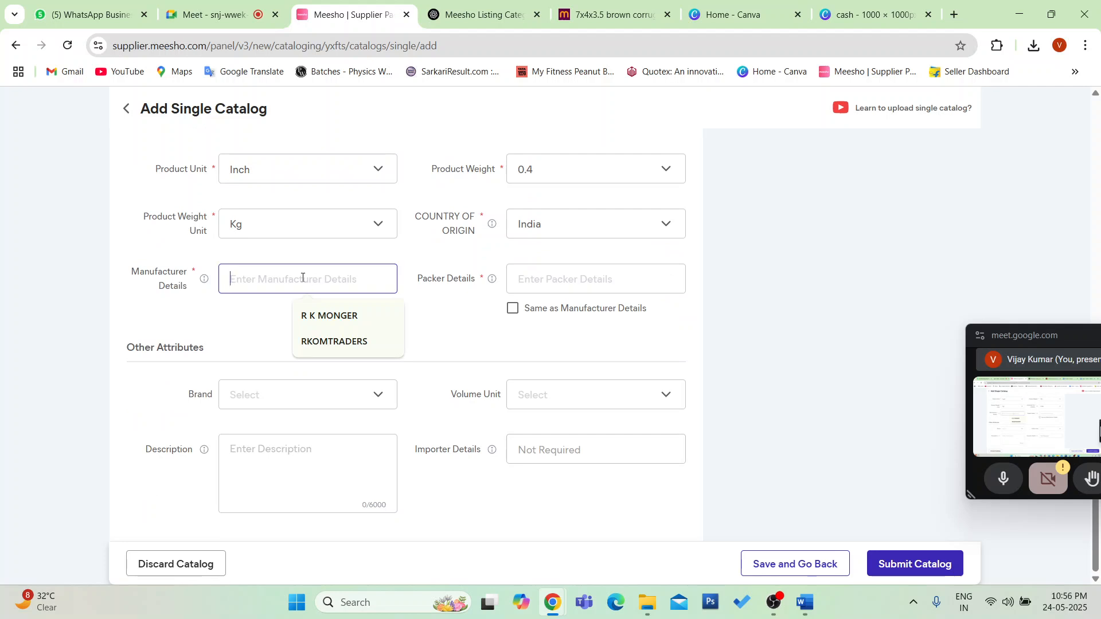
type("su")
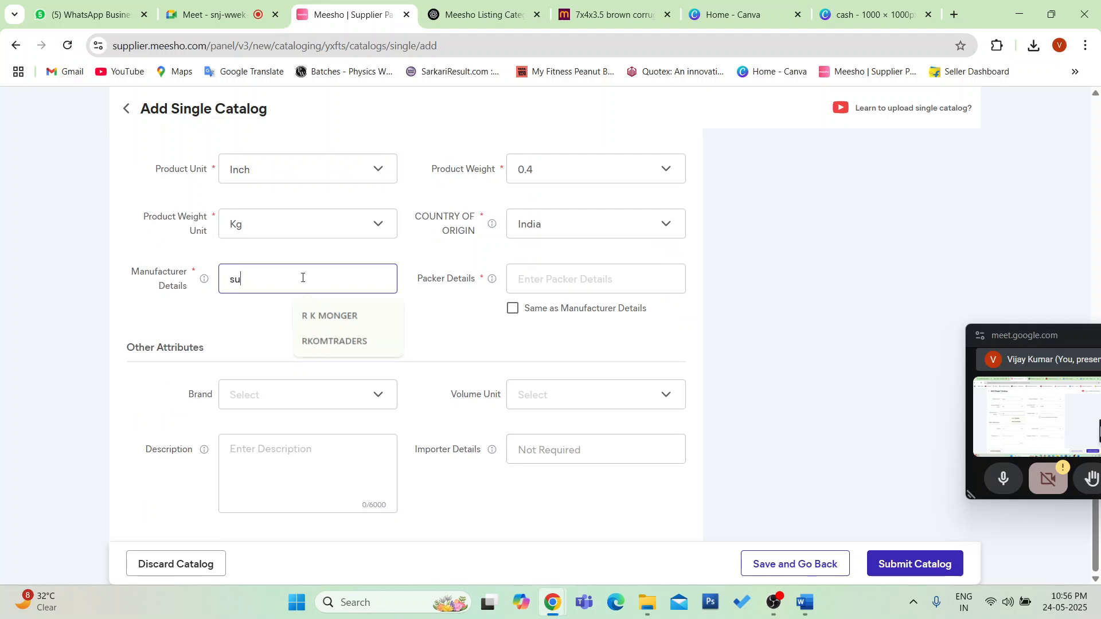
type("bham")
- Mark the Packer Details as the same as the Manufacturer Details and set the Volume Unit to ml
left_click(610, 275)
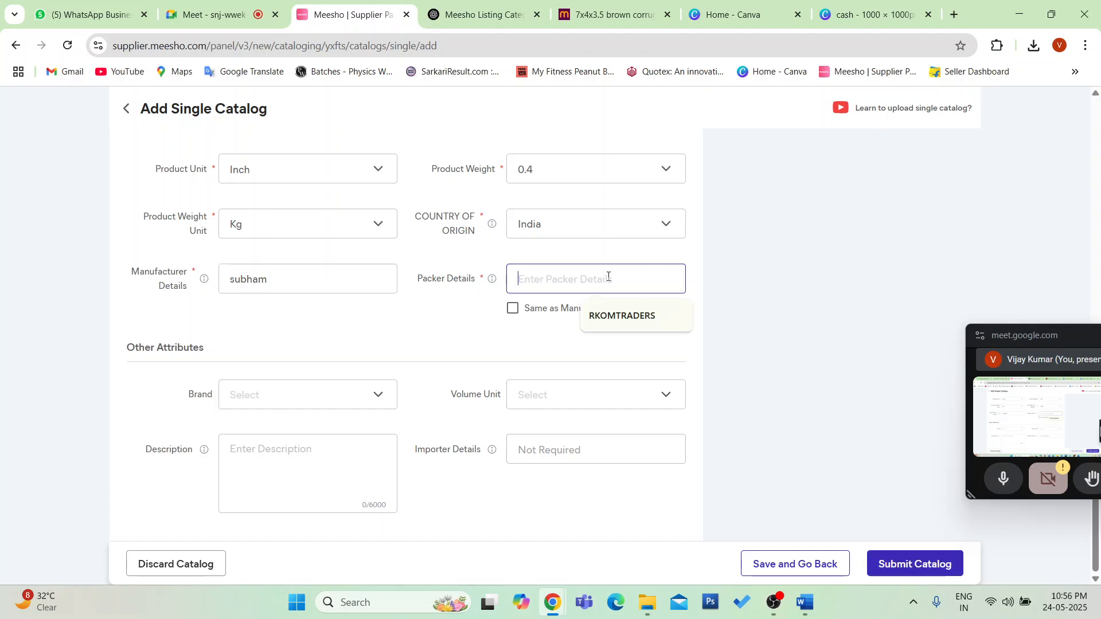
type("subham")
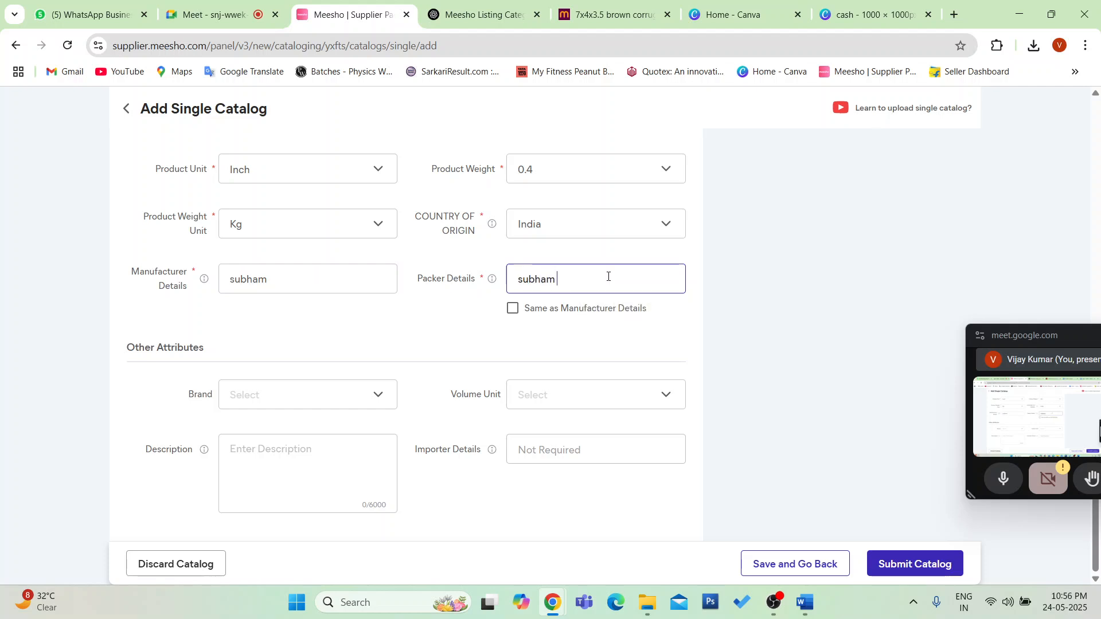
type(" pvt ltd")
left_click(514, 310)
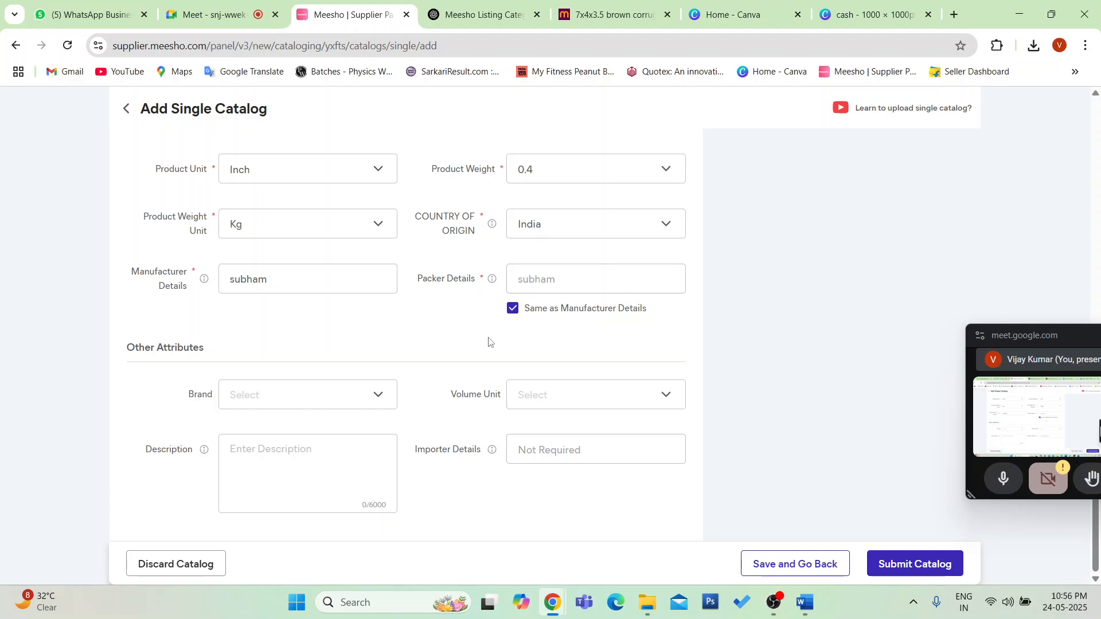
left_click(598, 394)
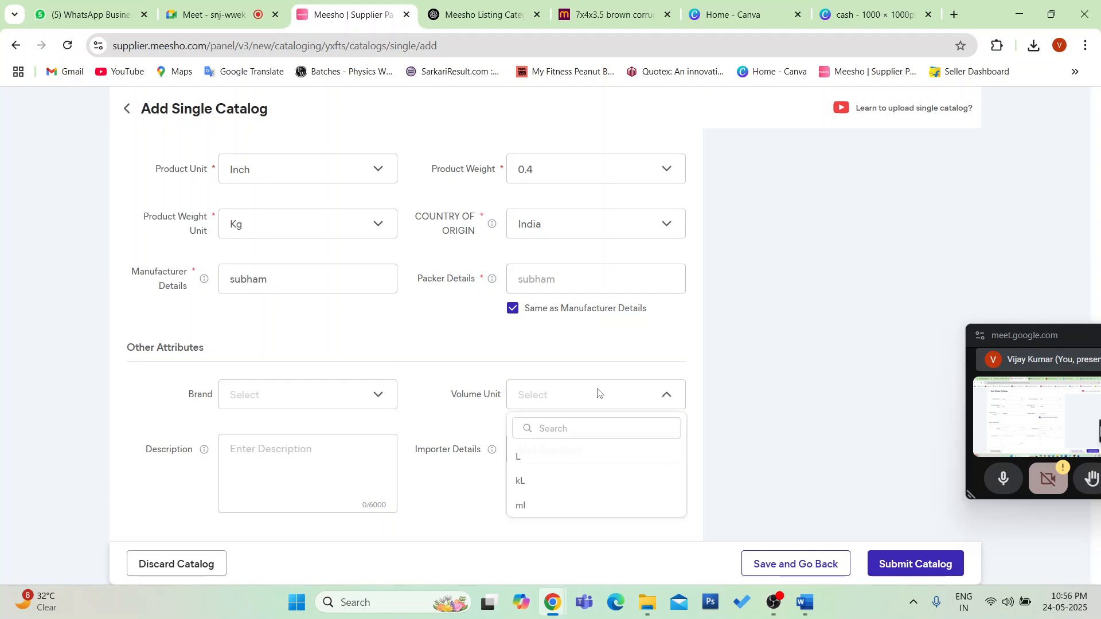
left_click(562, 505)
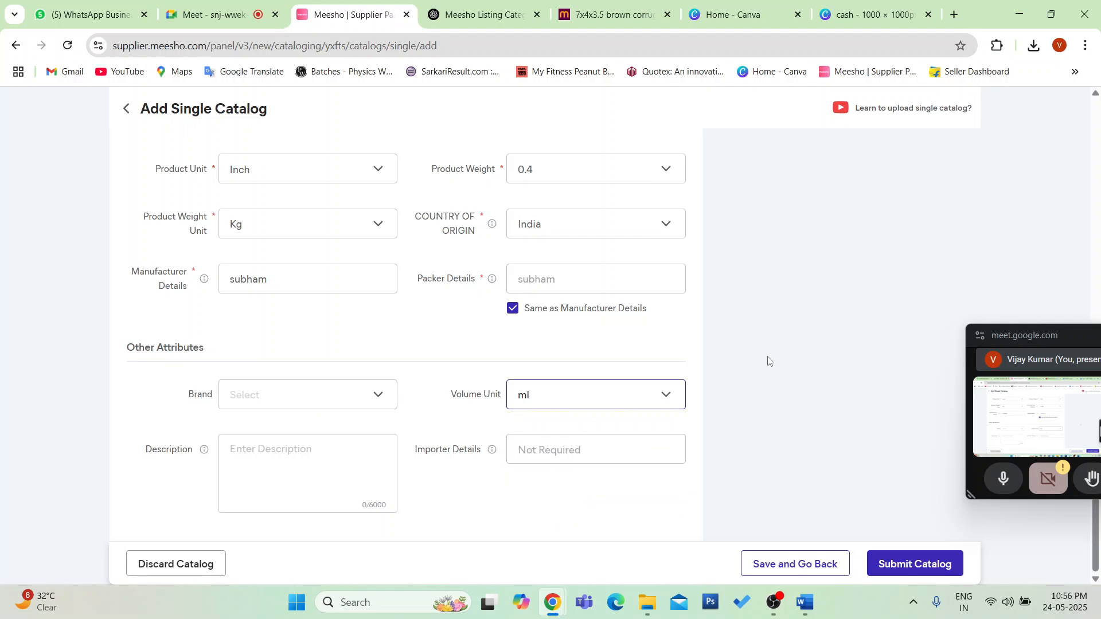
- Switch to the Word document "Elegant Cotton Kurti Set For Women.docx" and copy its final combined keyword paragraph for the catalog Description
left_click(283, 451)
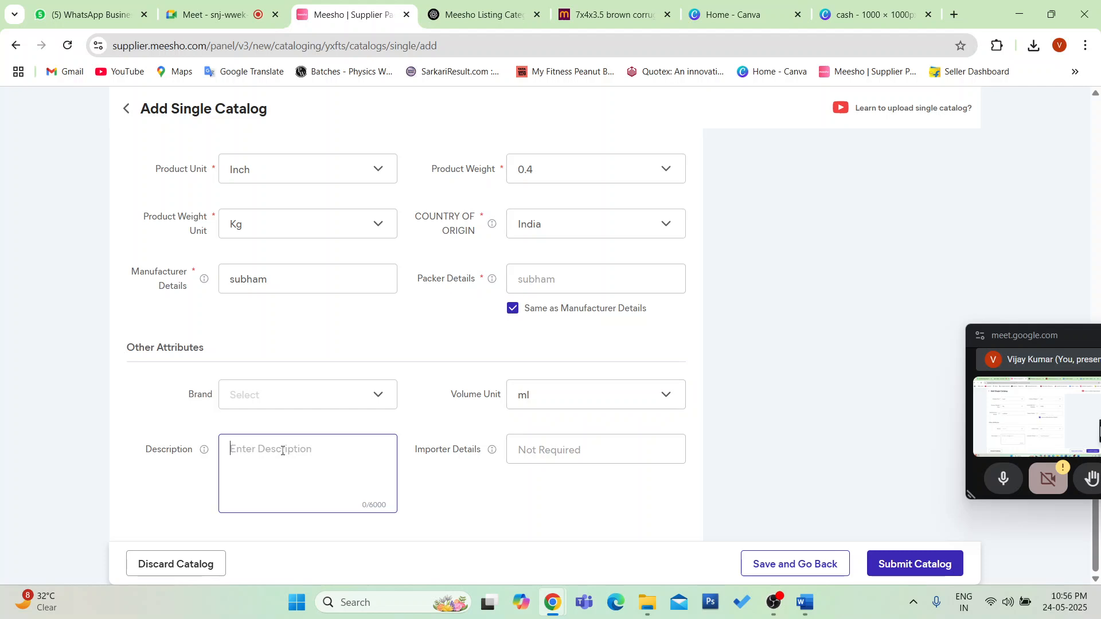
left_click(595, 458)
left_click(305, 482)
left_click(806, 602)
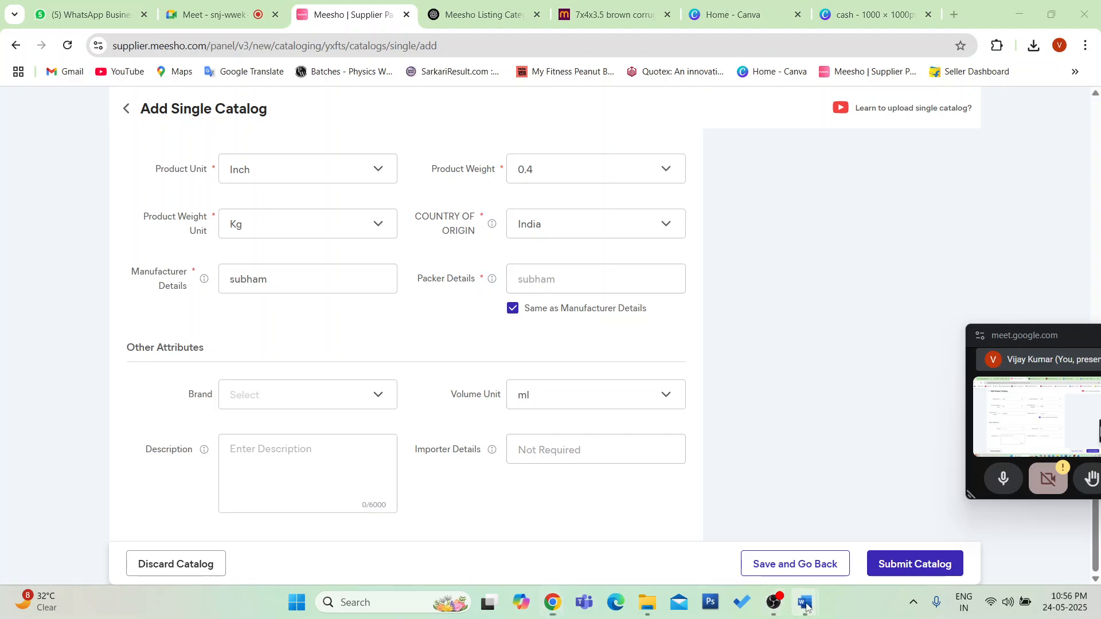
left_click(784, 554)
scroll(723, 426, "down", 6)
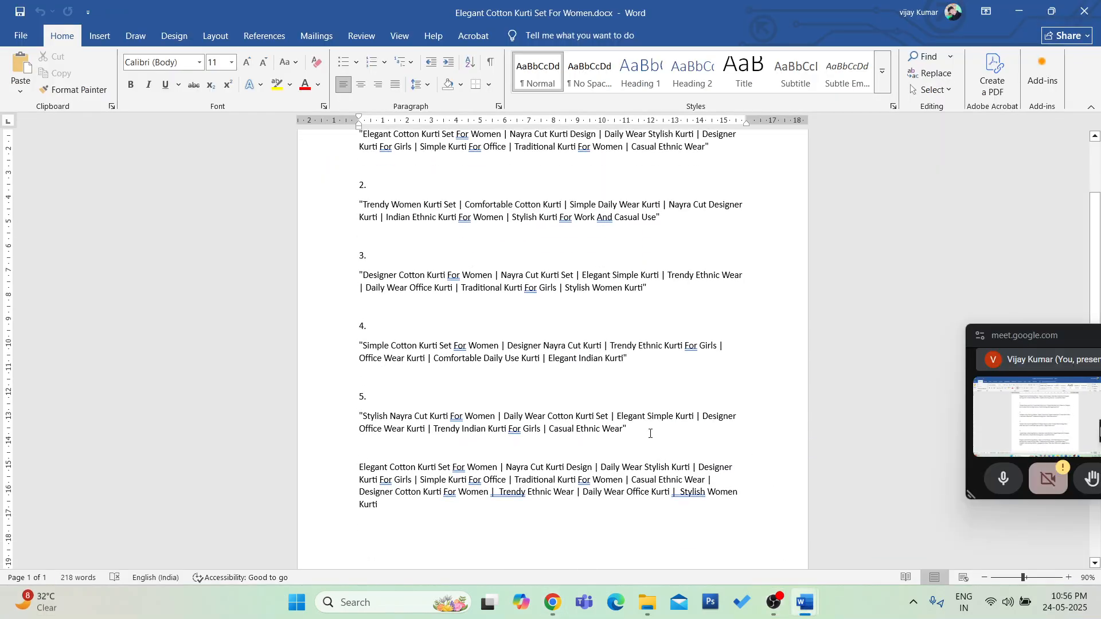
scroll(565, 403, "up", 5)
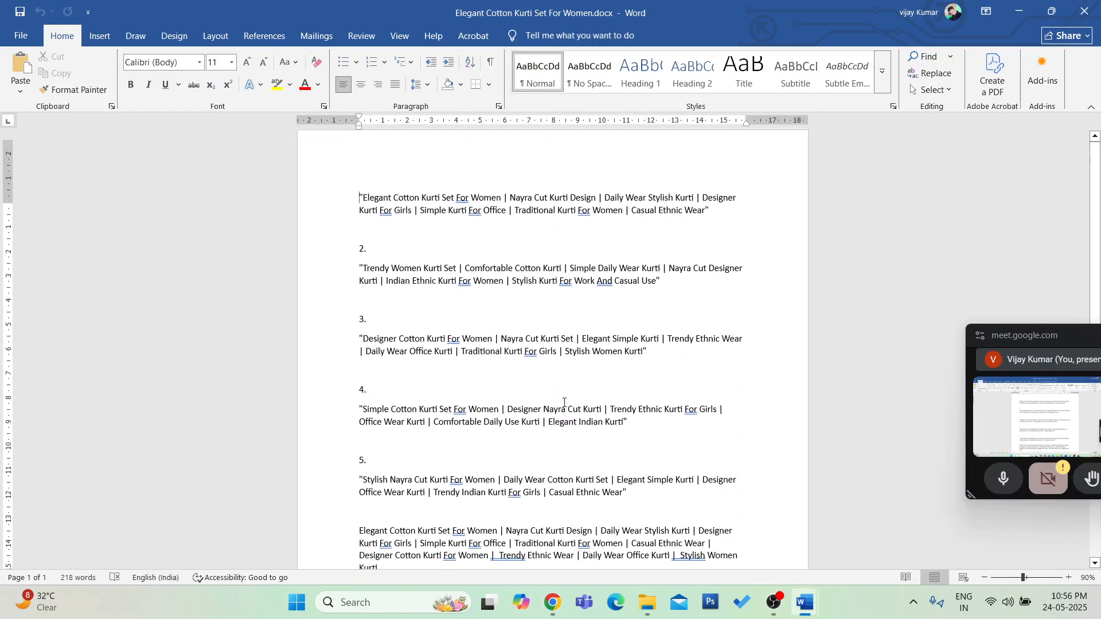
scroll(239, 499, "down", 1)
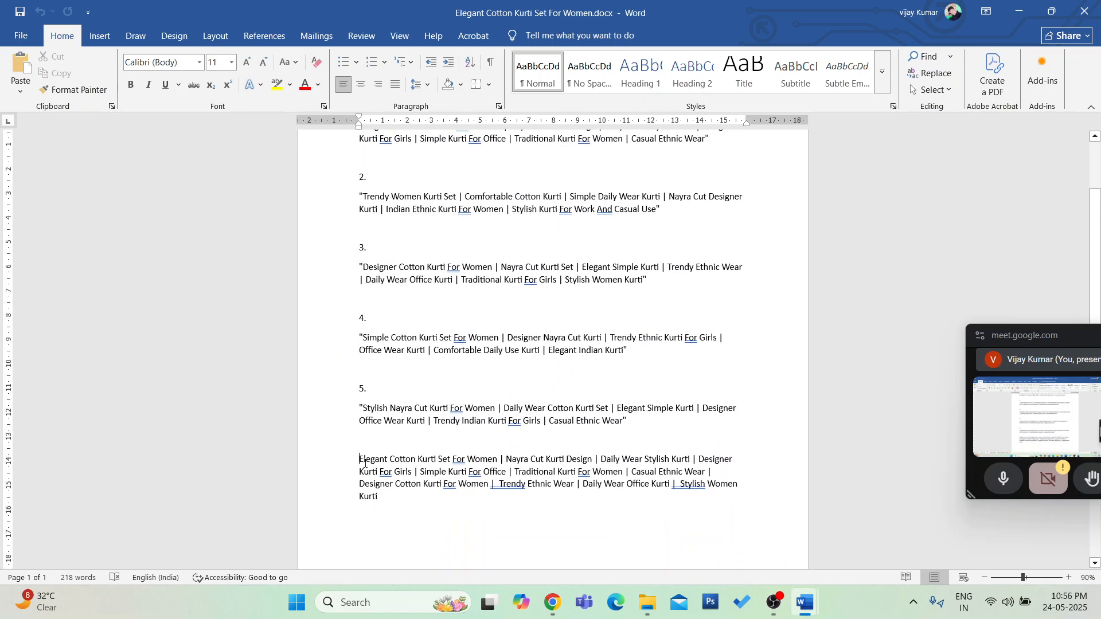
left_click_drag(360, 460, 452, 509)
right_click(429, 476)
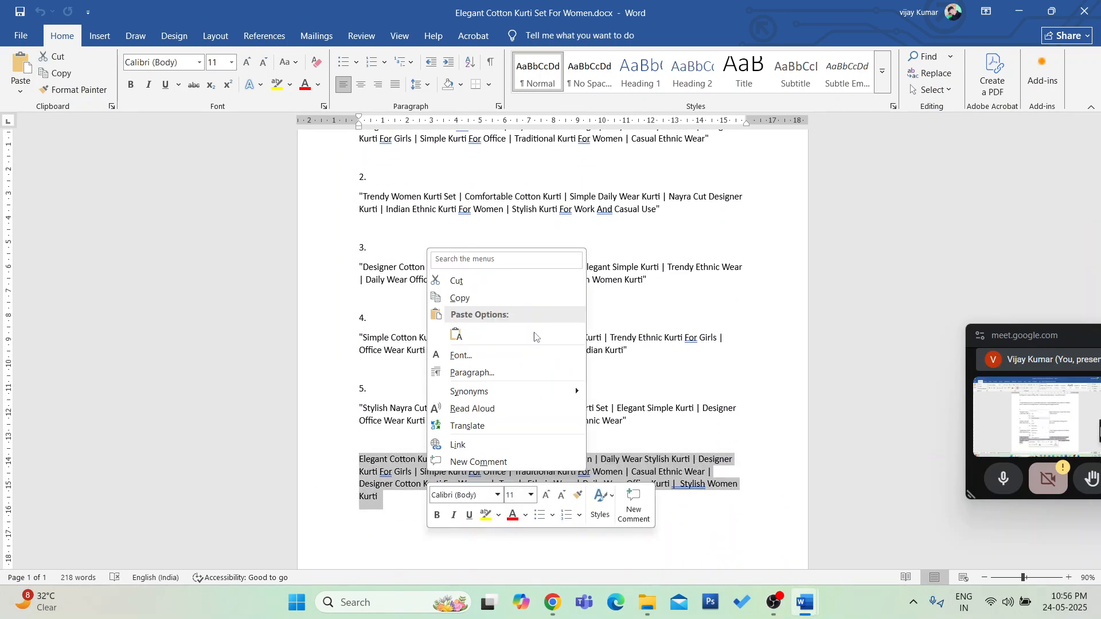
left_click(517, 299)
- Return to the Meesho catalog form, paste the copied keyword paragraph into the Description and review the filled attributes
left_click(1020, 9)
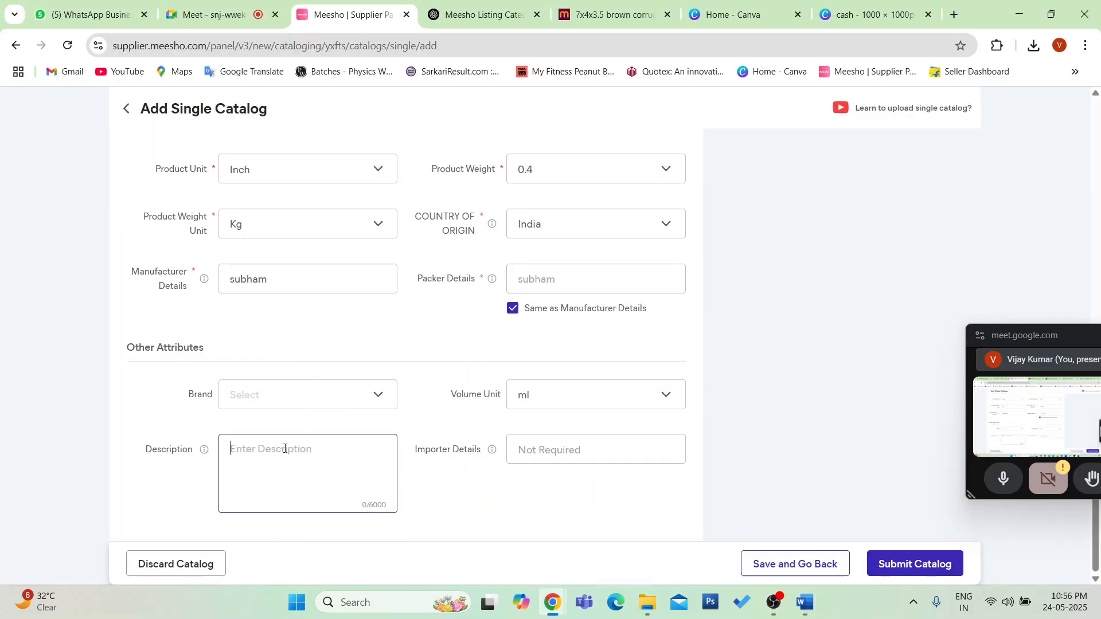
key("ctrl+v")
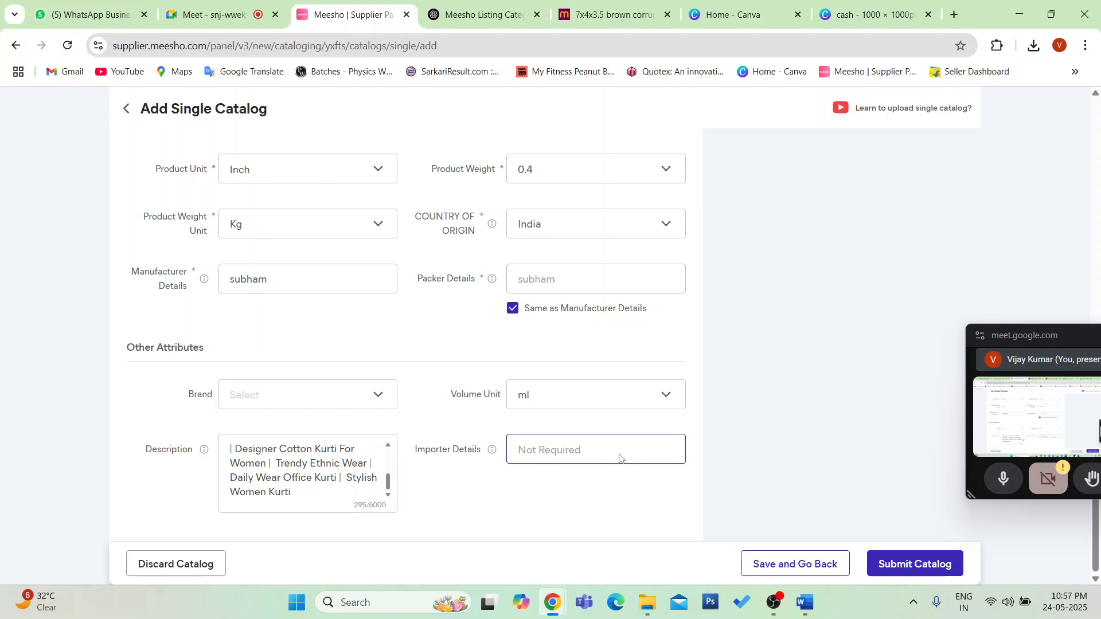
scroll(450, 461, "up", 6)
scroll(444, 459, "up", 10)
scroll(506, 448, "down", 9)
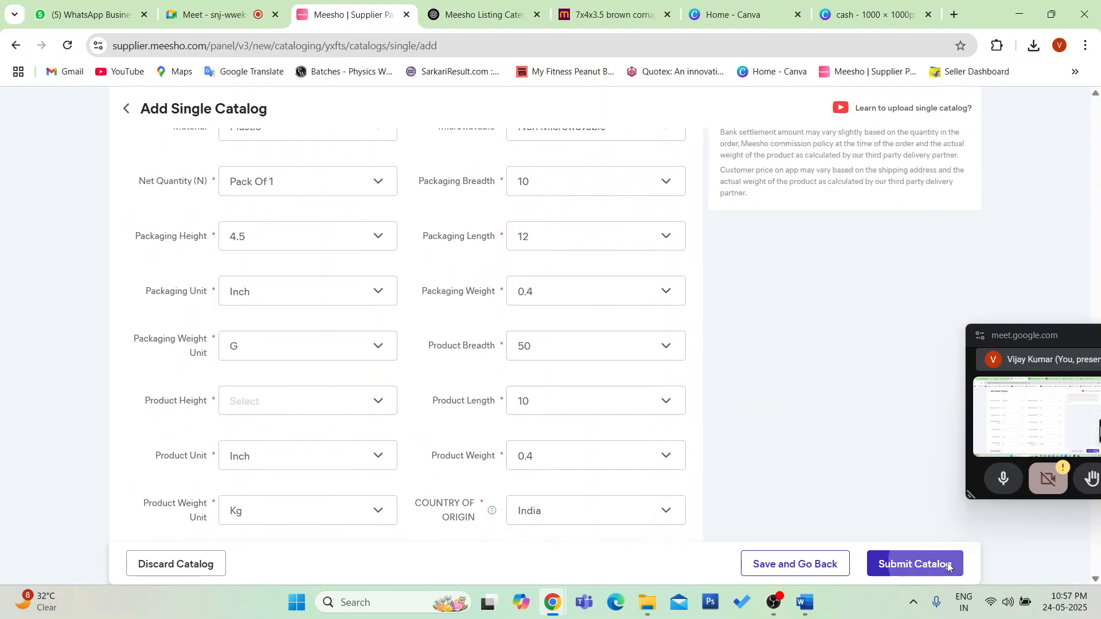
- Try to submit the catalog and set the missing Product Height to 10
left_click(918, 564)
left_click(282, 326)
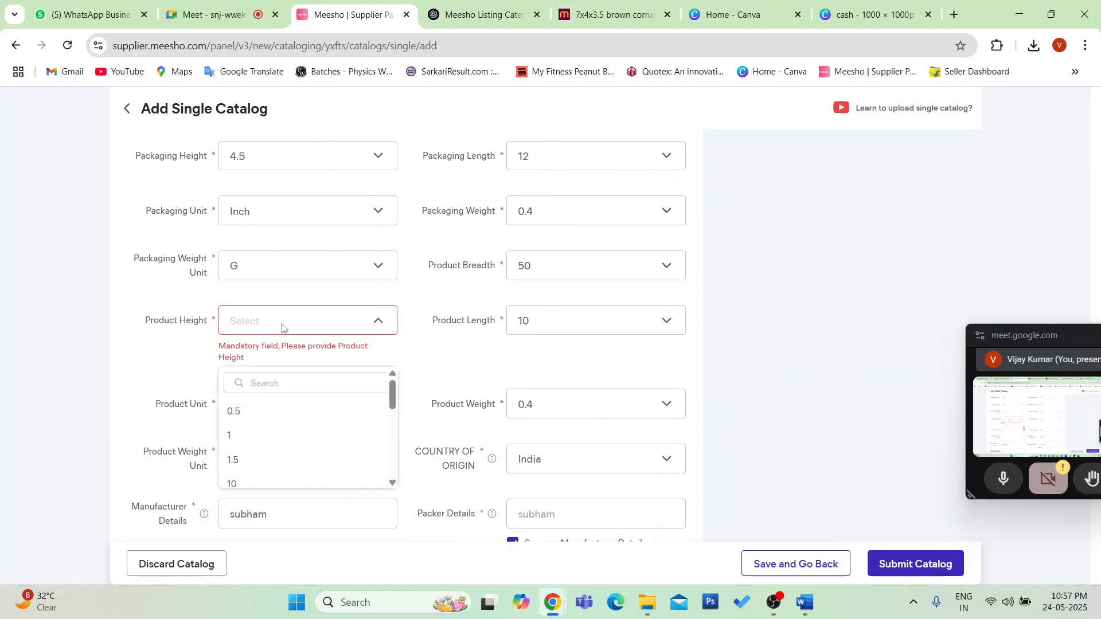
scroll(285, 462, "down", 1)
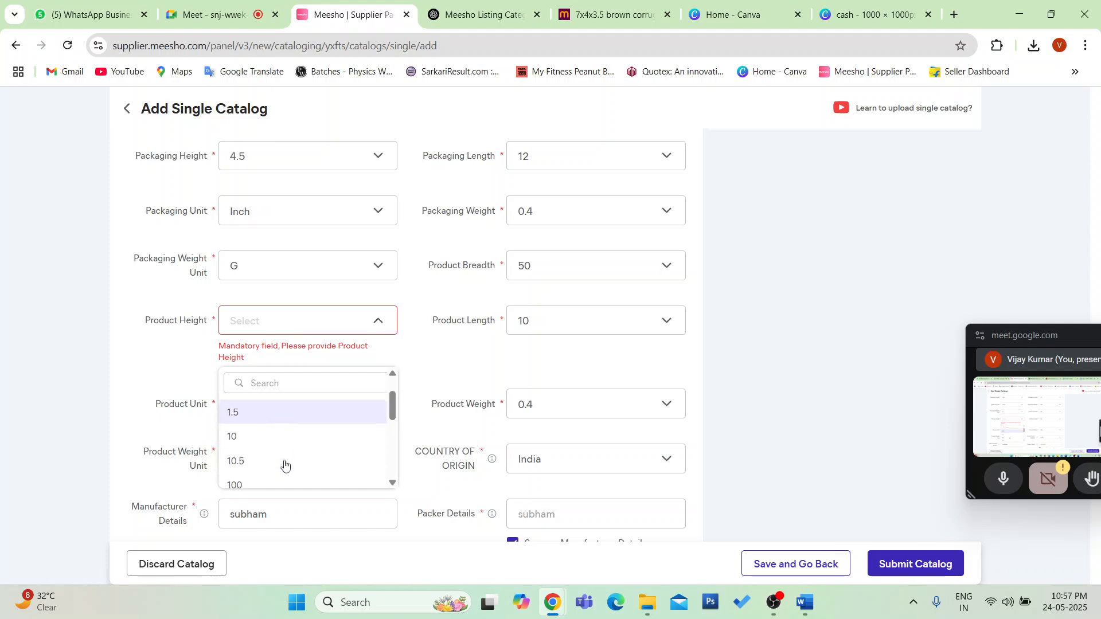
left_click(267, 438)
- Submit the catalog for quality check, acknowledging that its products are not branded or illegal to sell
left_click(916, 564)
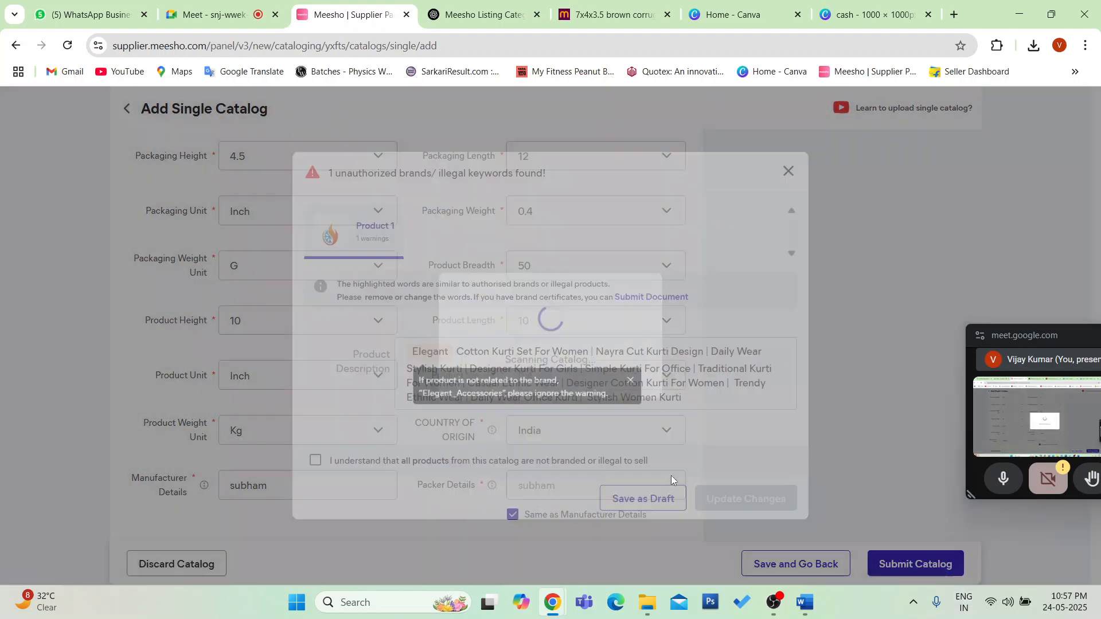
left_click(316, 461)
left_click(746, 497)
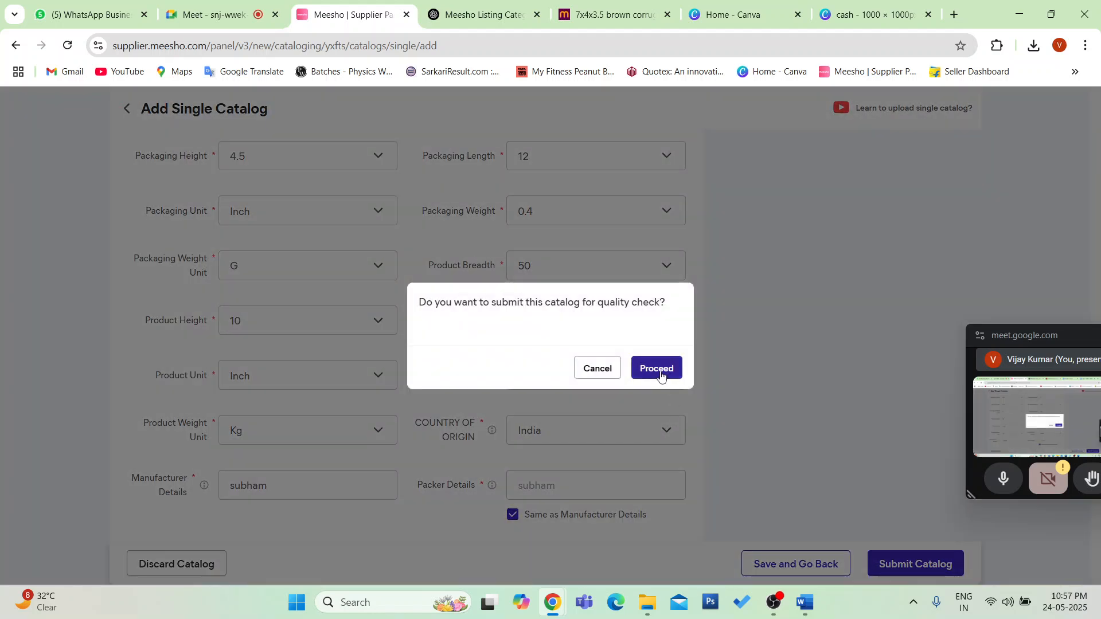
left_click(661, 376)
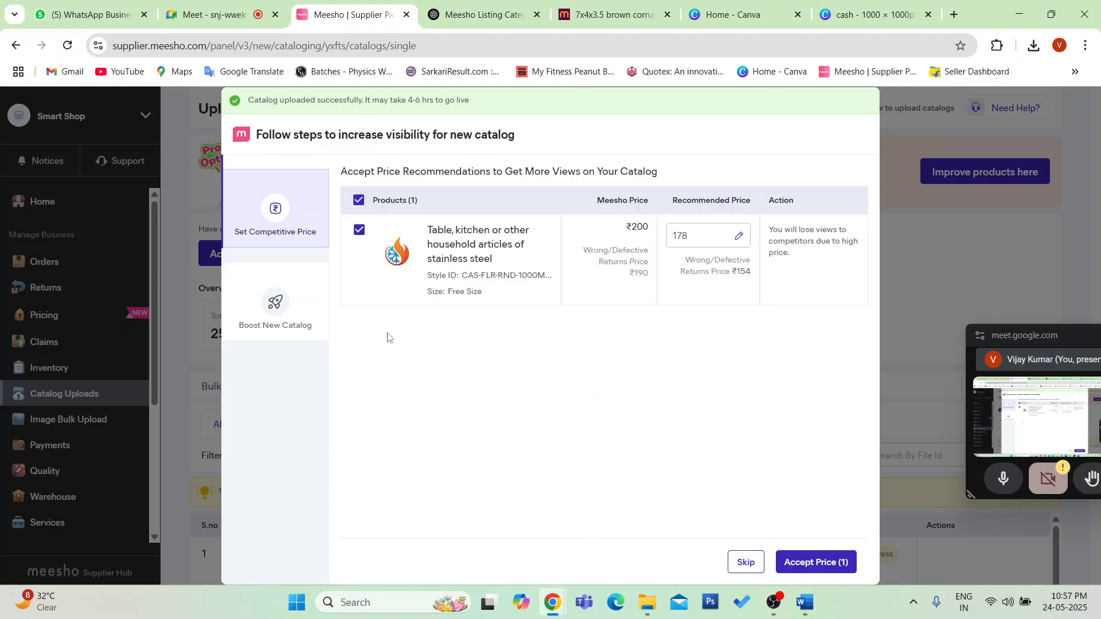
- Skip the price recommendation for the new catalog and dismiss the ad campaign offer
left_click(745, 563)
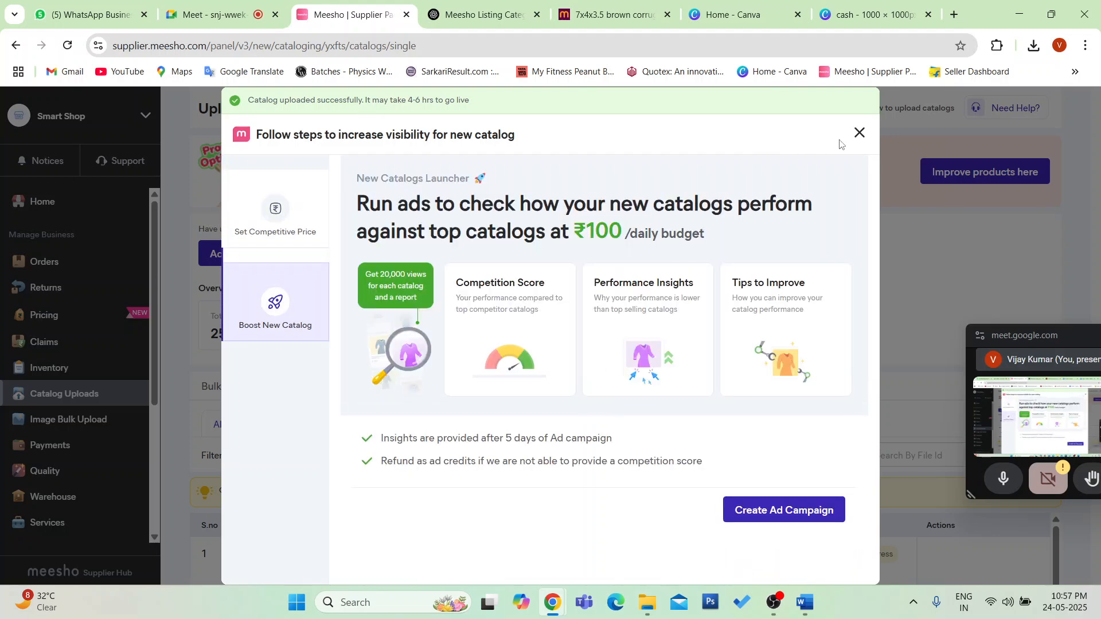
left_click(859, 134)
- Check the new catalog's QC status in the Single Uploads list and reload the page
scroll(814, 425, "down", 3)
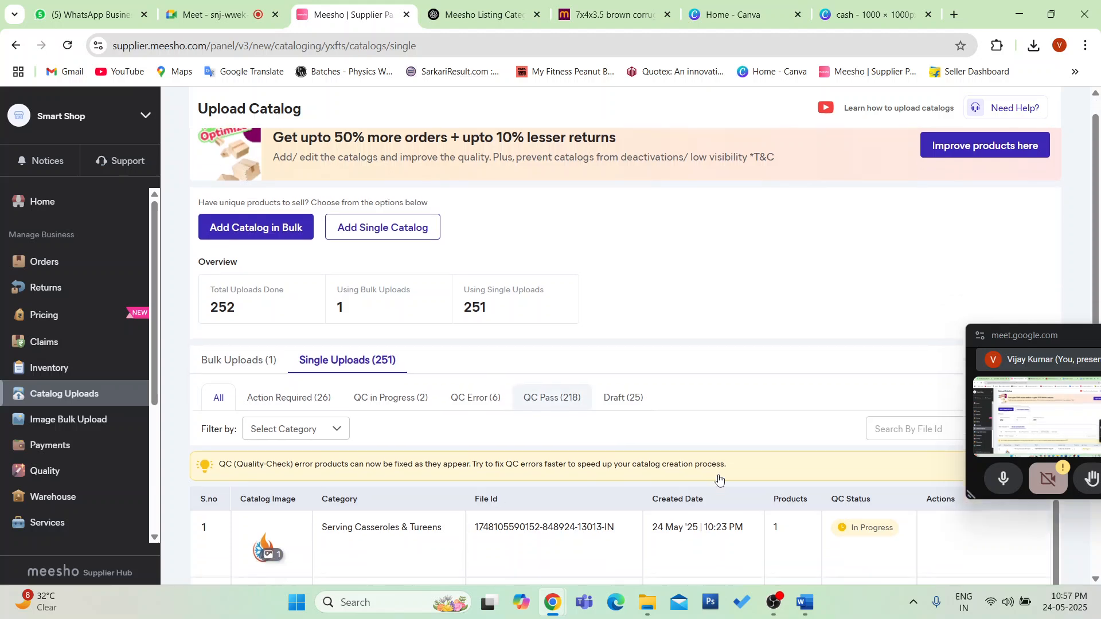
left_click_drag(1074, 341, 1096, 183)
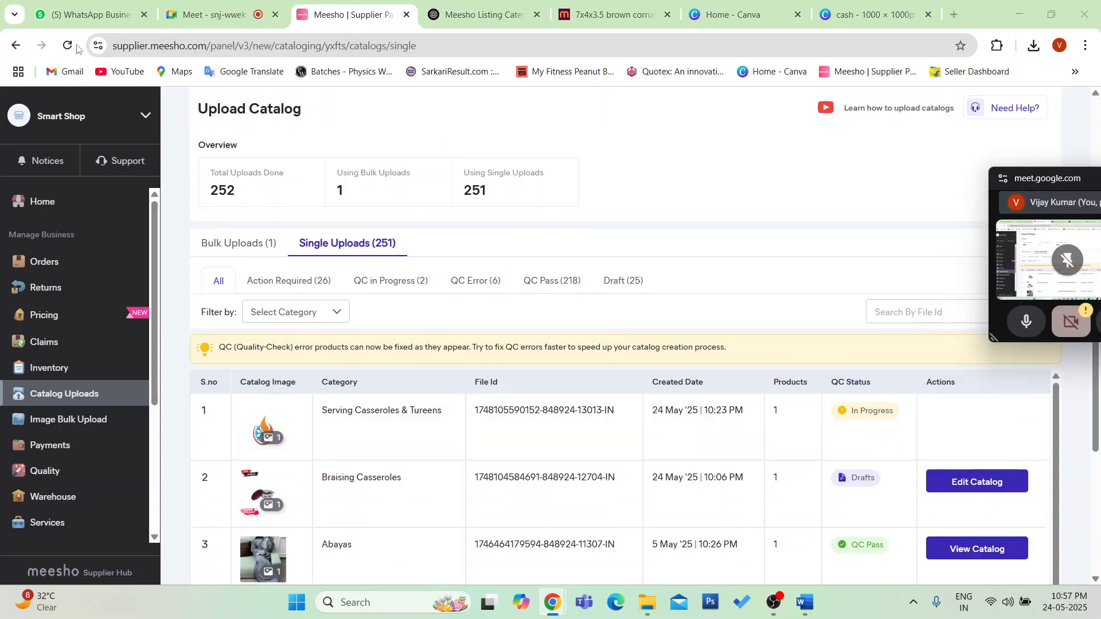
left_click(69, 46)
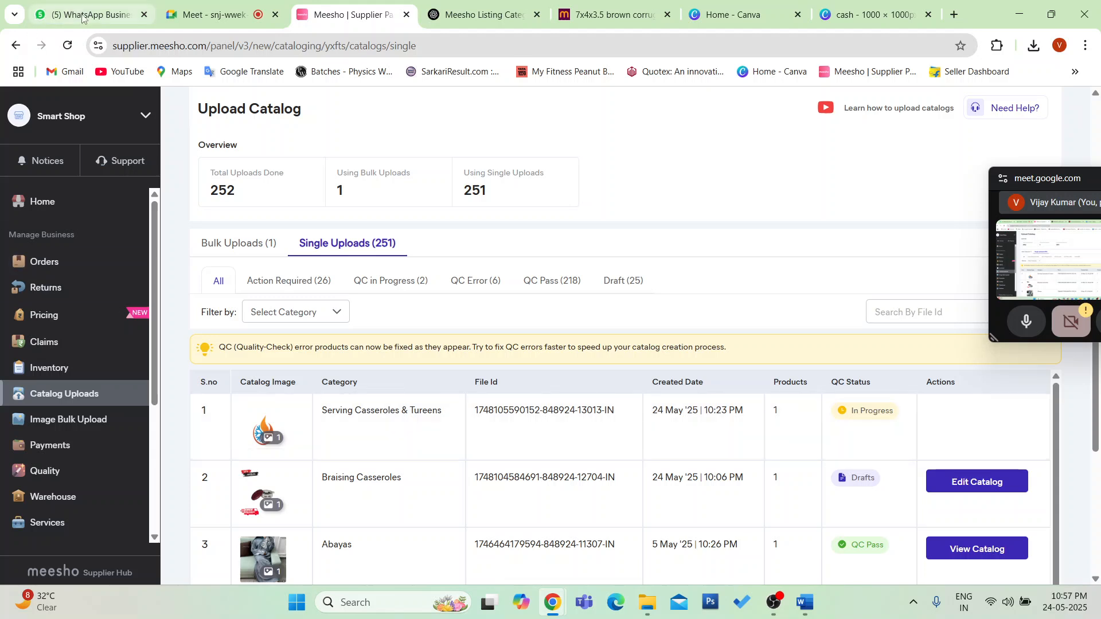
left_click(67, 47)
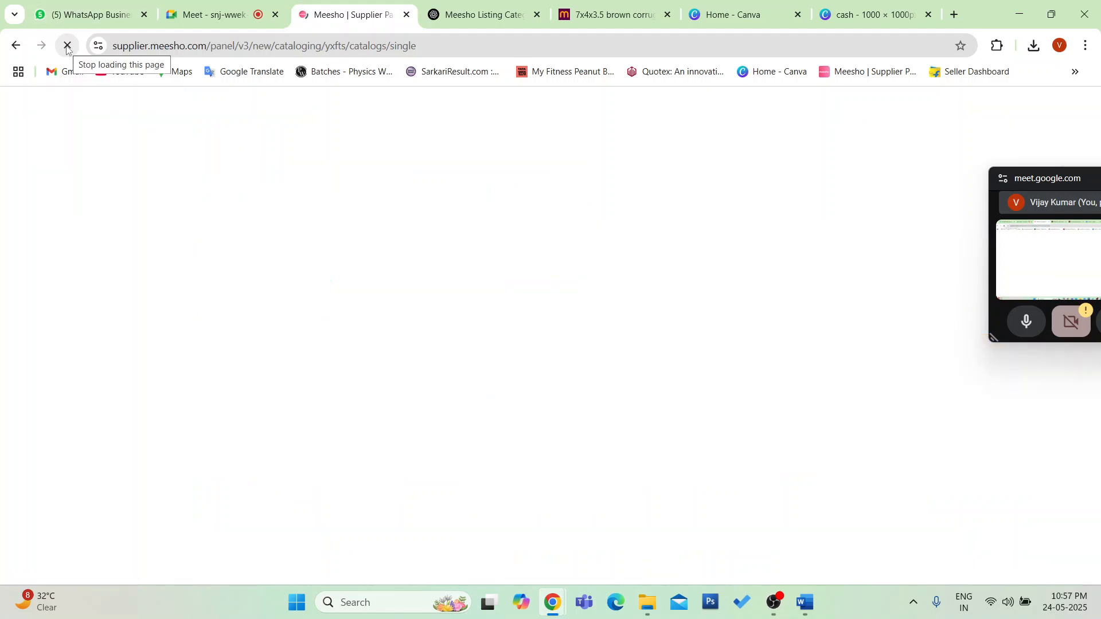